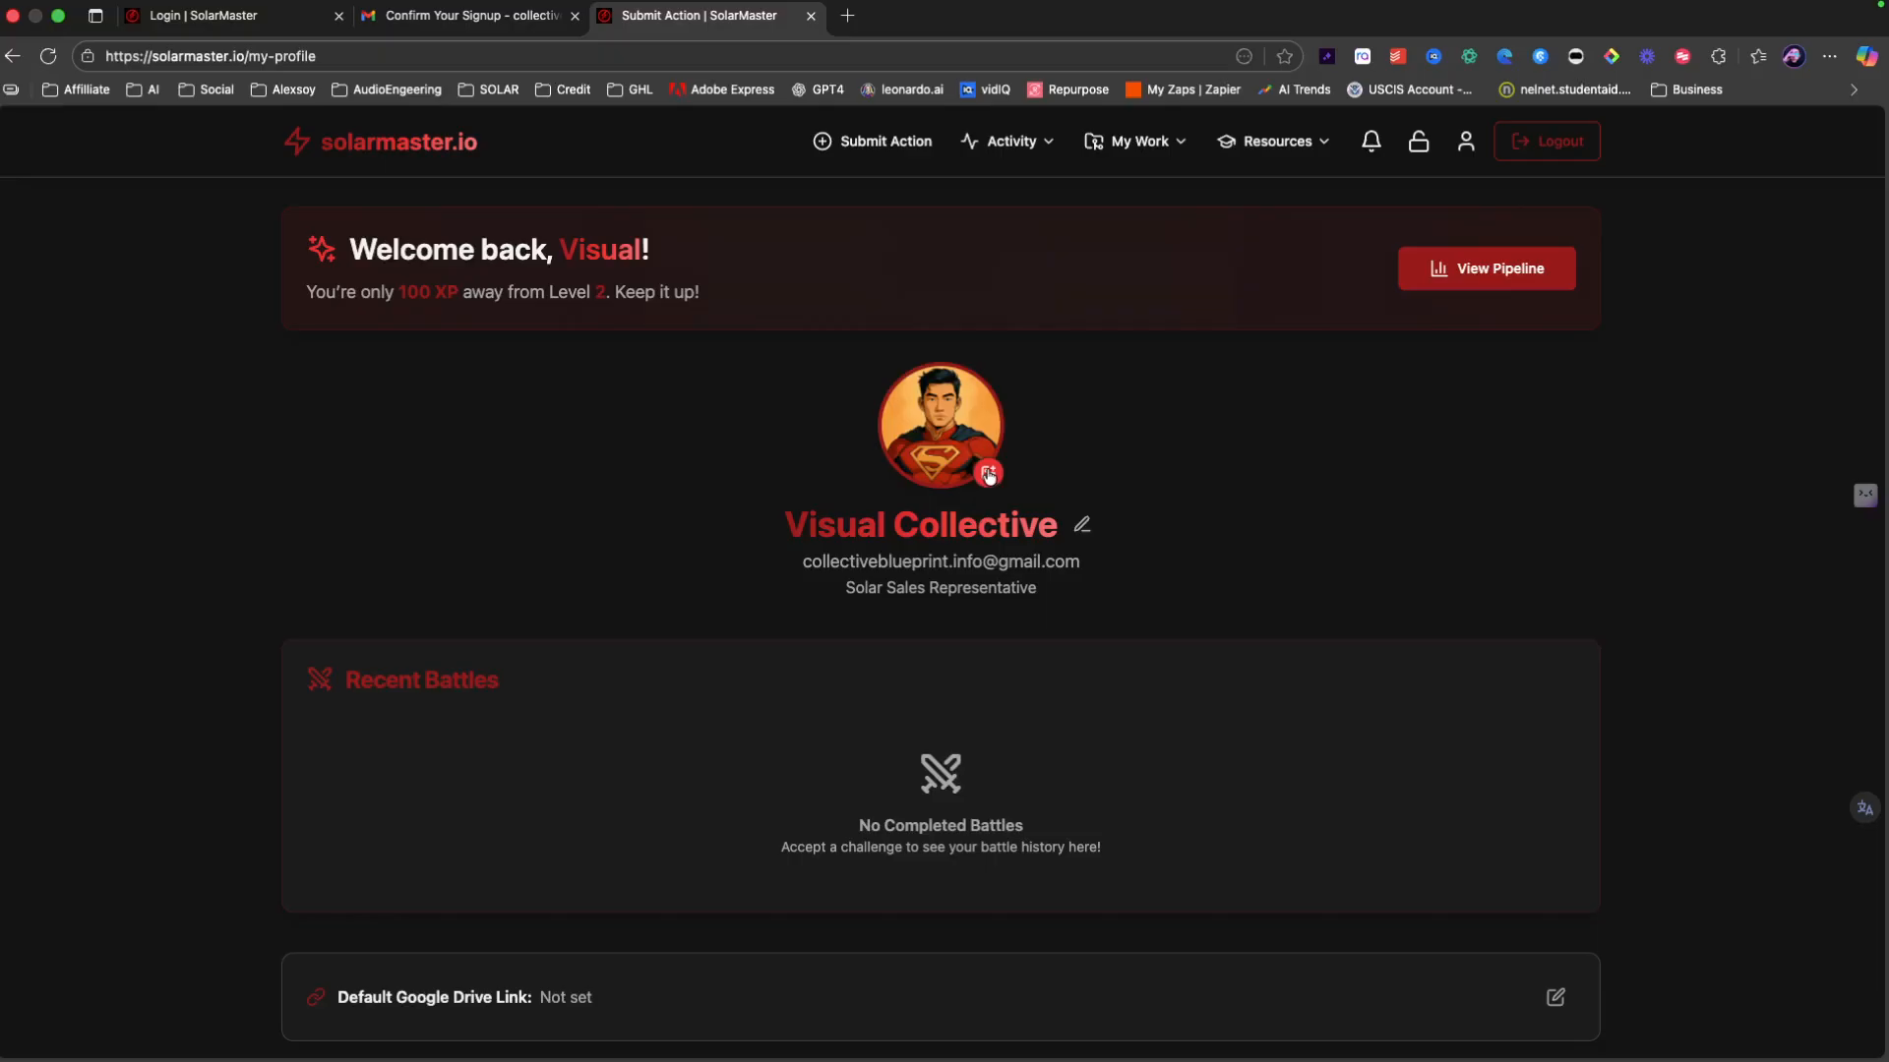
Step: Replace the profile picture with the golden armored robot avatar from the avatar gallery
left_click(988, 475)
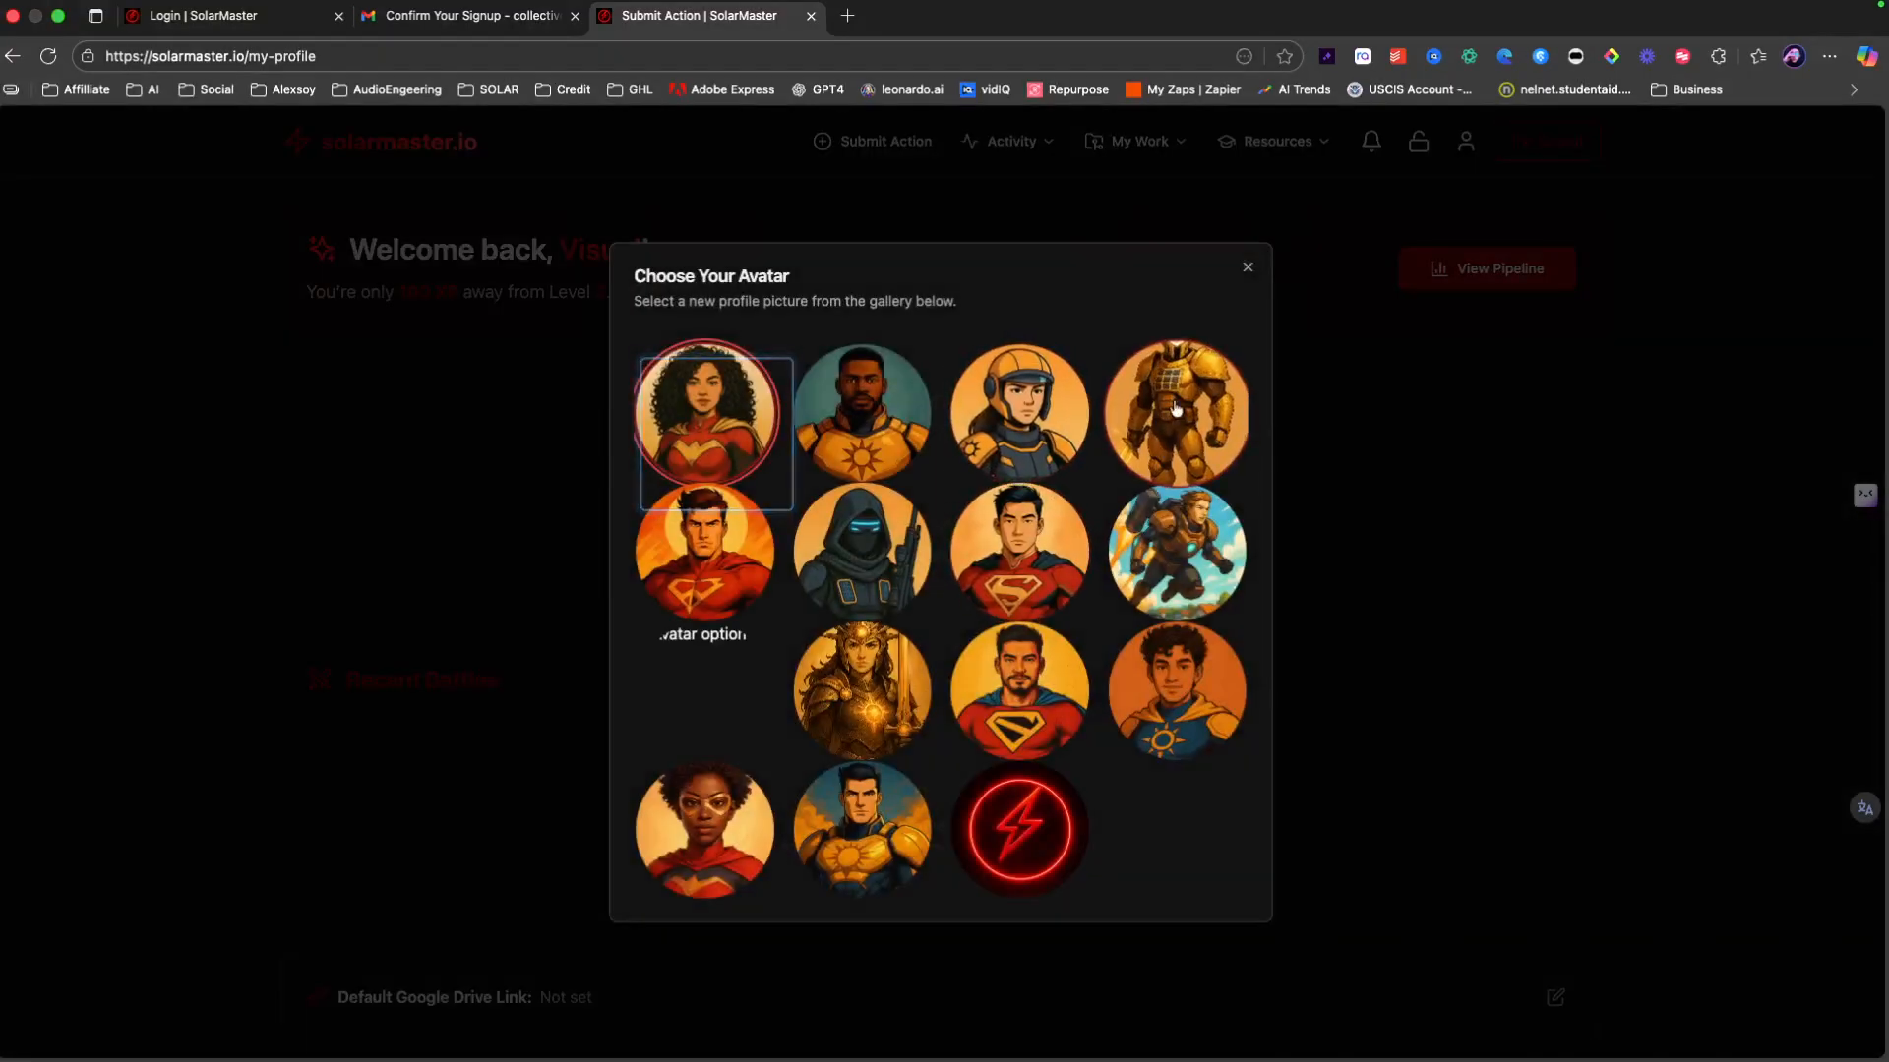
left_click(1176, 409)
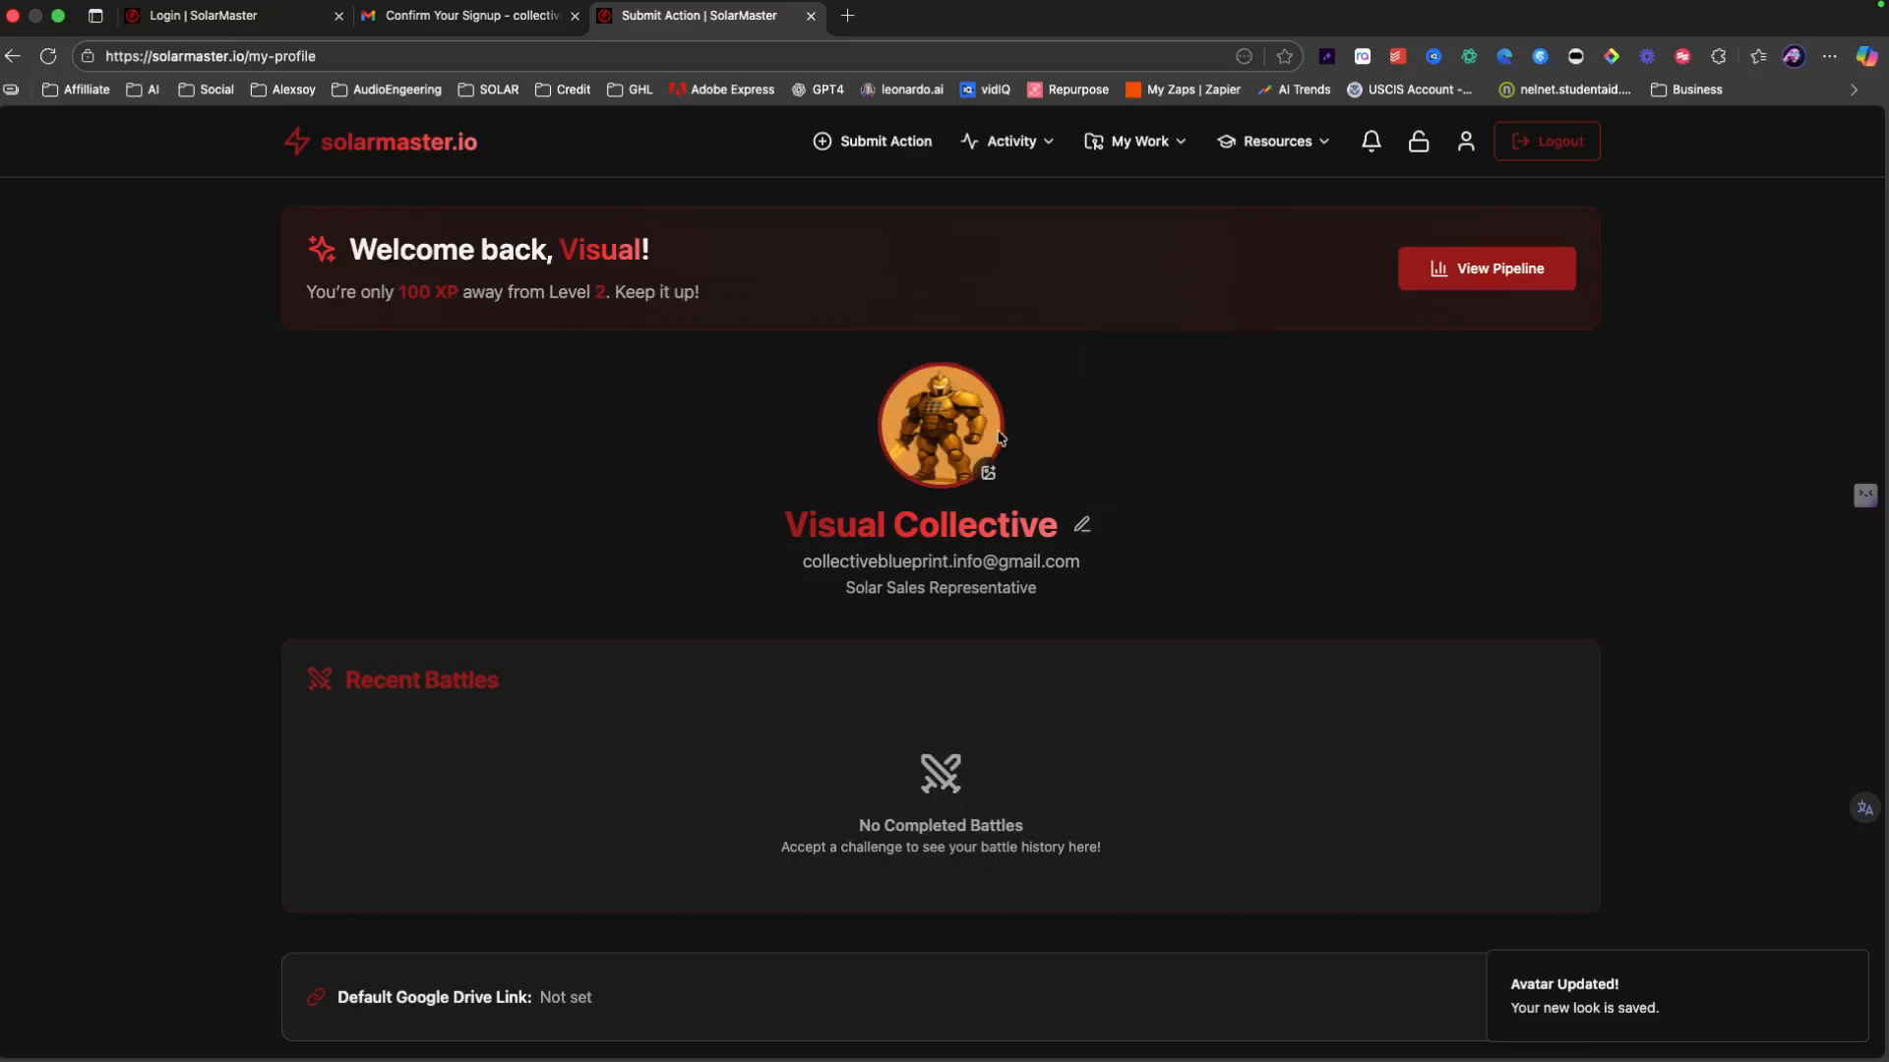
mouse_move(962, 496)
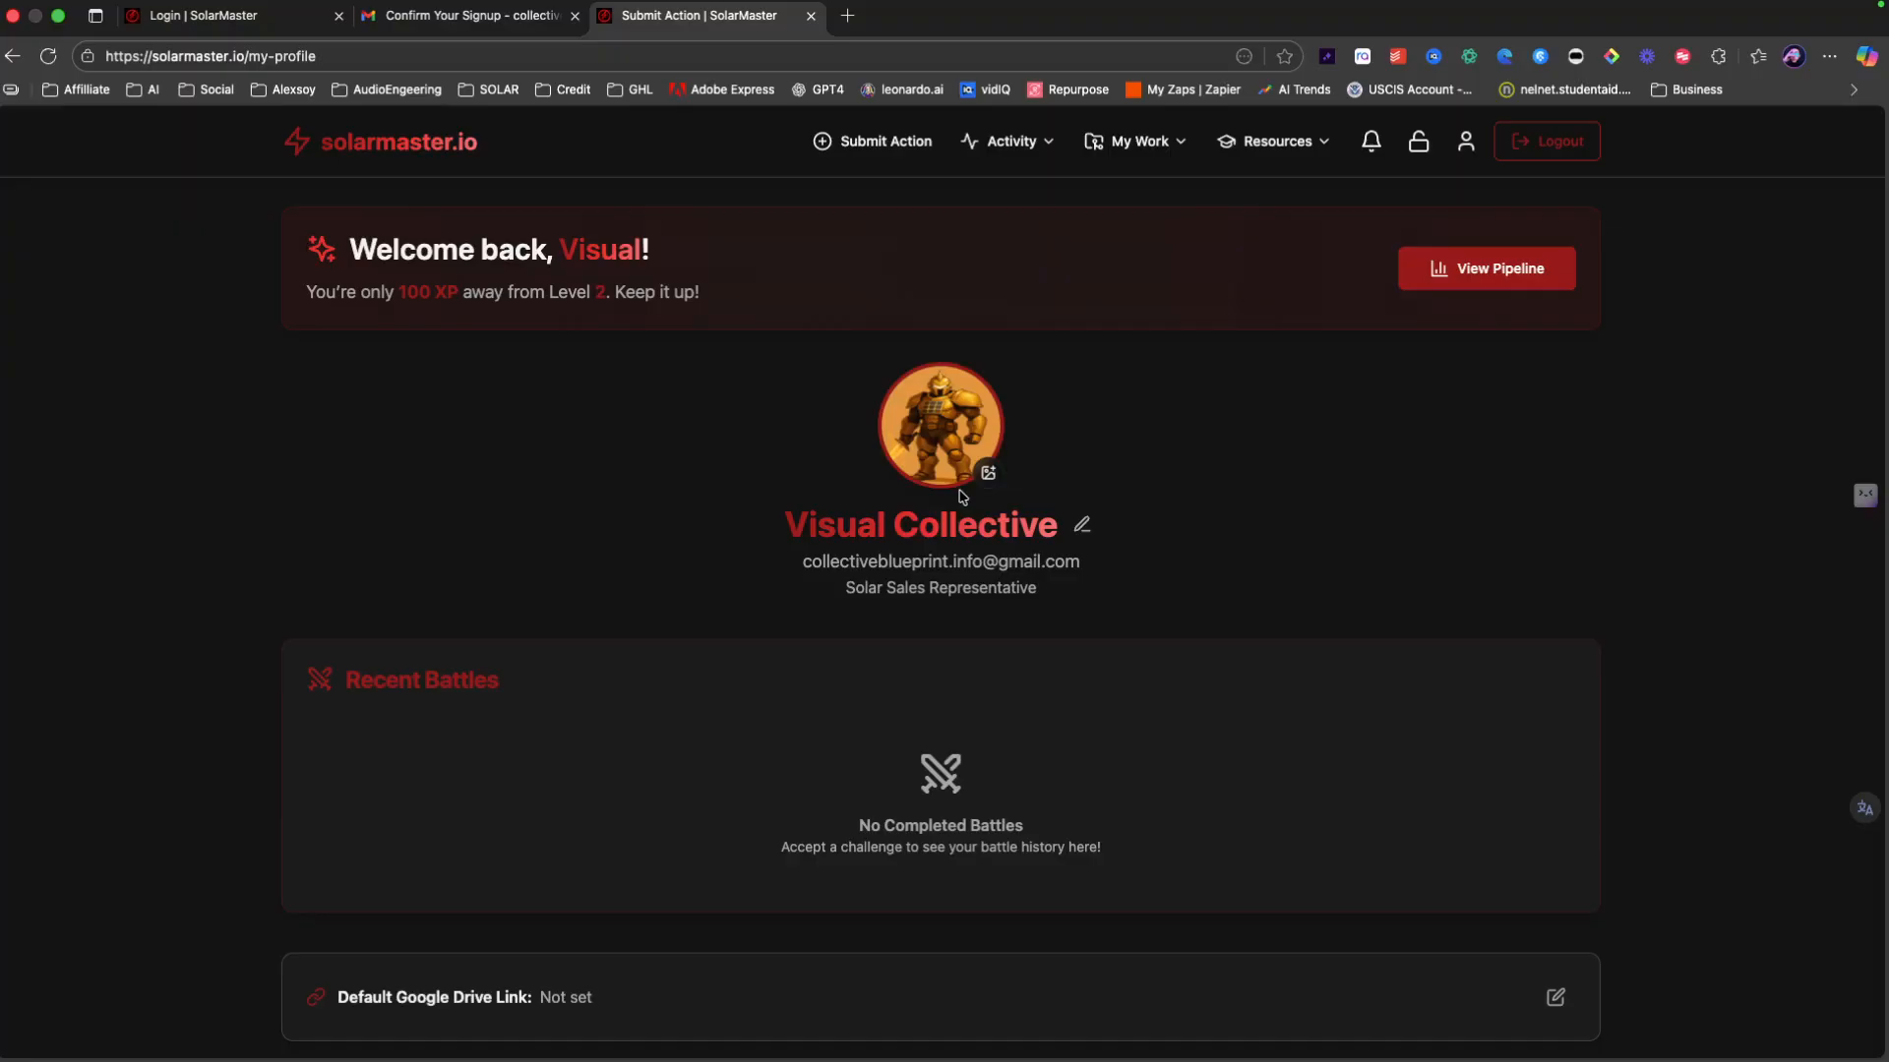
Step: Visit the Submit Action form, then the Activity > Team Leaderboard page
left_click(857, 150)
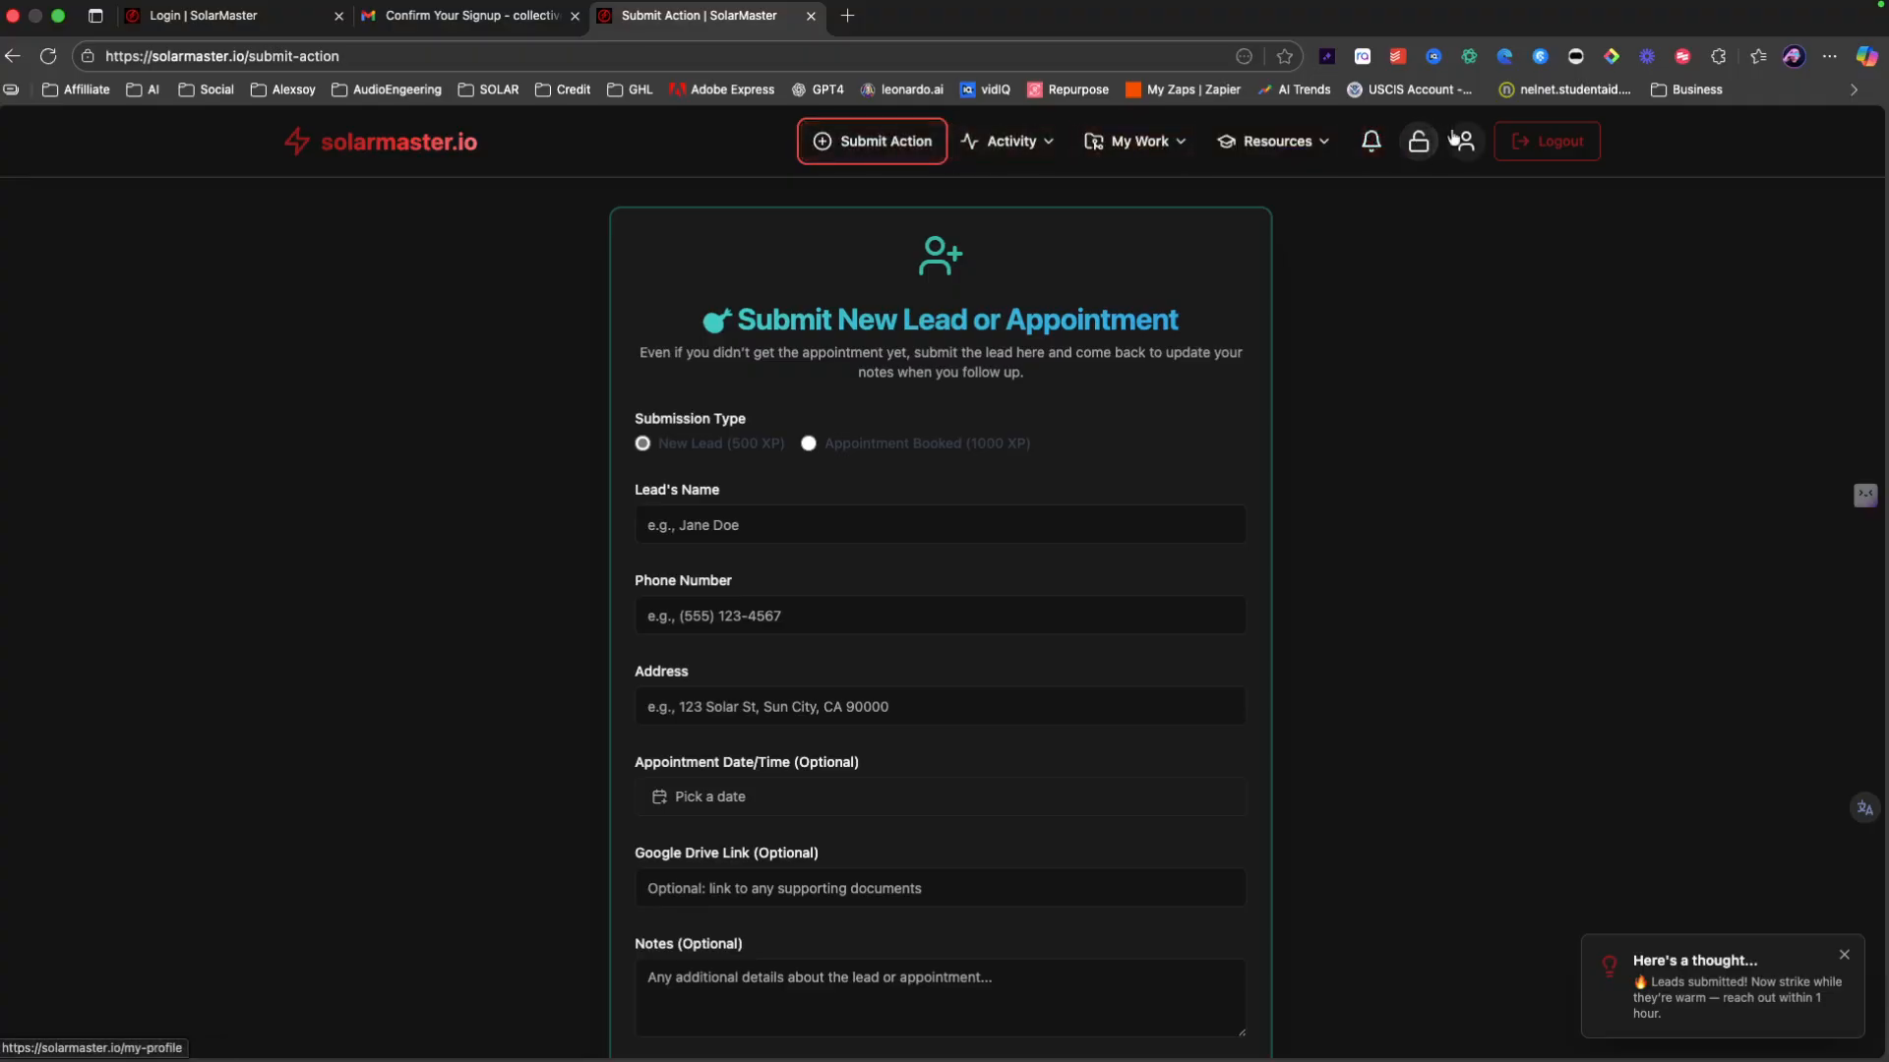
left_click(1008, 141)
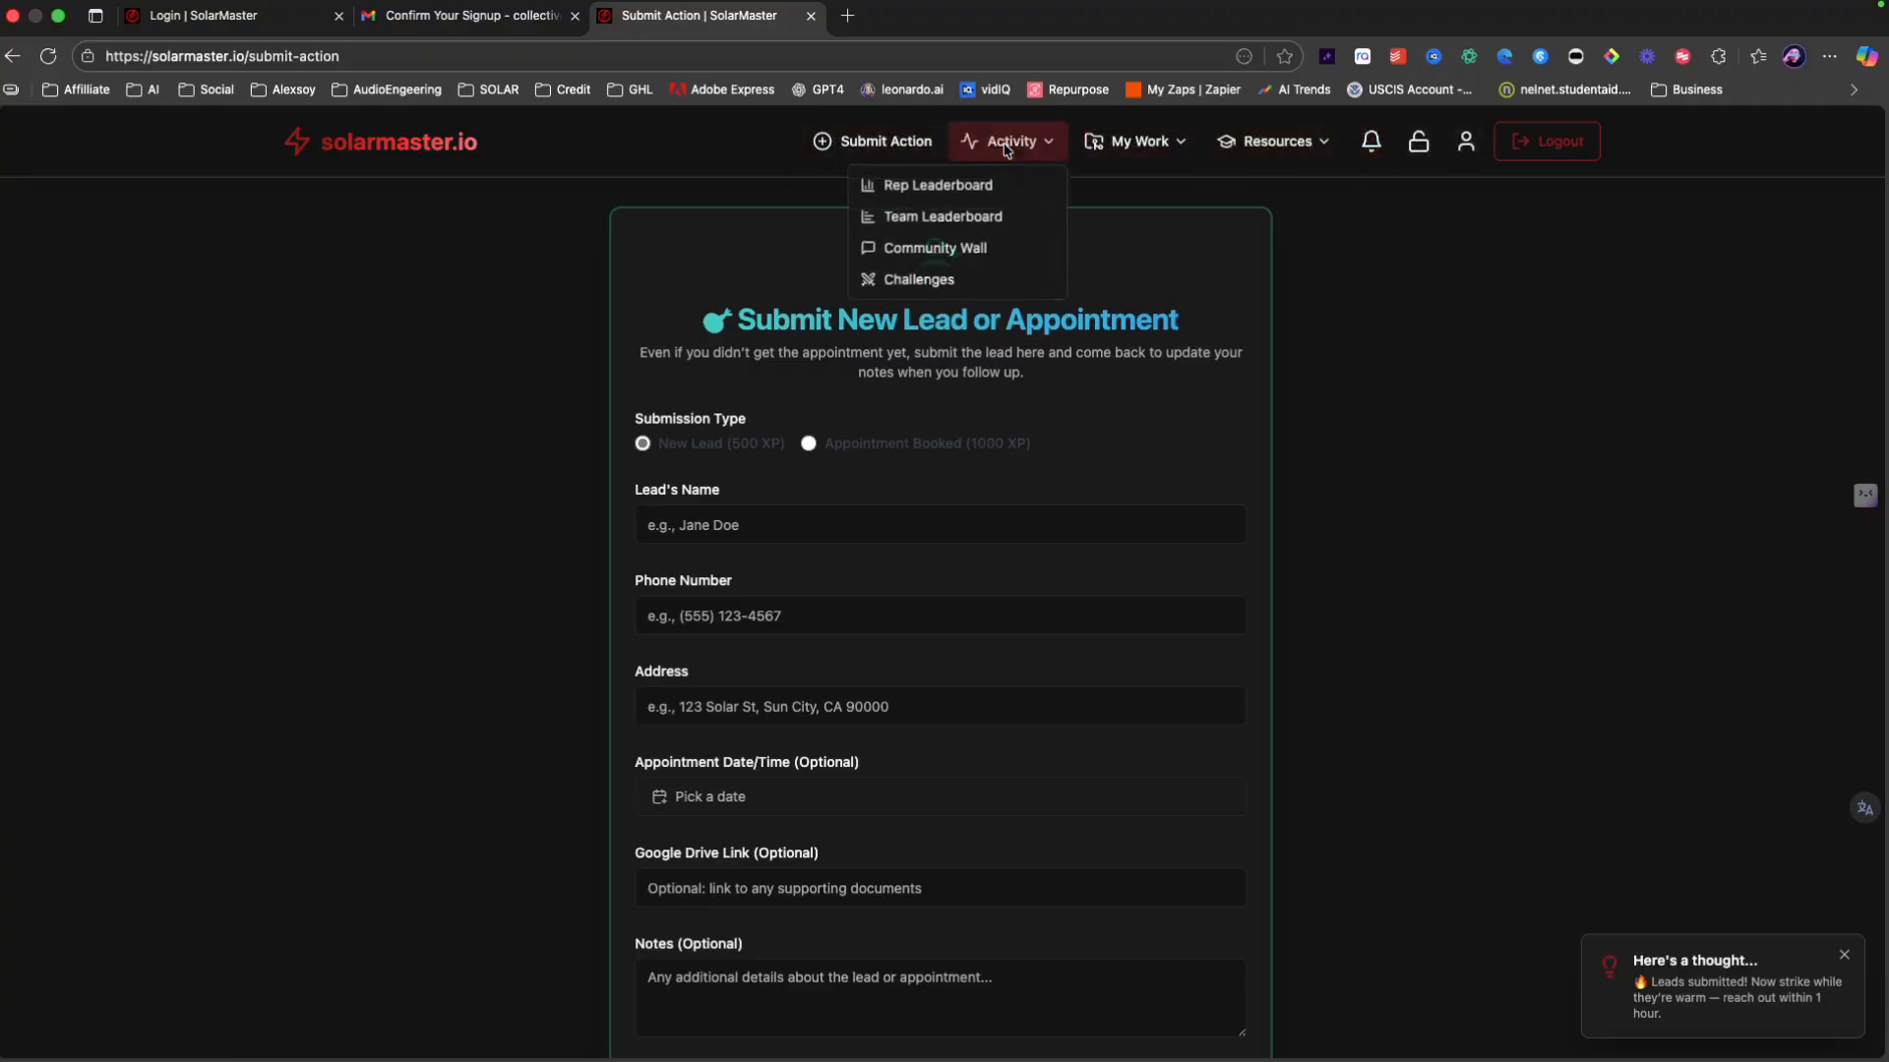
left_click(972, 219)
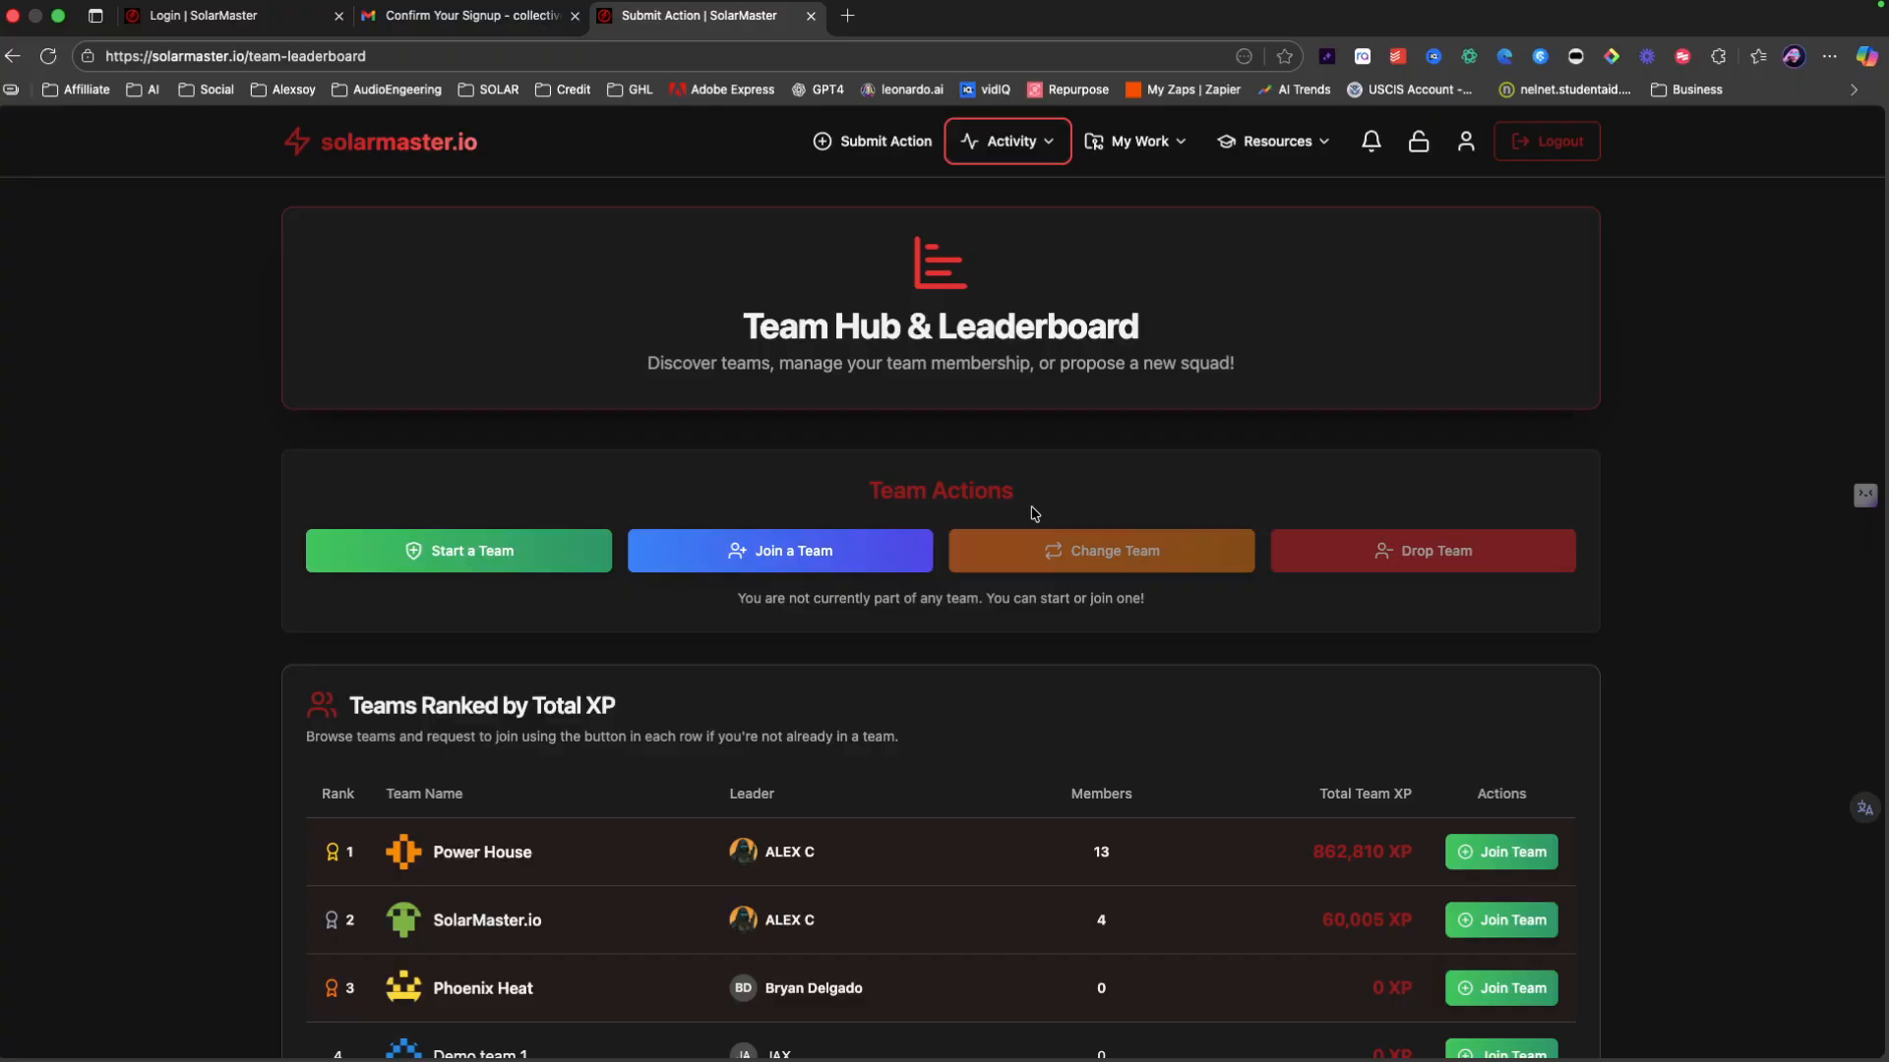
Step: Return to and scroll the Submit Action form, then reopen Activity > Team Leaderboard
left_click(888, 150)
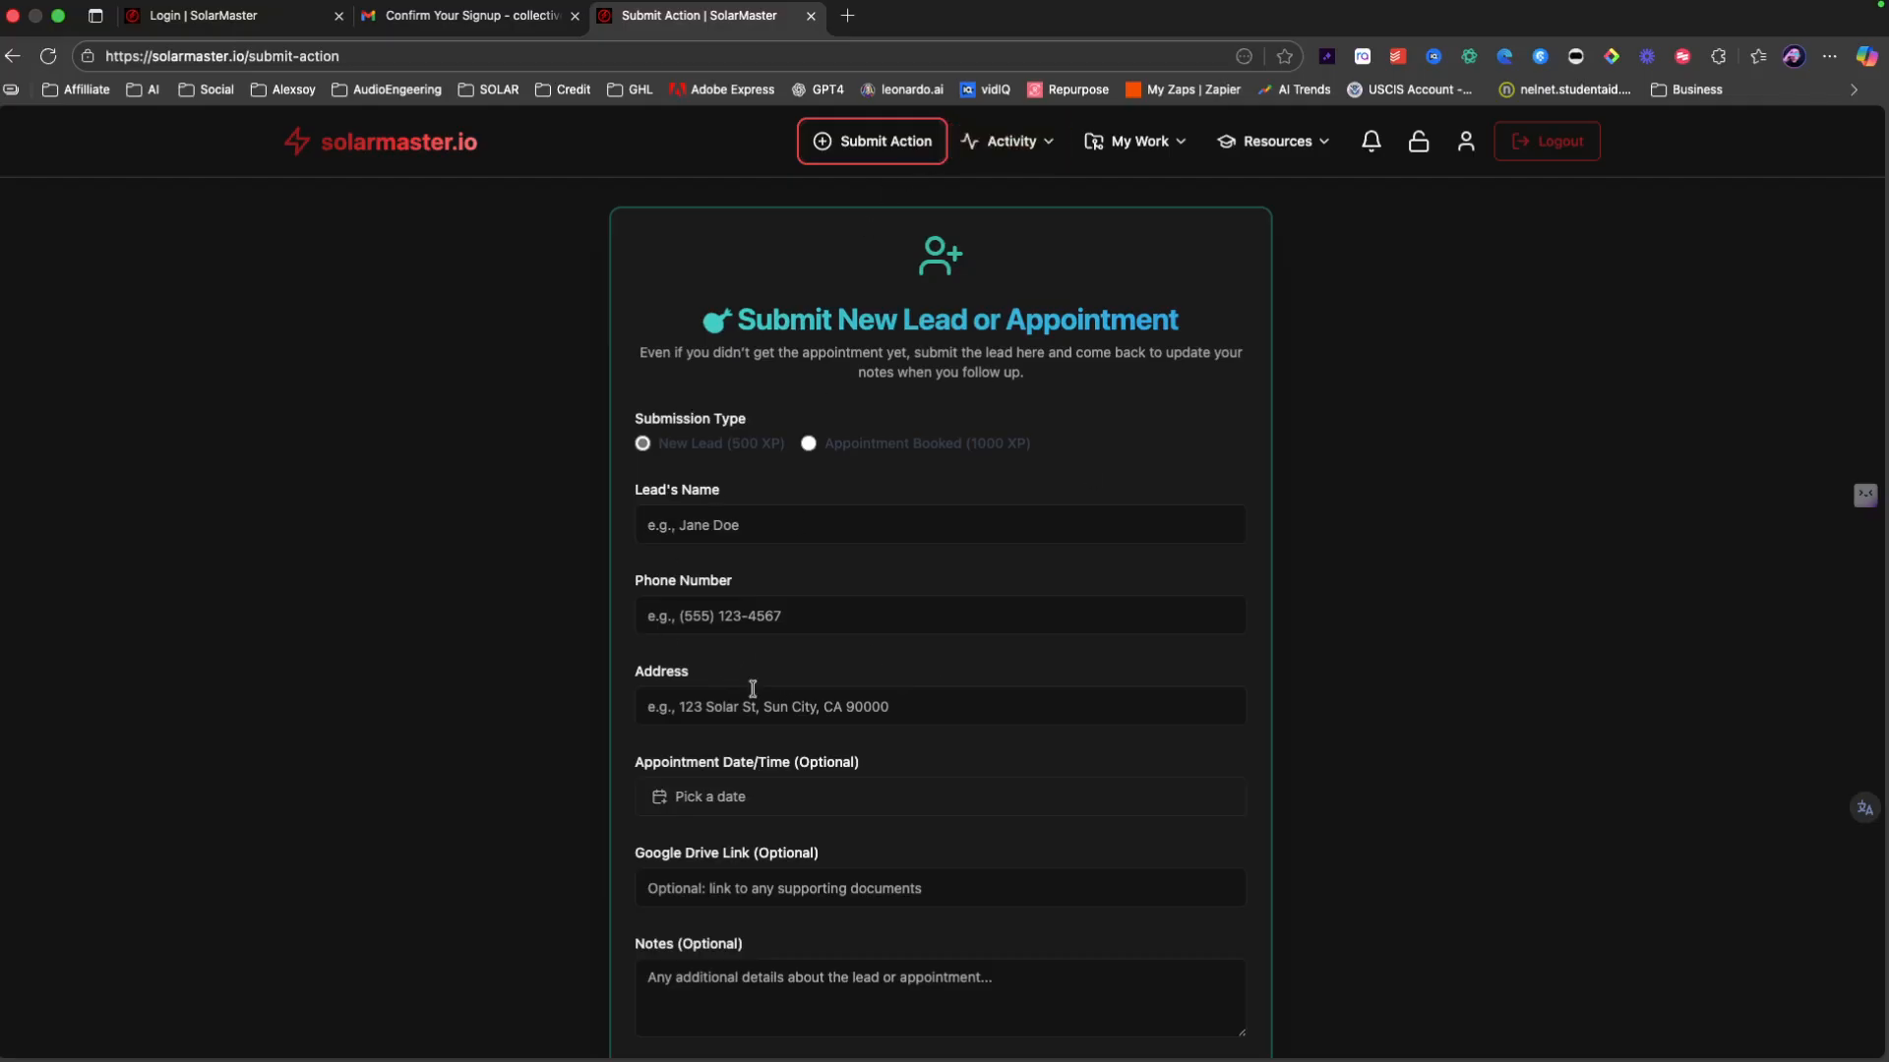
scroll(757, 695, "down", 1)
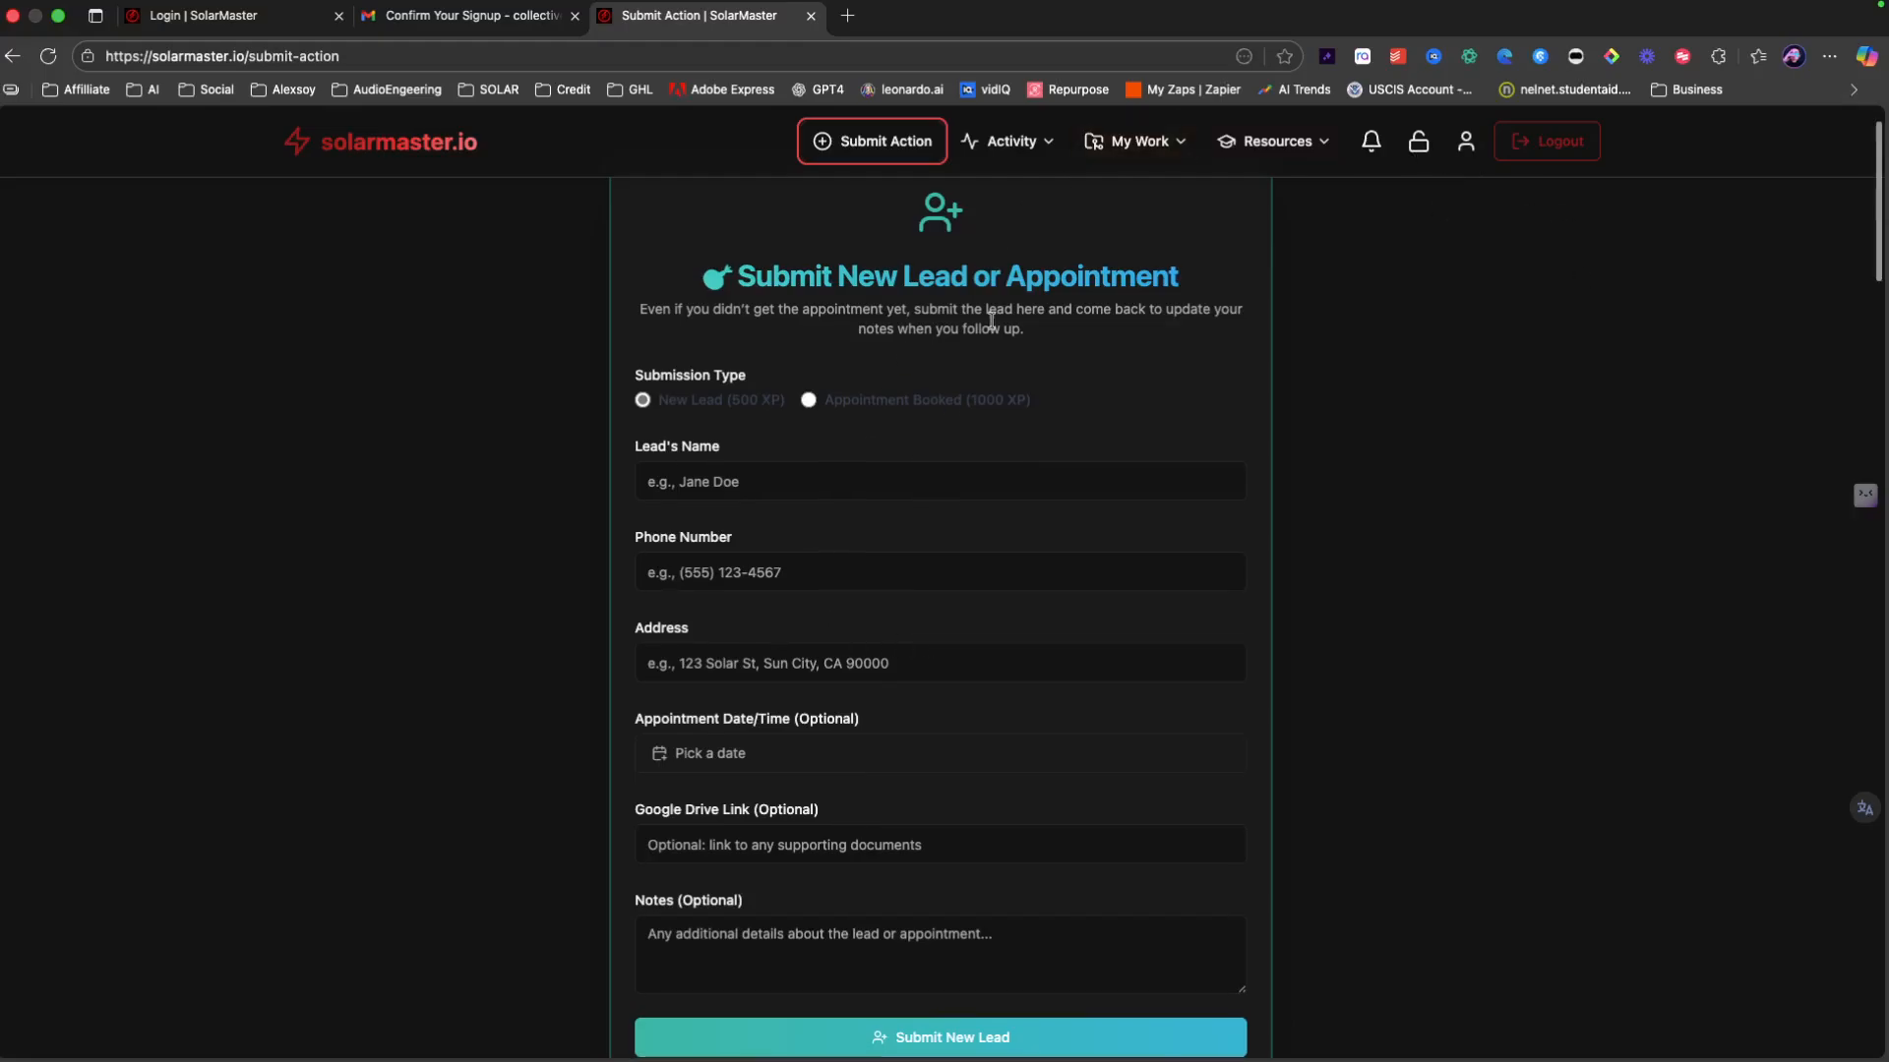
scroll(931, 402, "up", 1)
scroll(931, 401, "down", 1)
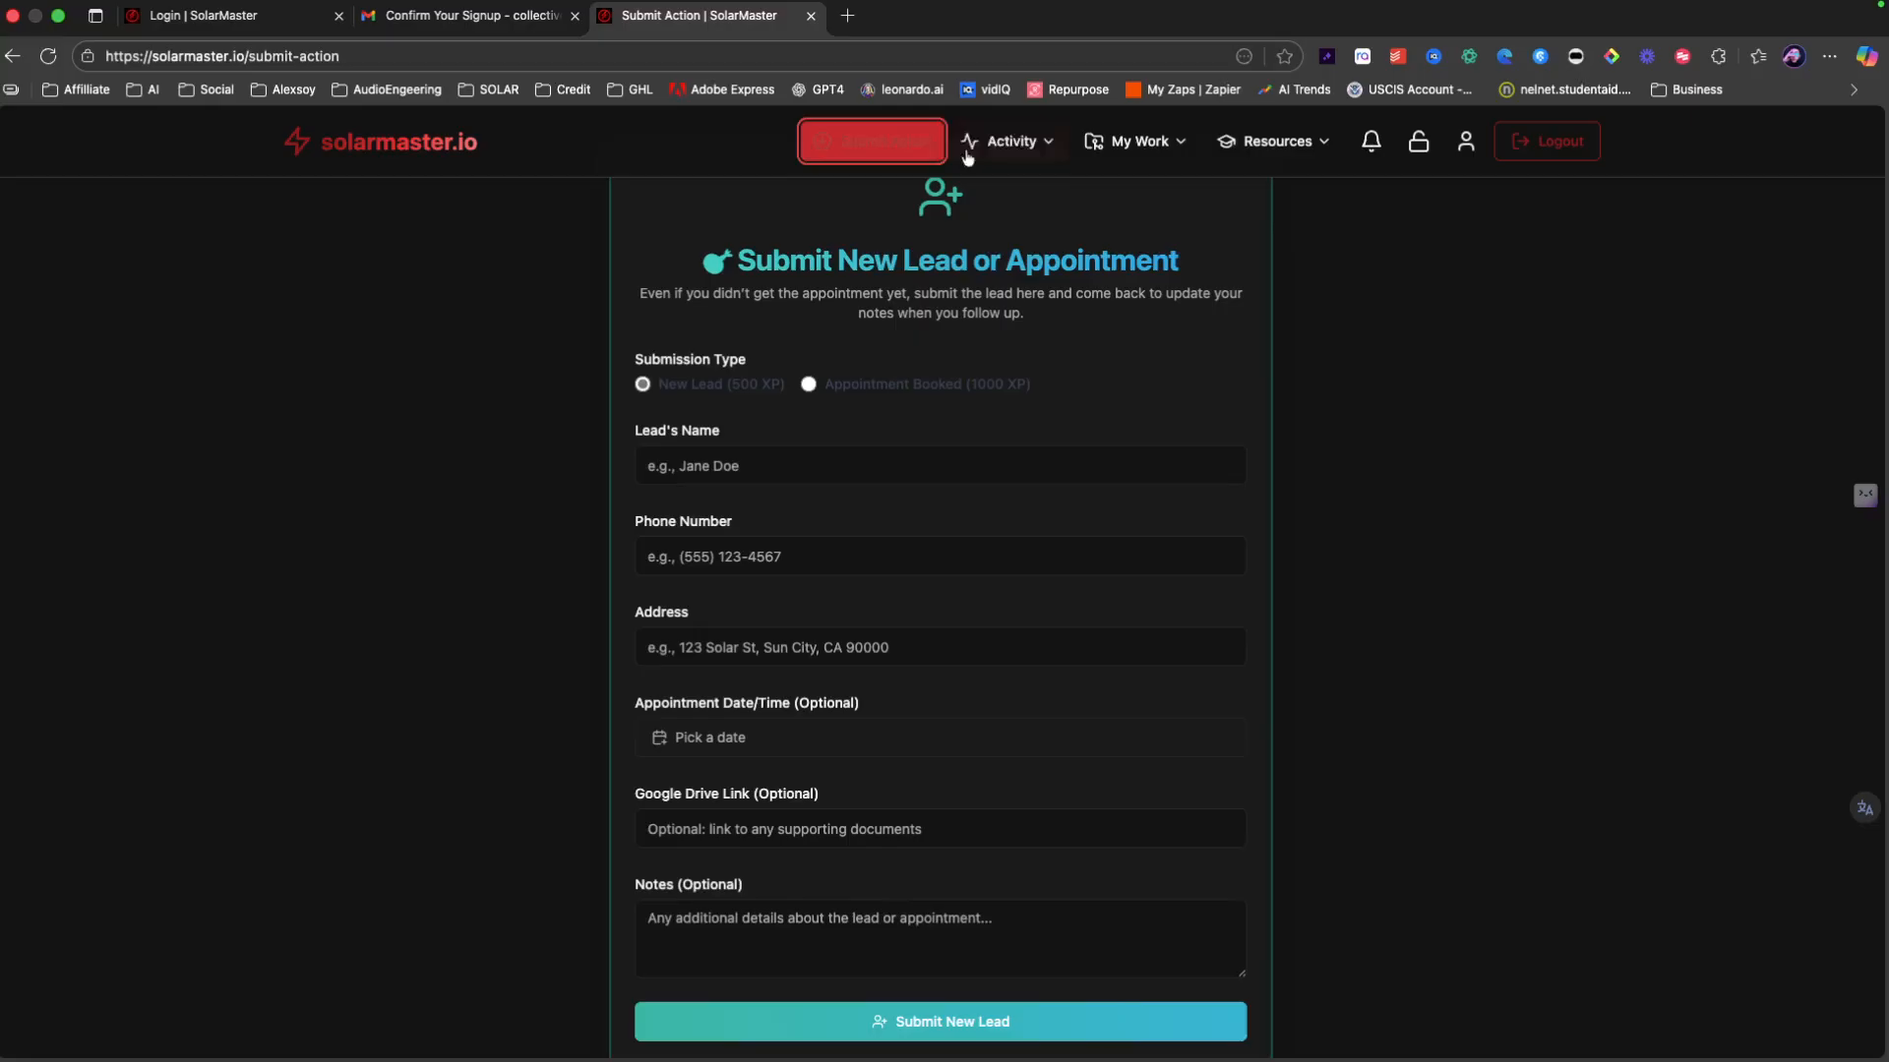
left_click(1011, 141)
left_click(961, 211)
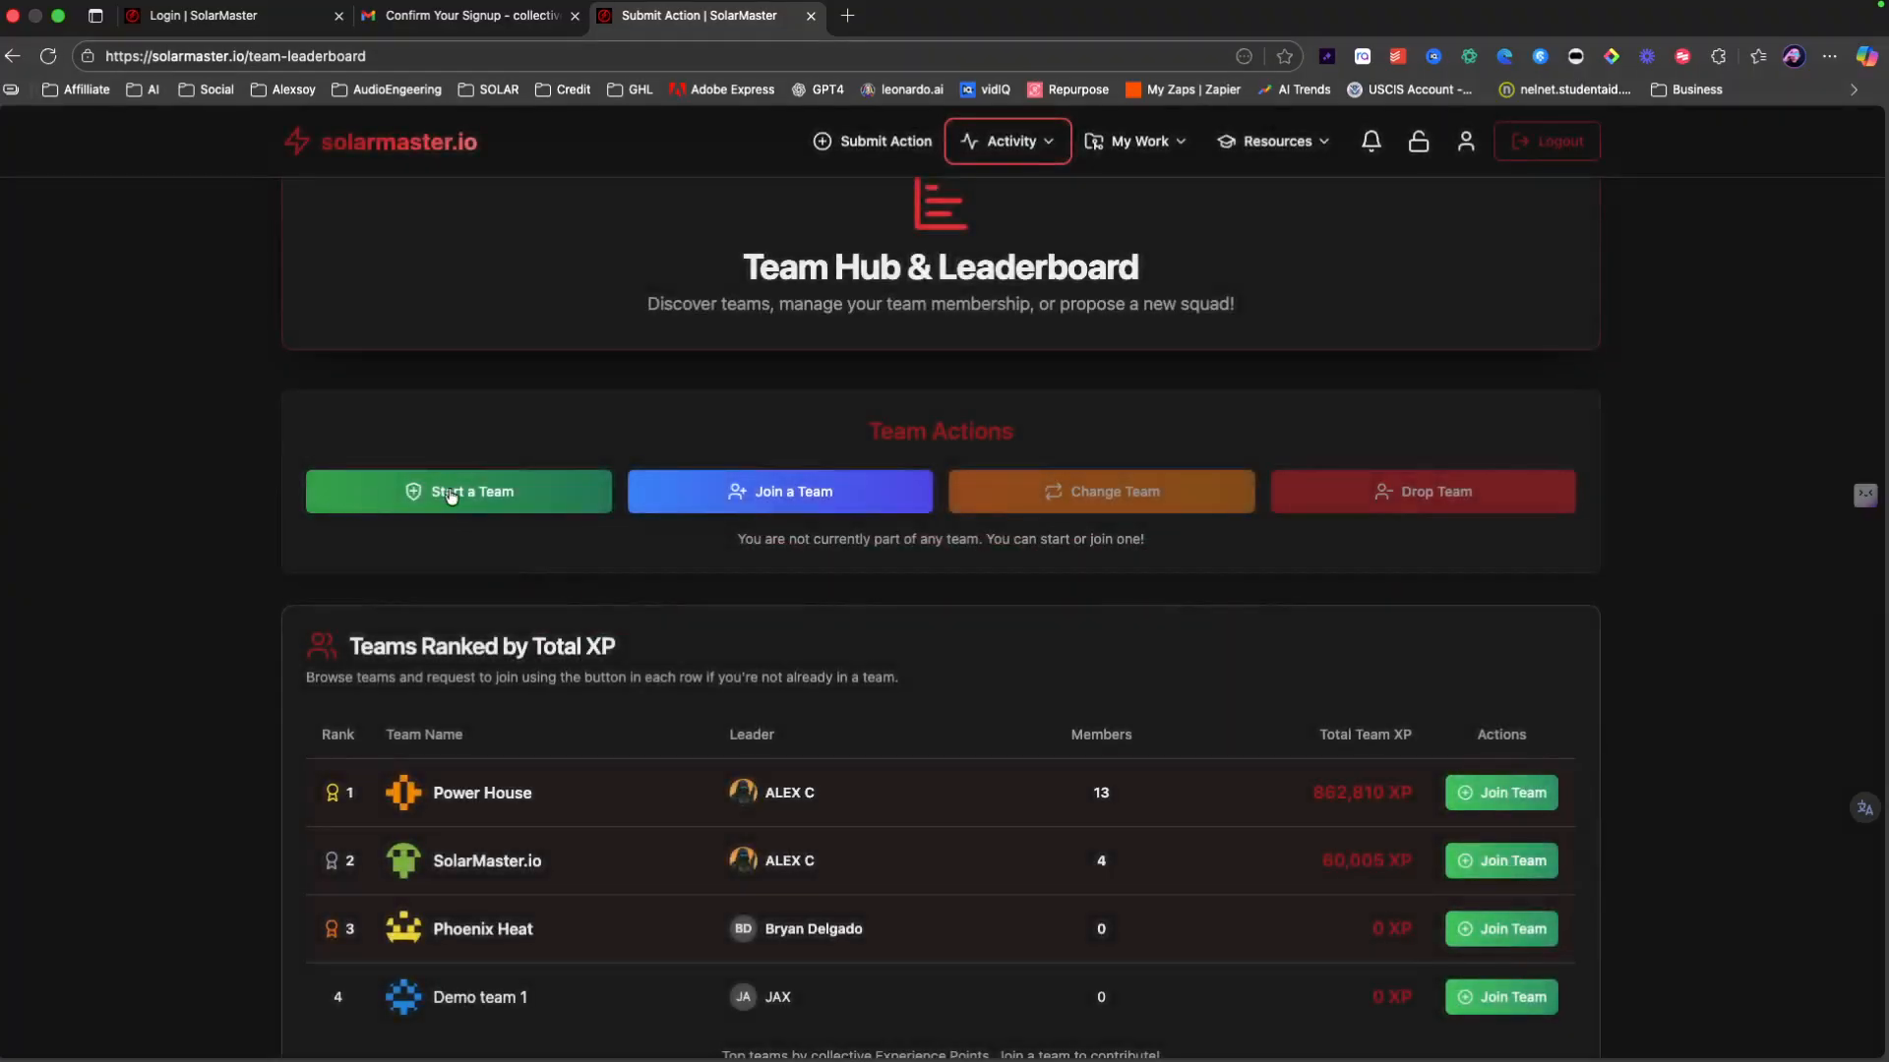
left_click(743, 500)
left_click(822, 518)
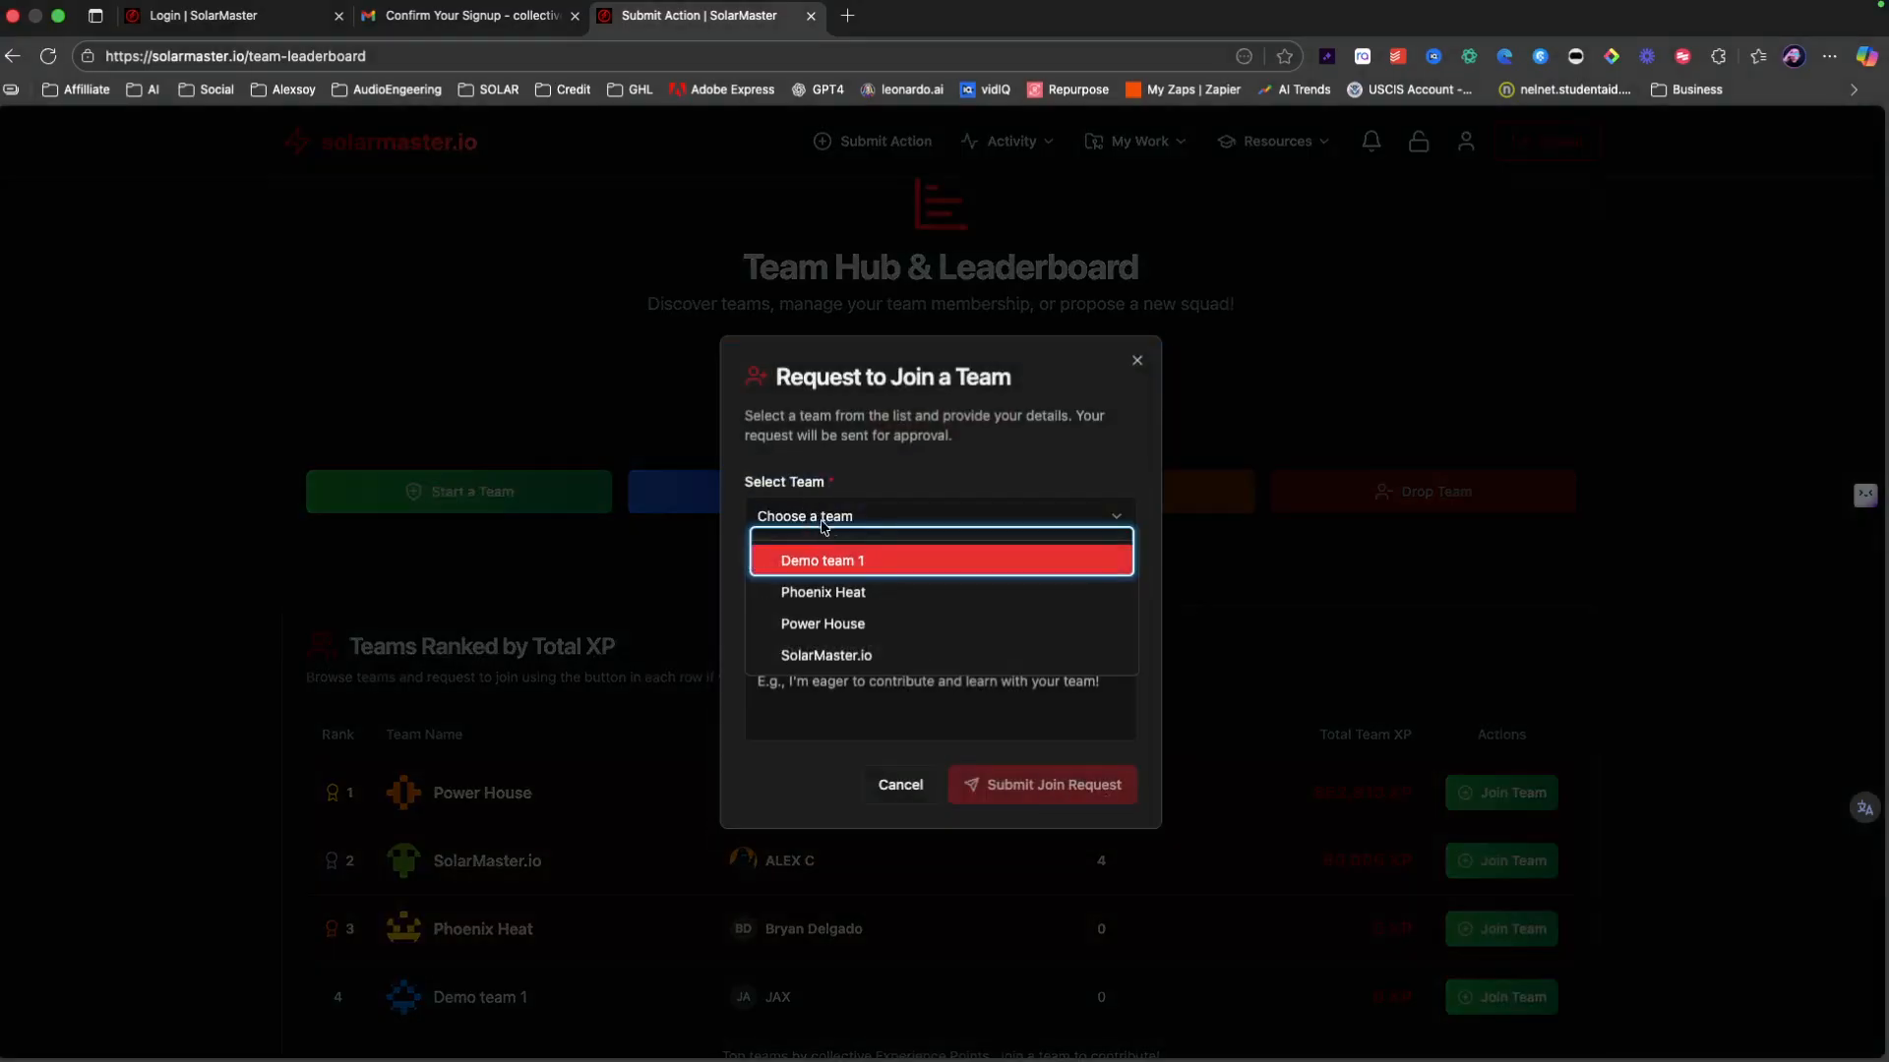
left_click(701, 706)
left_click(1235, 697)
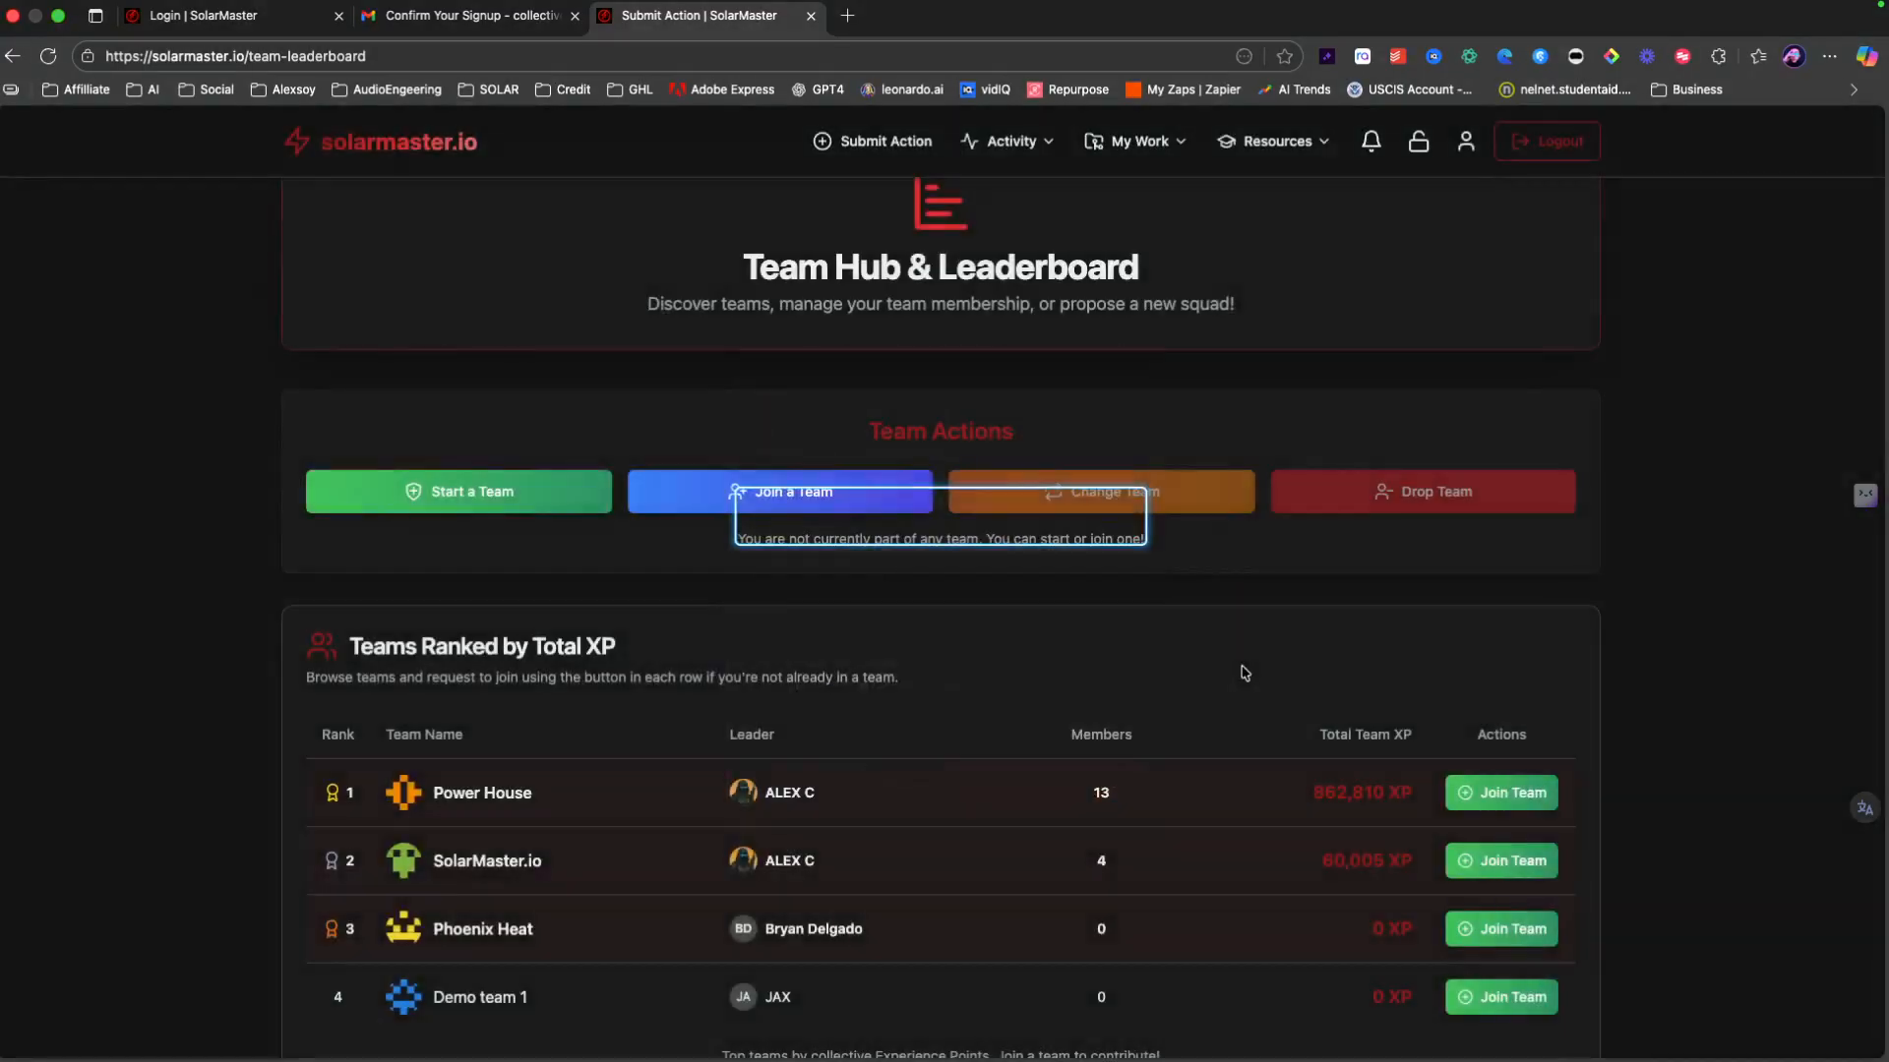
scroll(1082, 688, "down", 2)
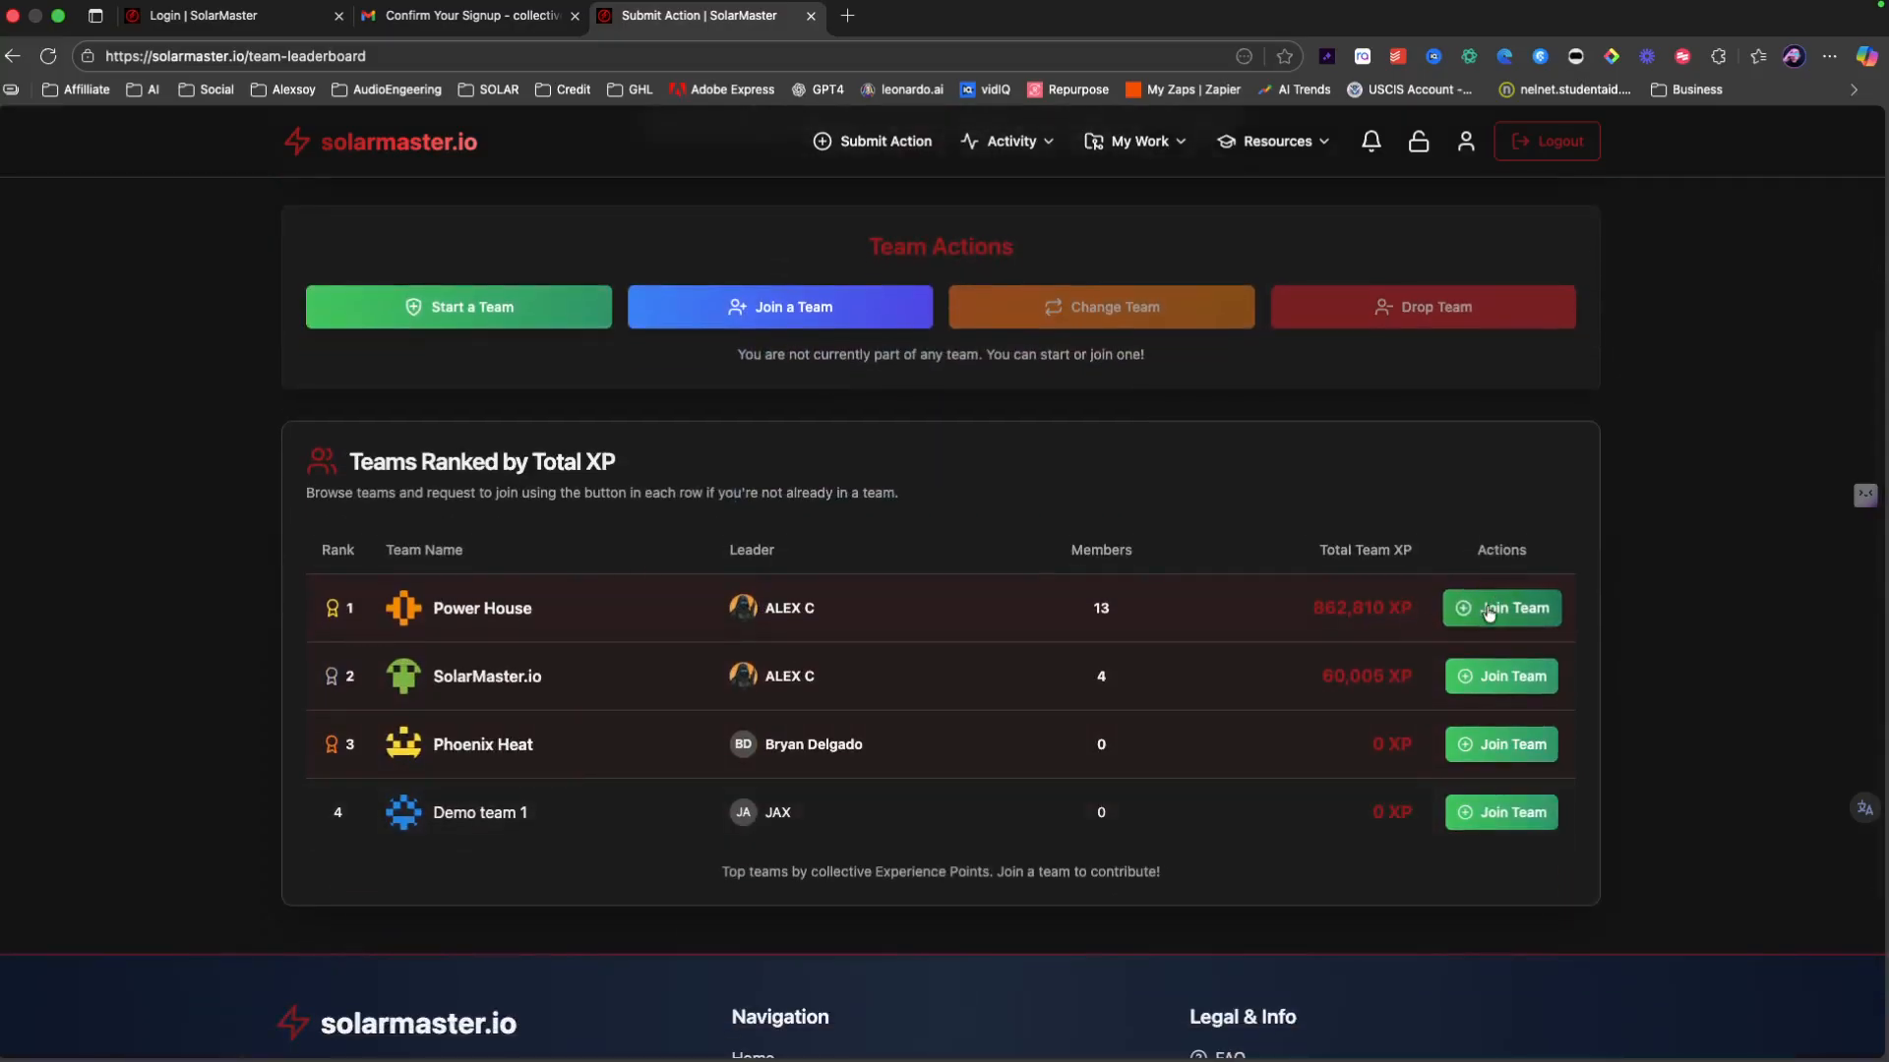
scroll(733, 551, "up", 3)
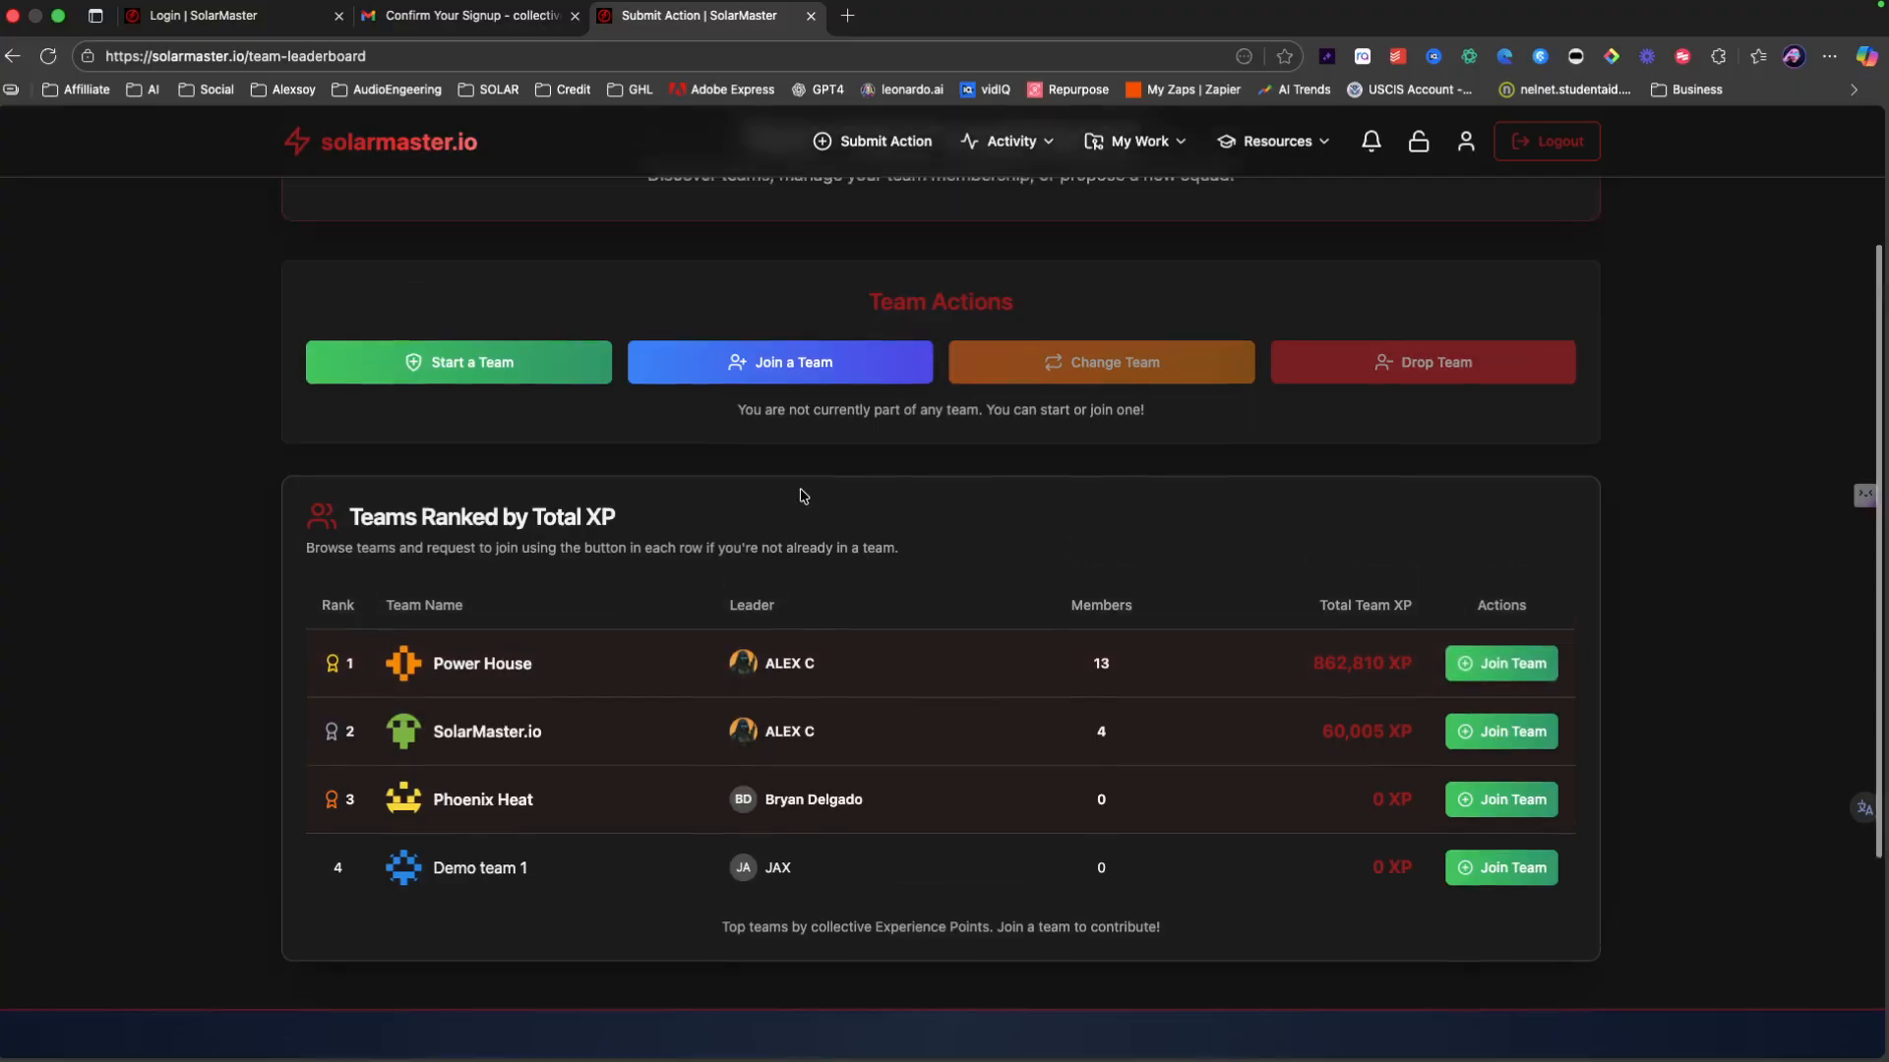
scroll(771, 507, "up", 2)
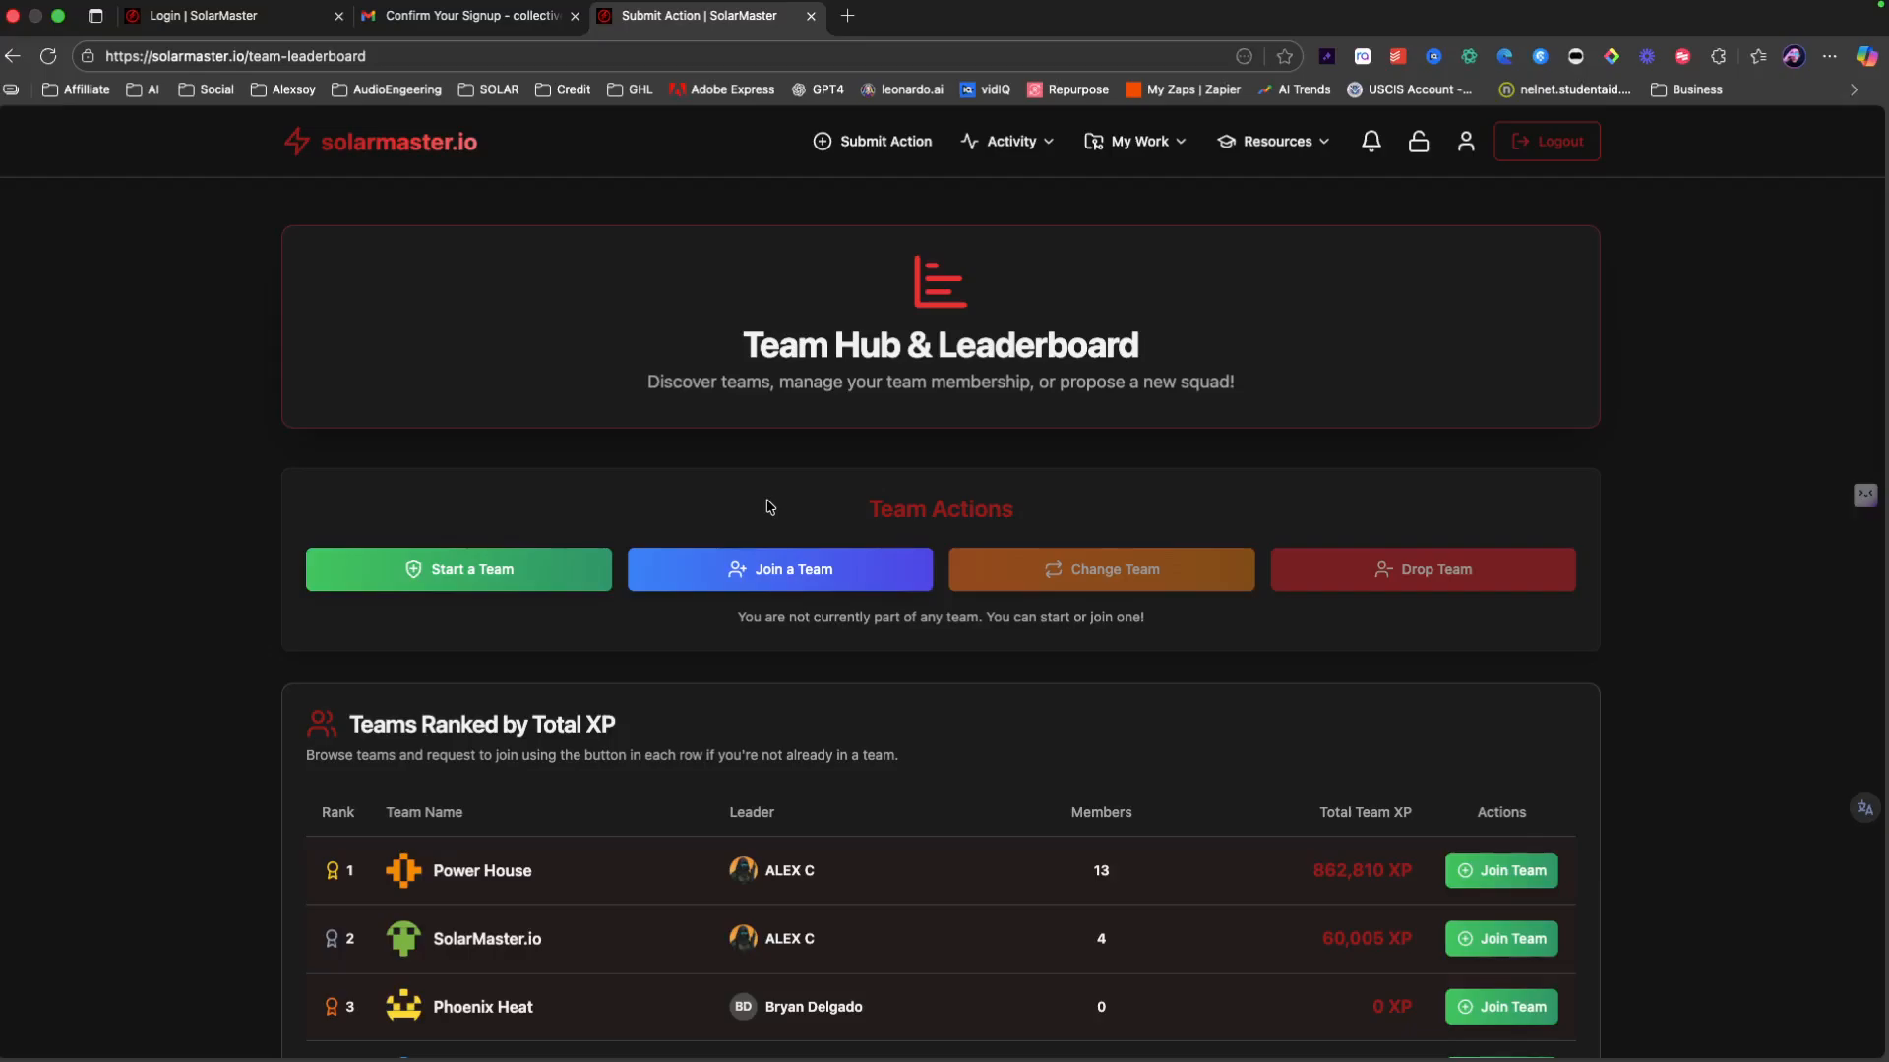
Step: Log out and sign in as a different sales rep using a saved login
left_click(901, 143)
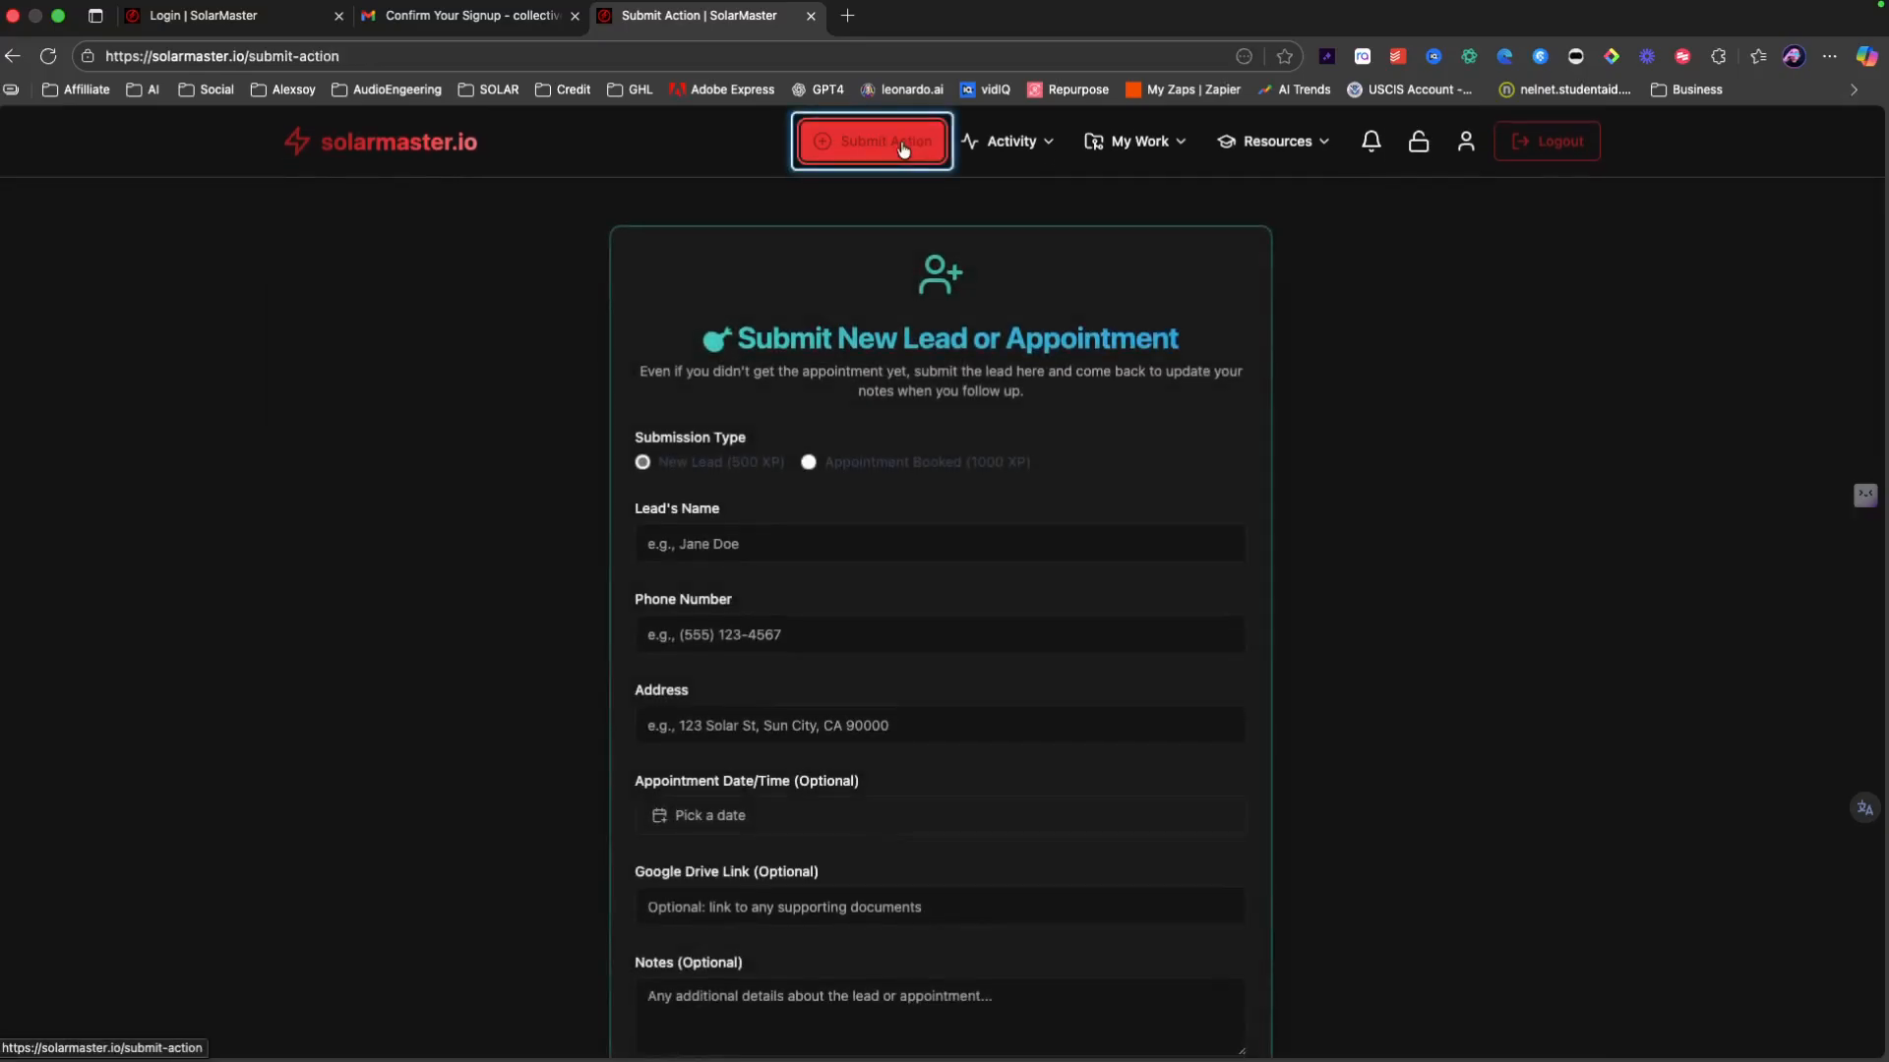
scroll(881, 287, "down", 3)
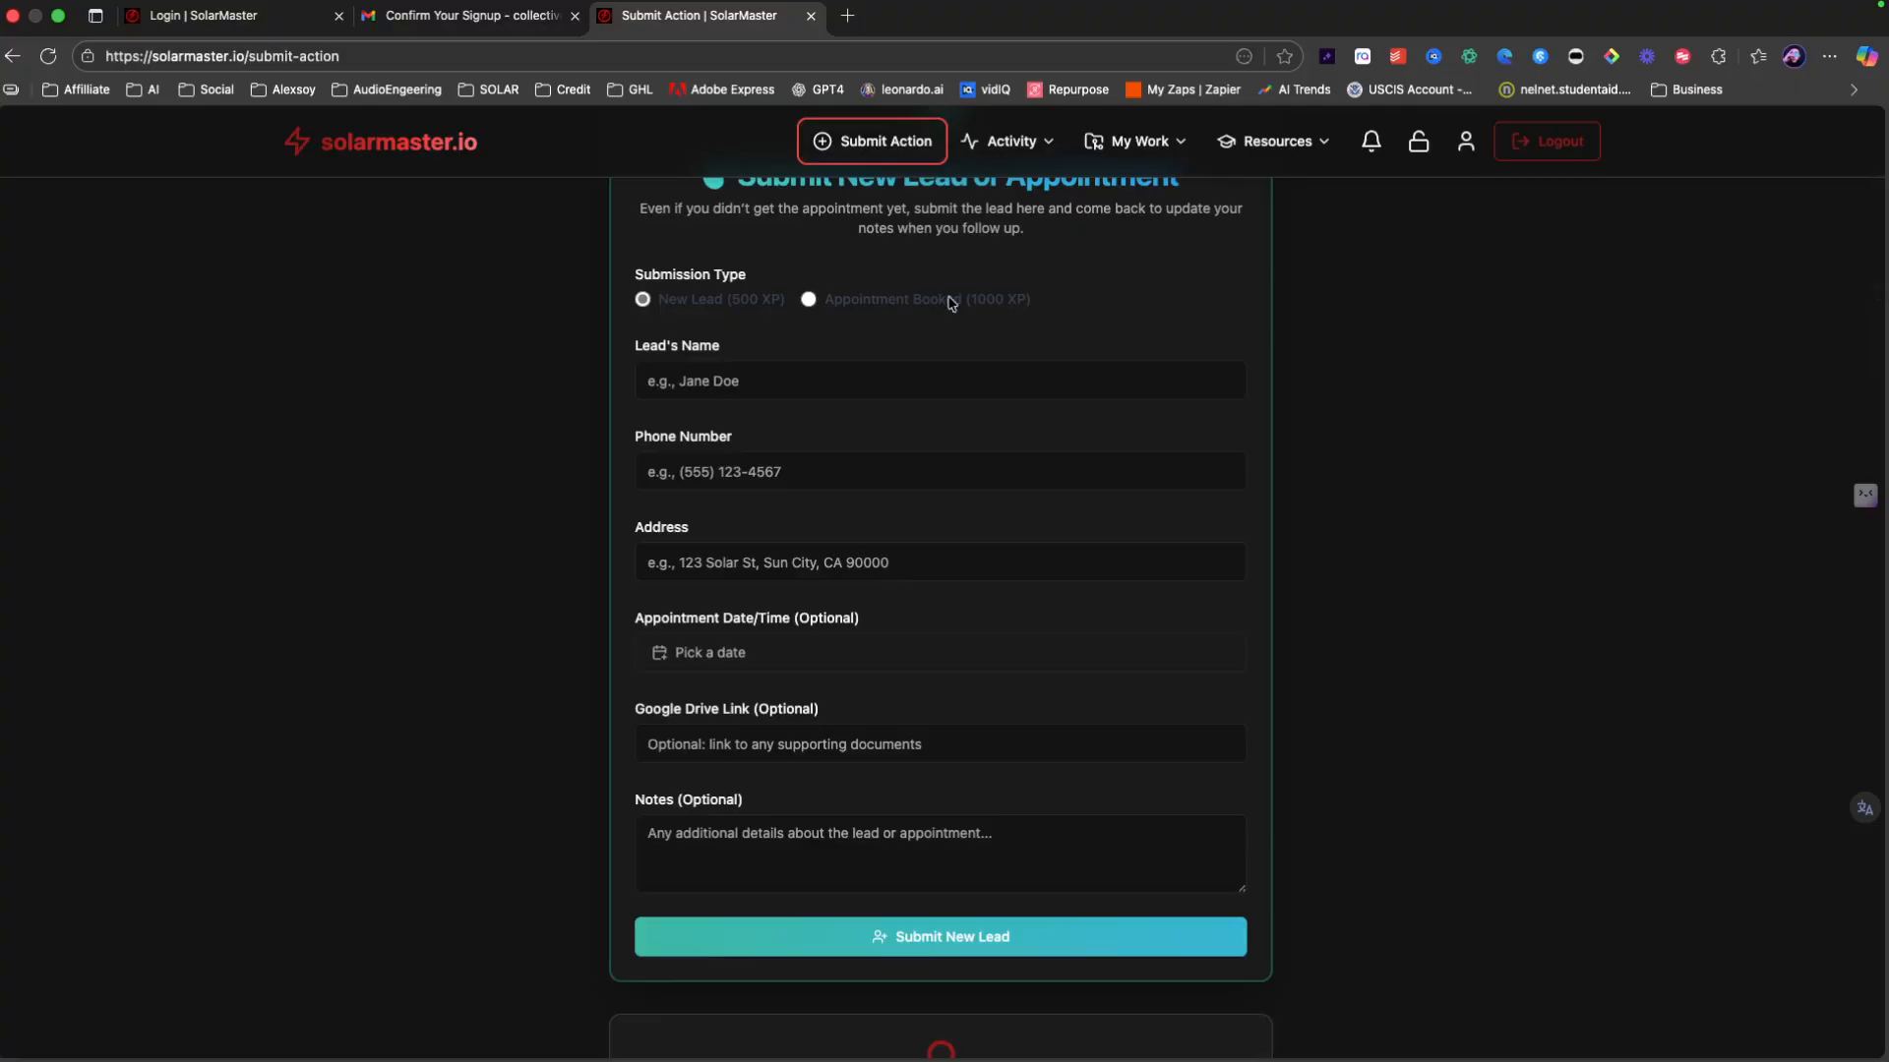
left_click(1552, 150)
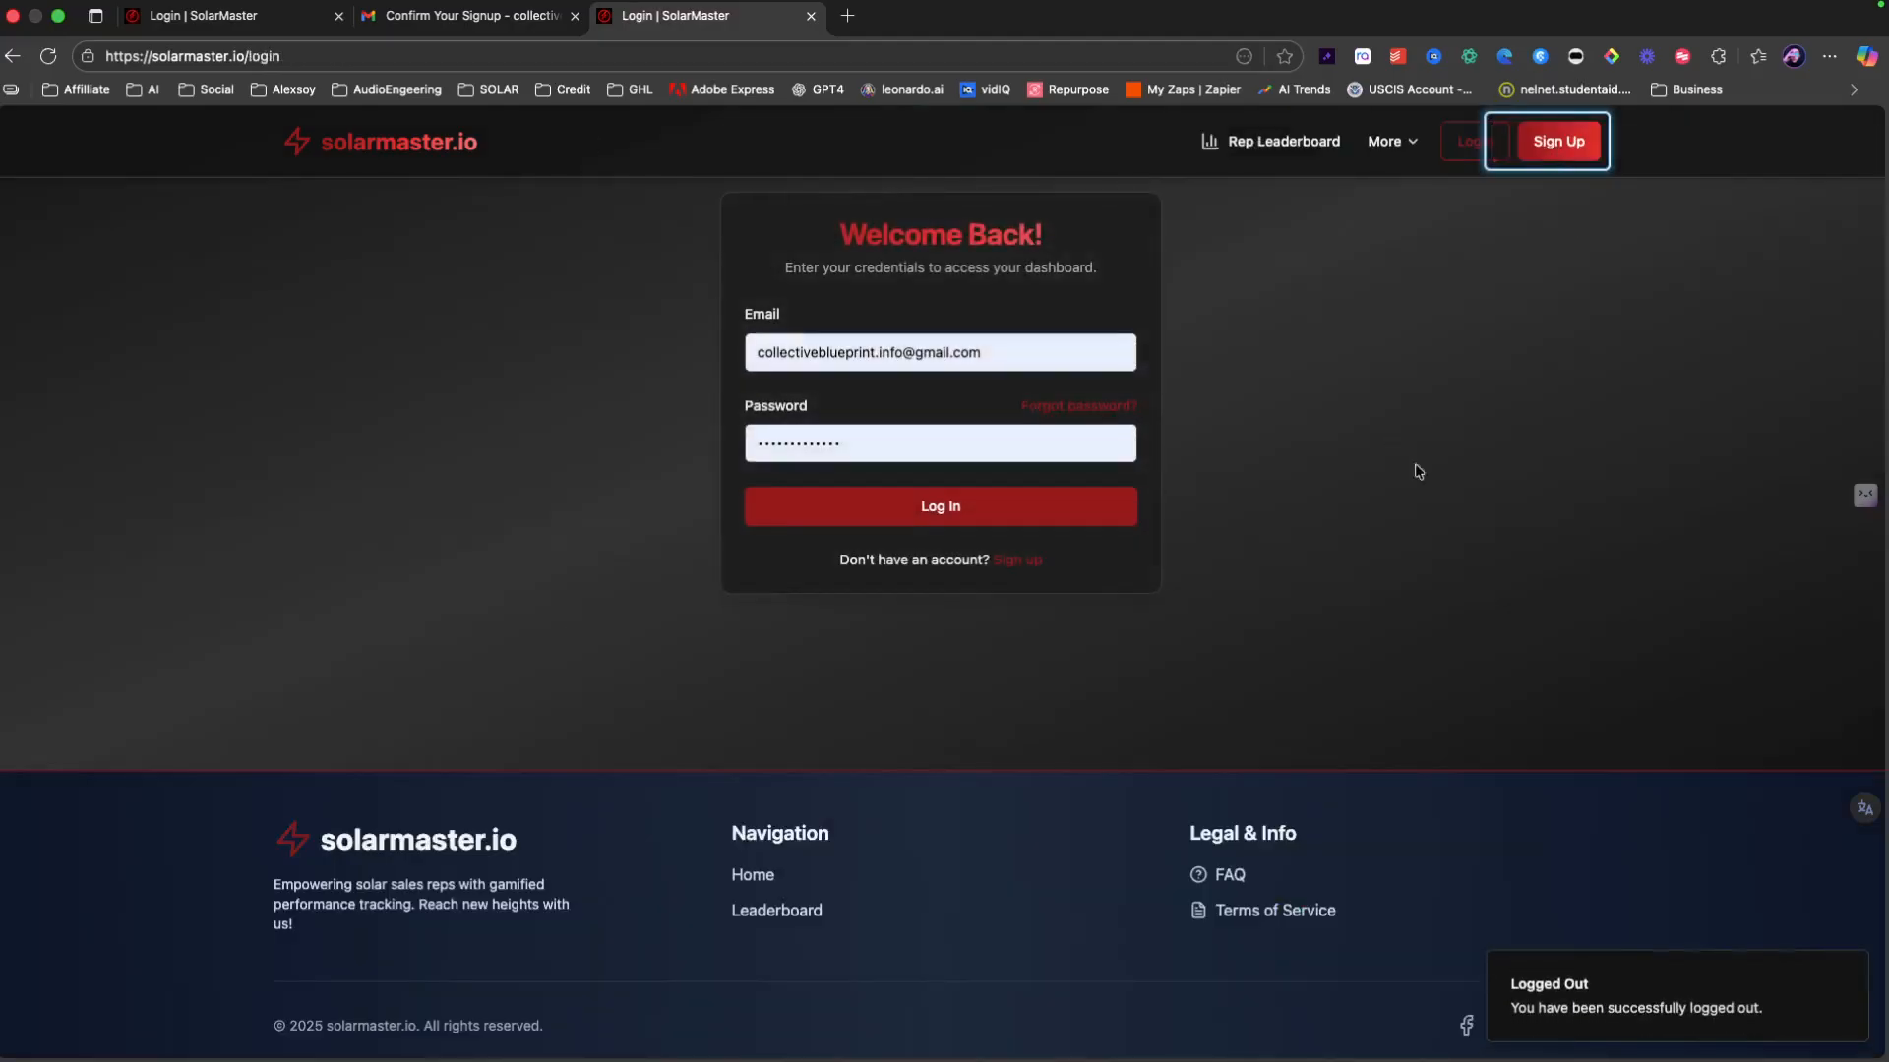
left_click(914, 356)
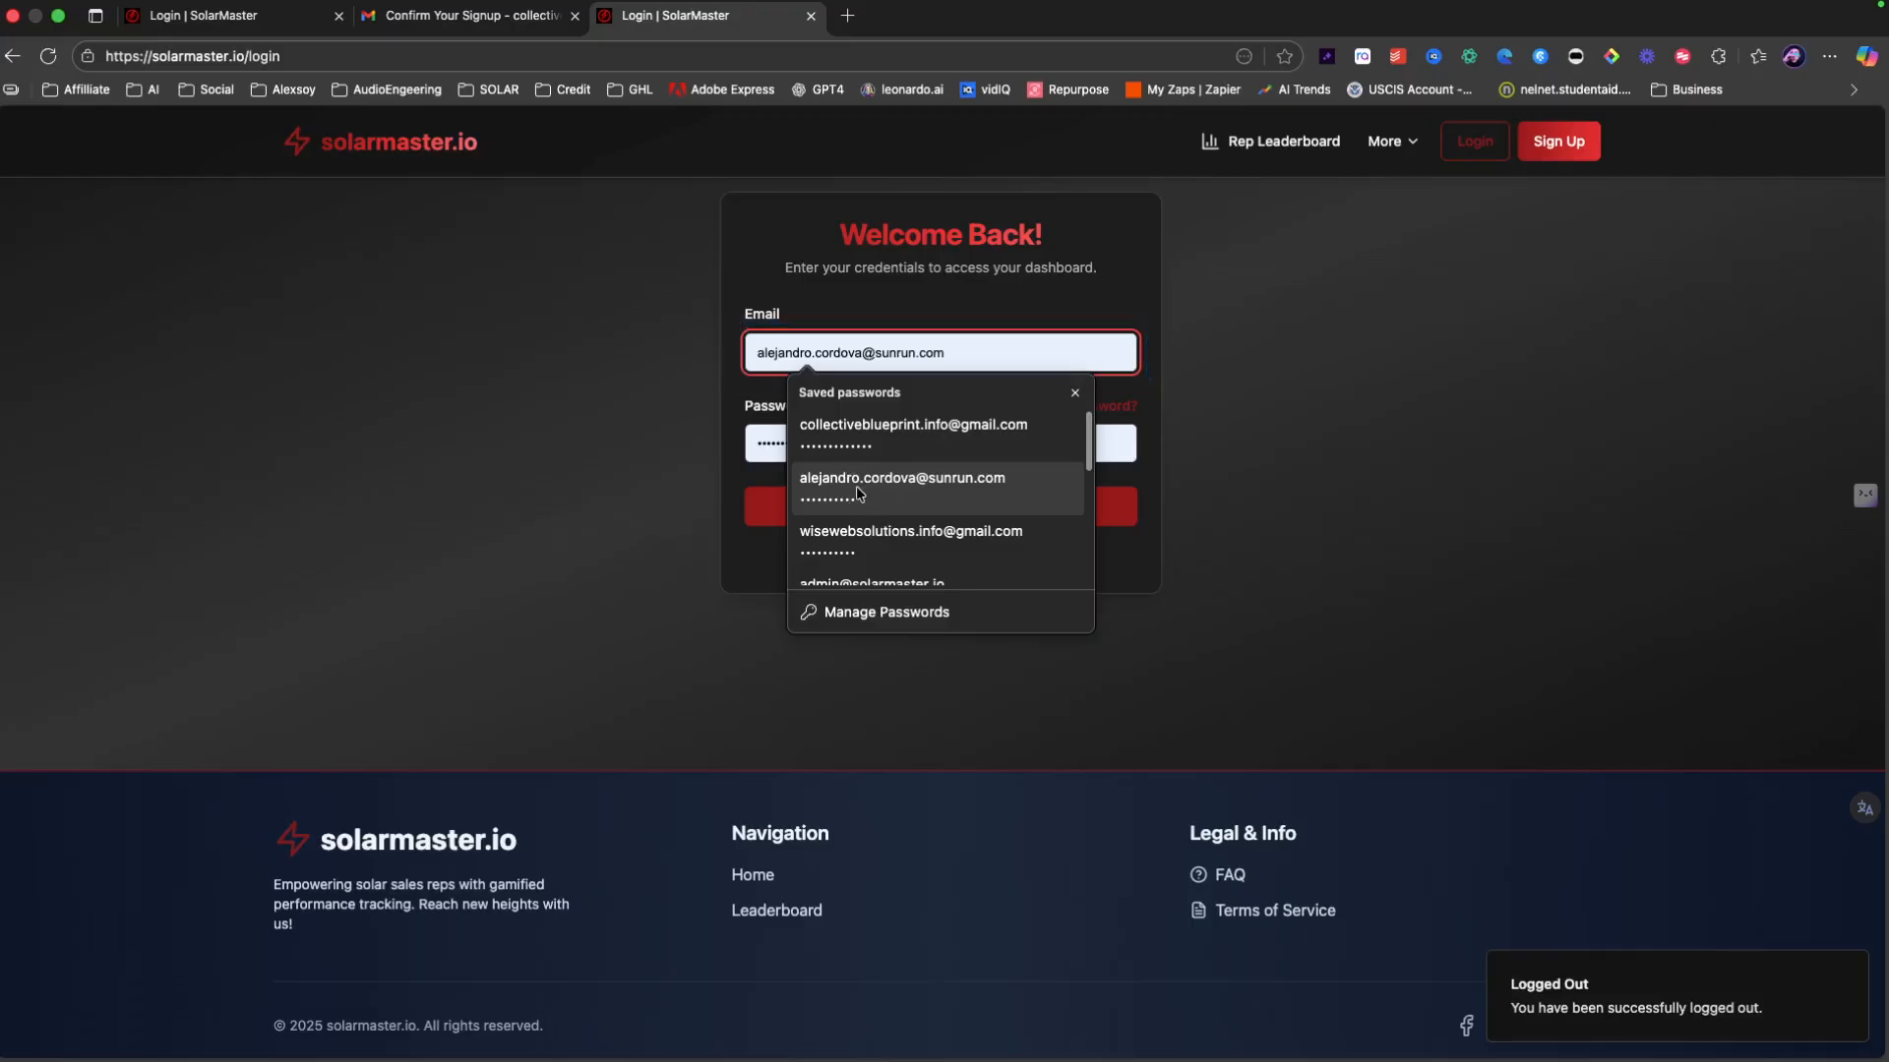
left_click(842, 536)
left_click(858, 512)
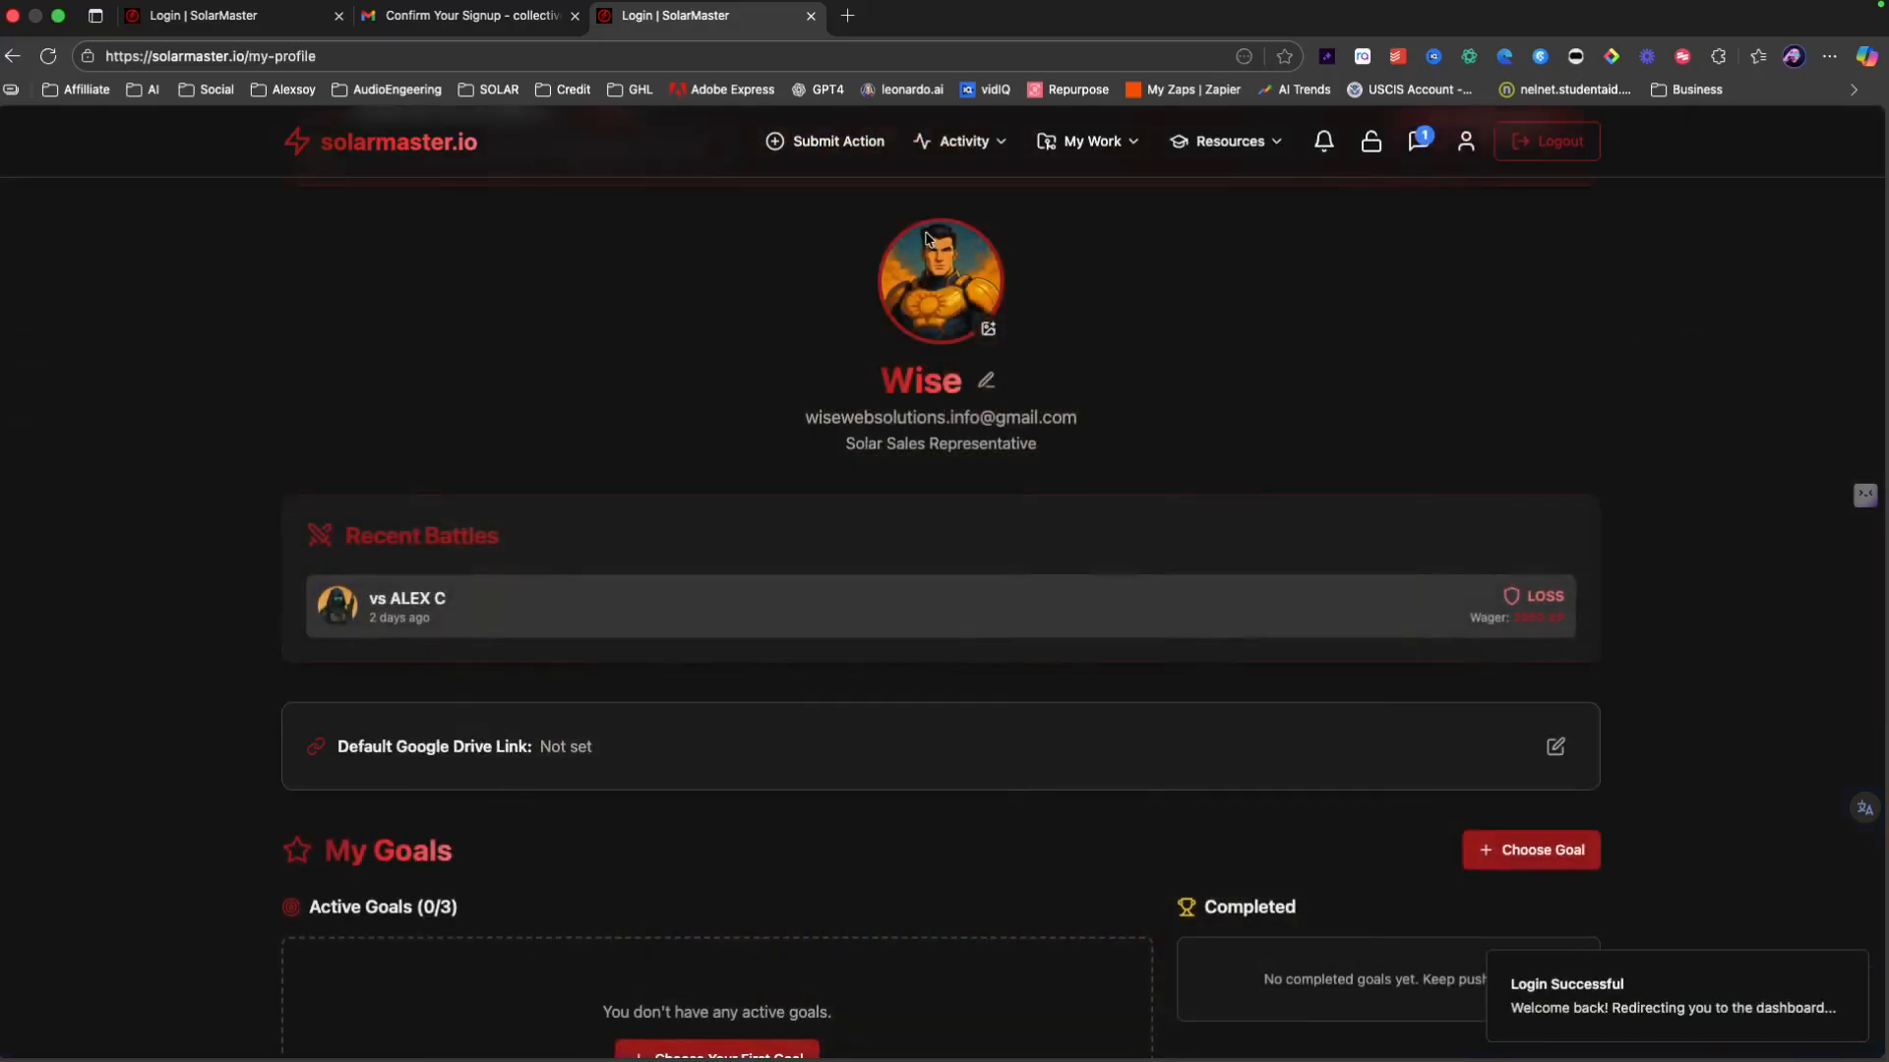
Step: Start a new lead and fill in the lead's name, phone number and address
left_click(875, 141)
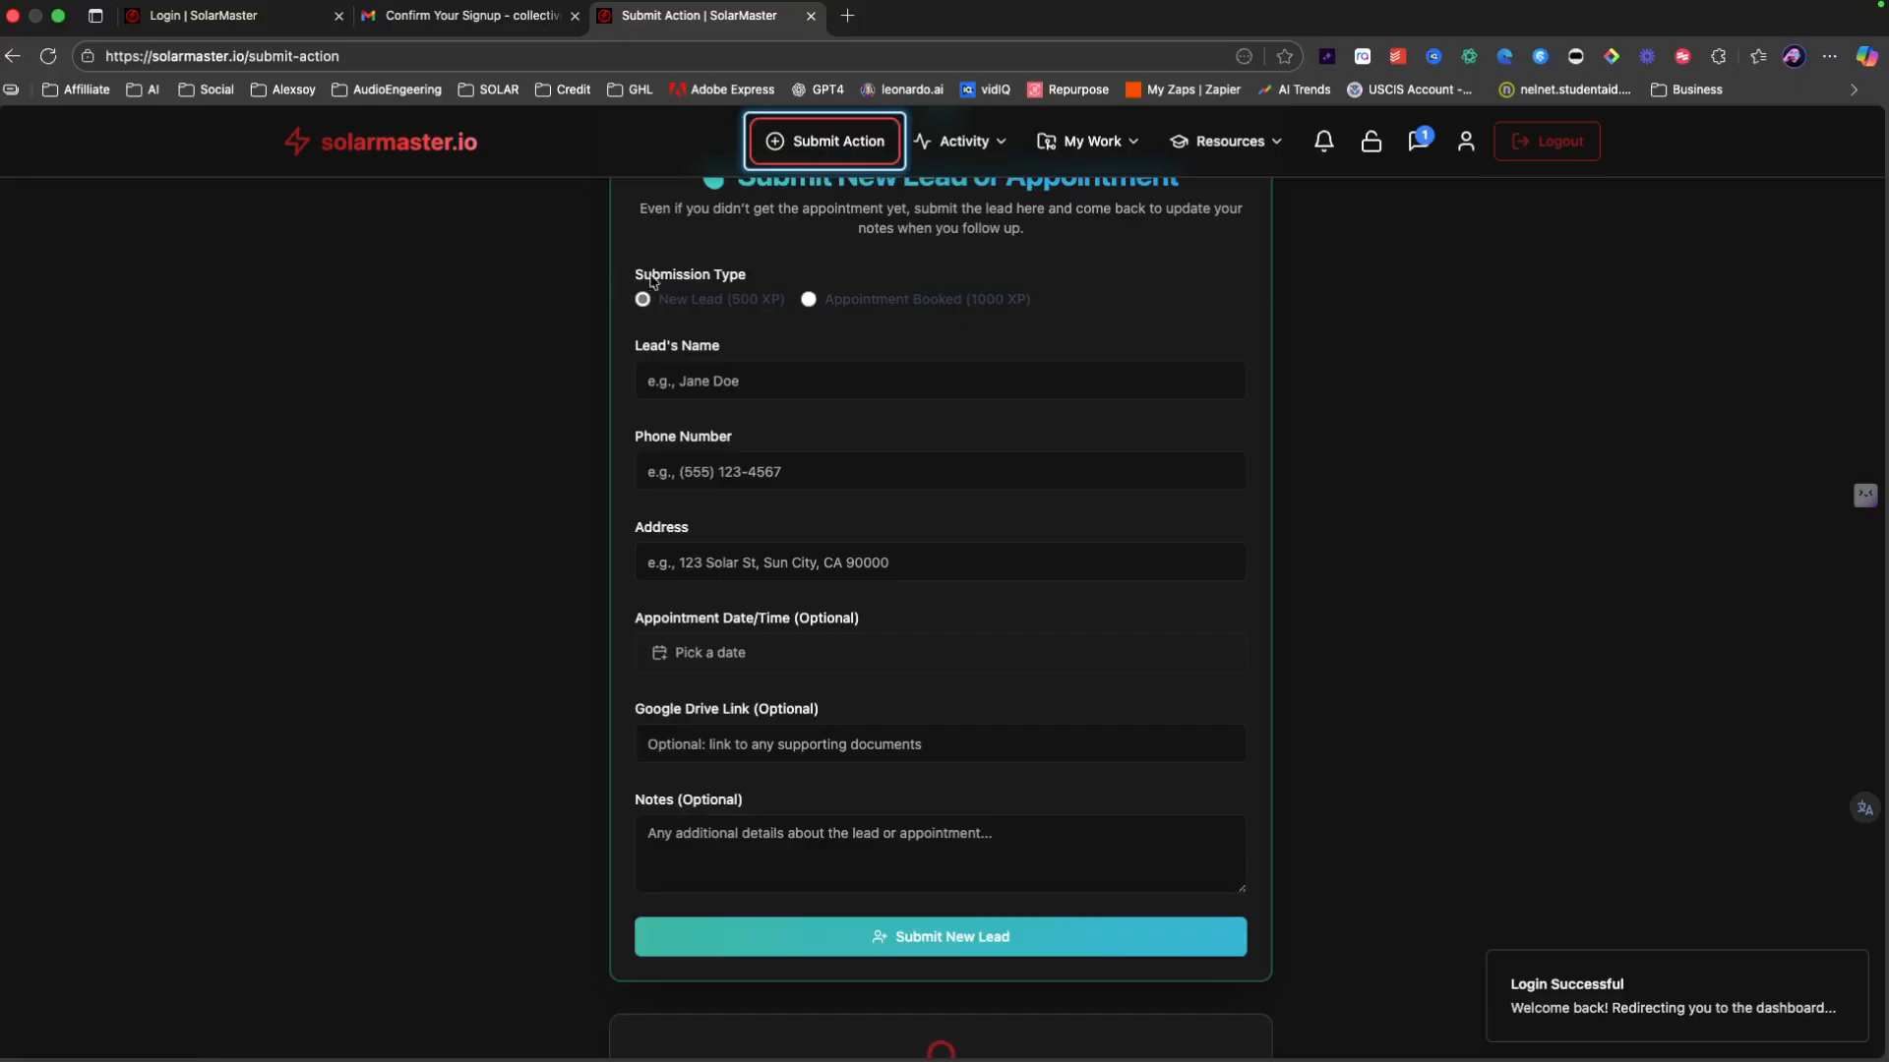
left_click(724, 380)
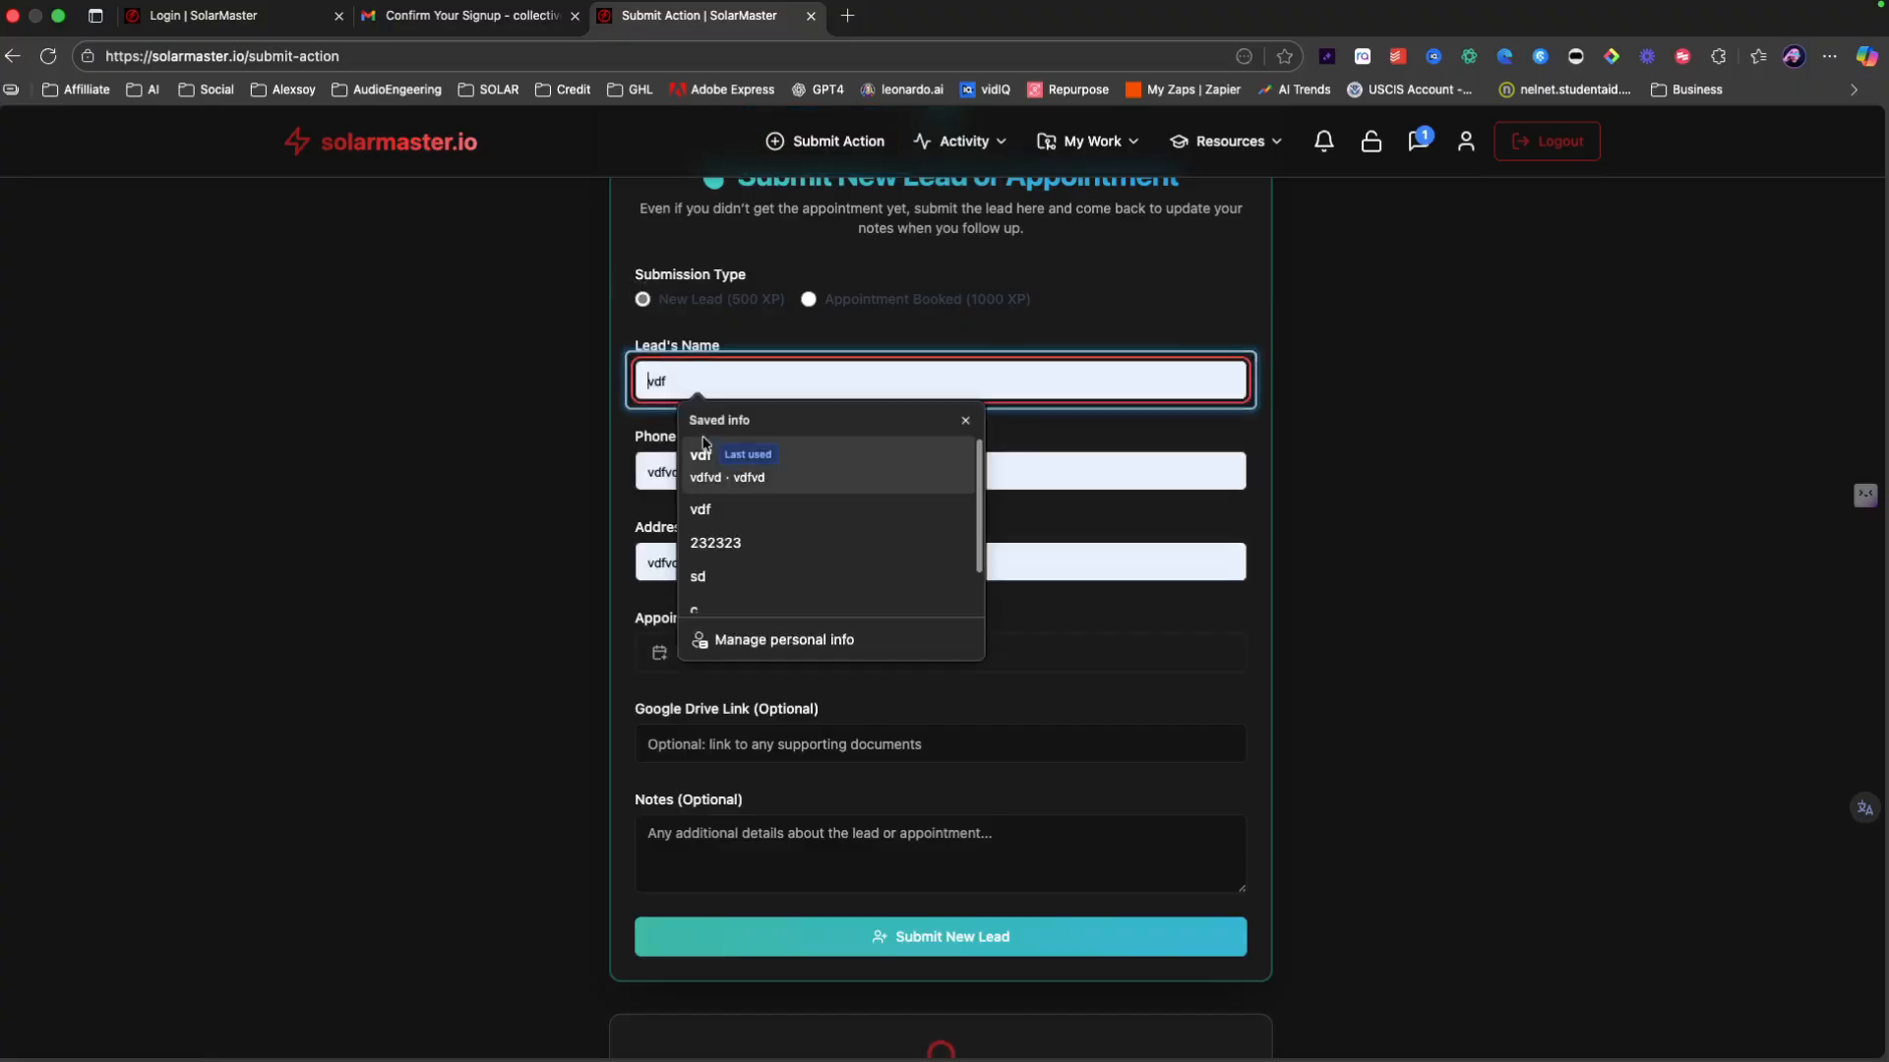
left_click(726, 509)
left_click(662, 476)
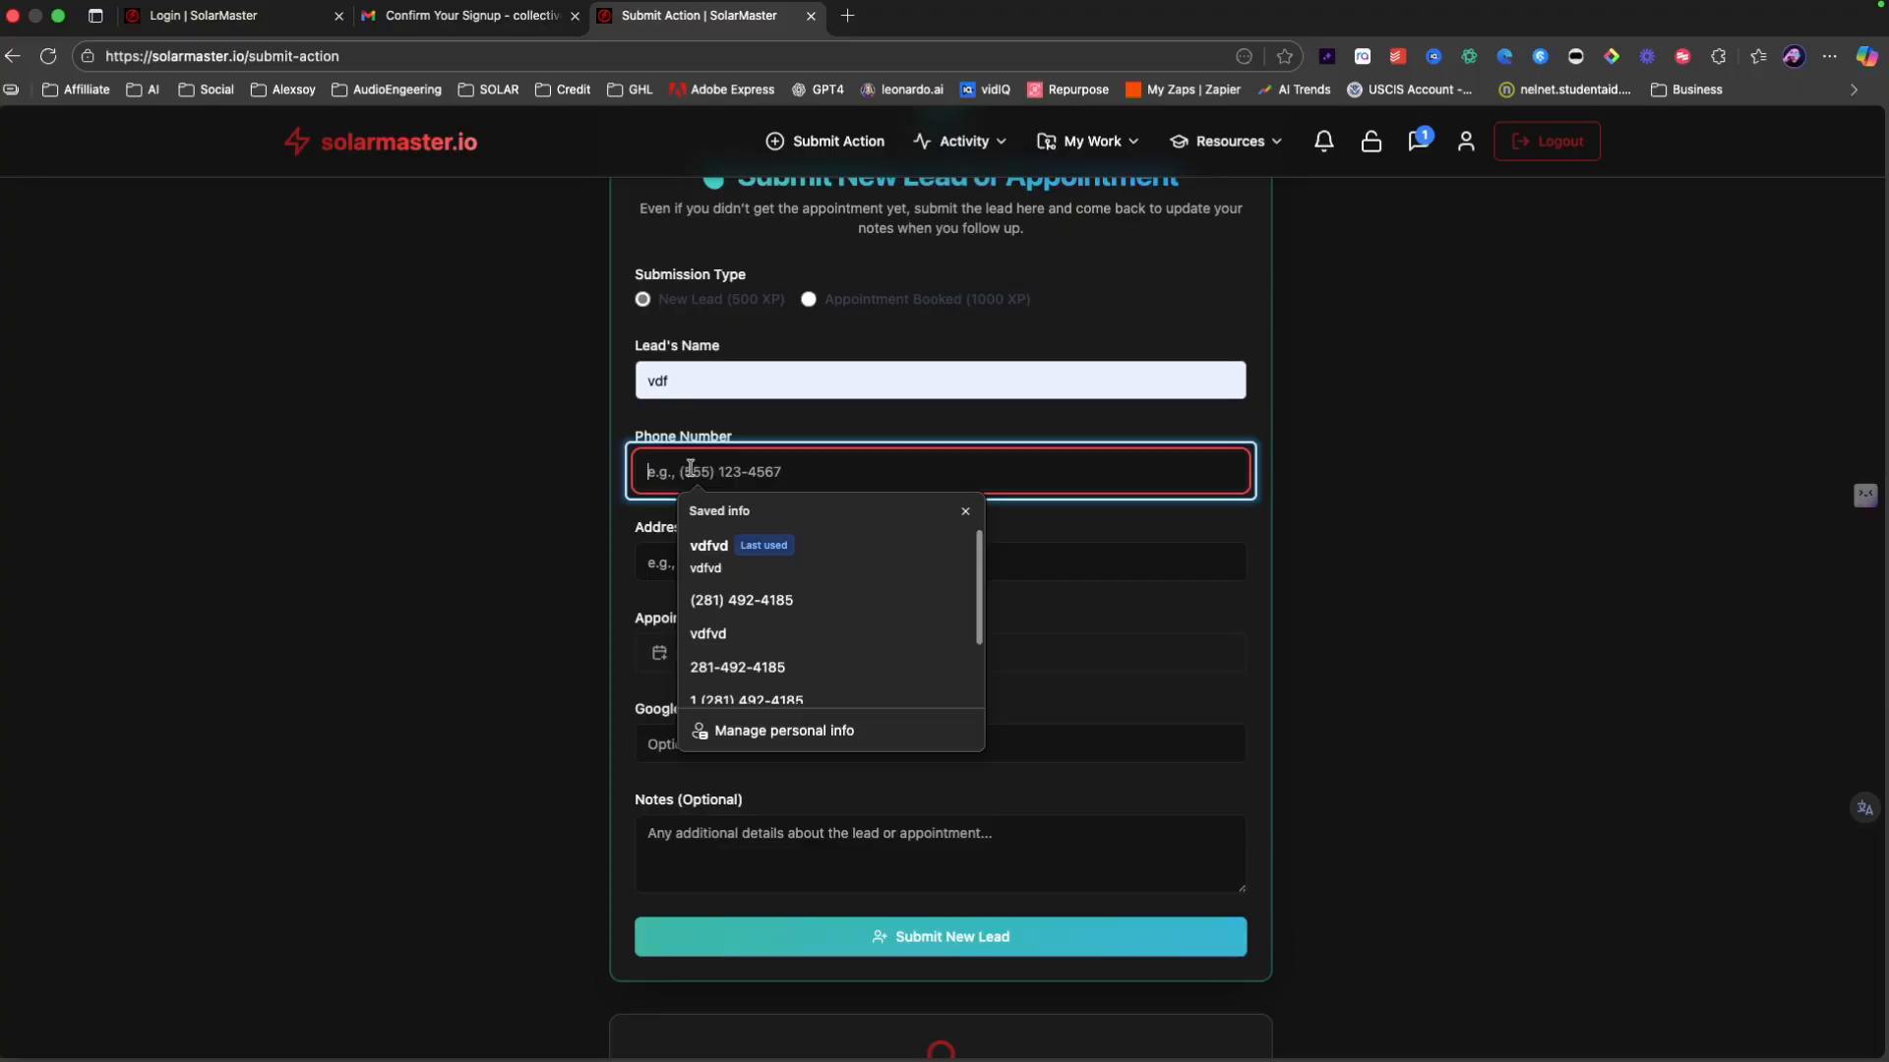
double_click(703, 374)
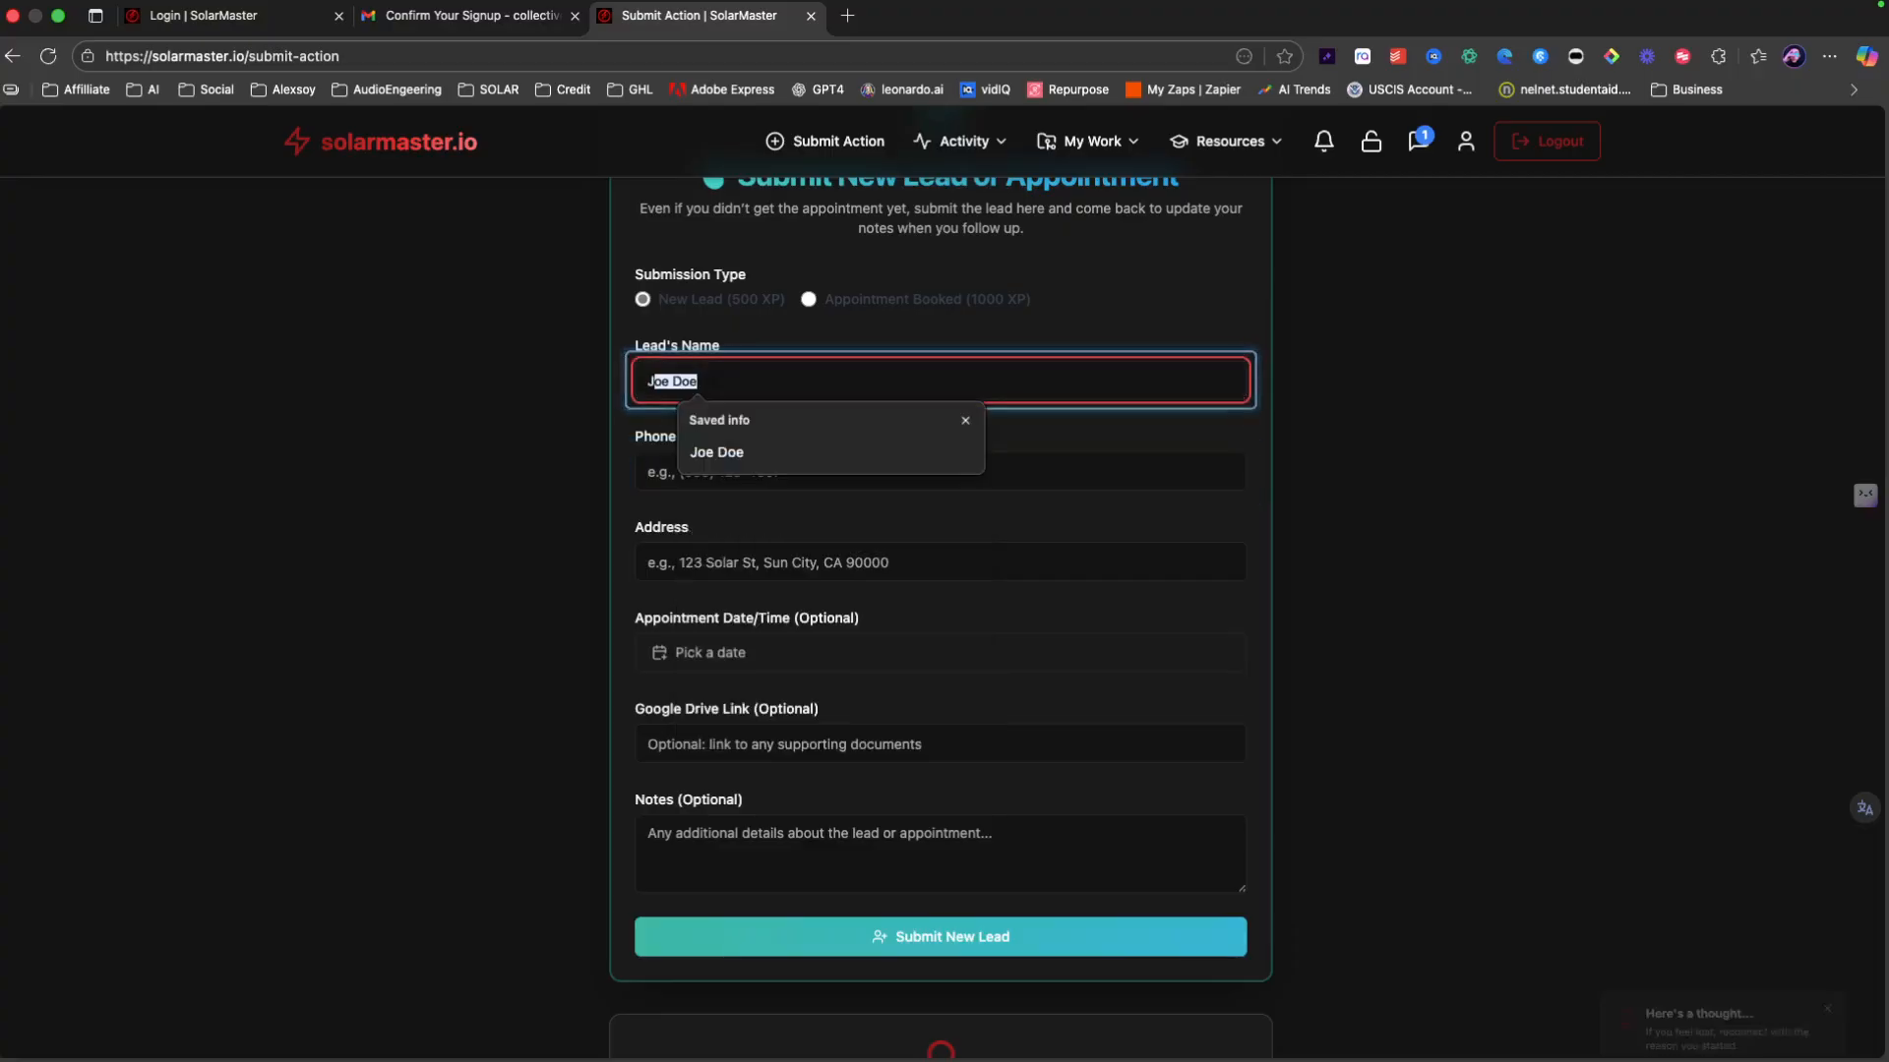
type("Joe Doe")
key("Tab")
type("2222")
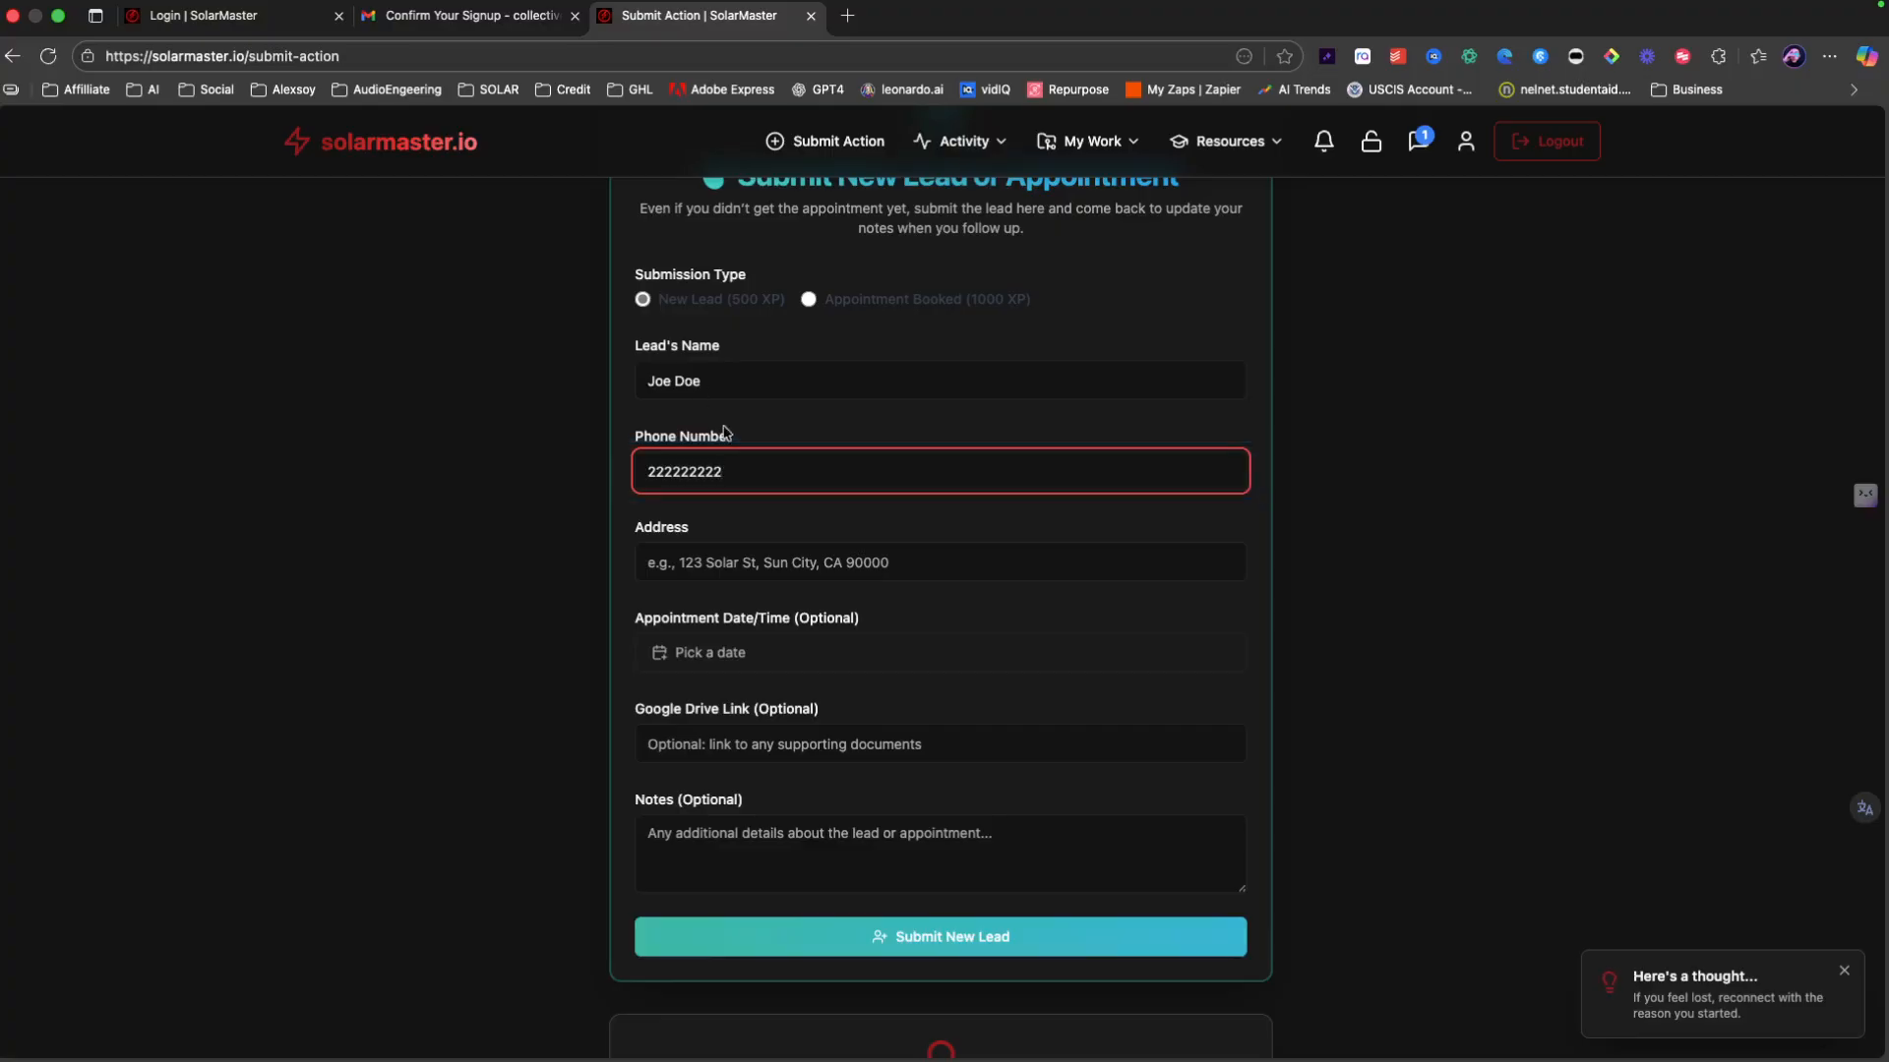
left_click(707, 568)
type("222 e")
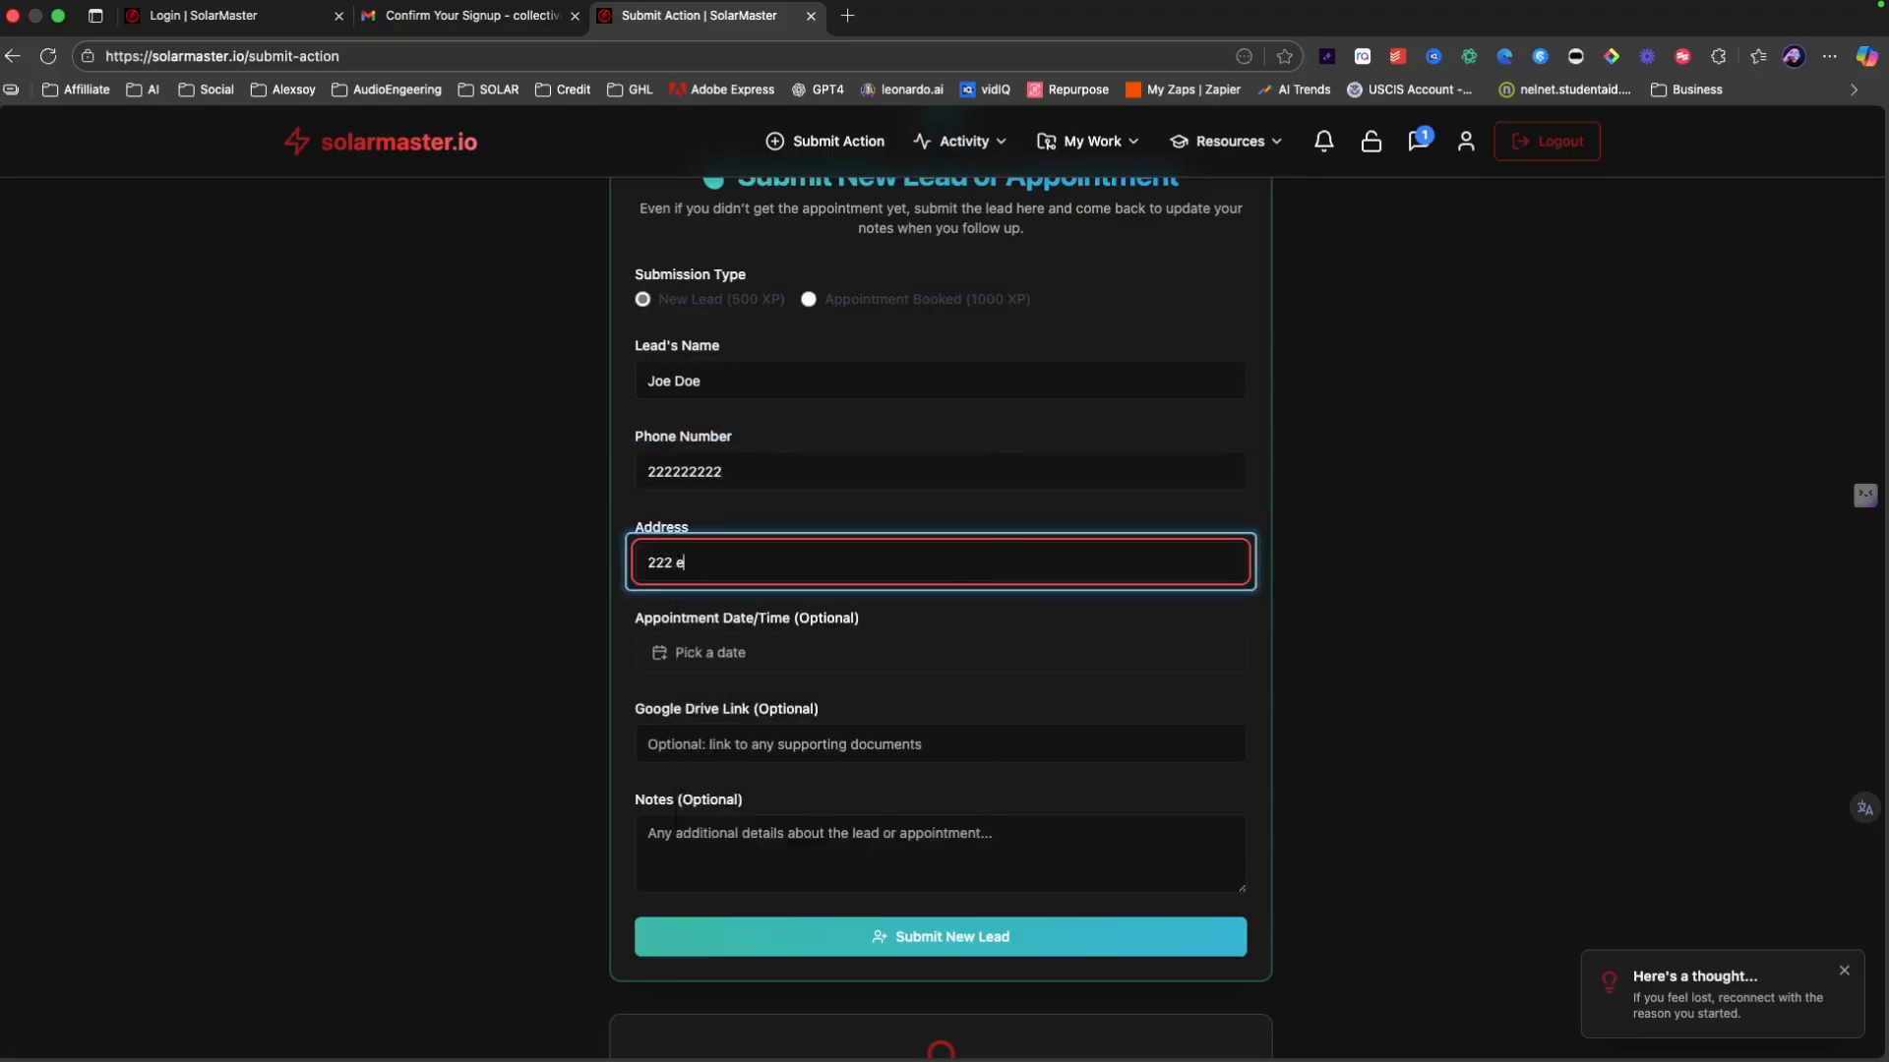
type("lf st")
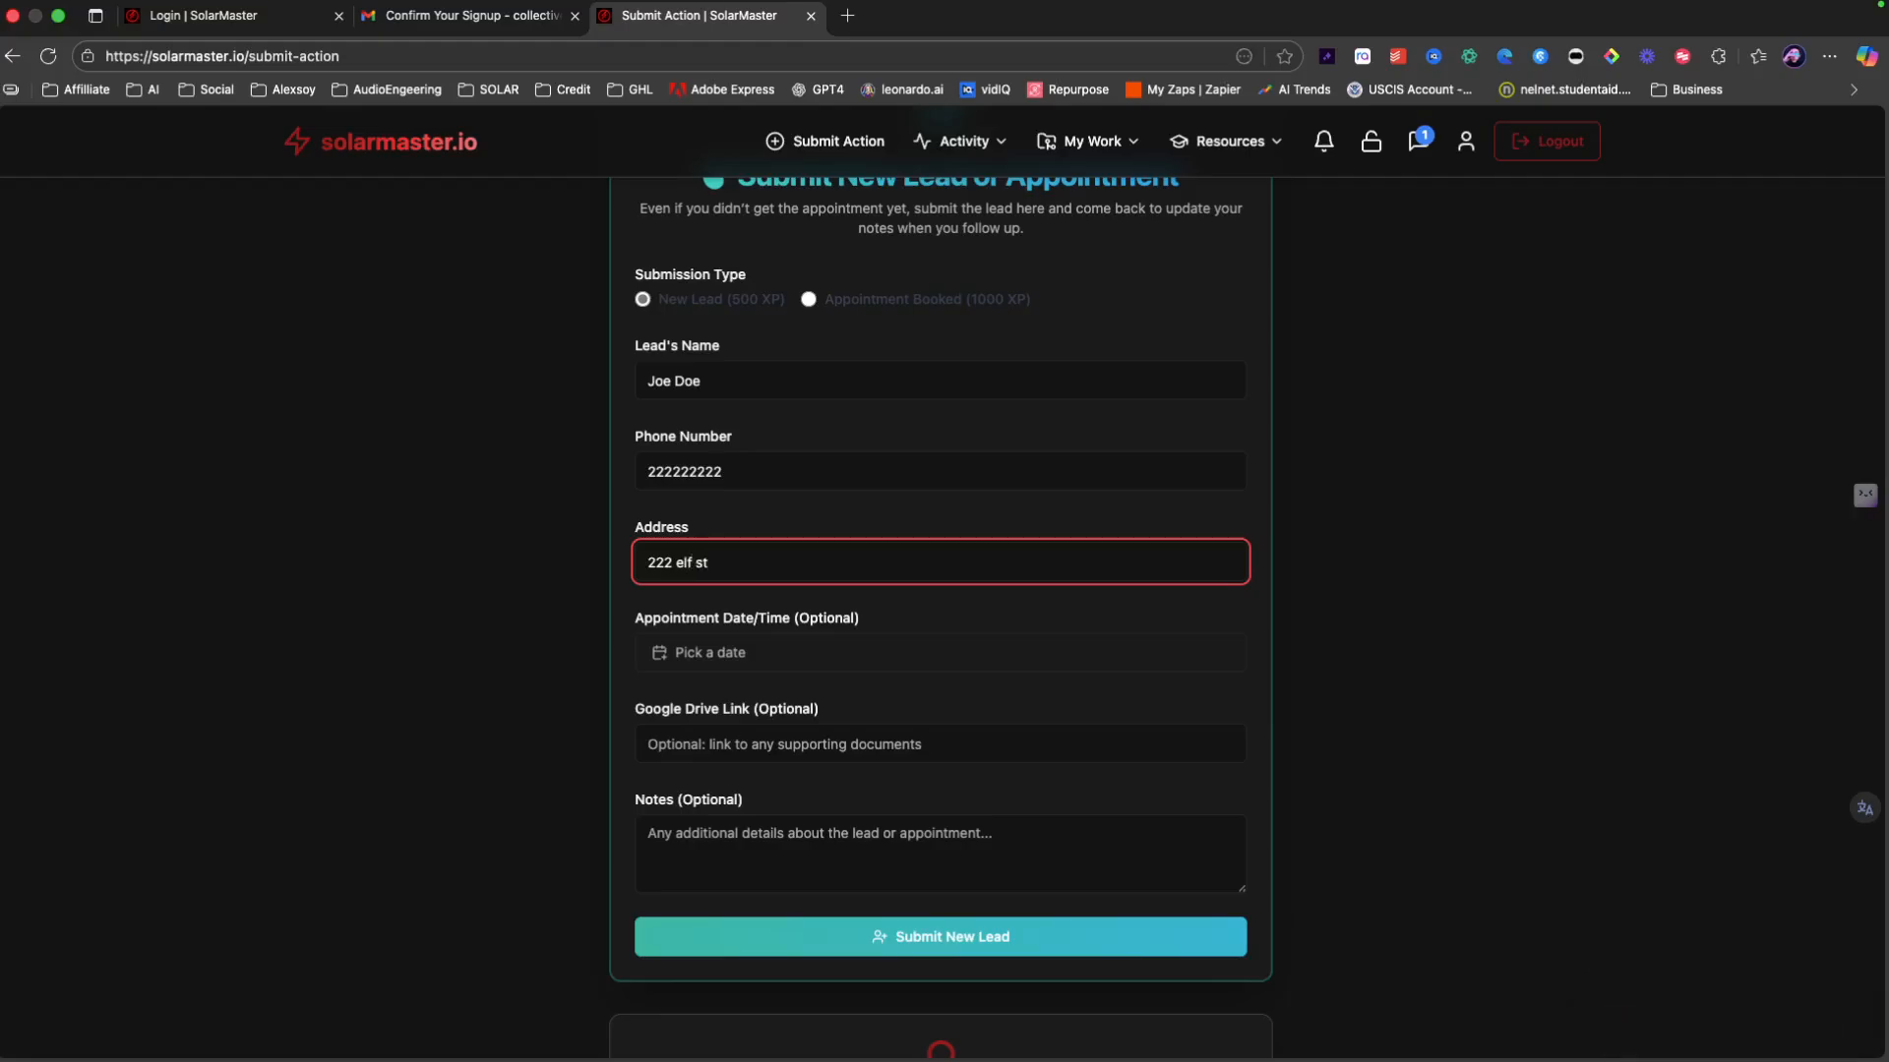
Step: Set the lead's appointment to 10/19/2025 at 03:00 PM
left_click(713, 654)
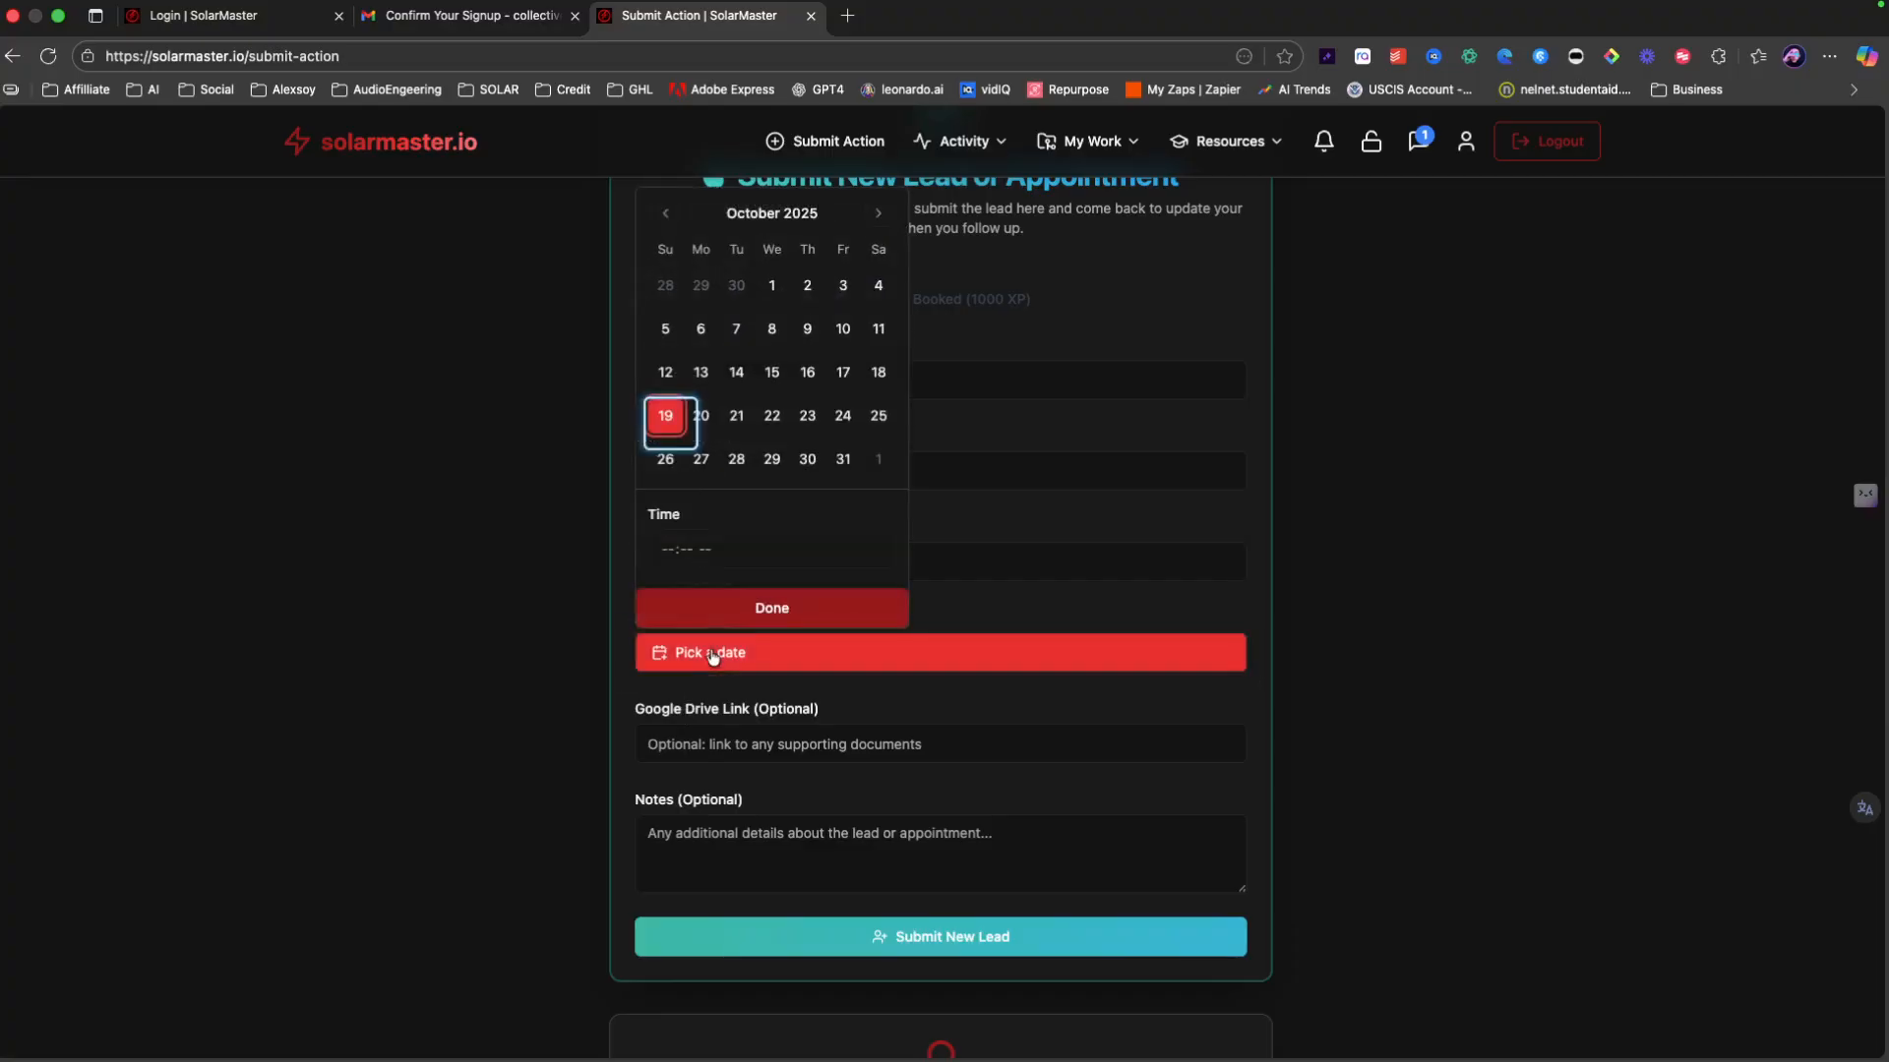
left_click(665, 416)
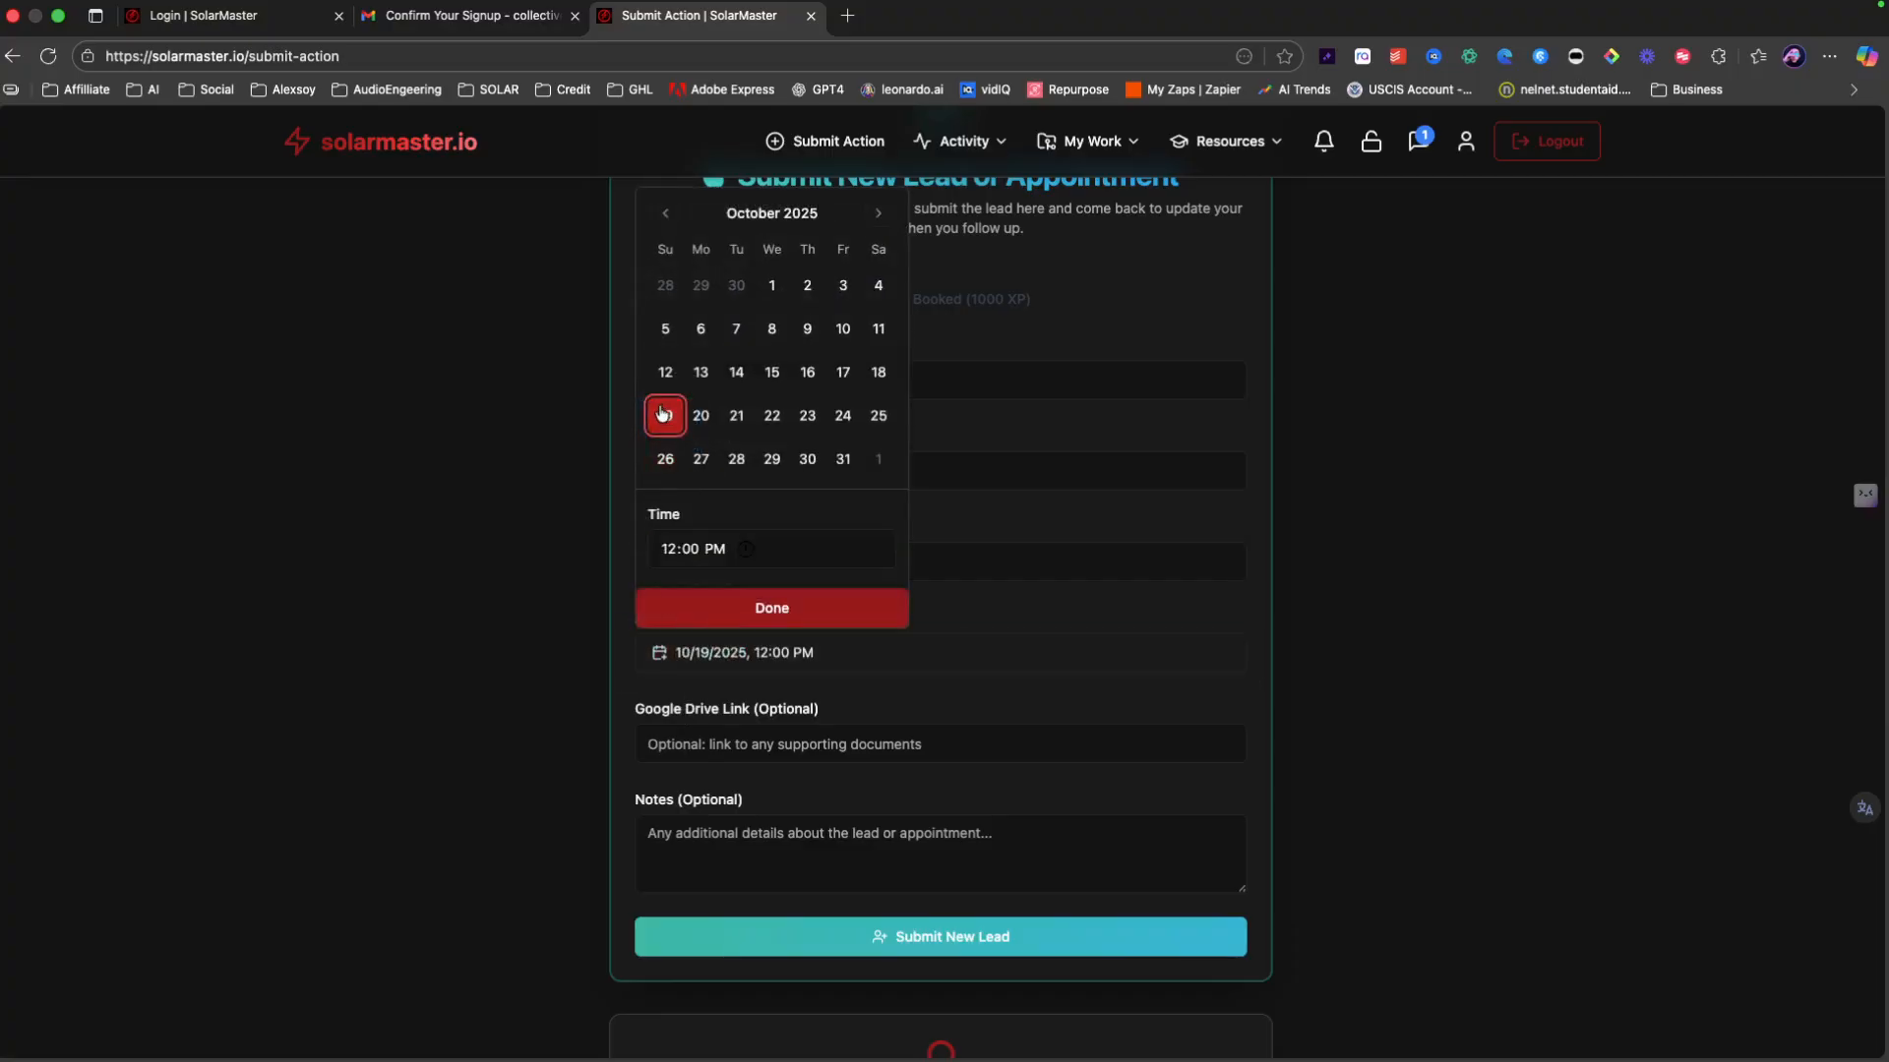
left_click(670, 551)
scroll(670, 553, "up", 1)
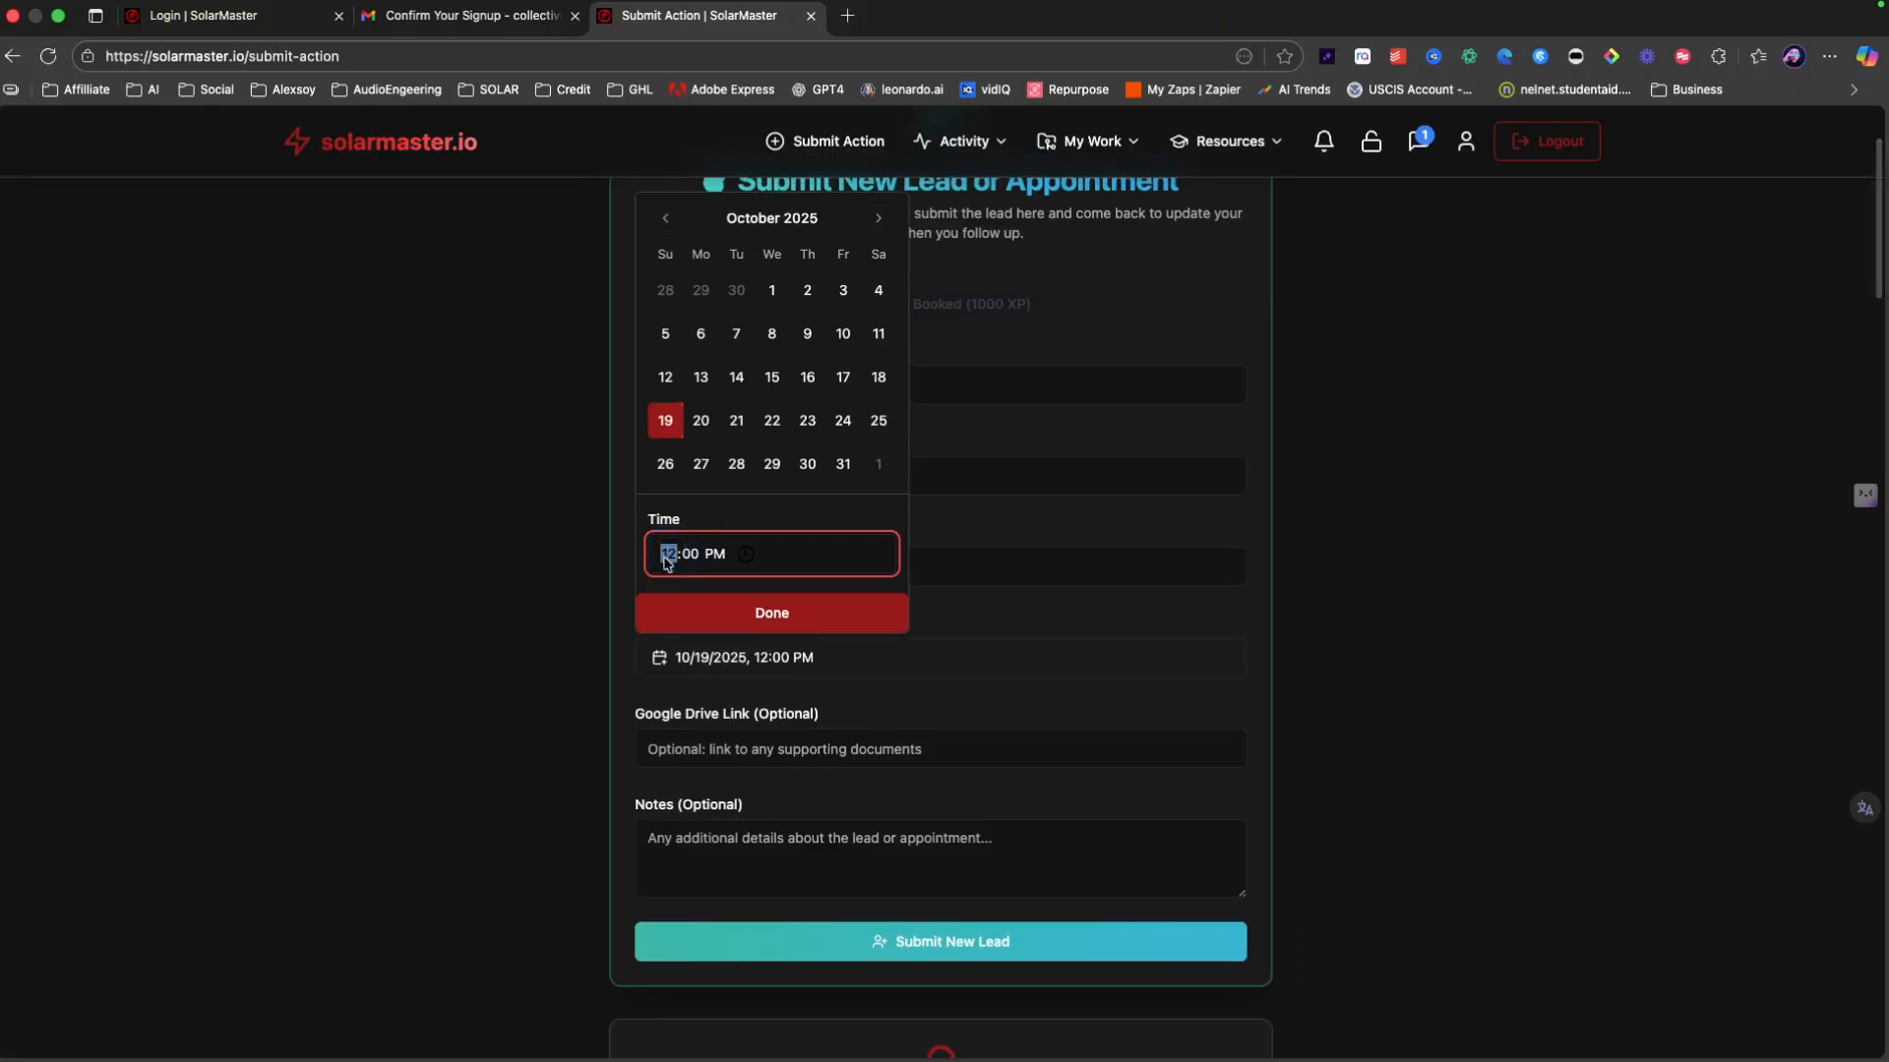
type("3")
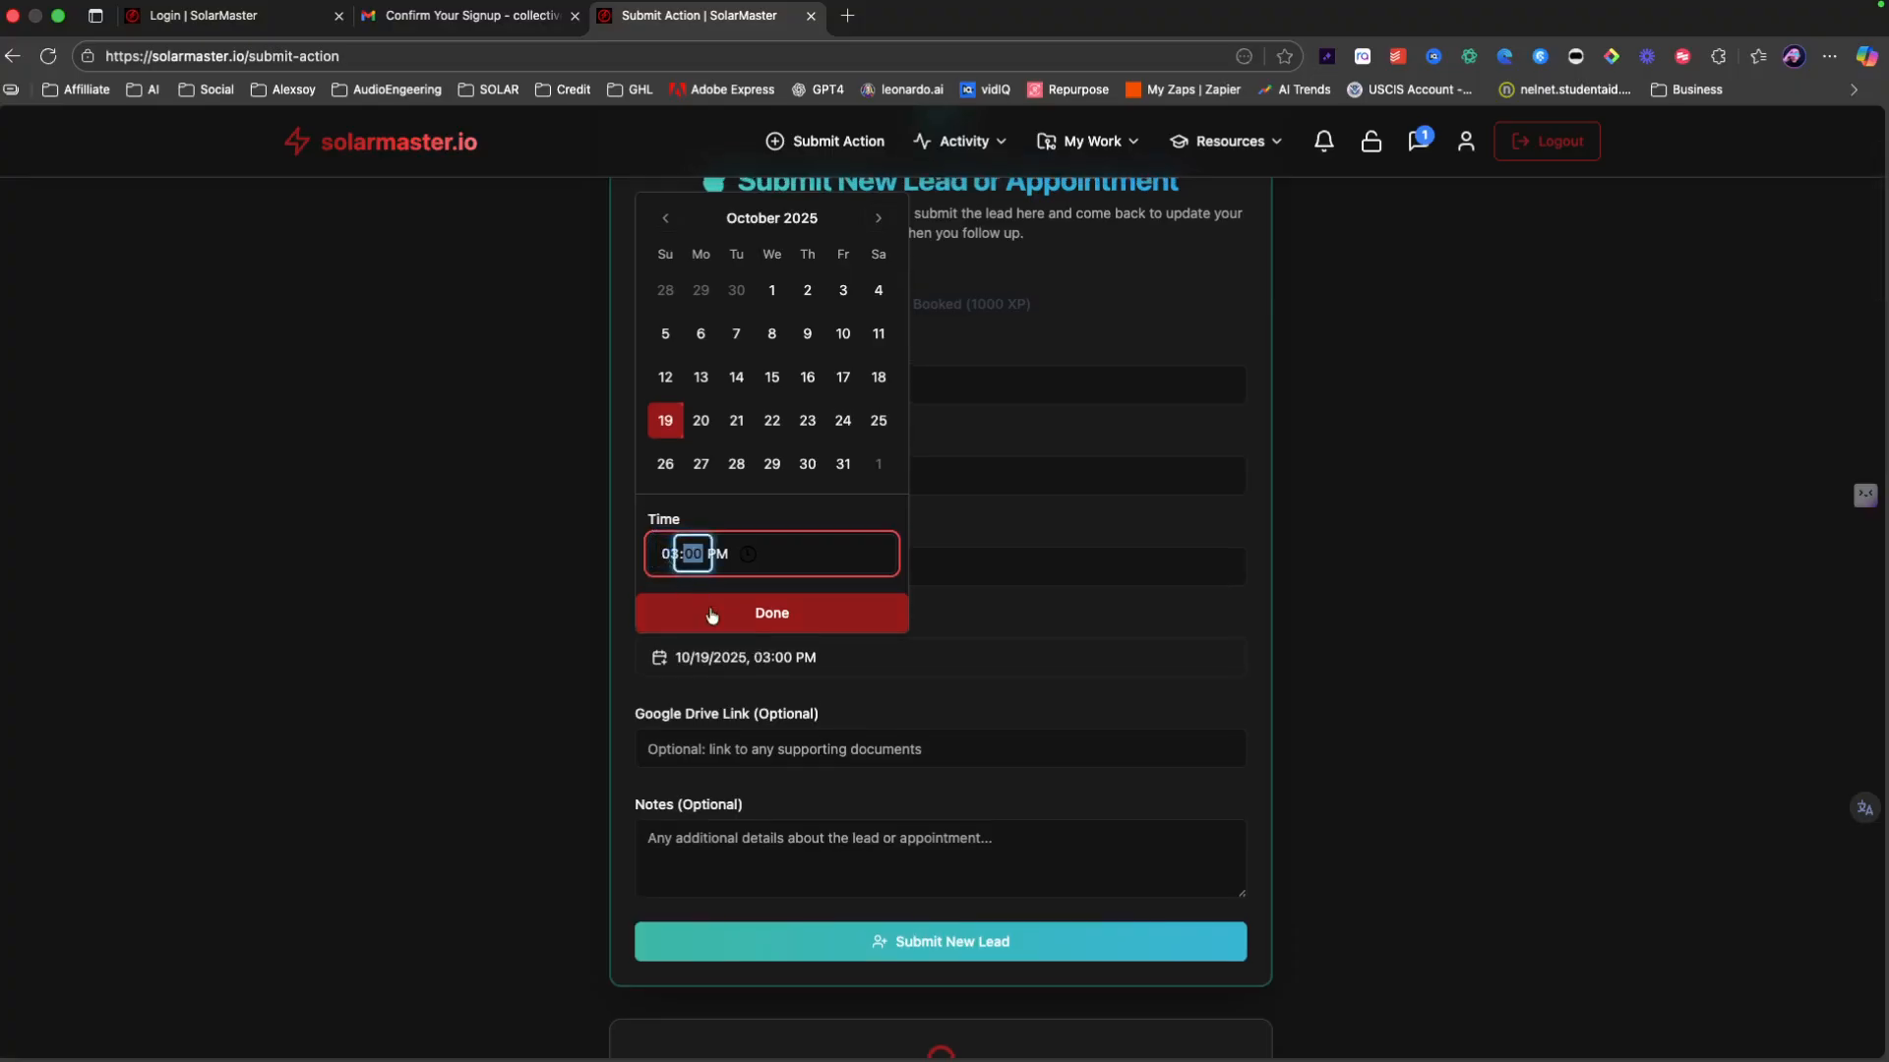
left_click(745, 624)
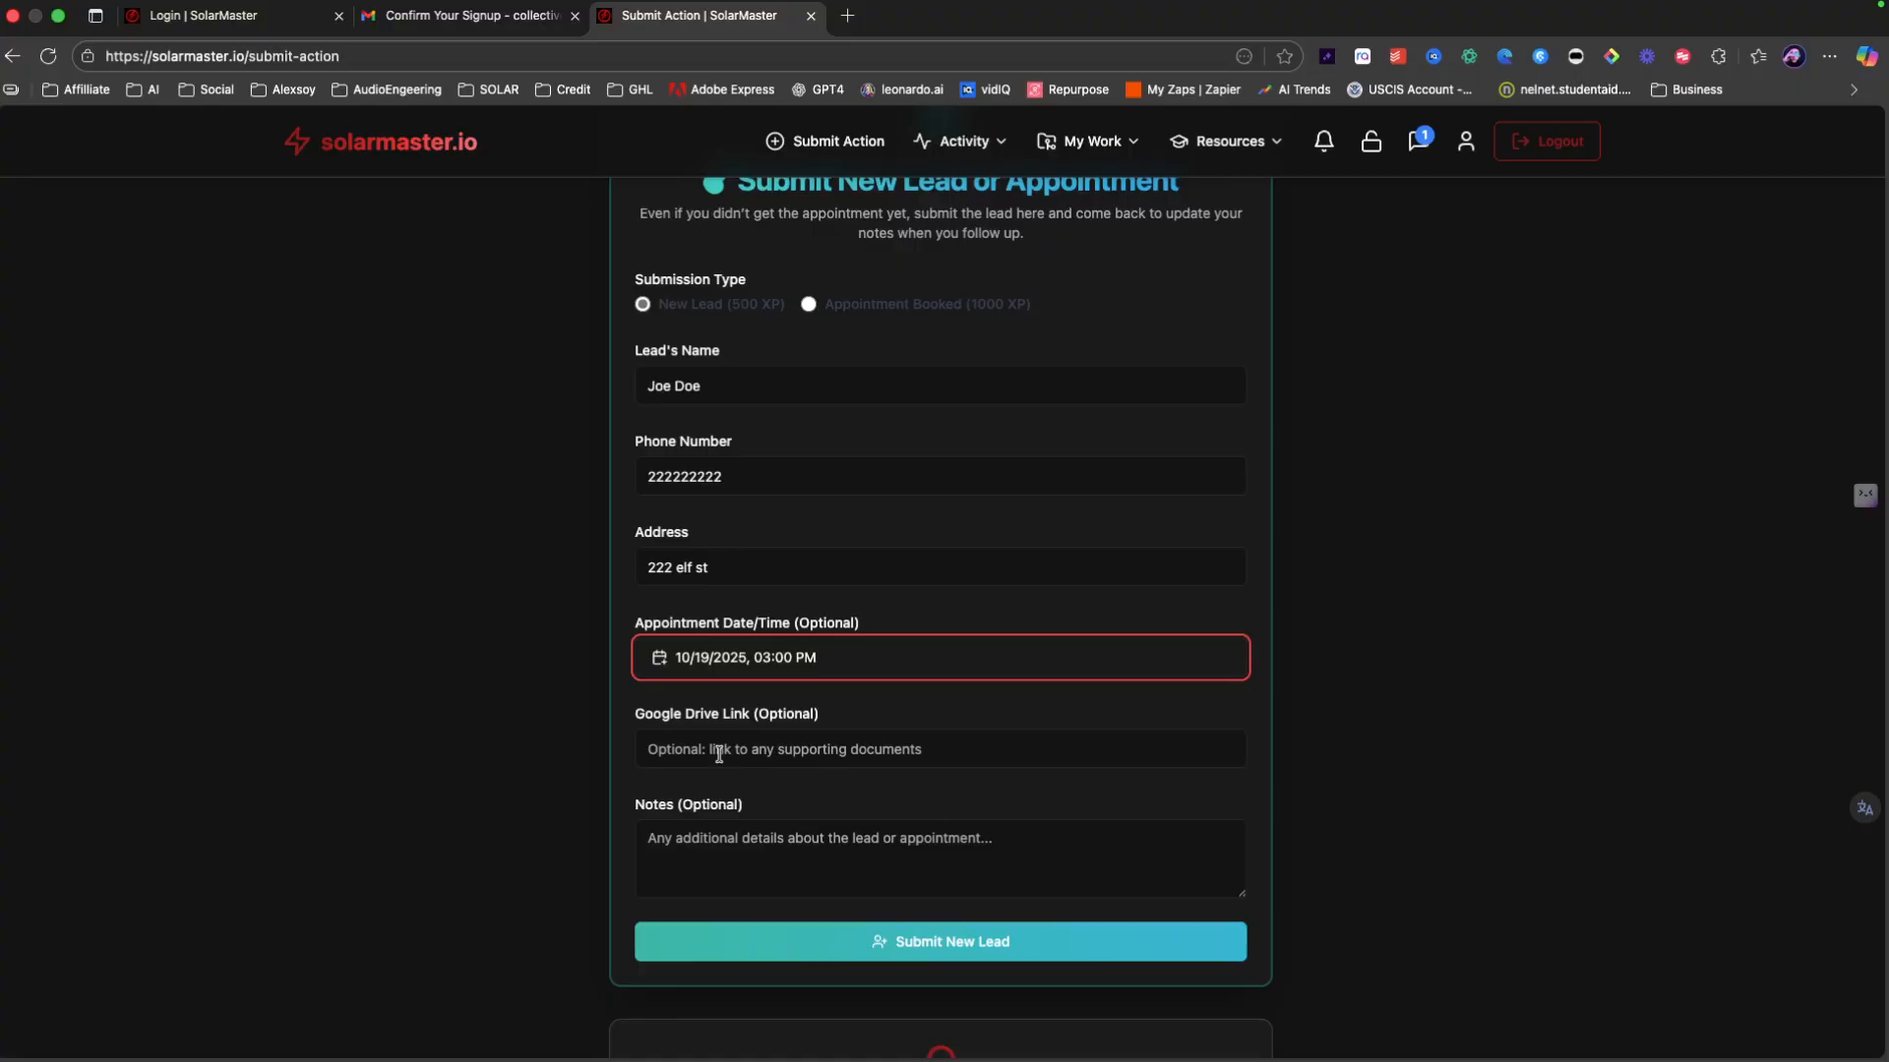
Step: Leave the Google Drive link empty and enter 'notes' in the Notes box
left_click(719, 754)
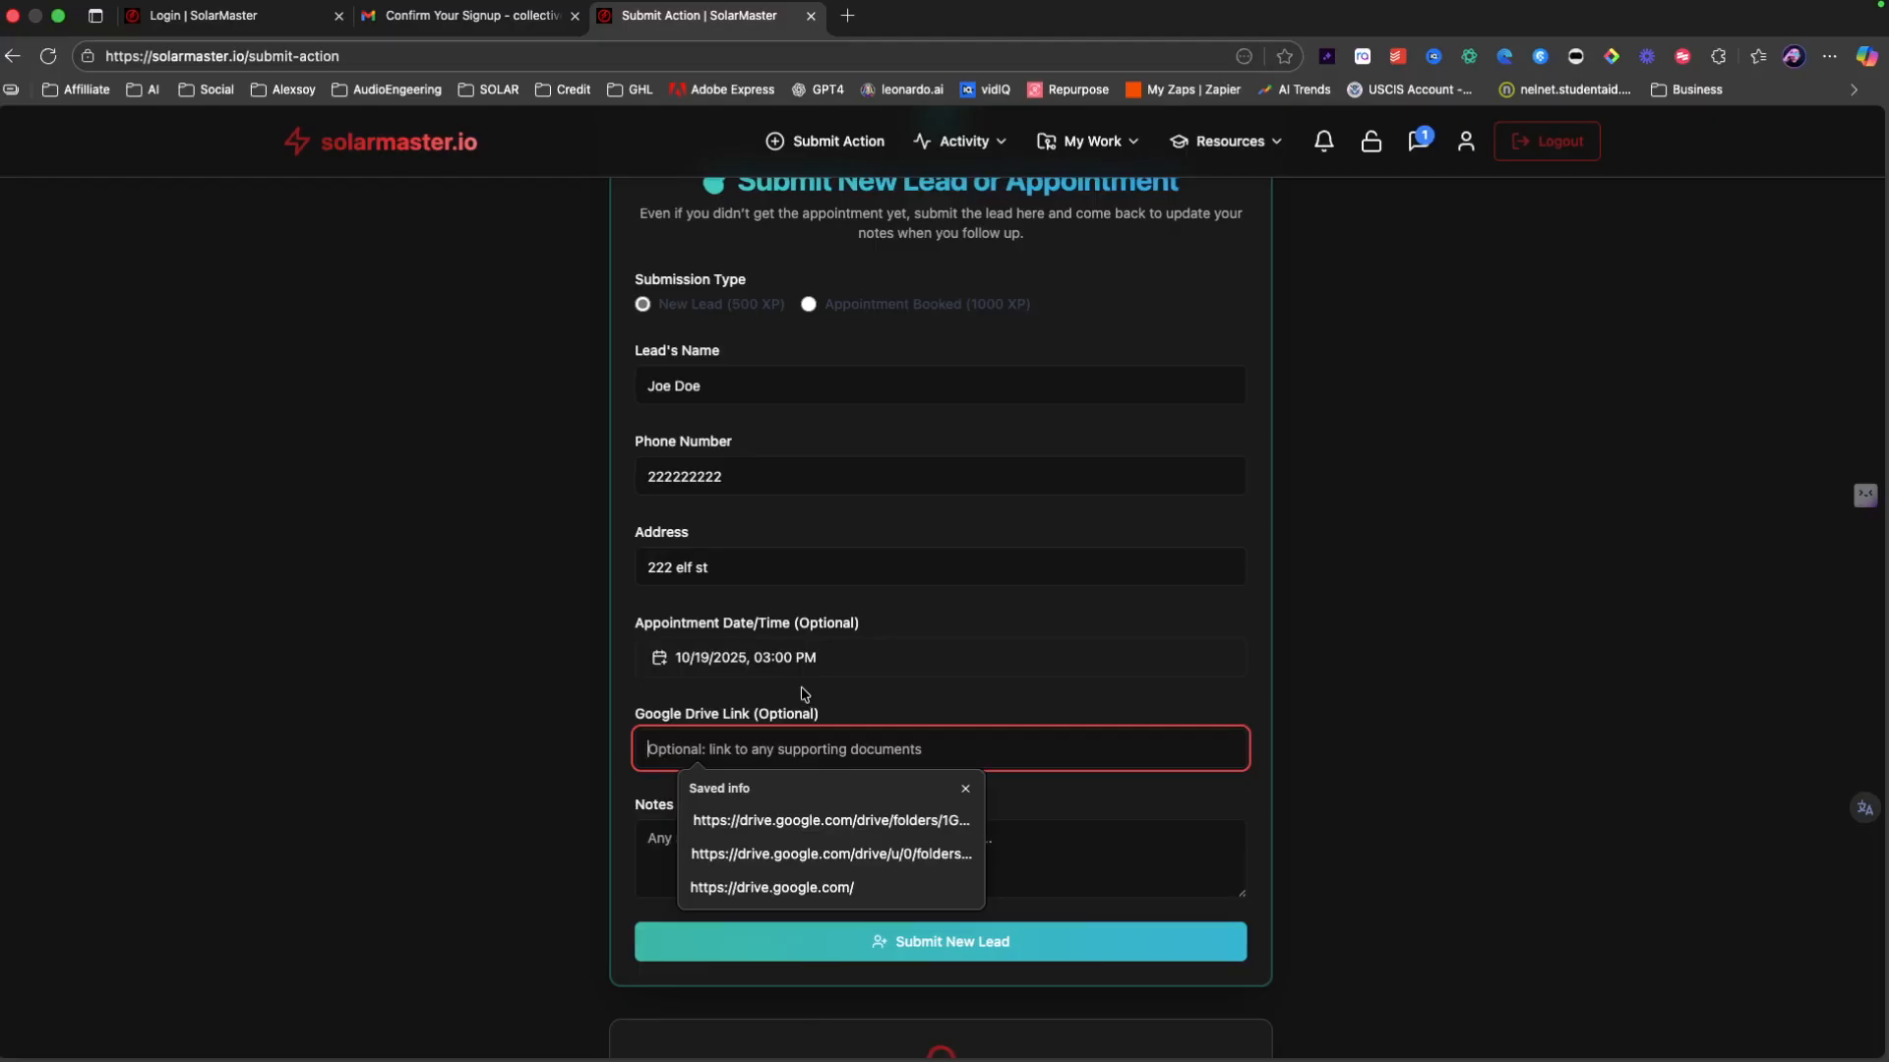
key("Escape")
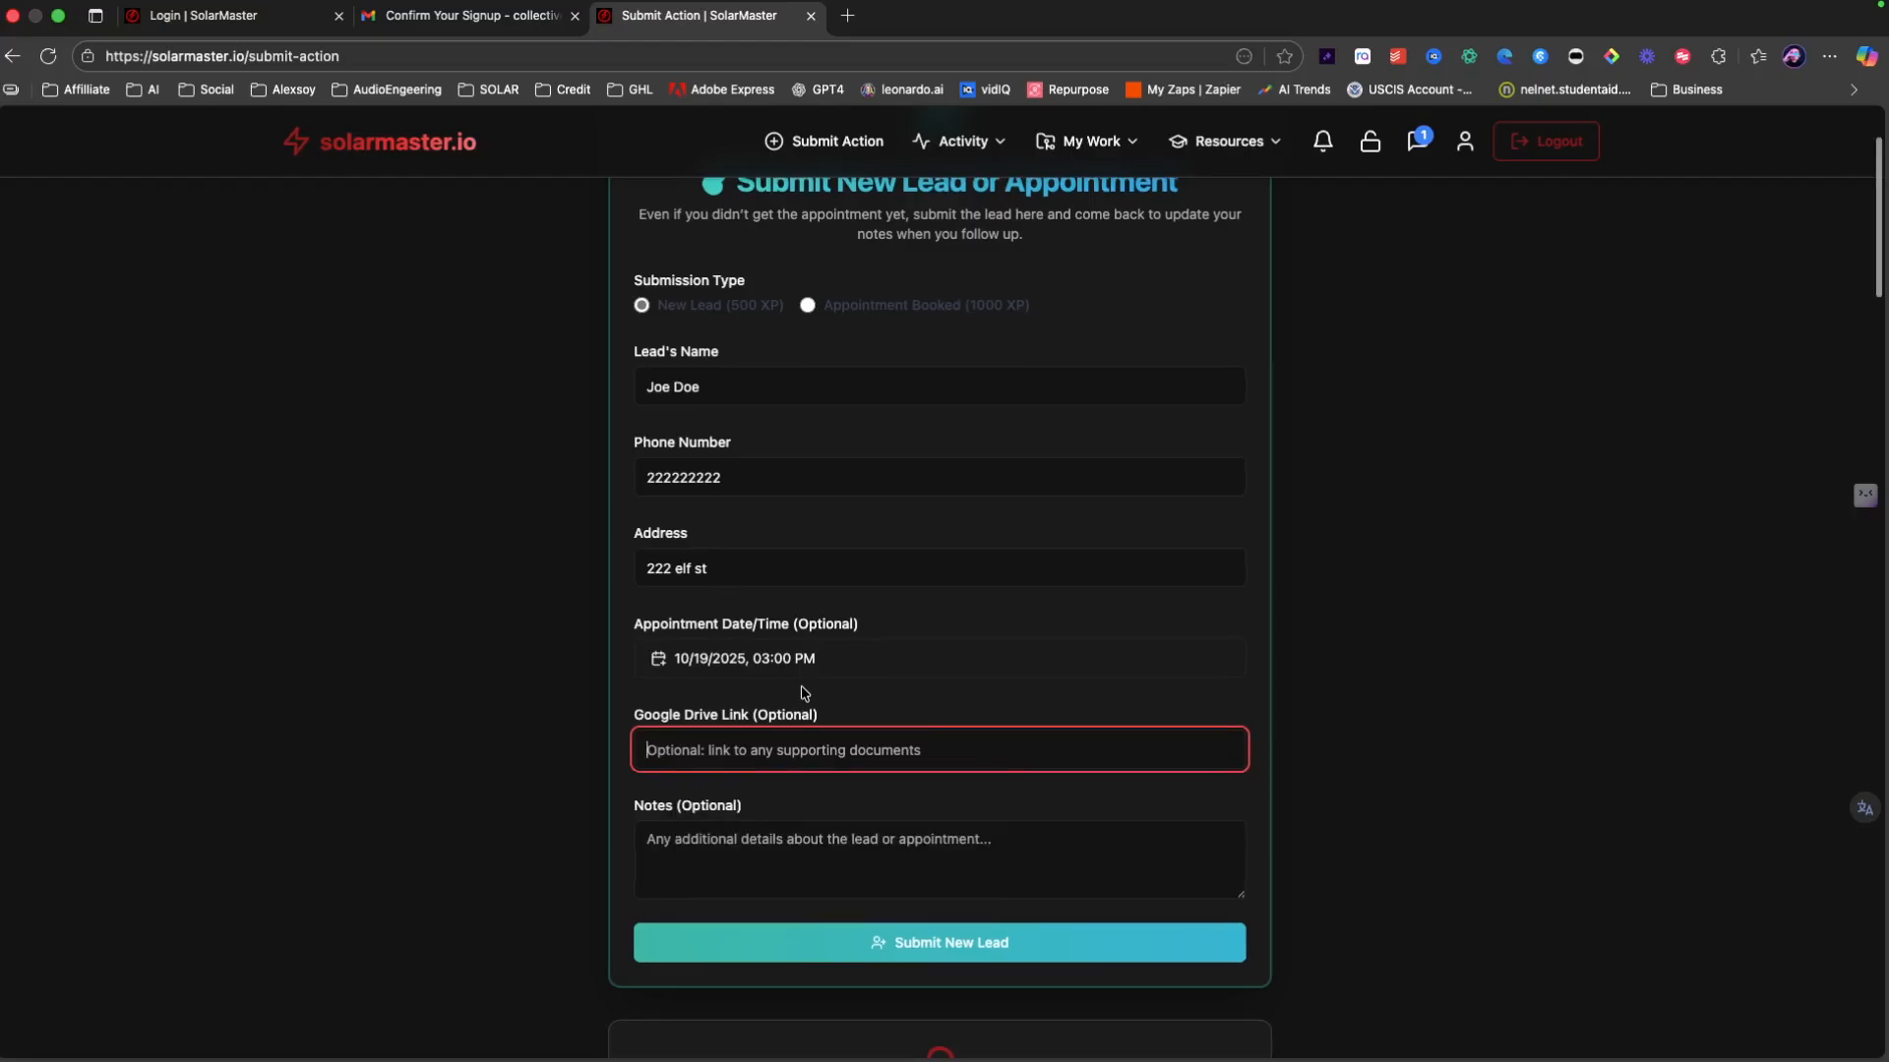
left_click(750, 843)
scroll(749, 844, "down", 1)
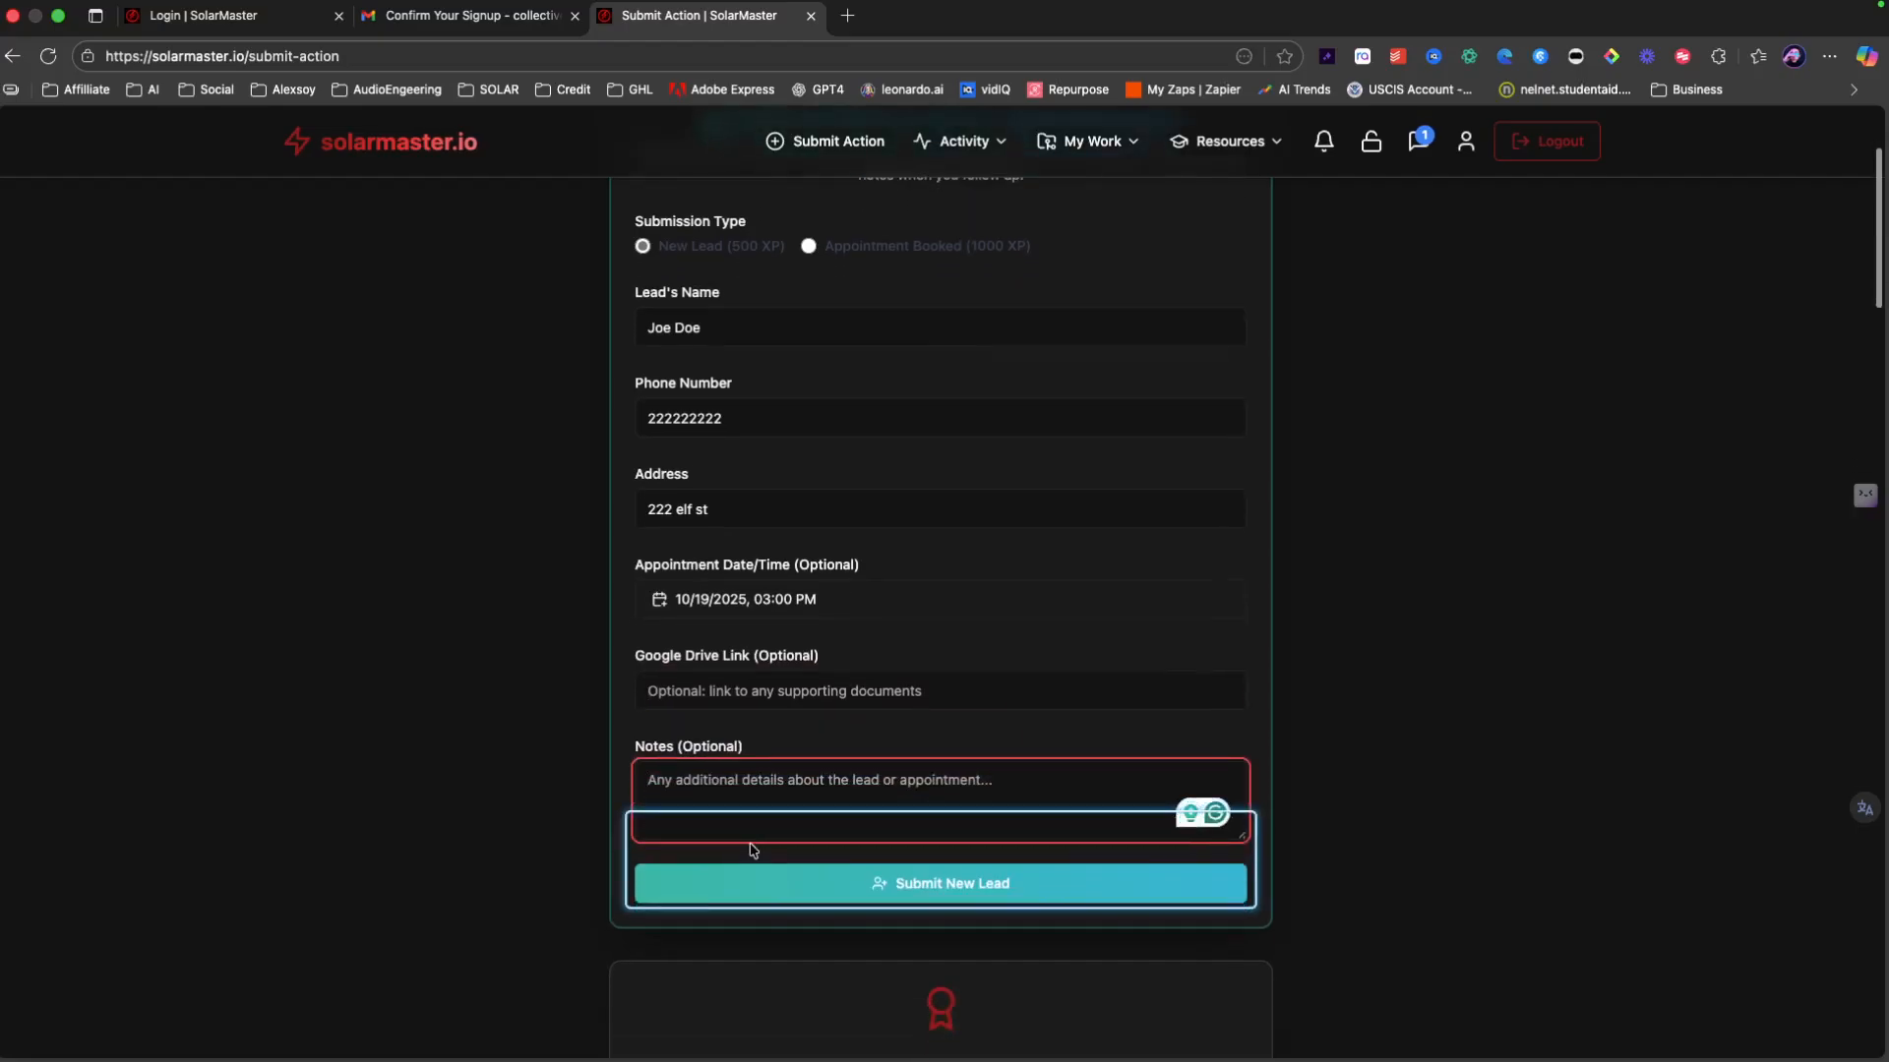
type("notes")
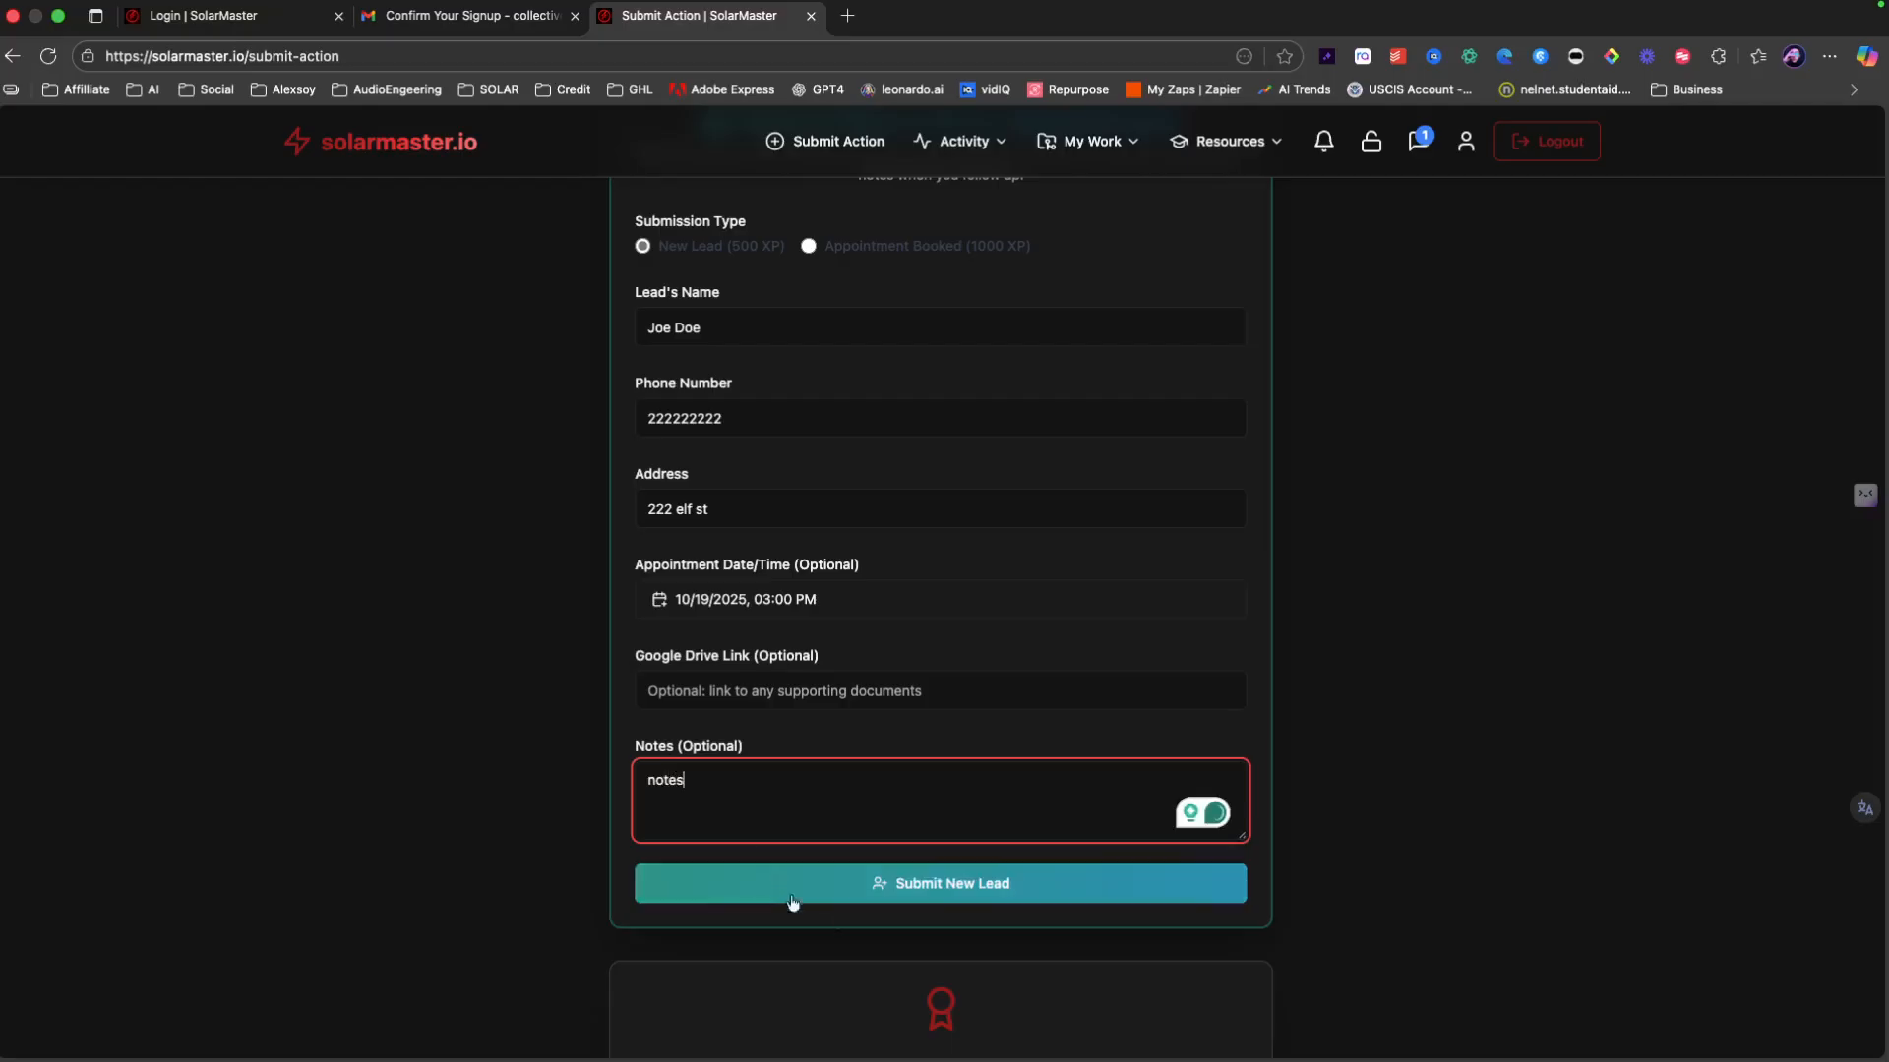
scroll(784, 890, "up", 1)
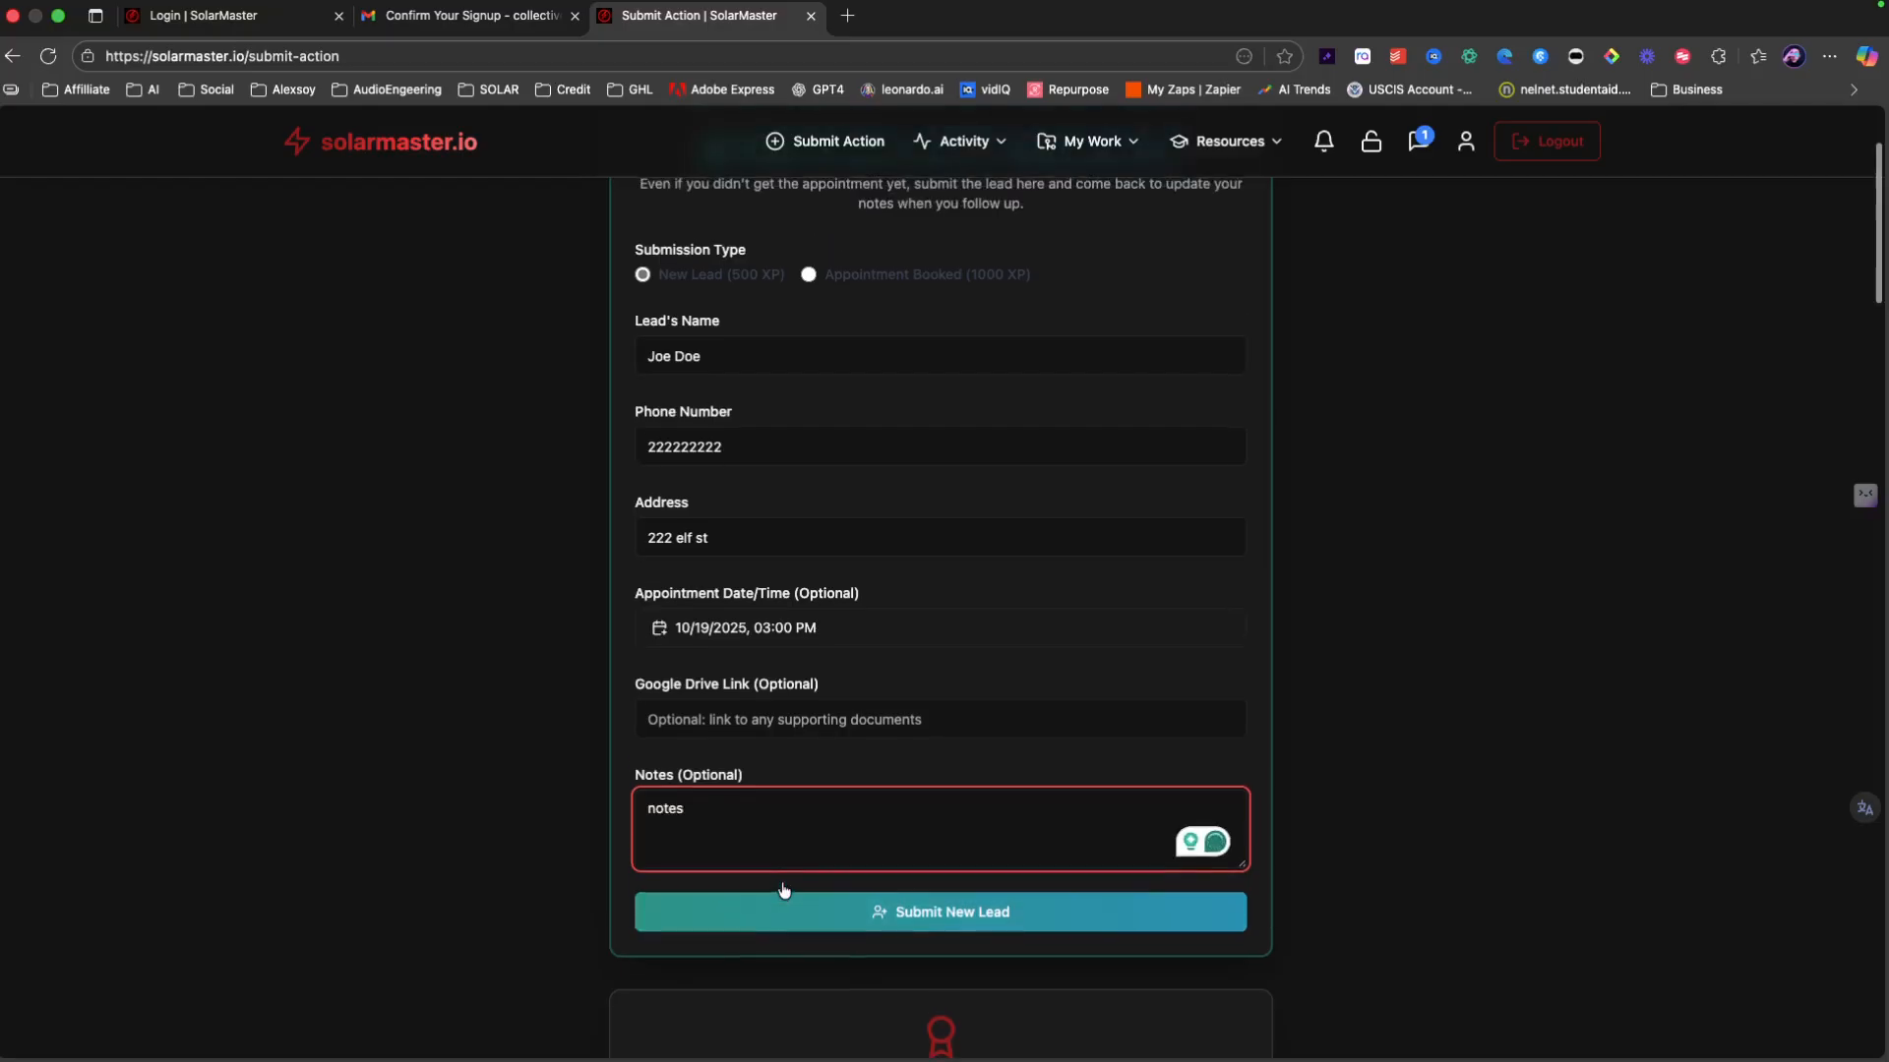
Step: Submit the lead and book the 09:30 AM slot on Mon, Oct 20, 2025
left_click(797, 932)
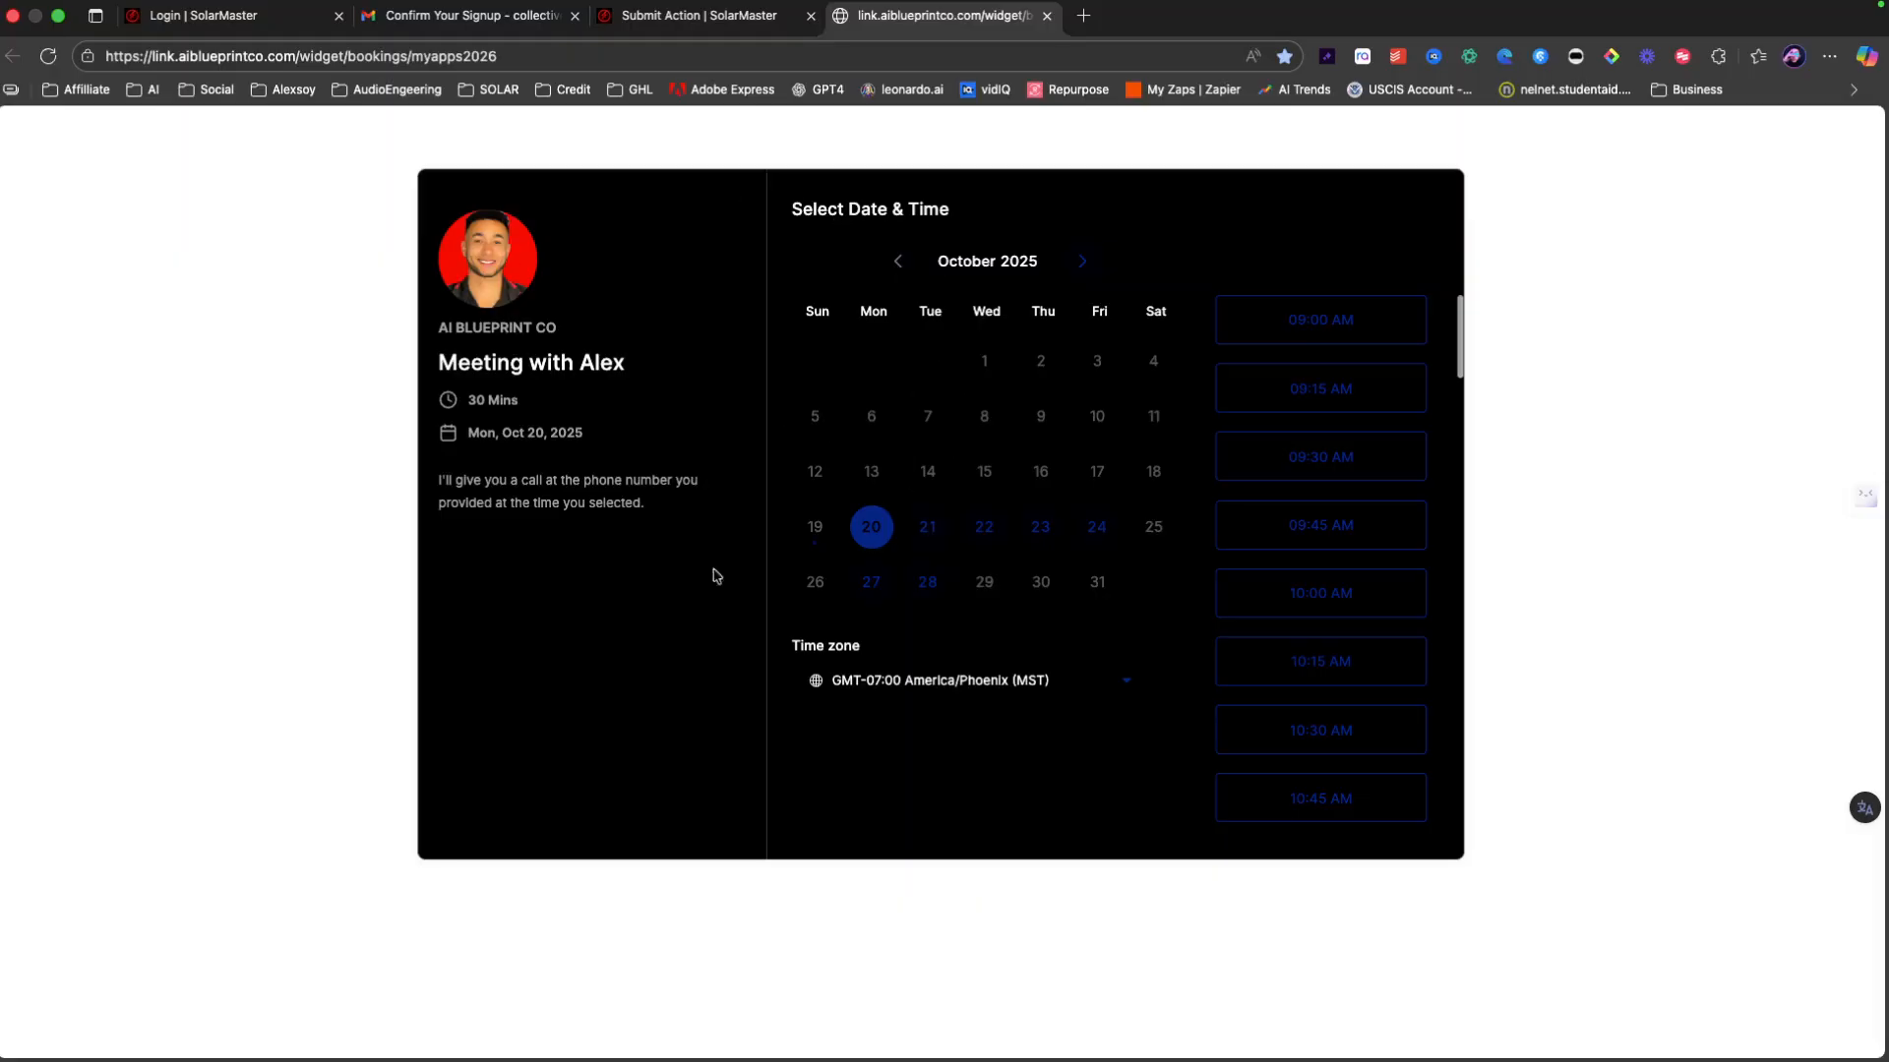
left_click(1318, 454)
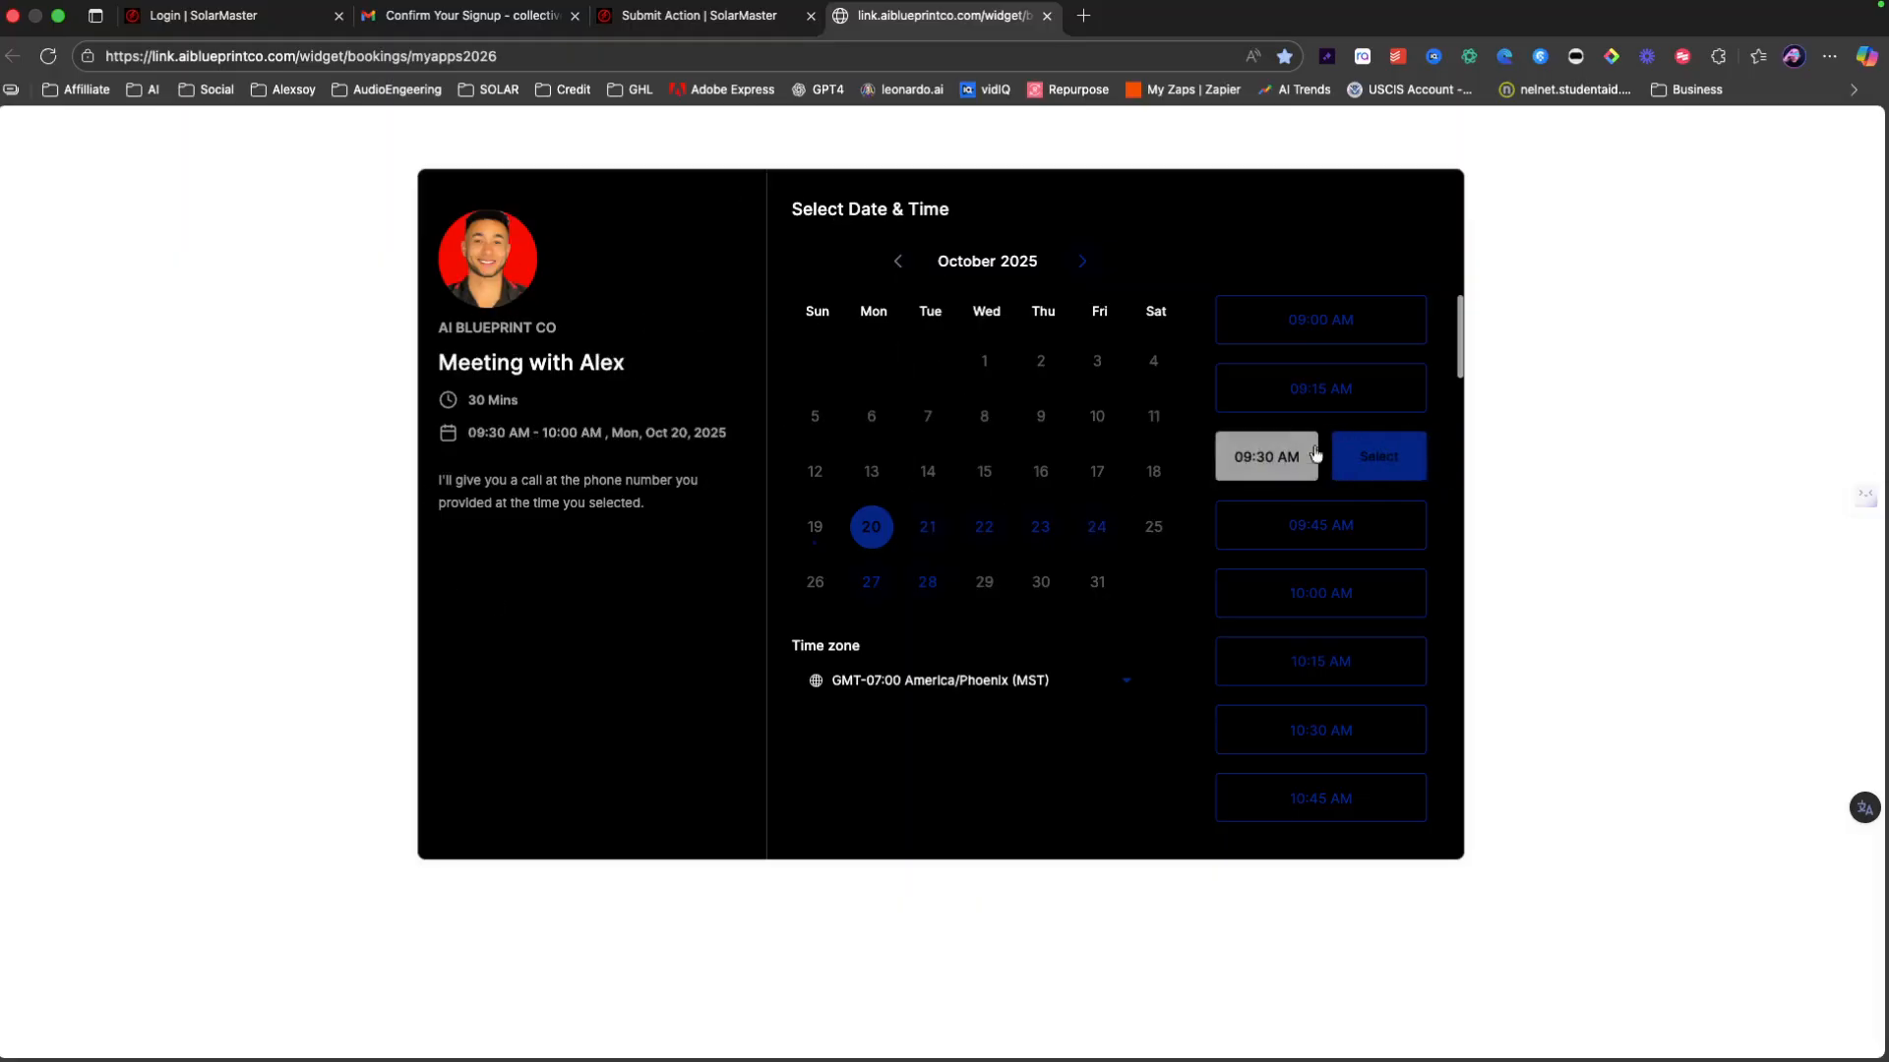
left_click(1355, 457)
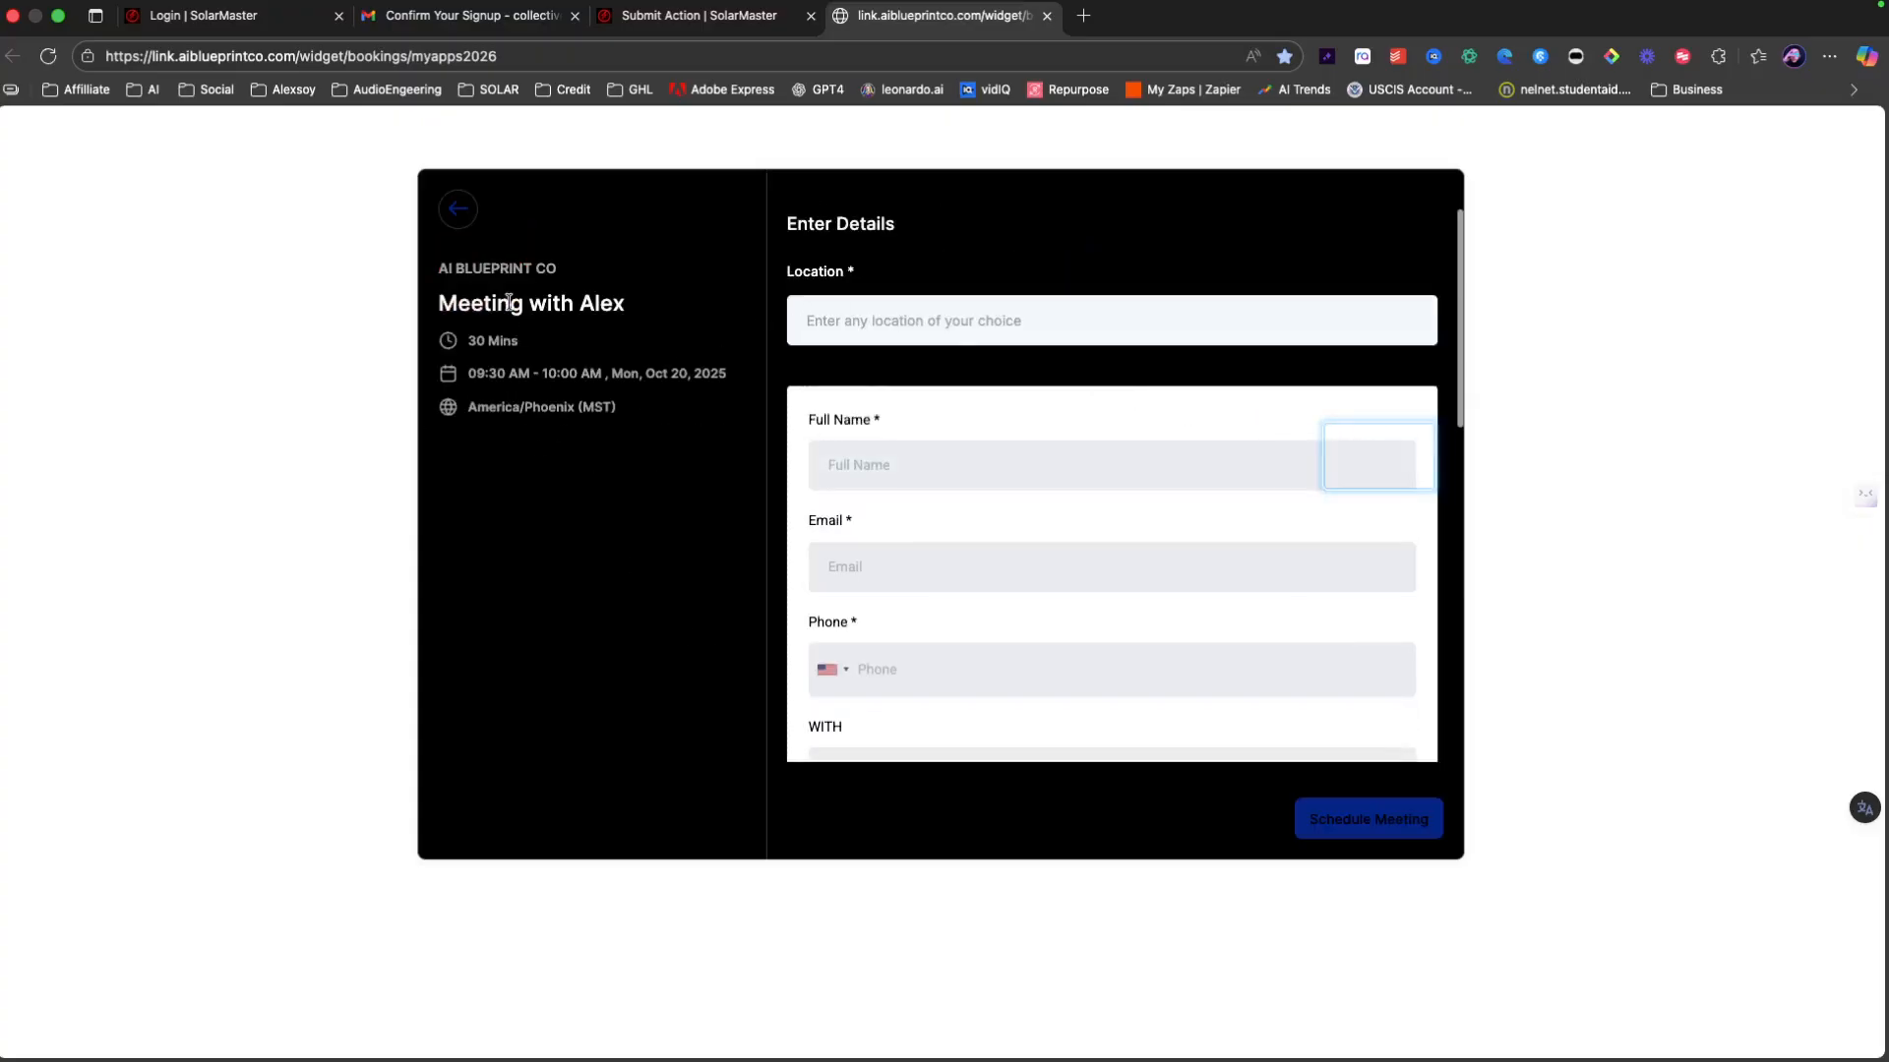
scroll(964, 521, "down", 10)
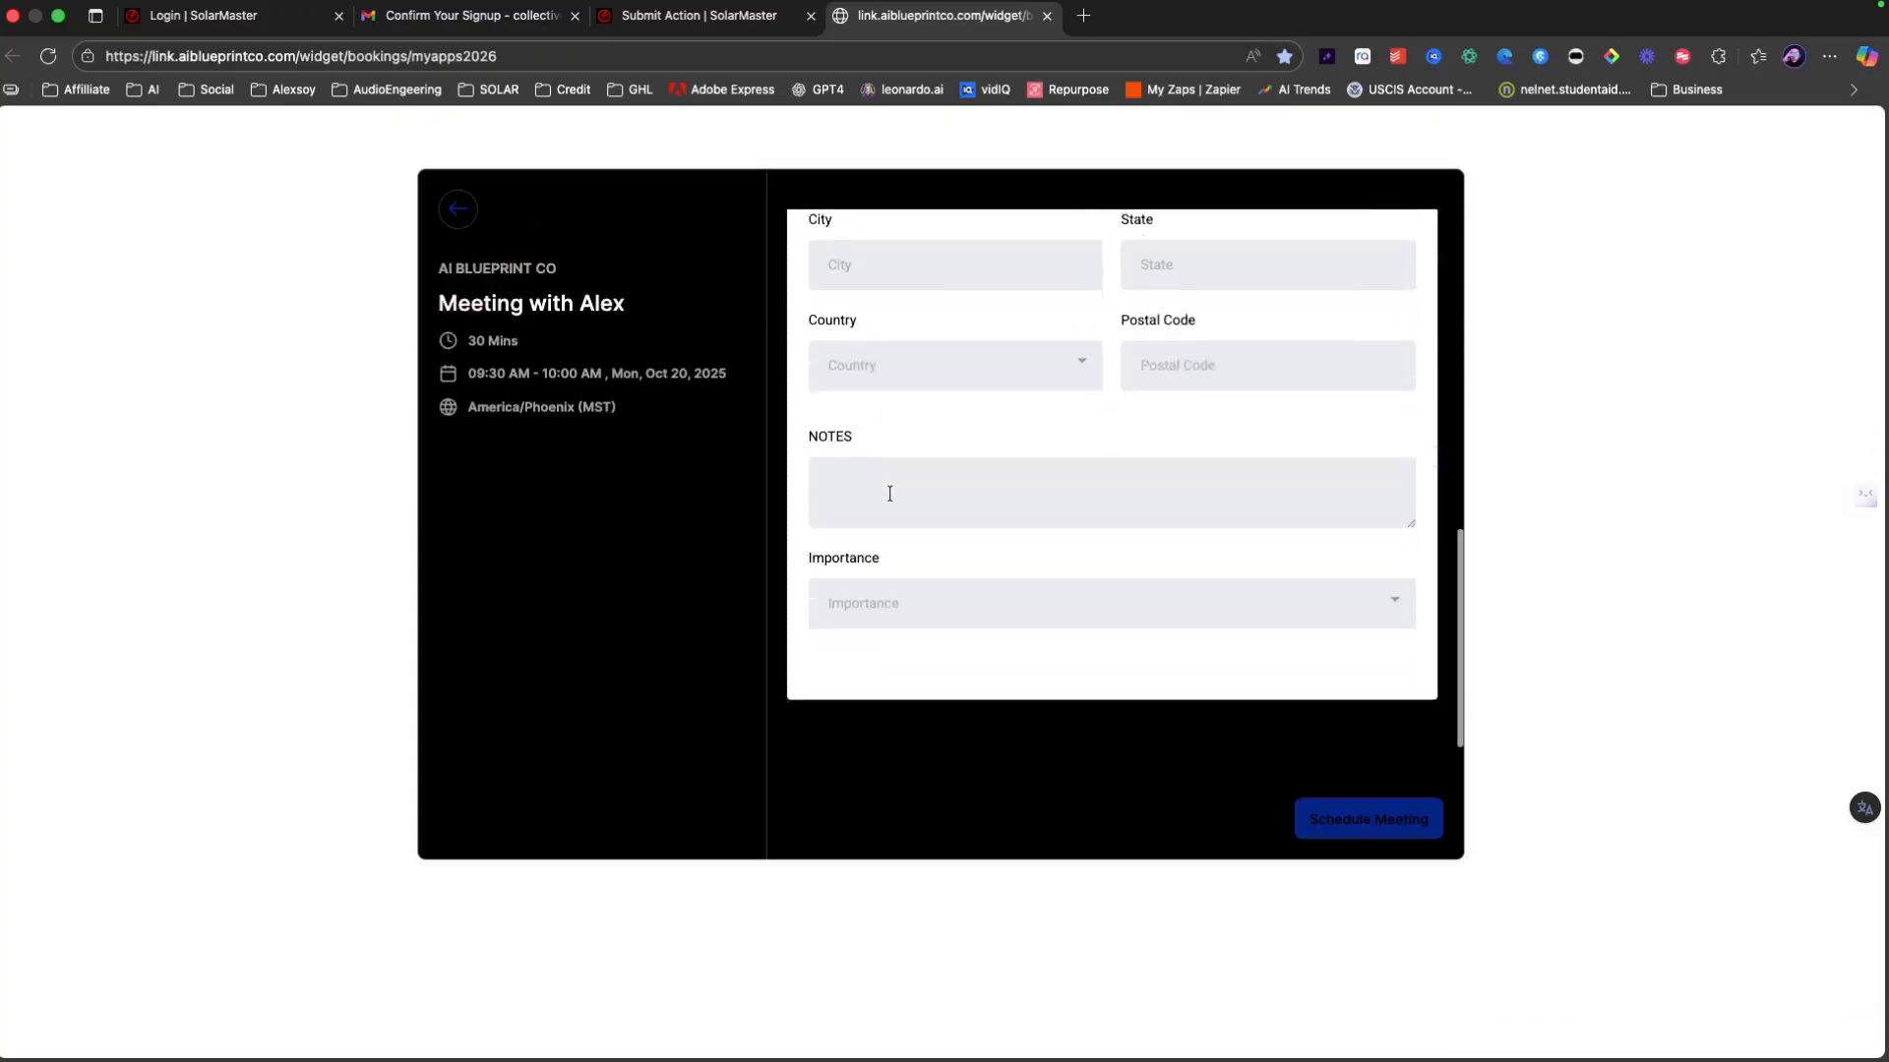
scroll(890, 493, "down", 1)
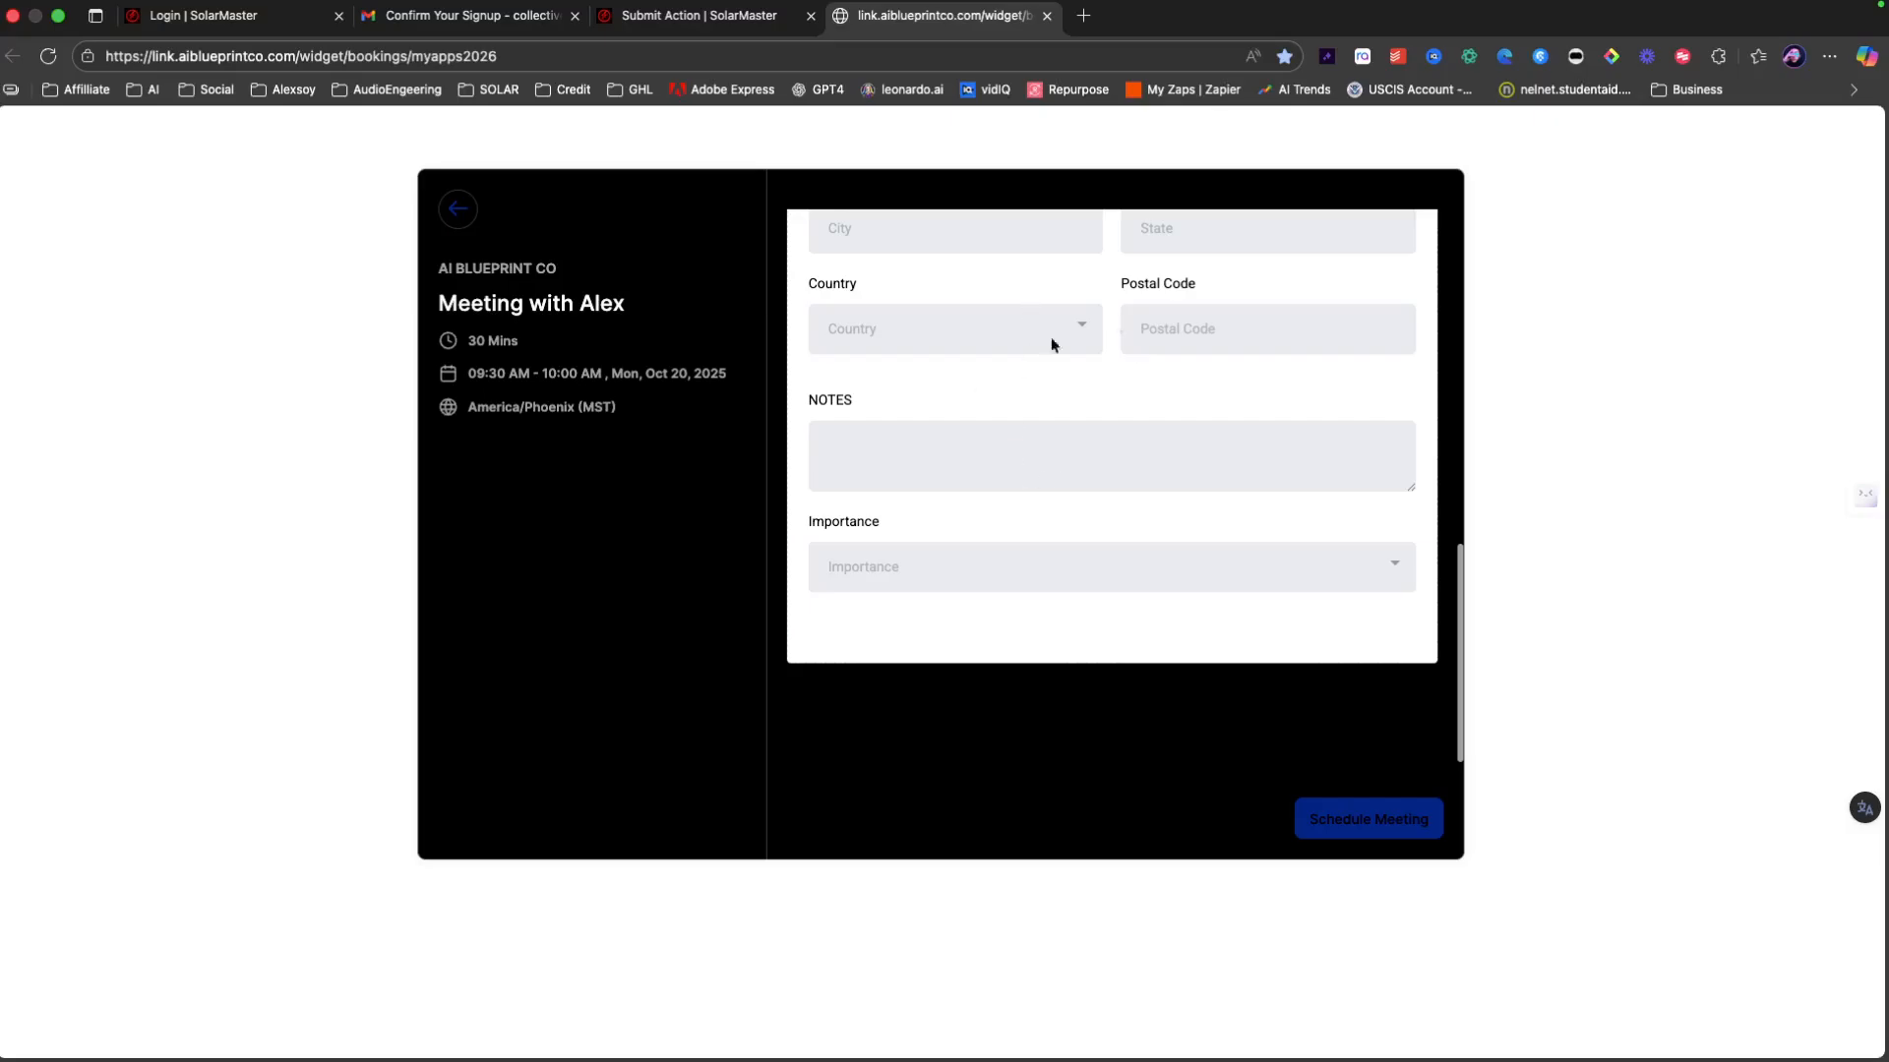
scroll(1043, 507, "up", 5)
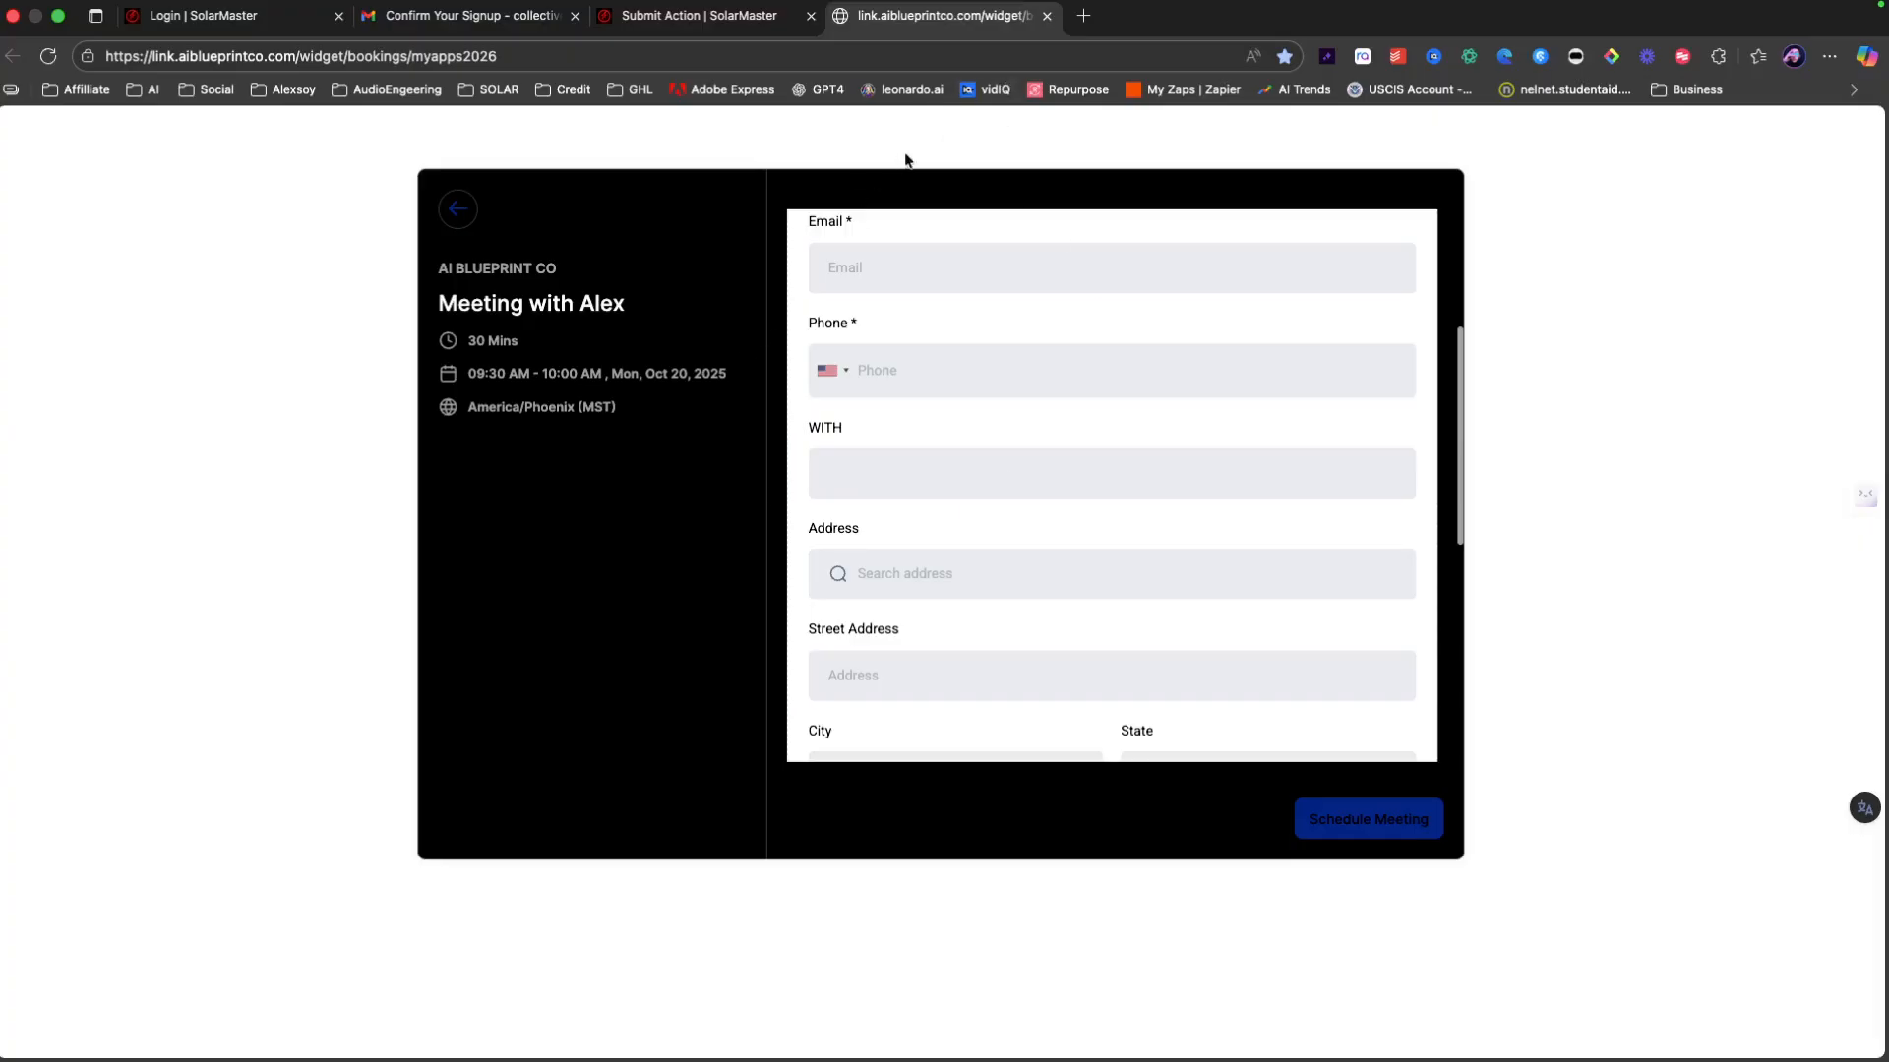
Step: Close the booking tab, scroll My Deal Pipeline, and go to Add New Lead
left_click(1047, 16)
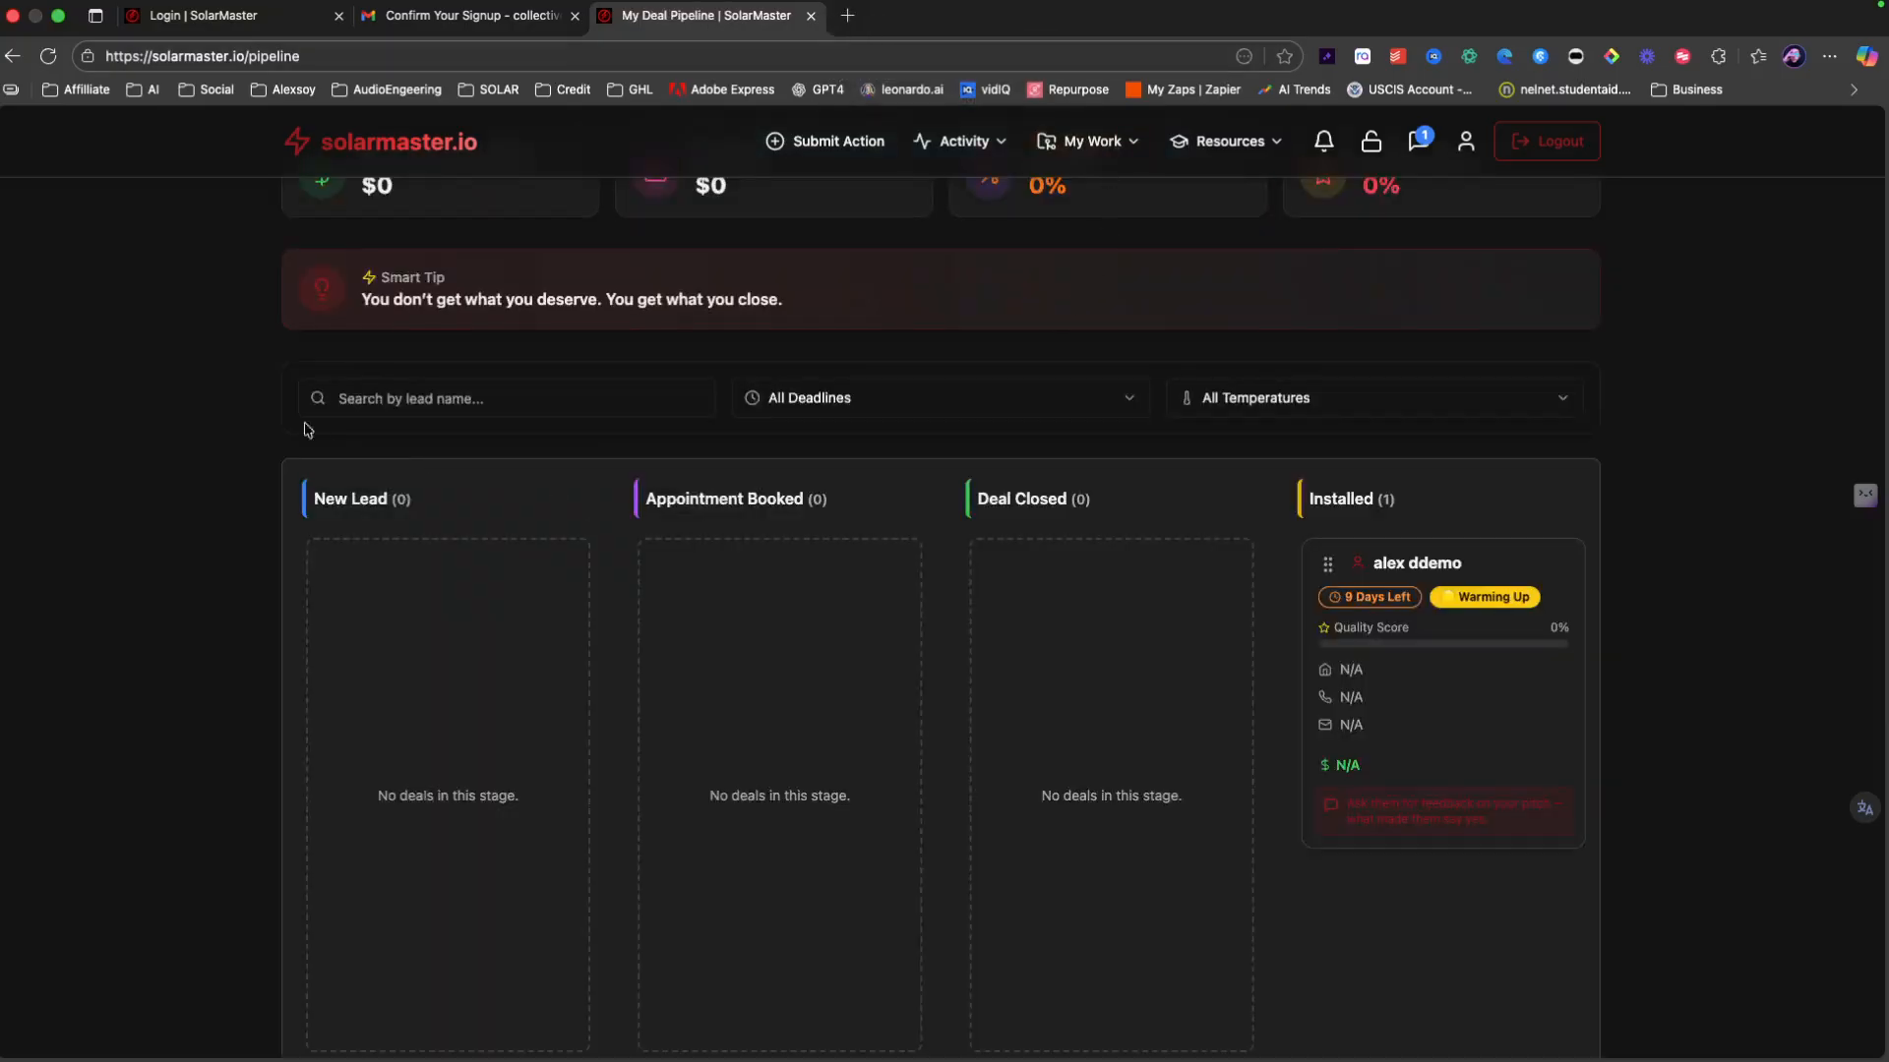
scroll(438, 300, "up", 3)
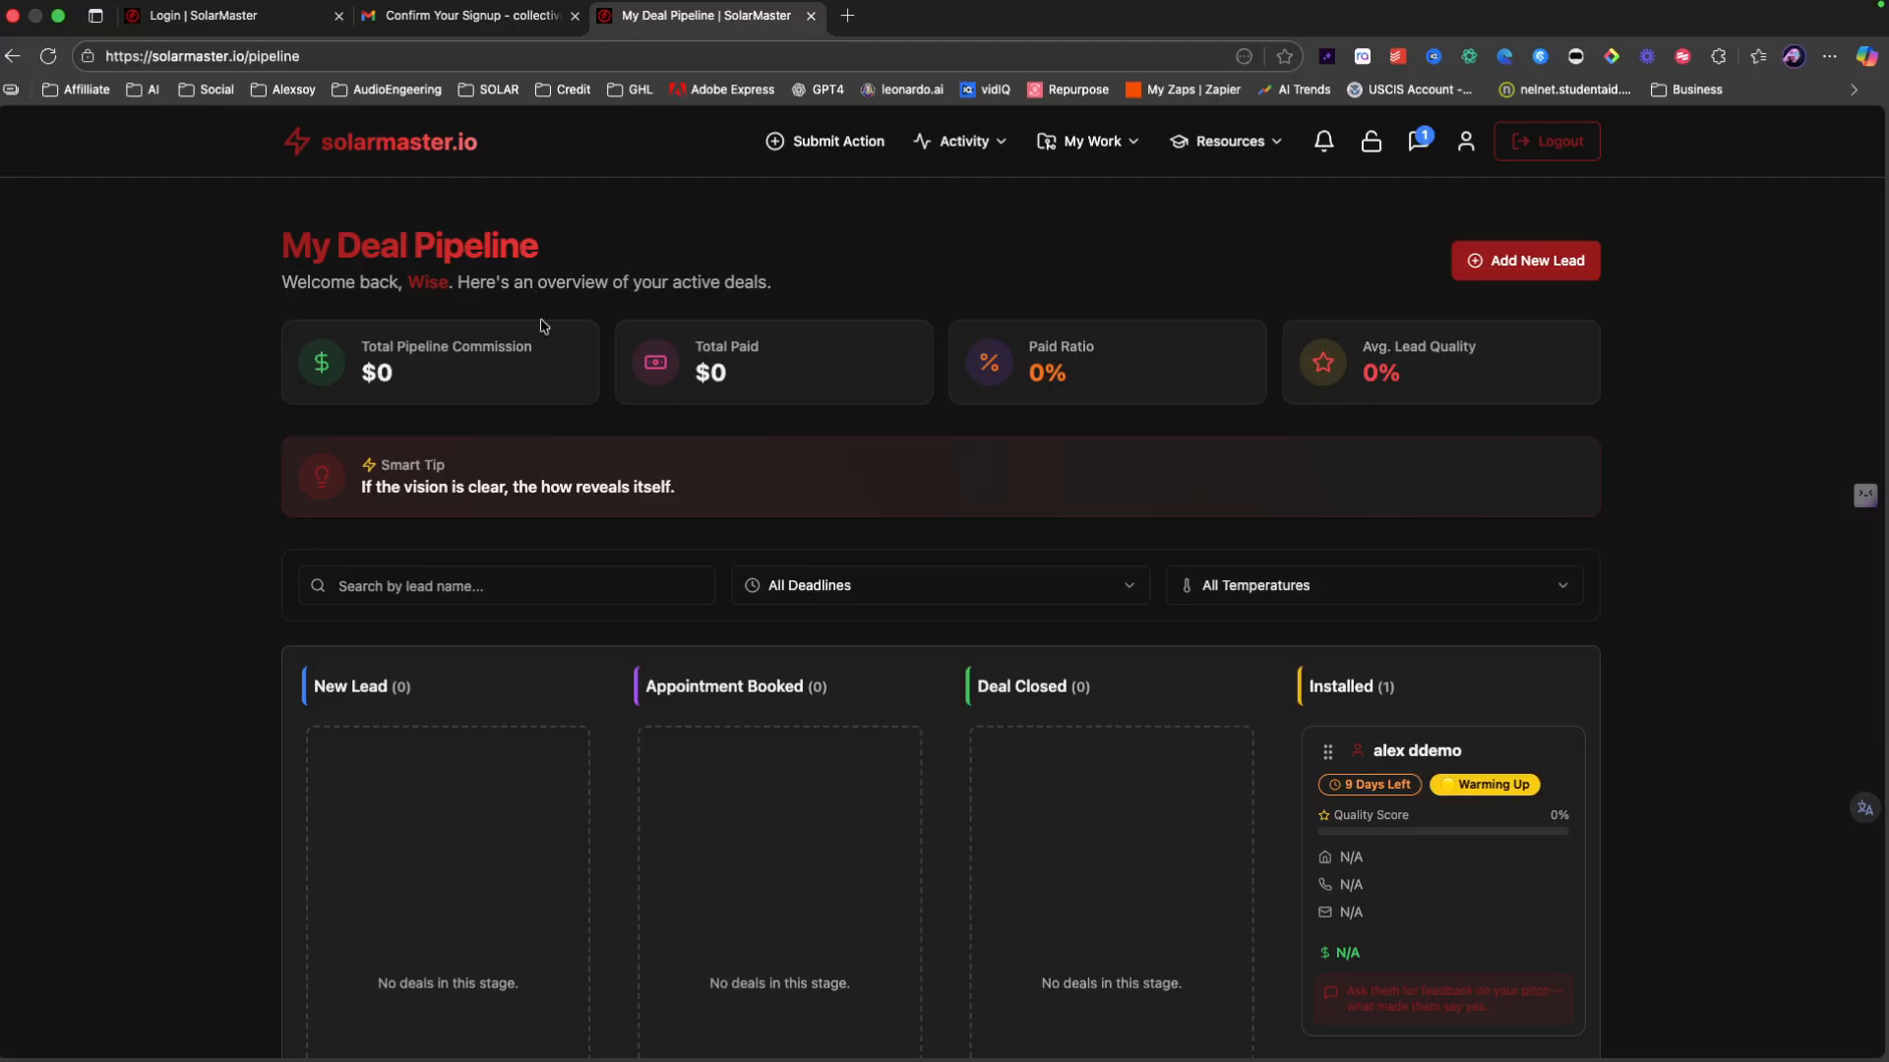
scroll(525, 243, "down", 2)
scroll(427, 618, "up", 1)
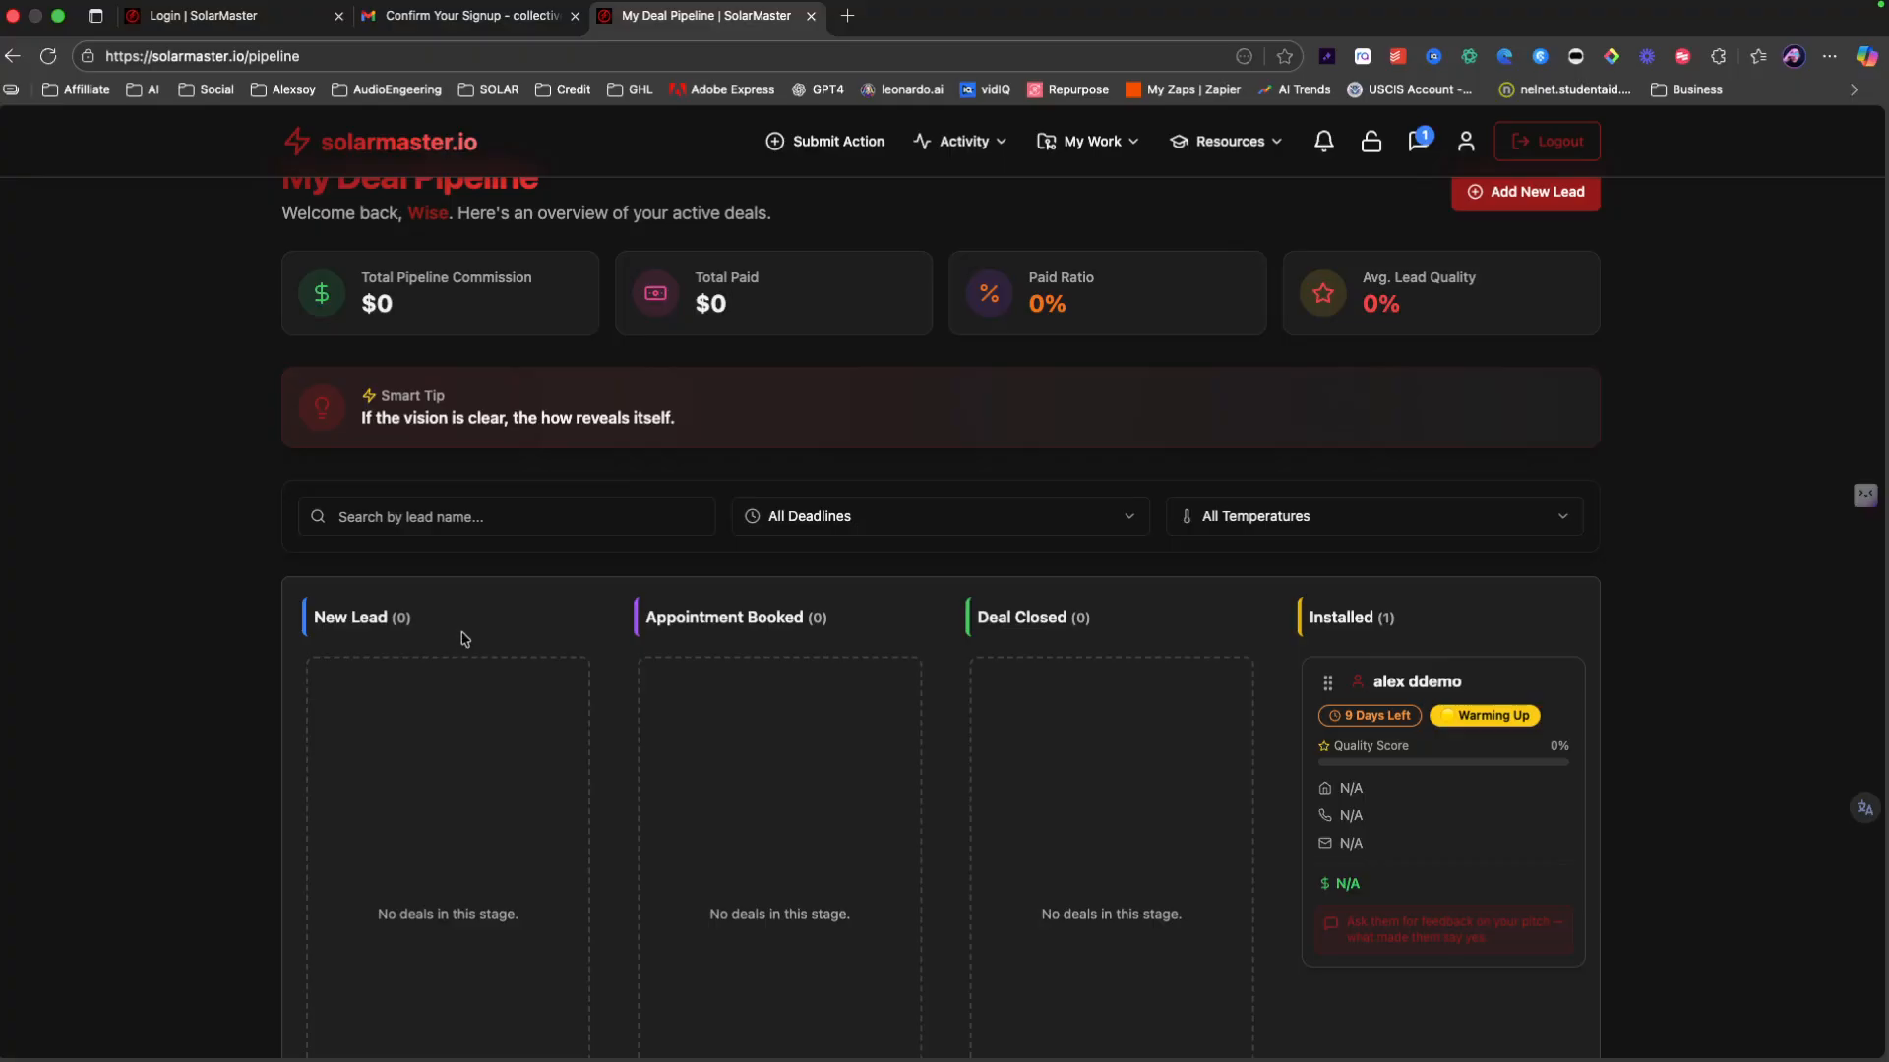
scroll(465, 640, "up", 1)
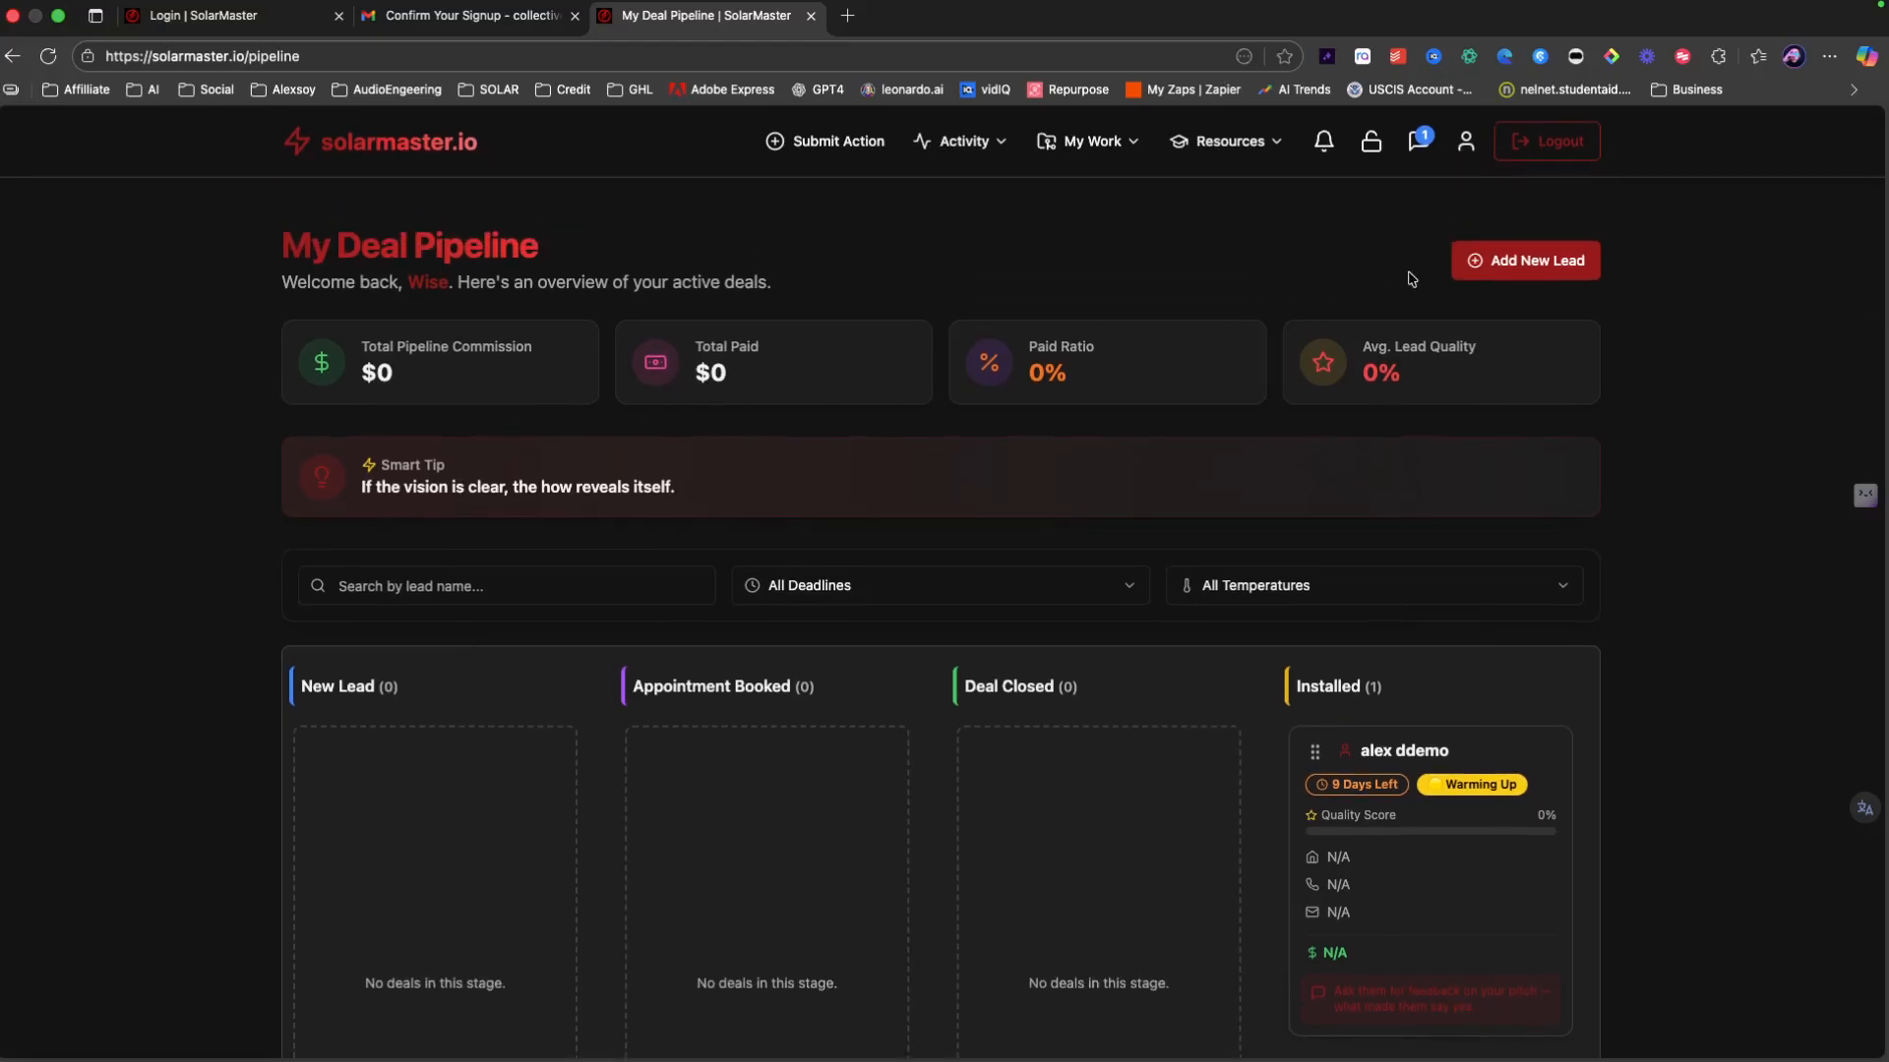
left_click(1519, 268)
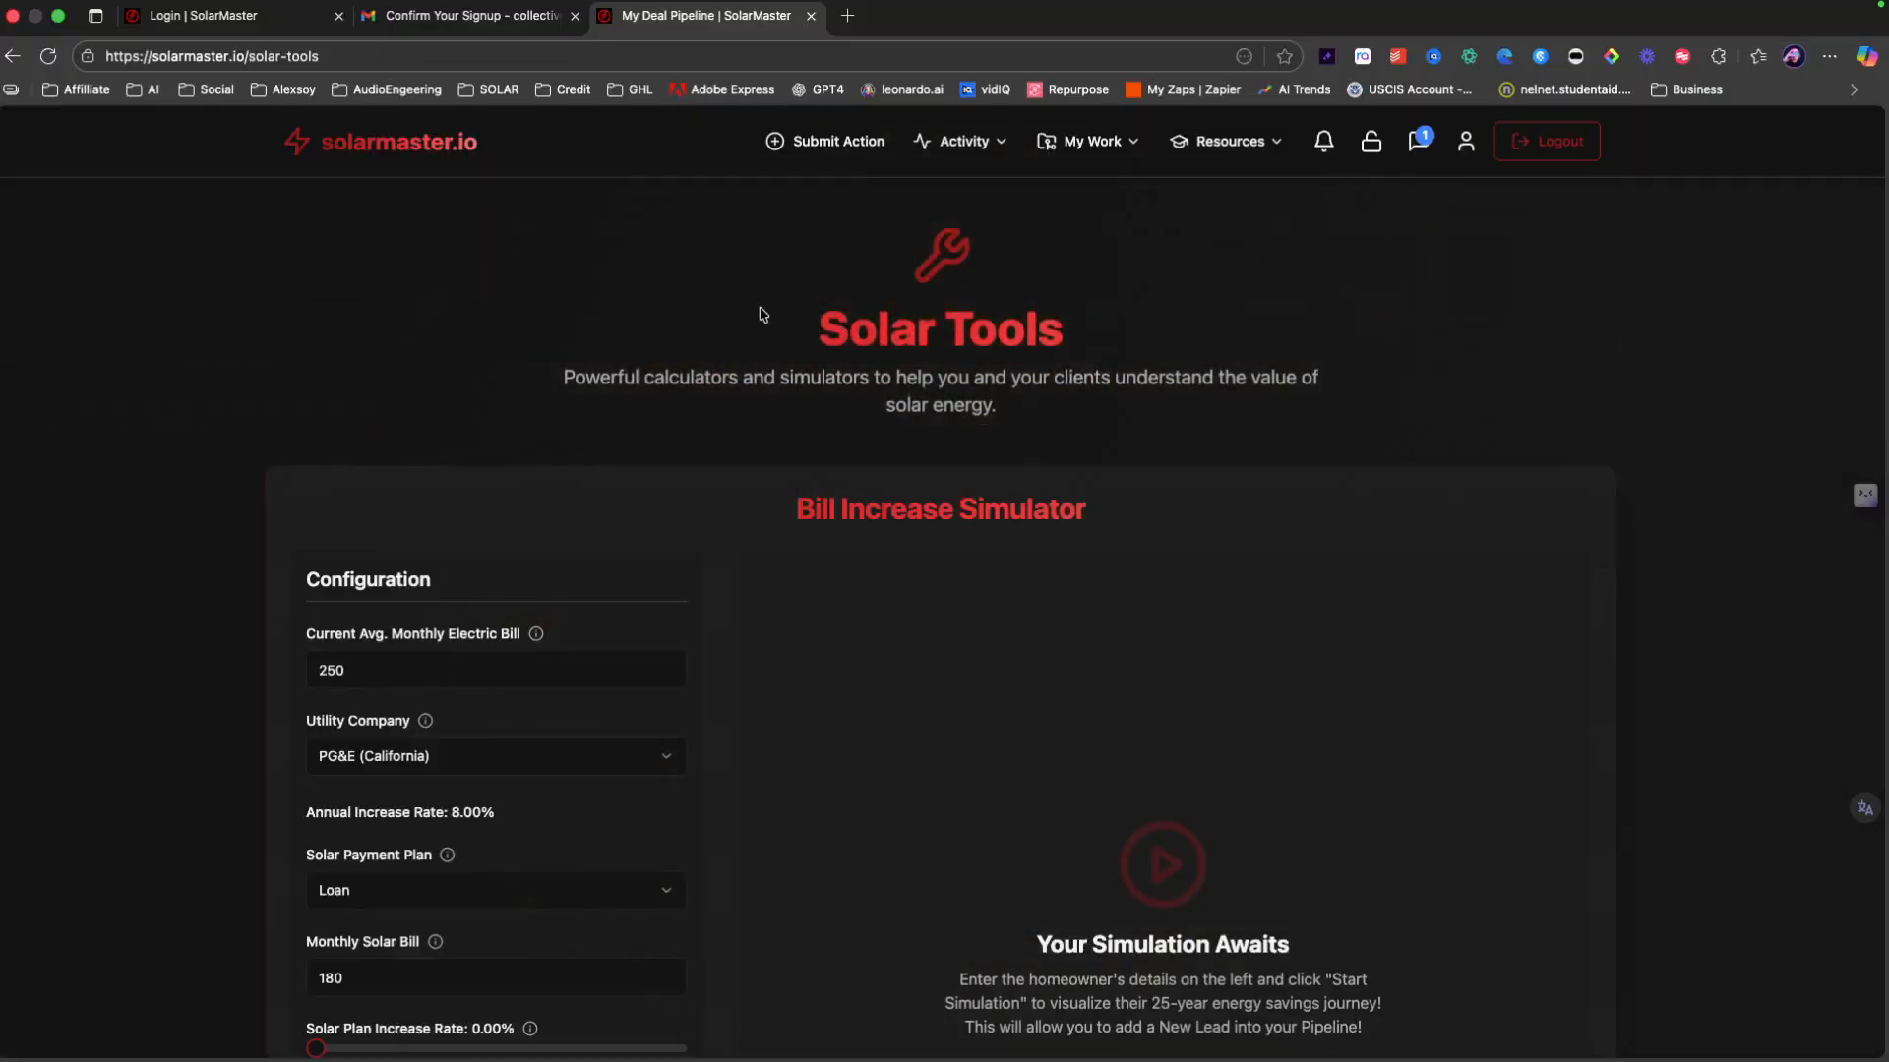
Step: Set the monthly bill to 0250, utility SCE (California) and payment plan PPA/Lease
scroll(870, 327, "down", 3)
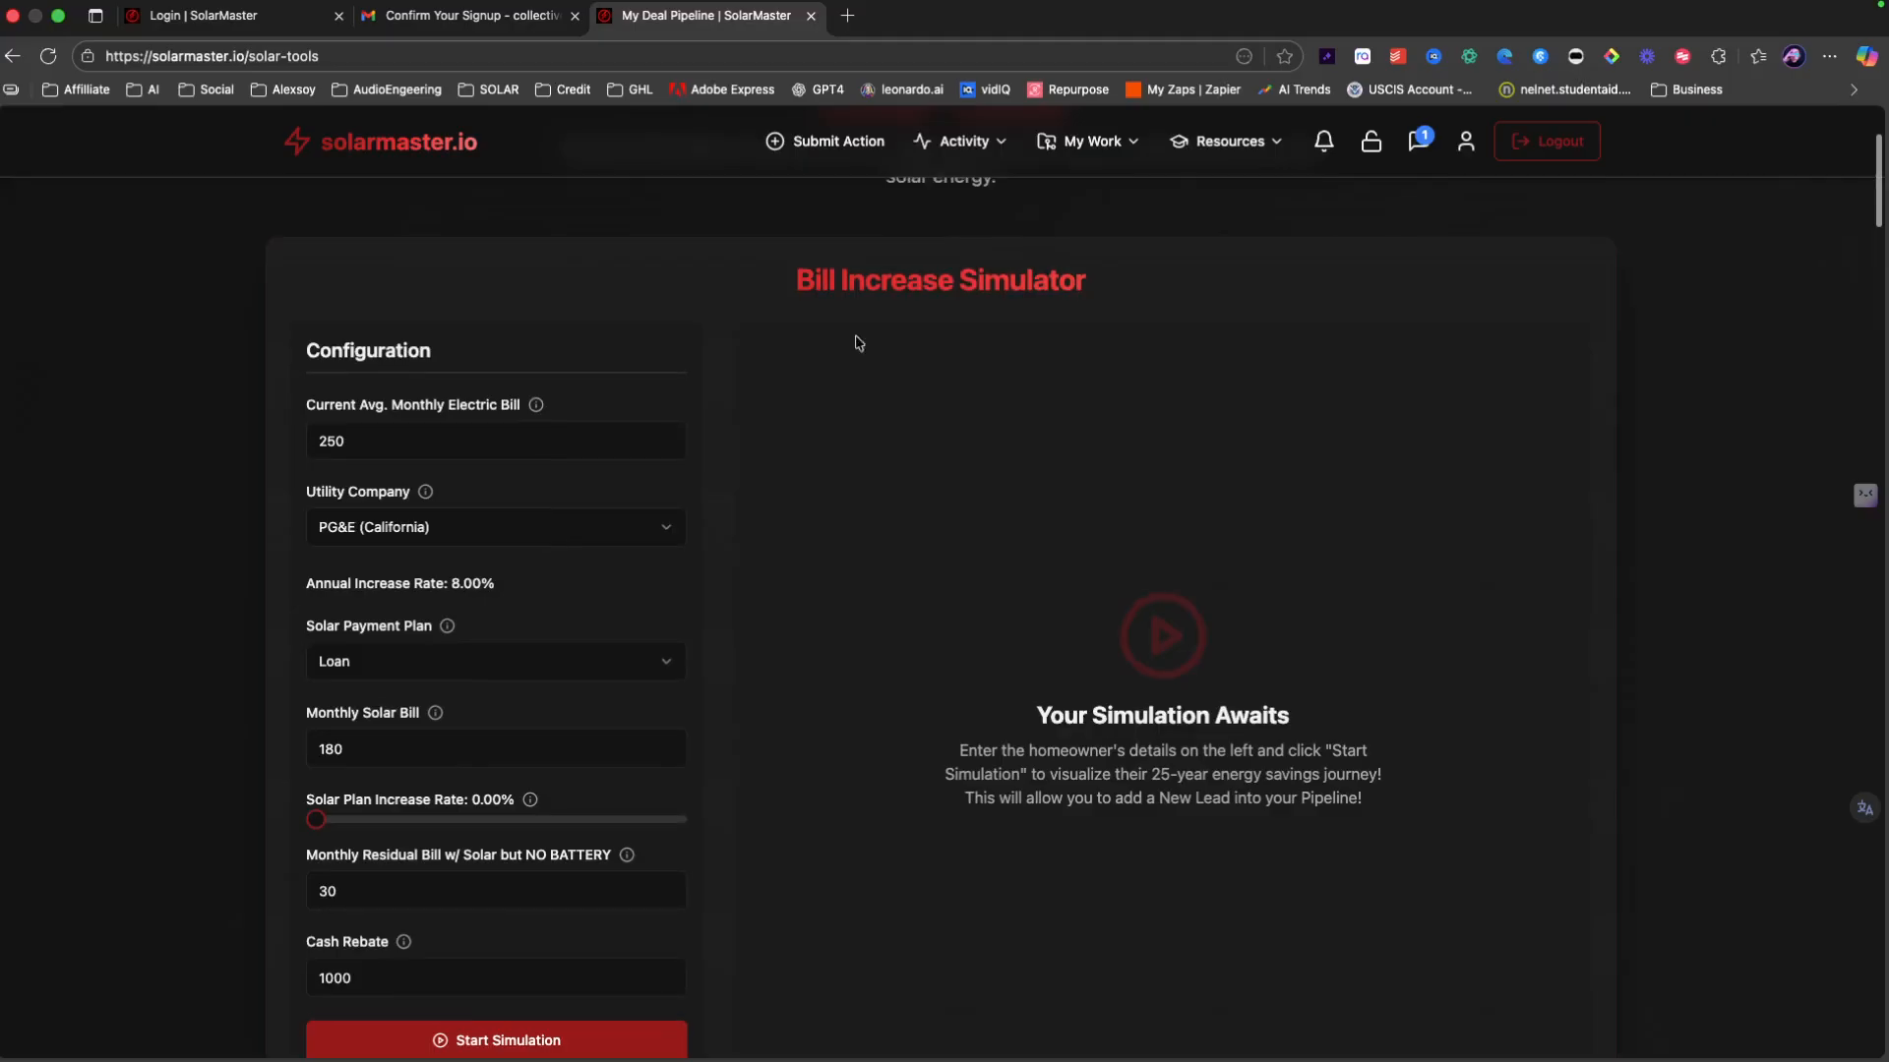
left_click(412, 447)
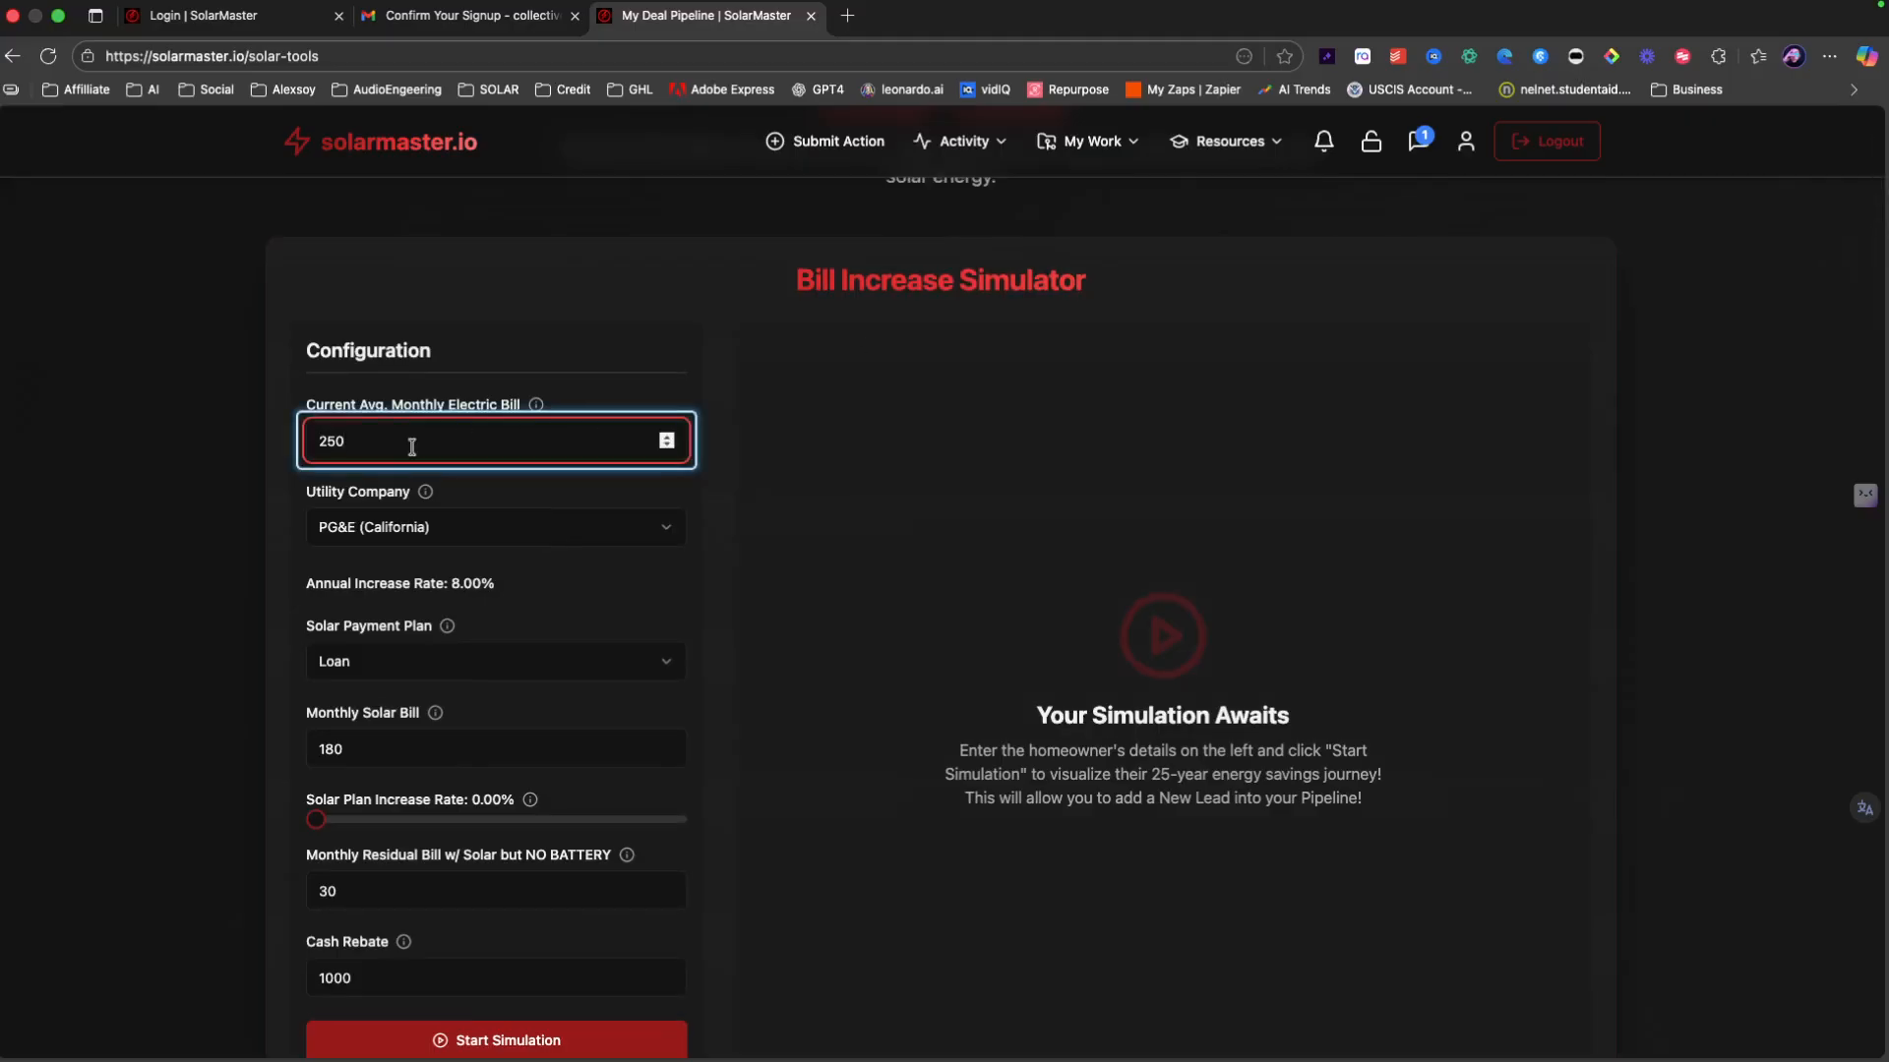
key("BackSpace")
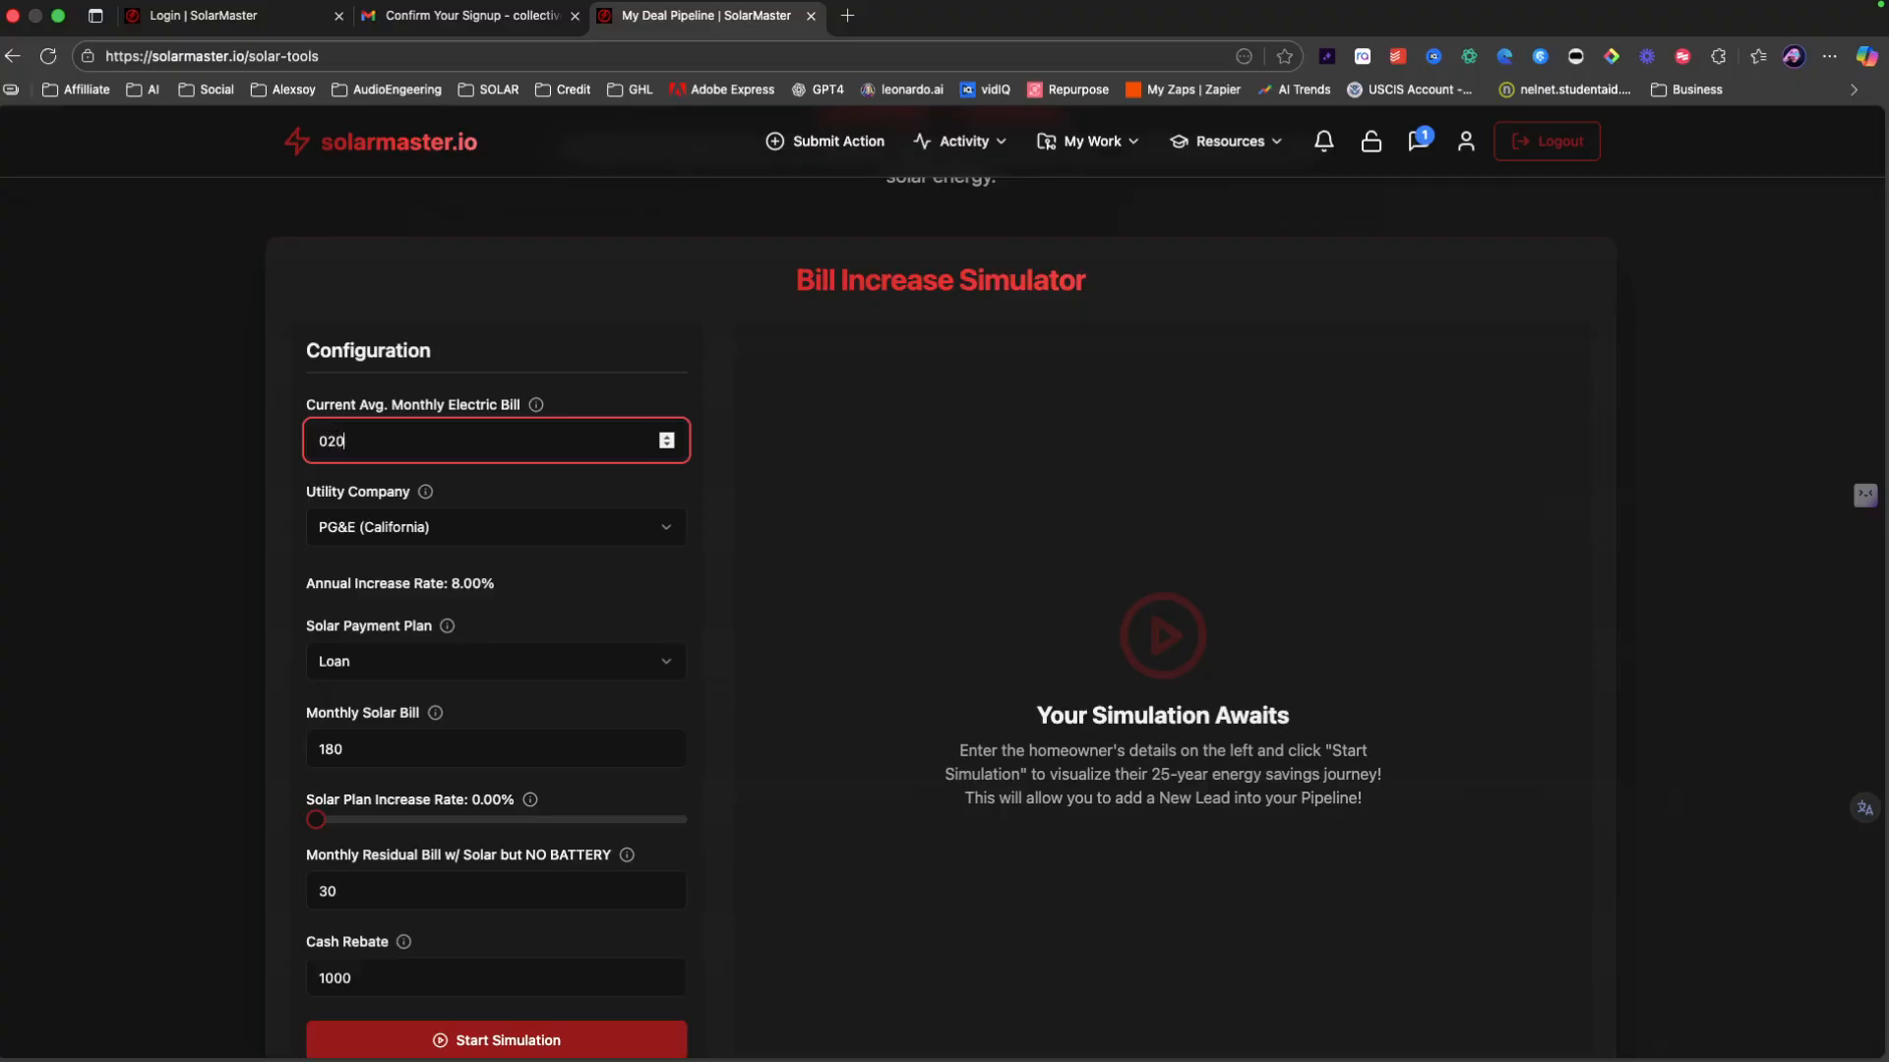
key("BackSpace")
key("BackSpace")
key("BackSpace")
key("BackSpace")
left_click(415, 536)
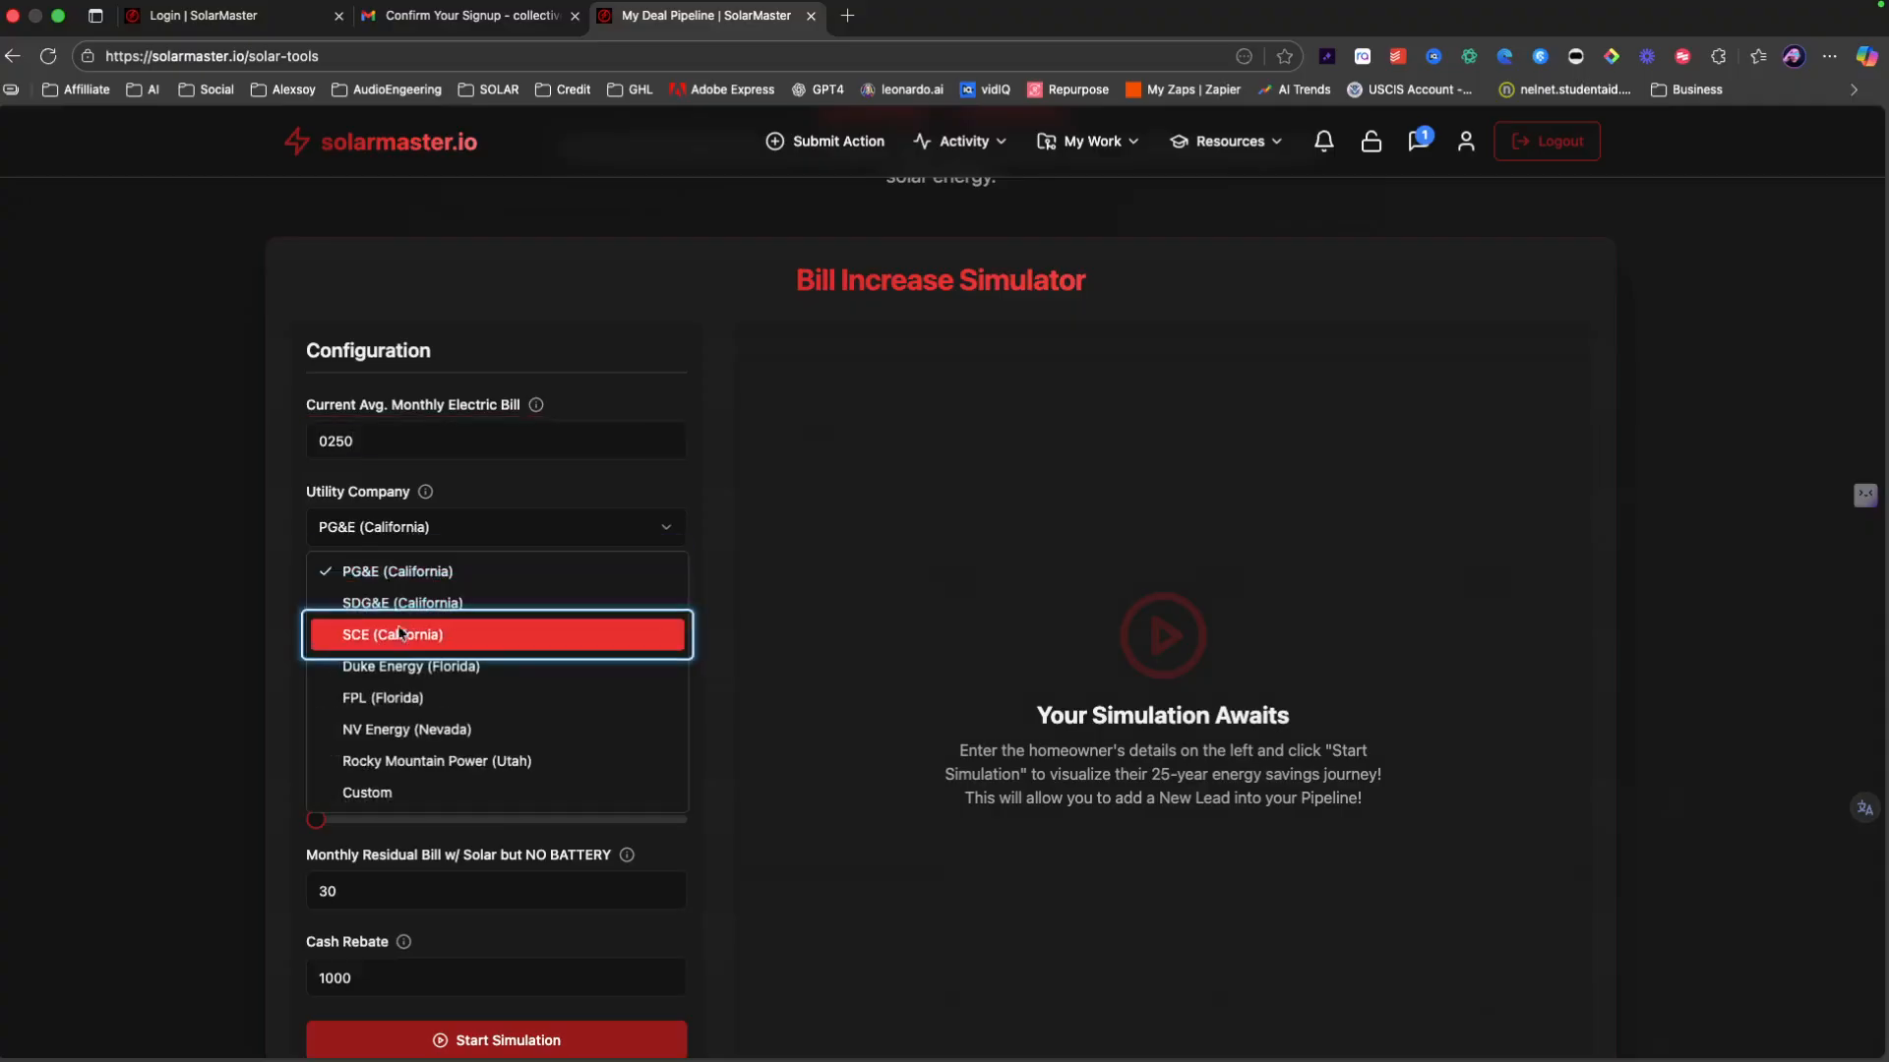
left_click(361, 639)
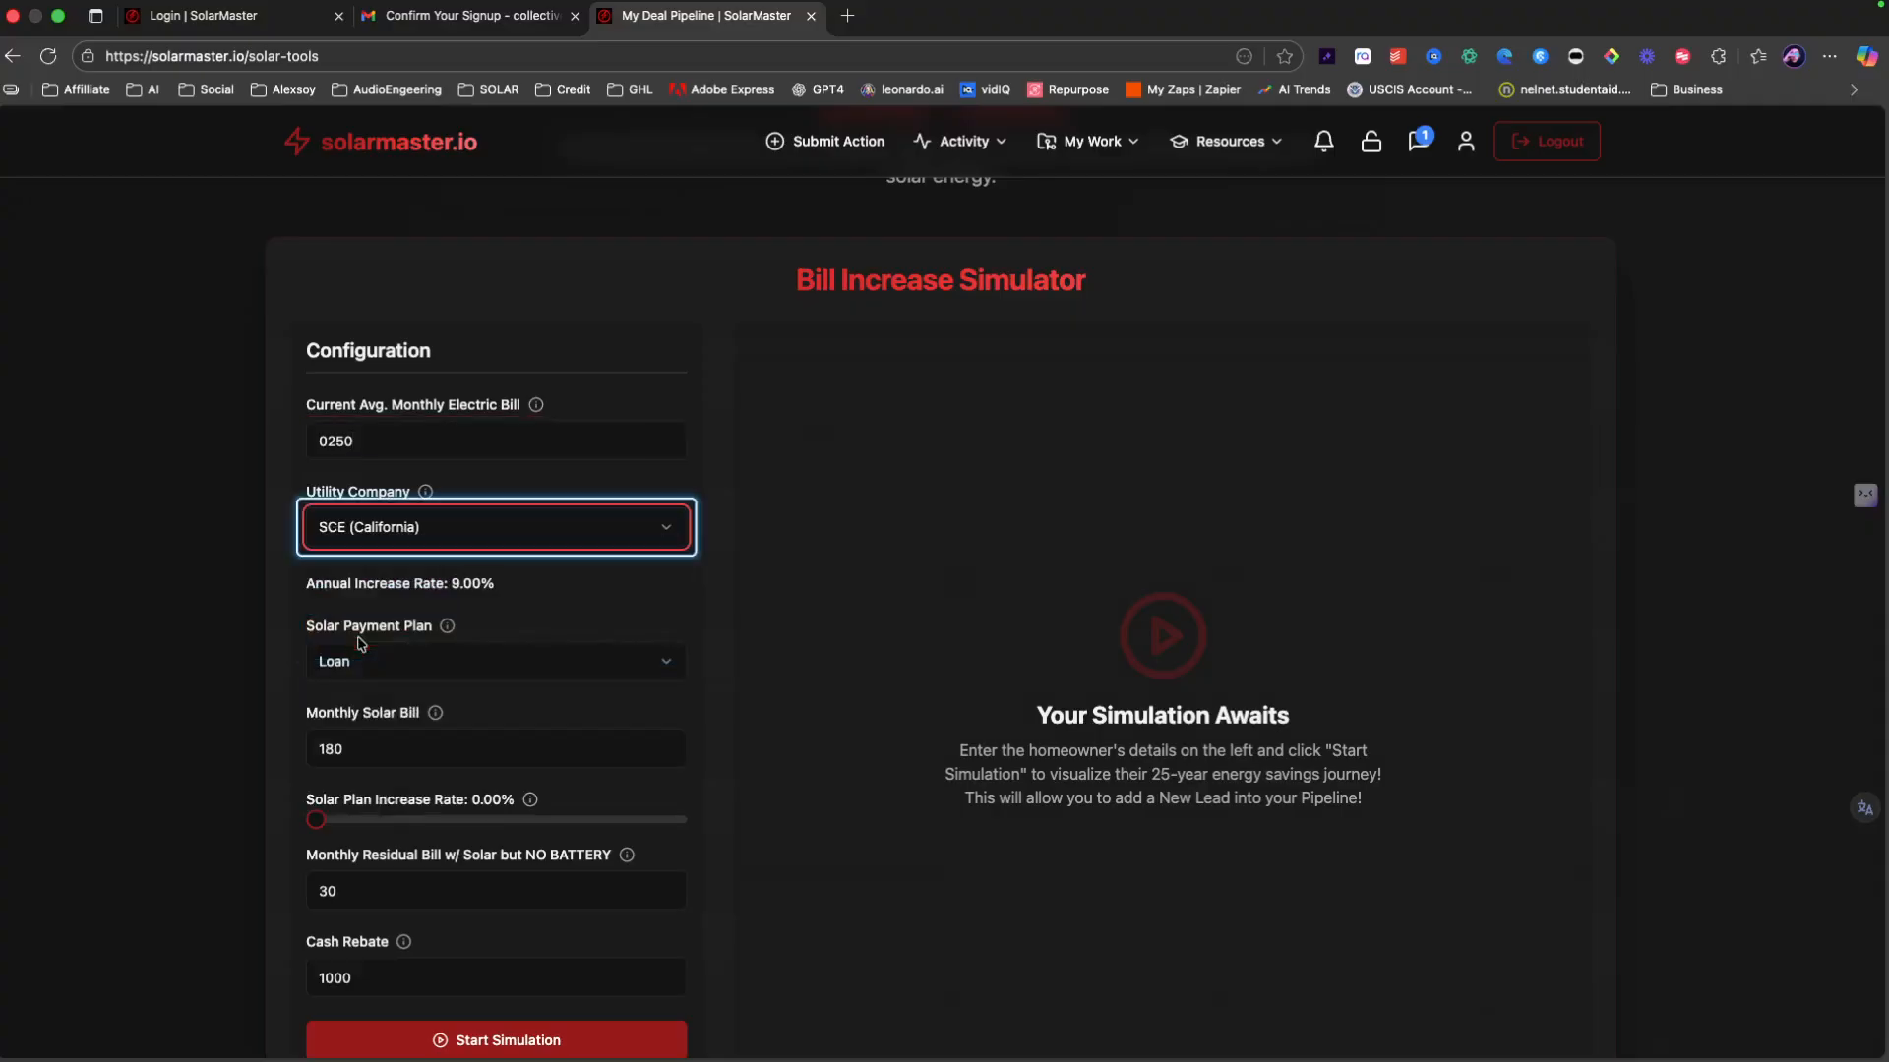
left_click(384, 661)
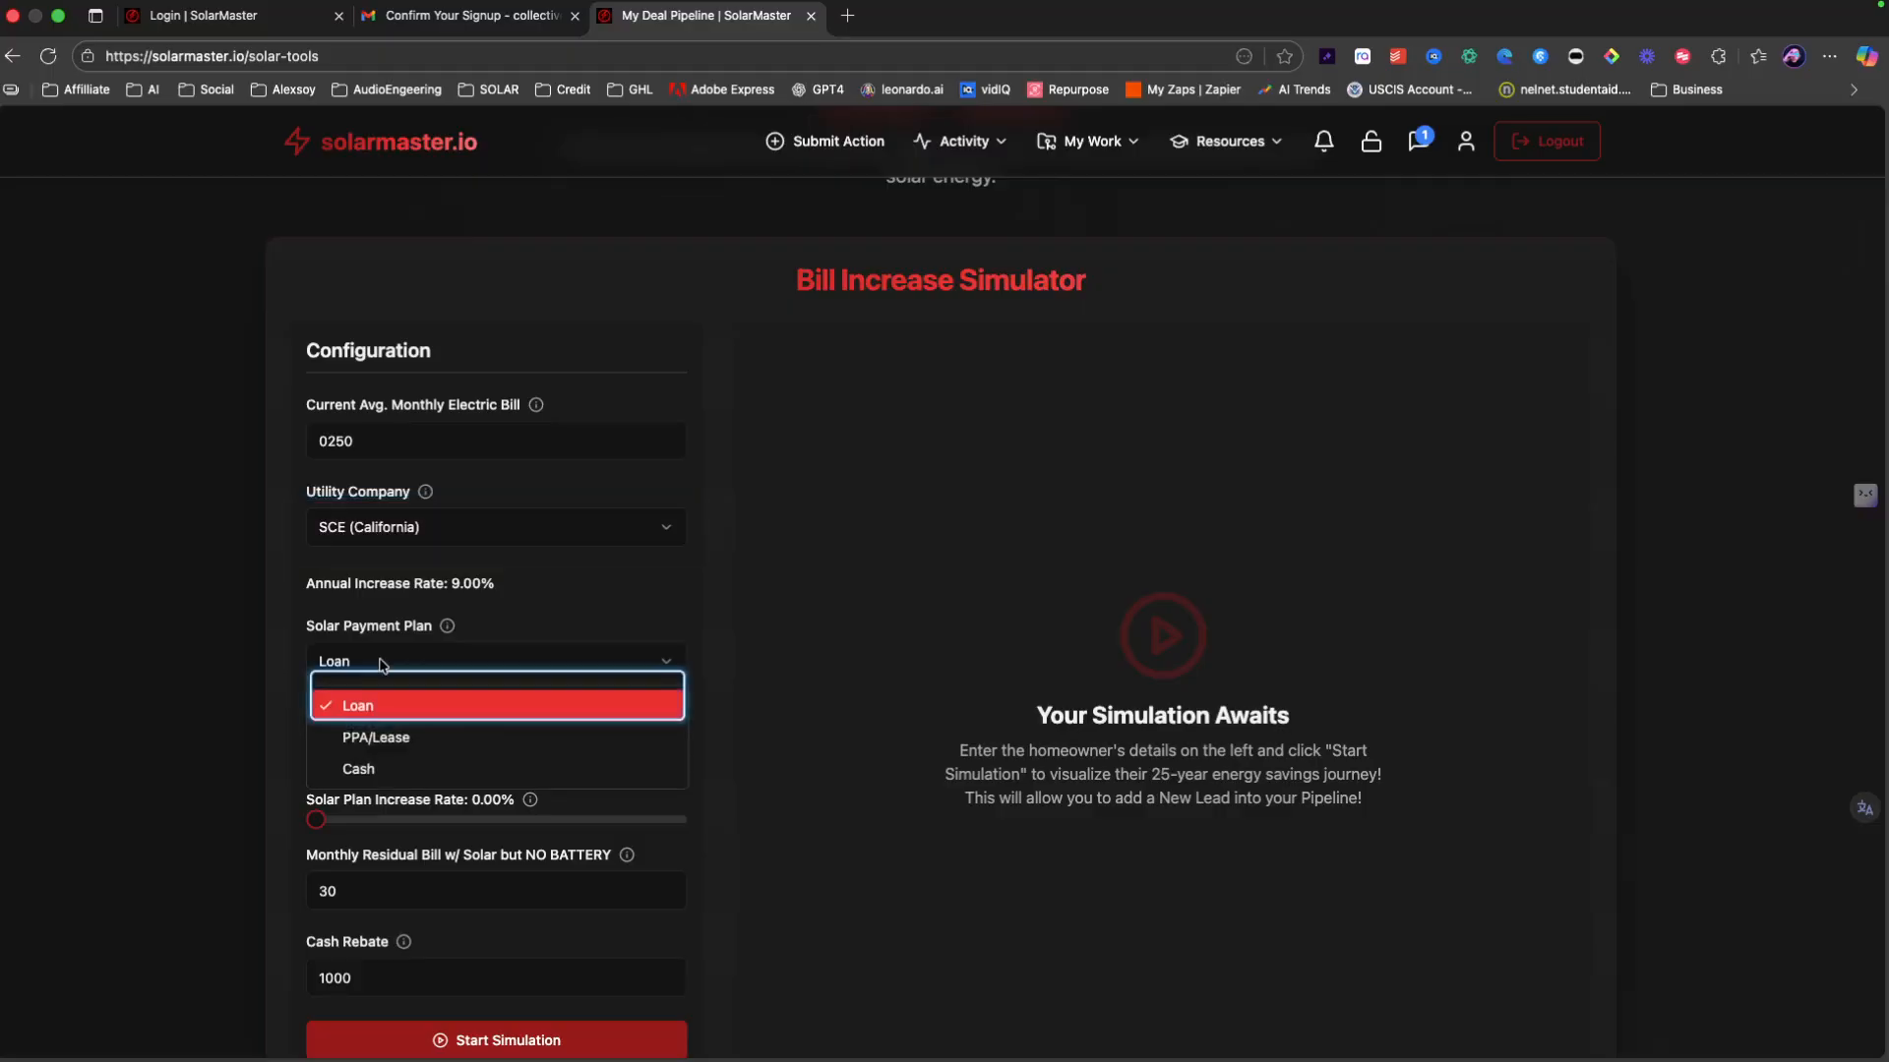
left_click(387, 741)
Step: Set the solar bill to 0230, raise the increase rate, residual bill 180, rebate 0
left_click(380, 748)
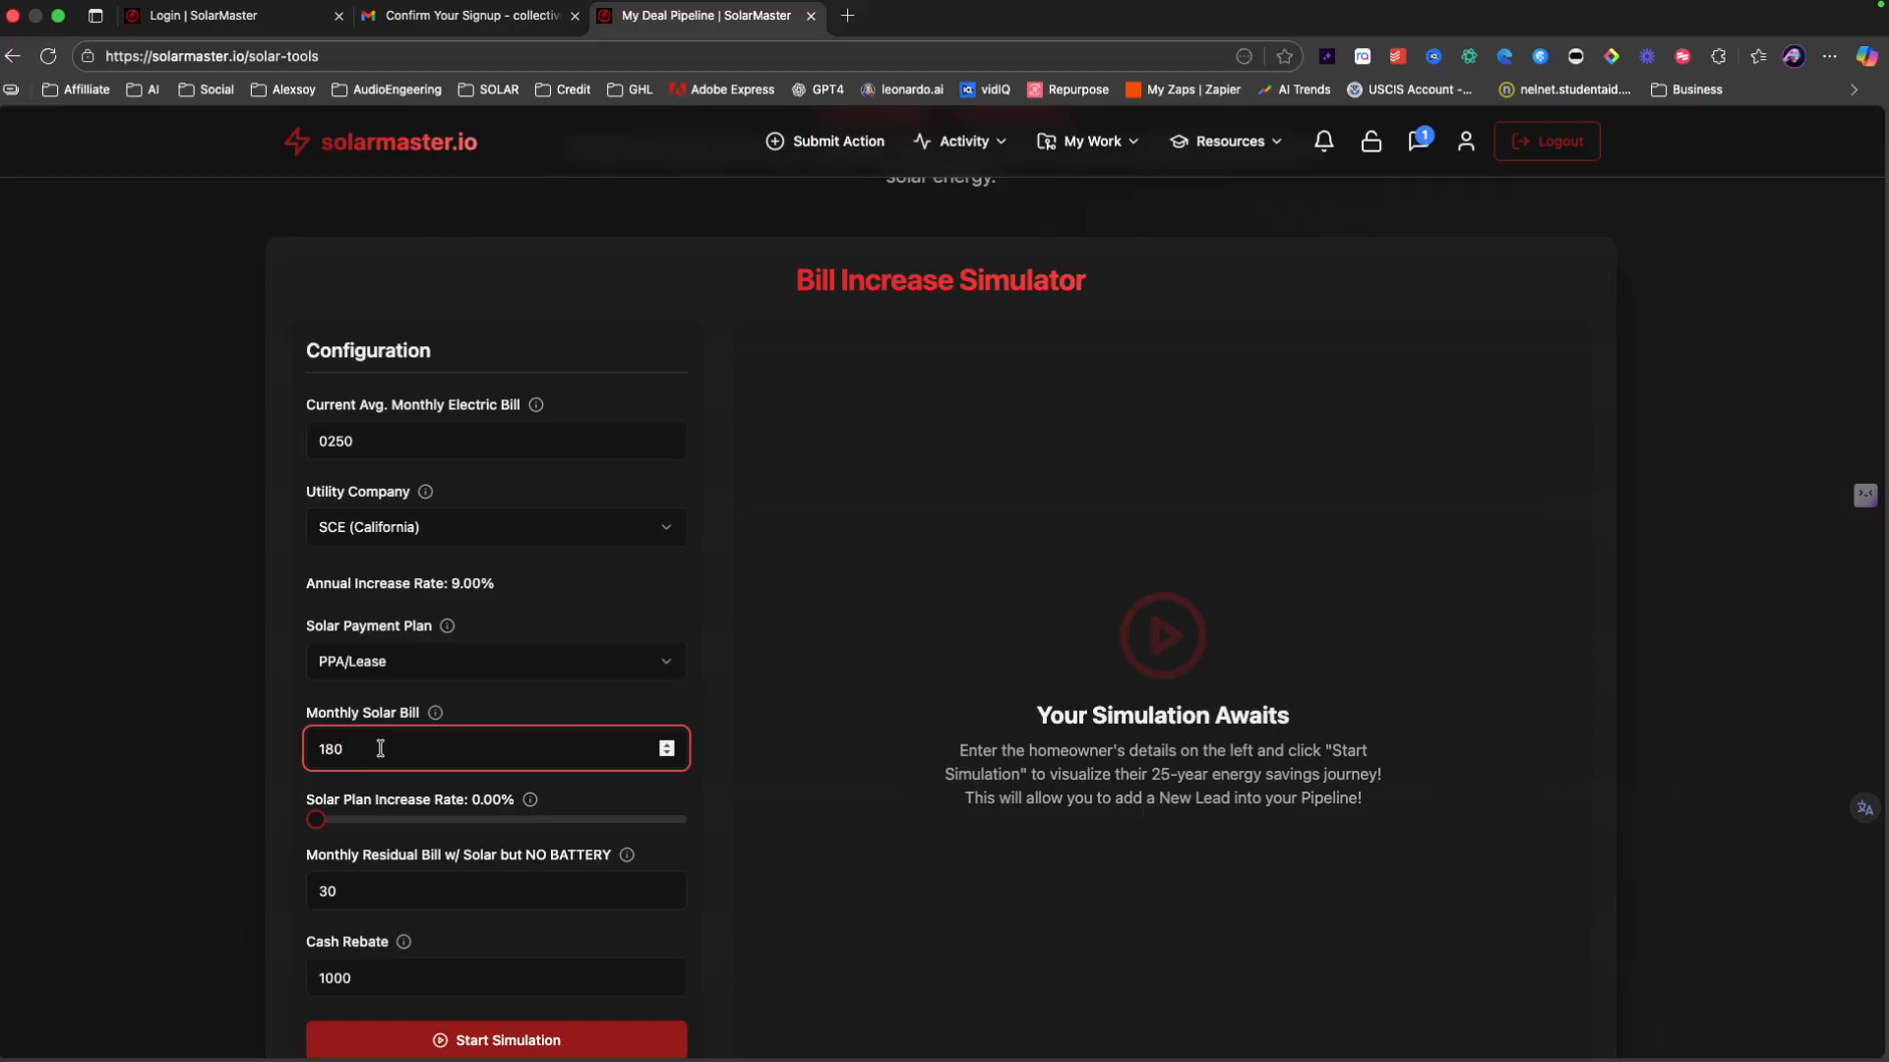
key("BackSpace")
key("BackSpace")
left_click_drag(318, 823, 375, 838)
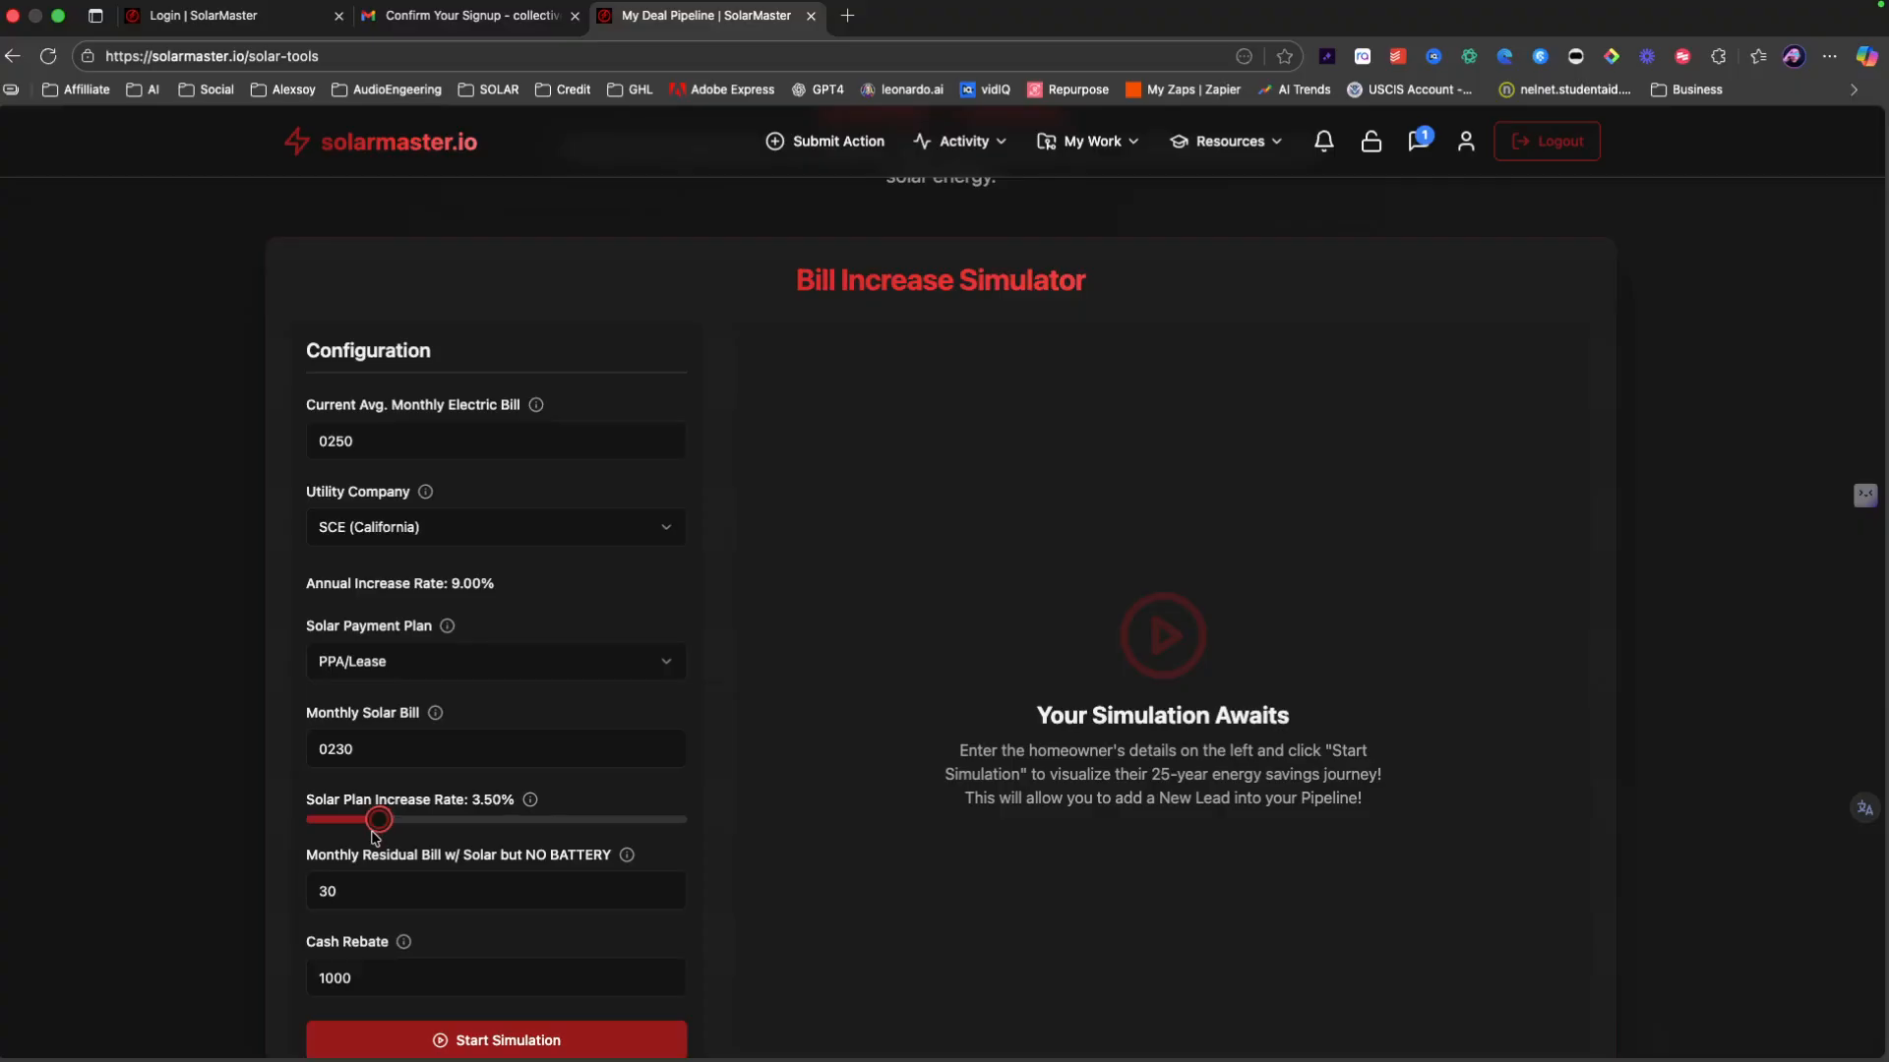
left_click(356, 895)
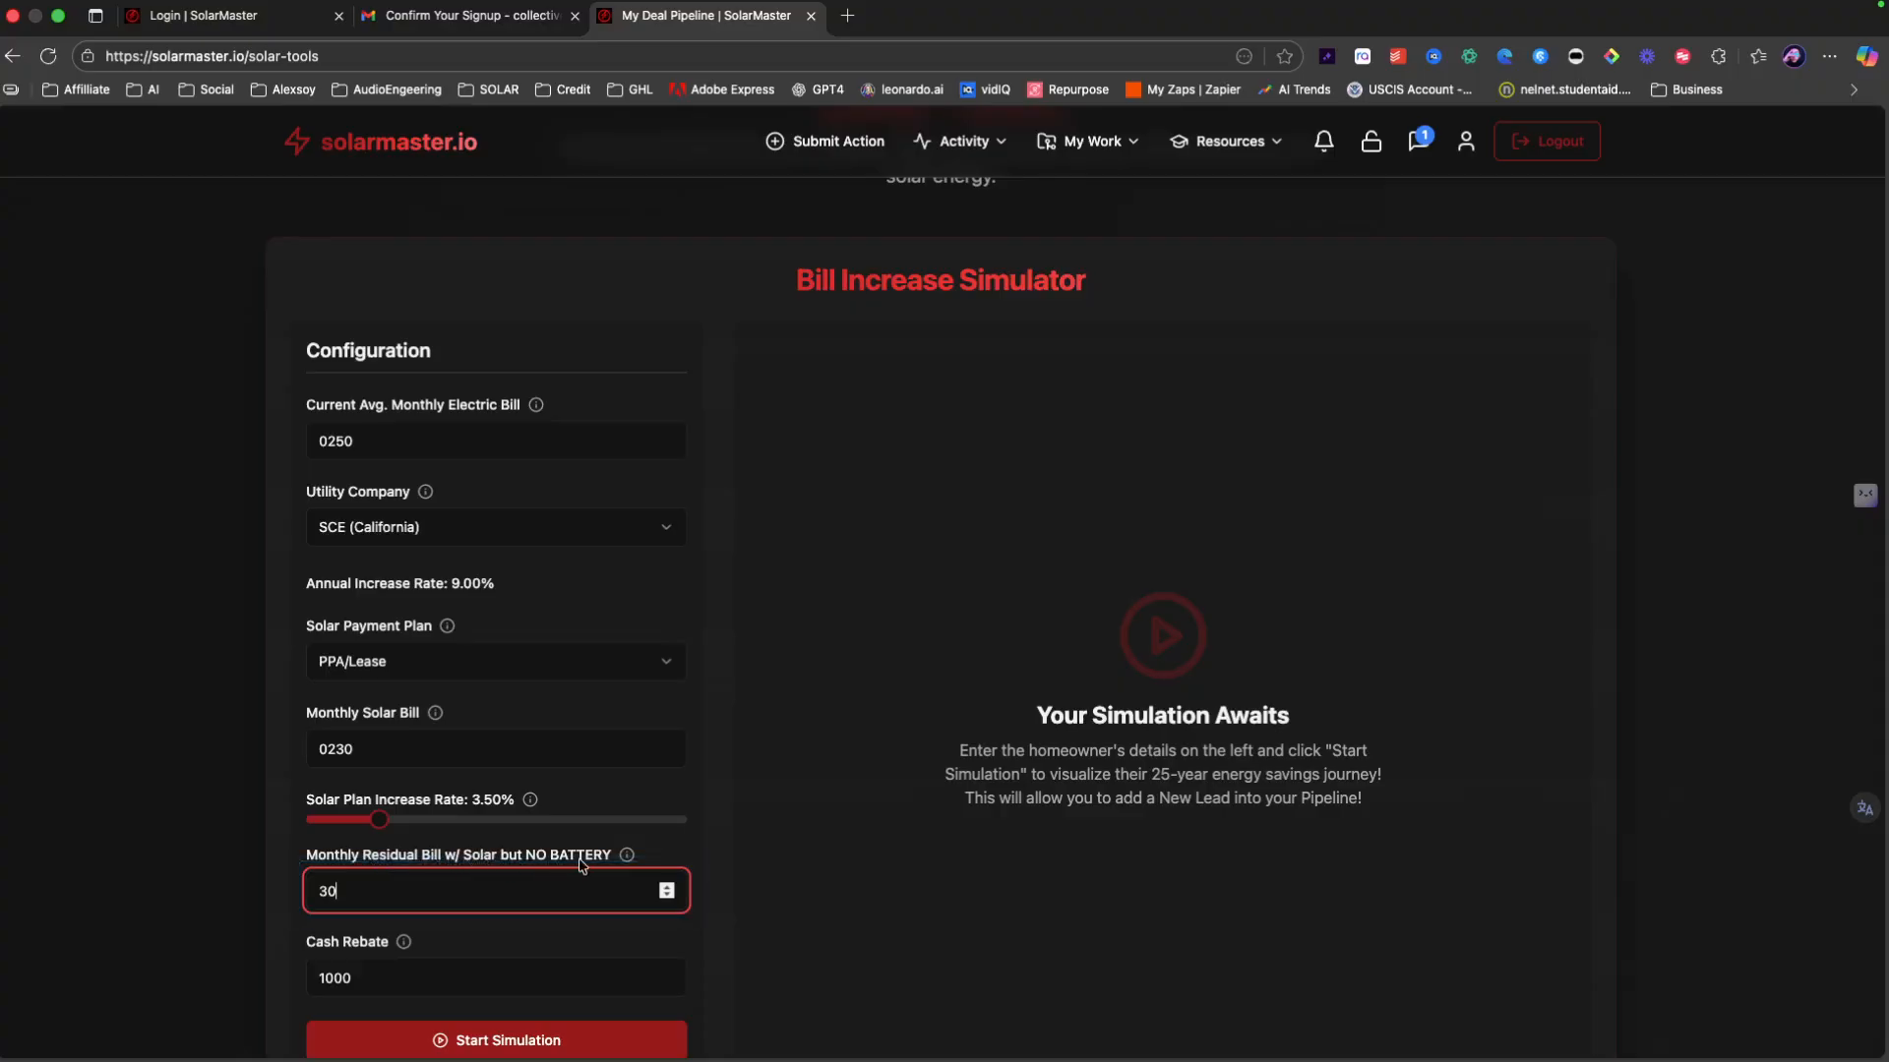
double_click(346, 885)
type("180")
scroll(444, 878, "down", 3)
key("Tab")
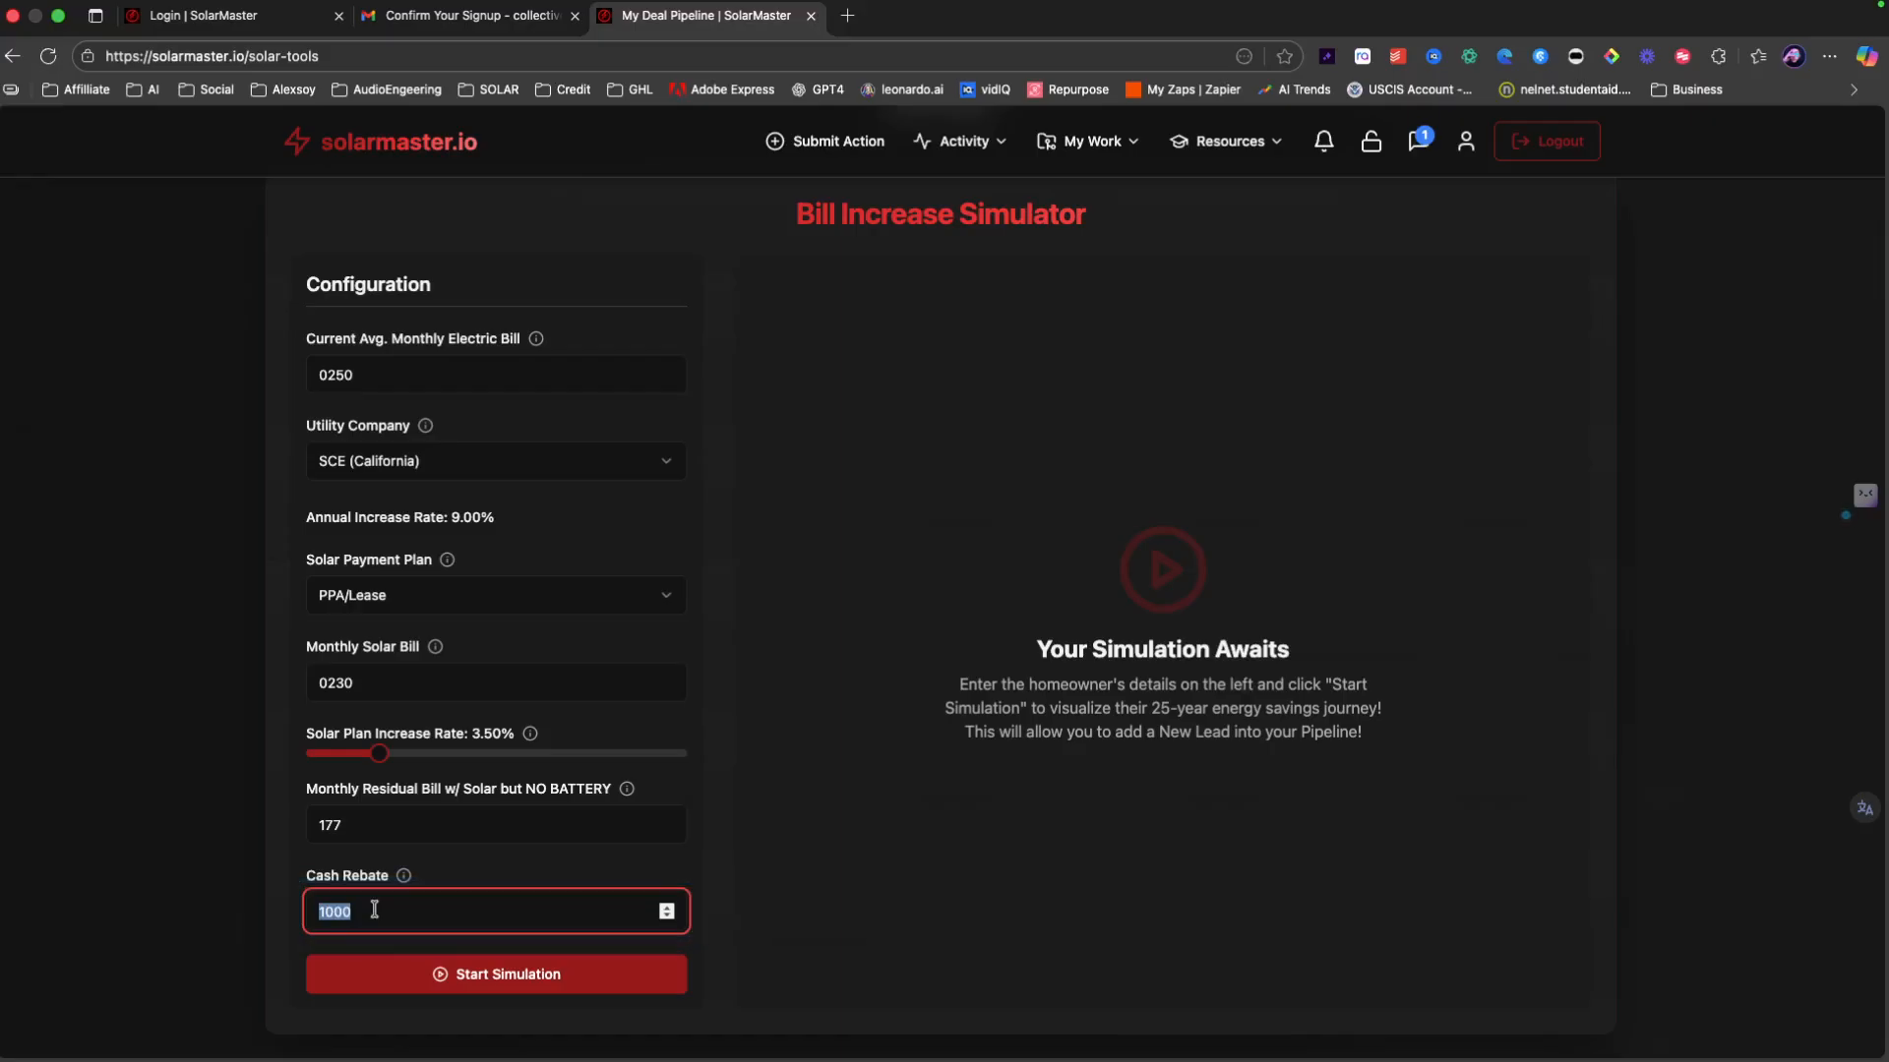
type("0")
Step: Run the simulation and review results: -$32,272 solar-only, $120,643 solar-plus-battery savings
scroll(455, 989, "down", 1)
left_click(458, 964)
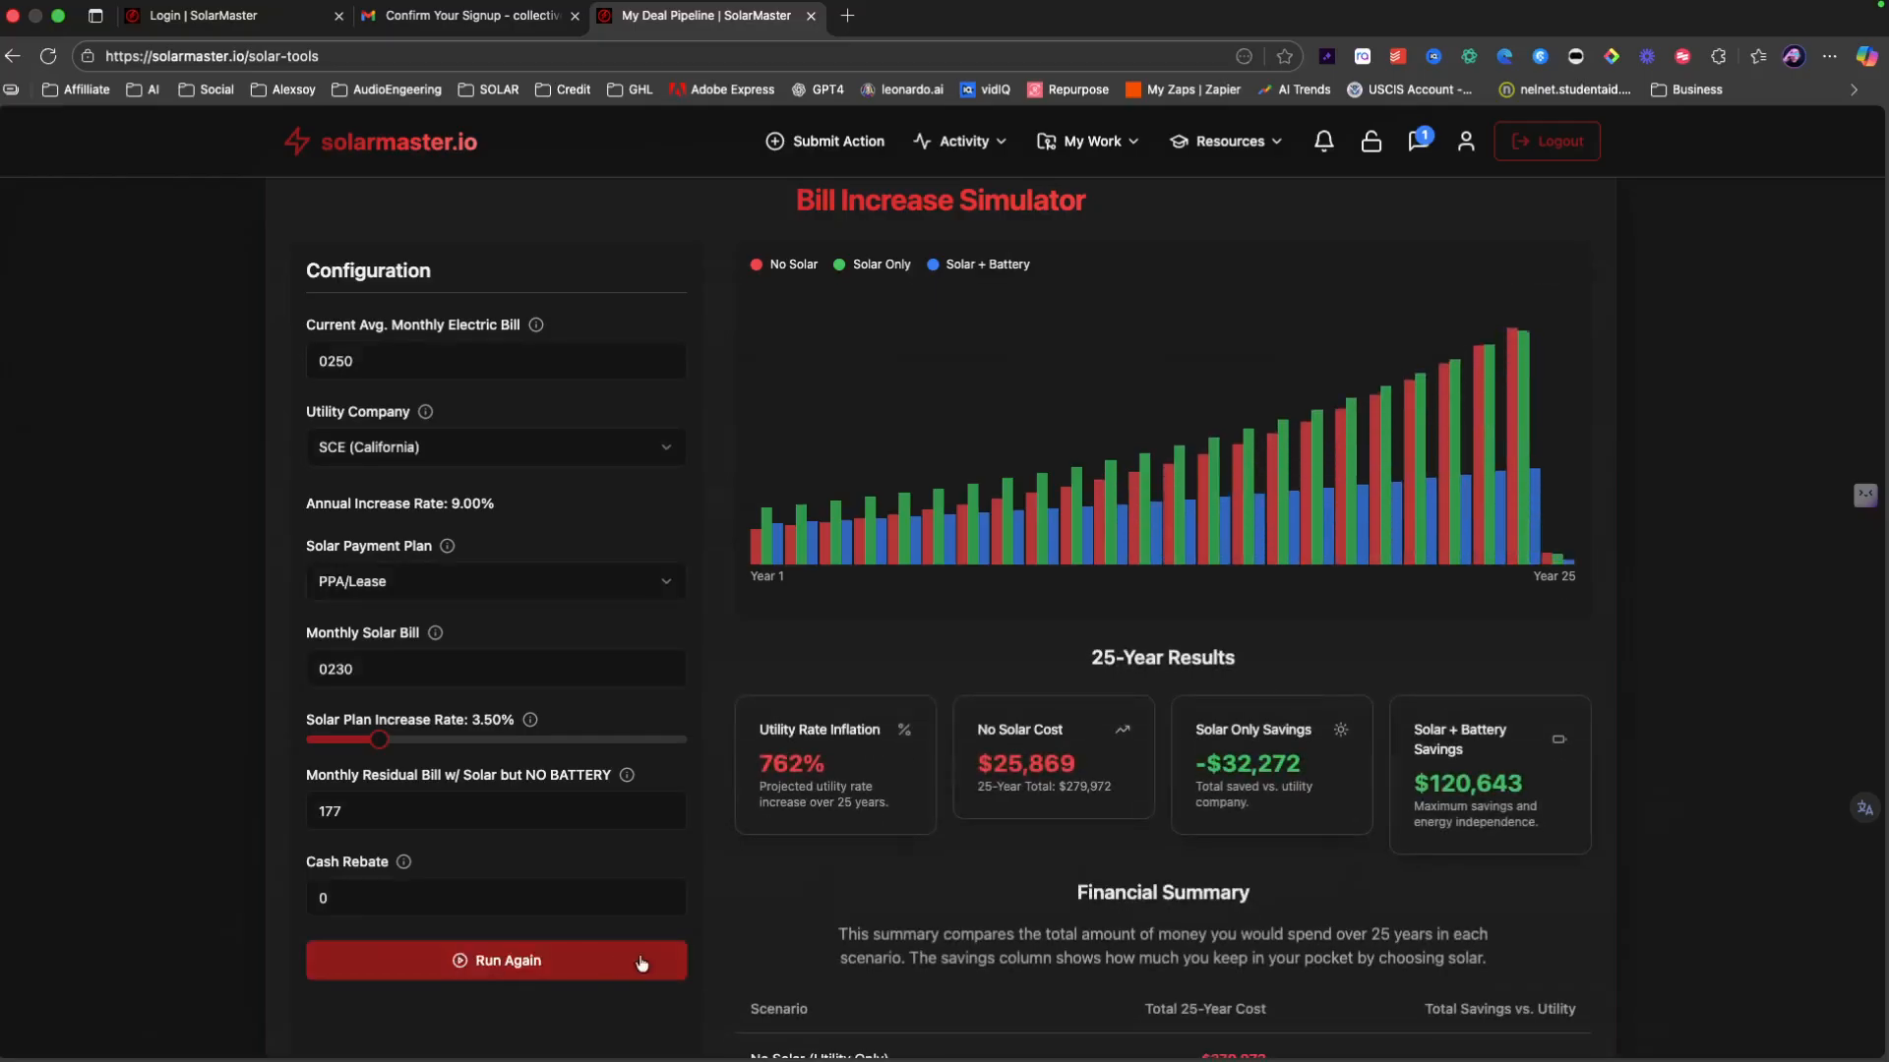
scroll(962, 892, "up", 1)
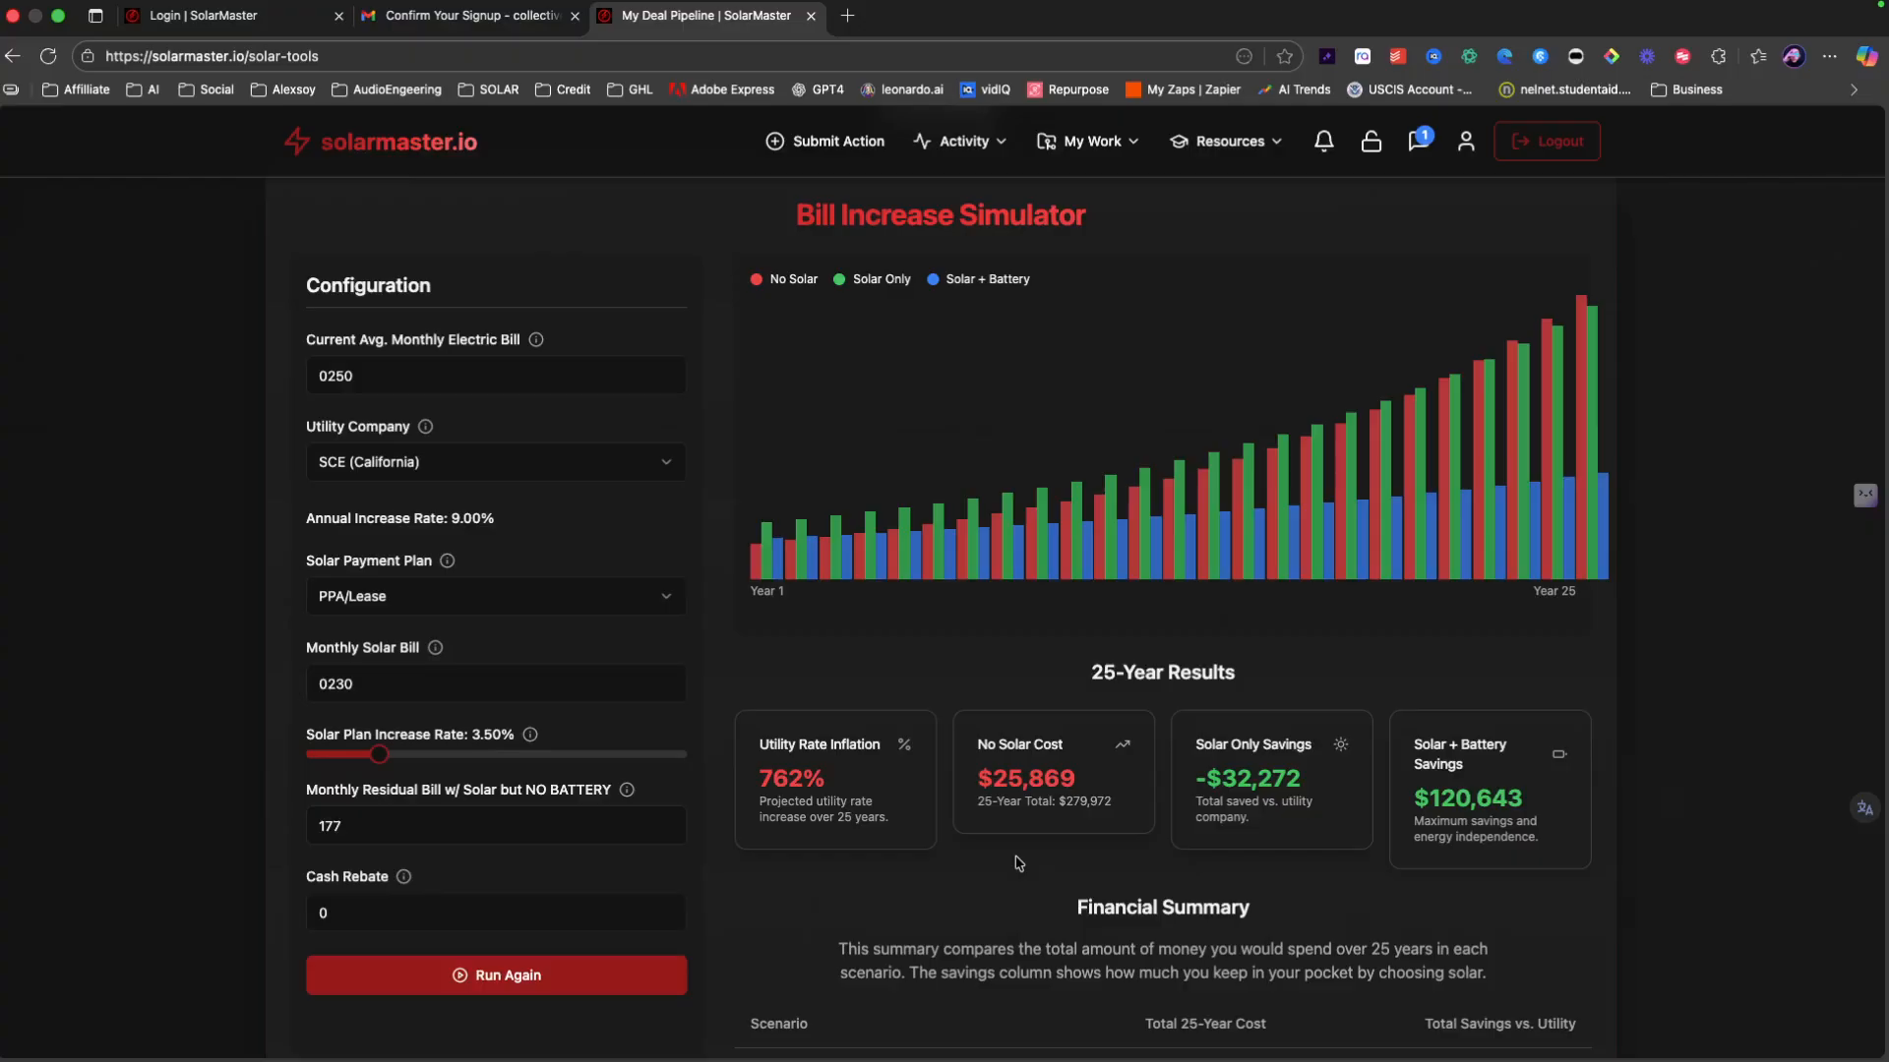
scroll(1038, 844, "down", 3)
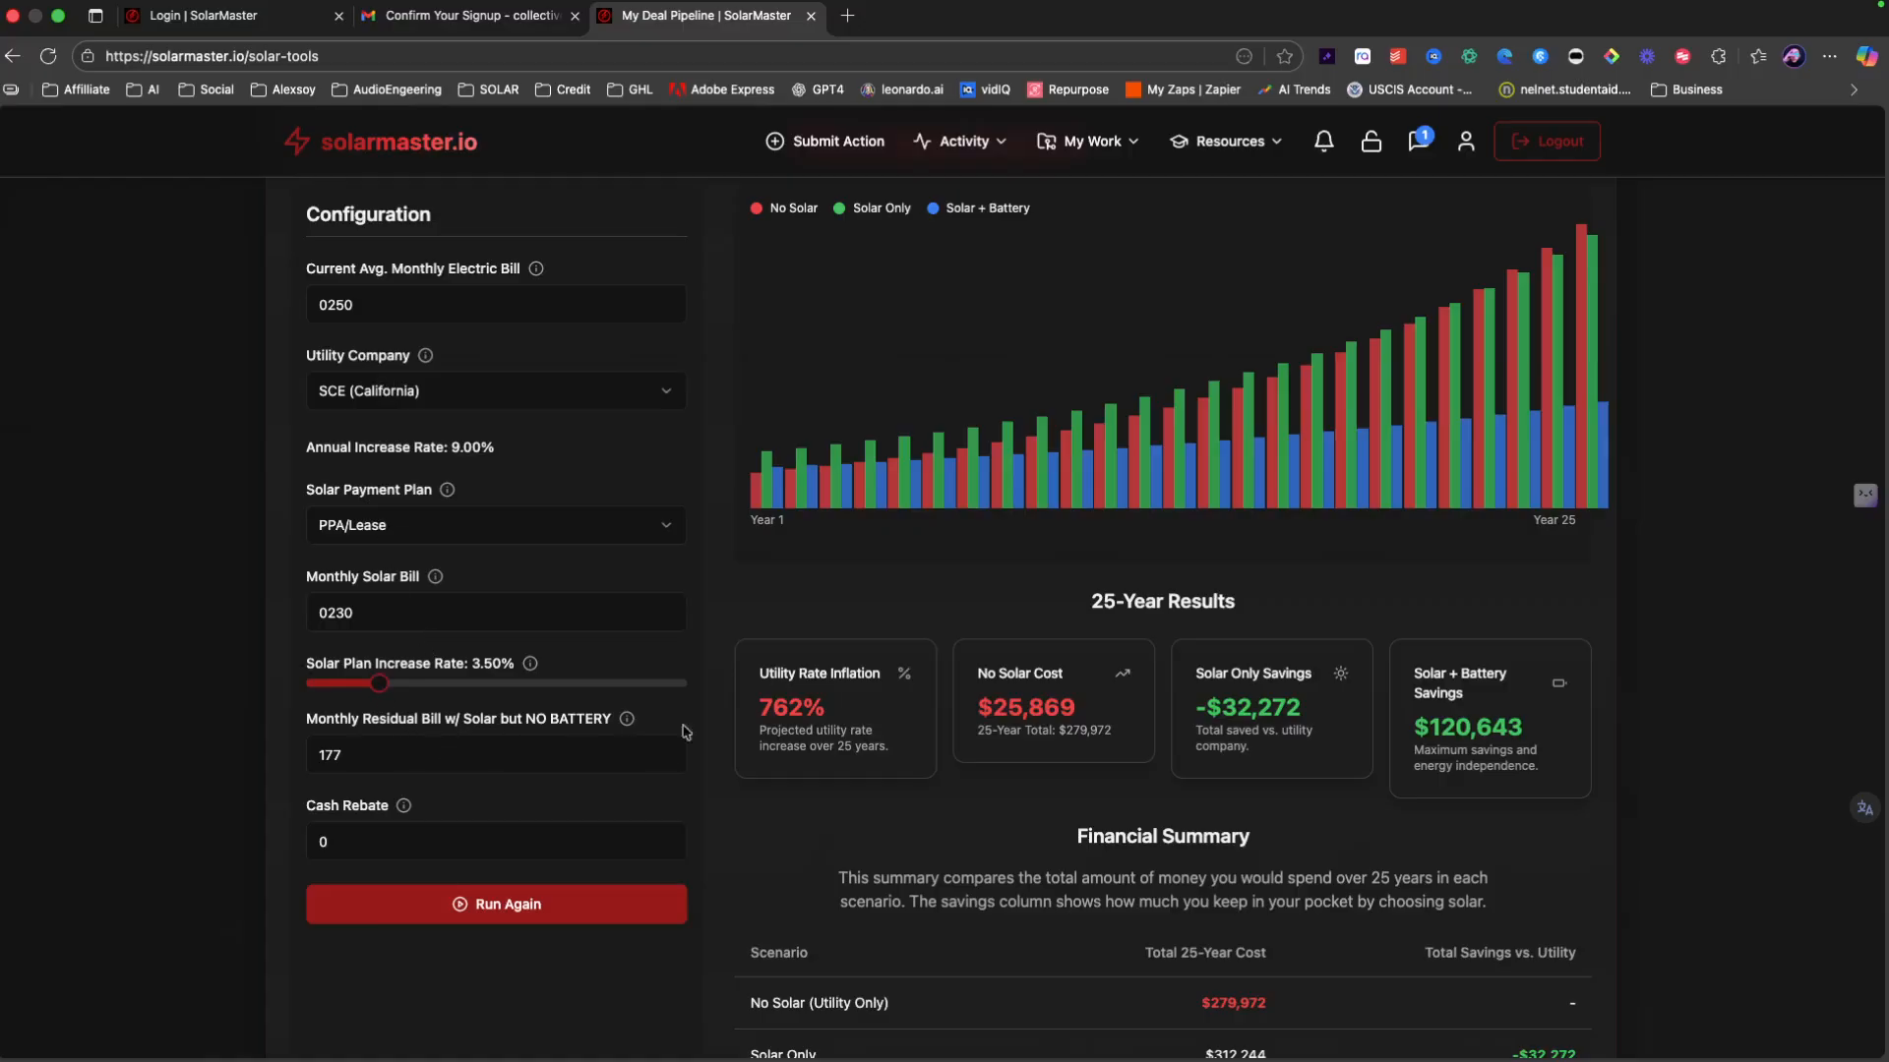
left_click_drag(1170, 710, 1309, 723)
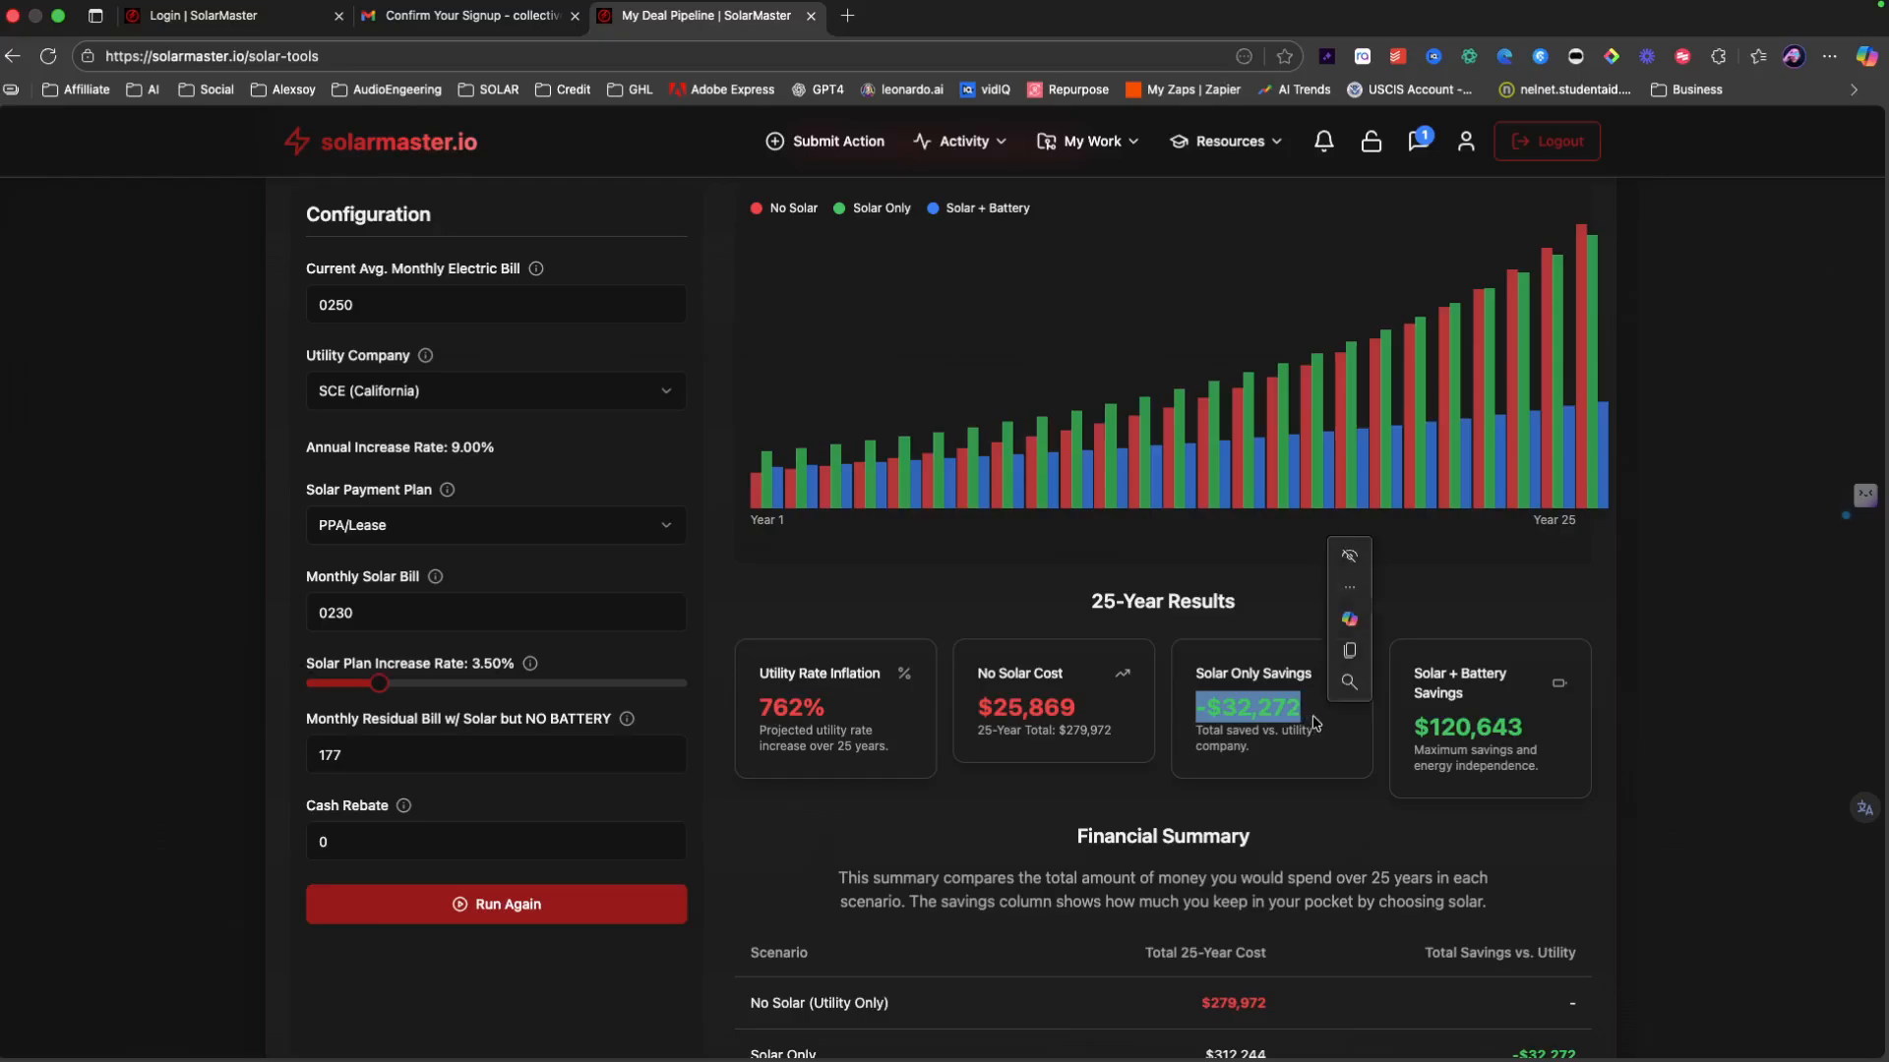
left_click(1314, 729)
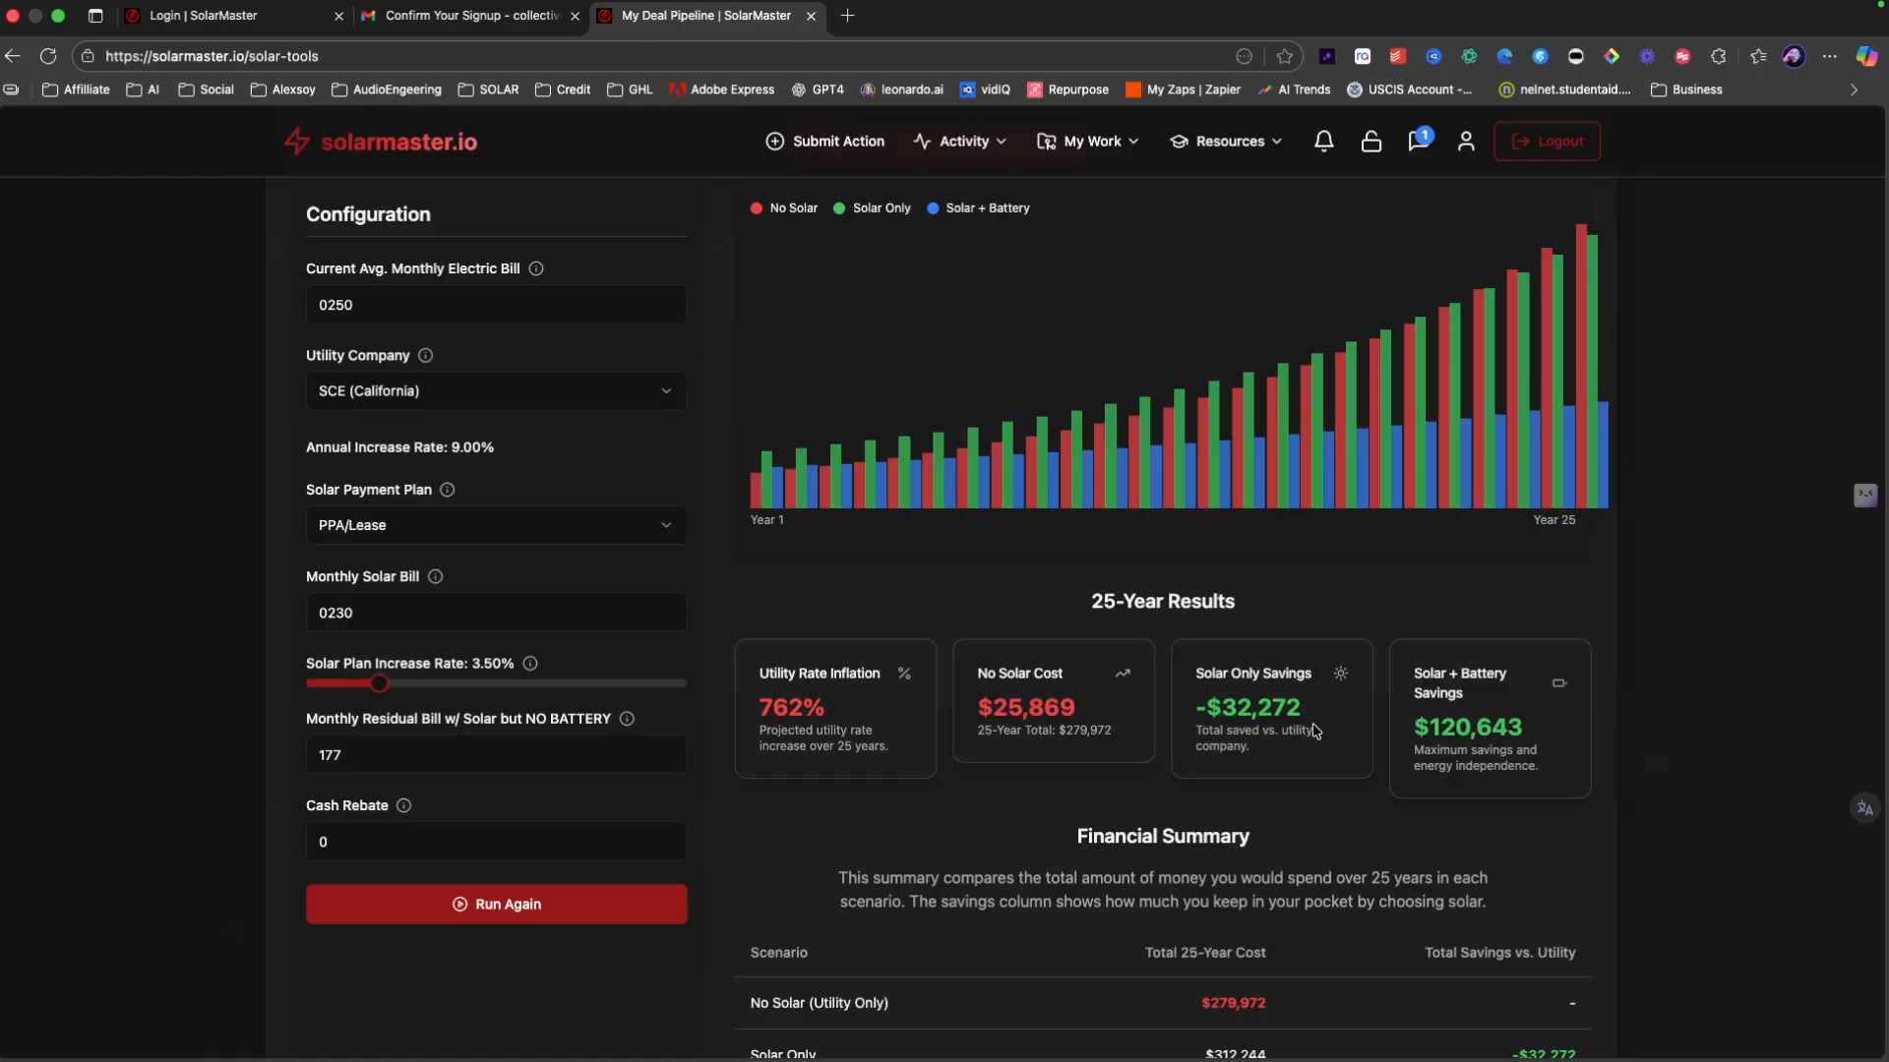
scroll(1317, 730, "down", 4)
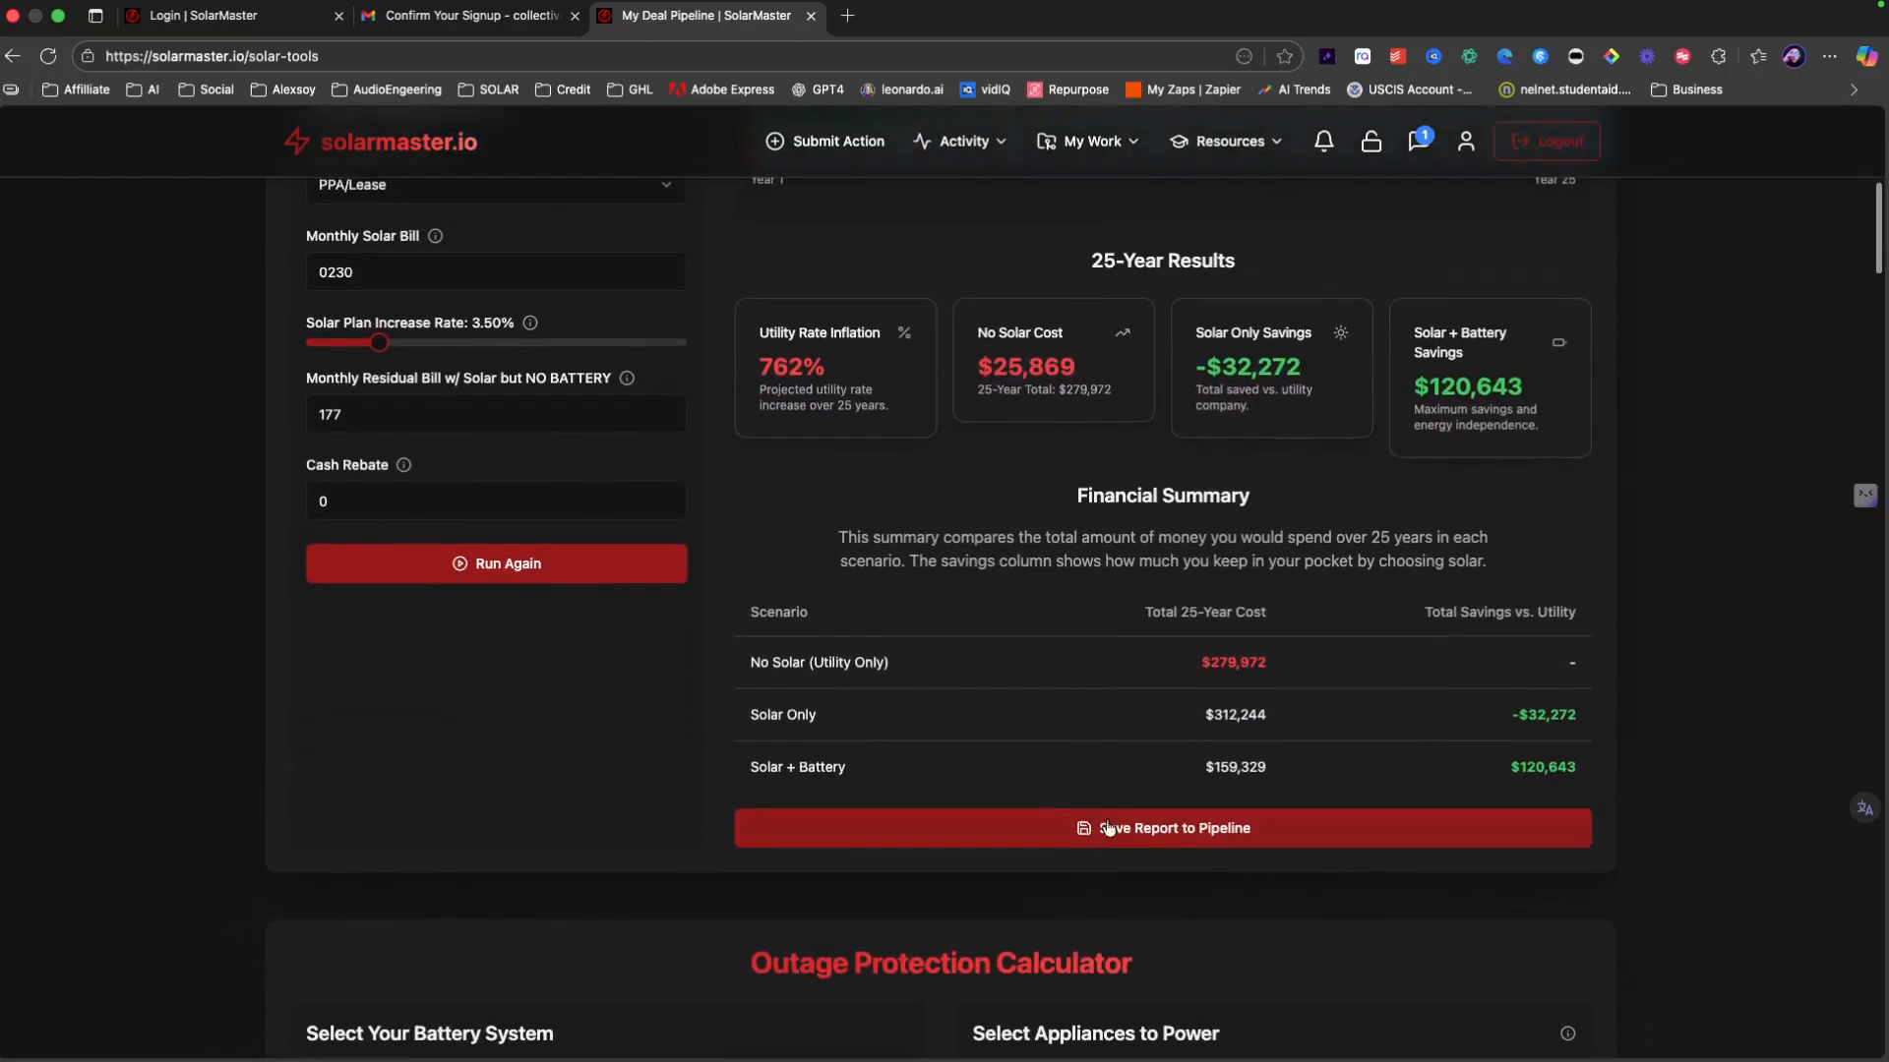
Step: Save the report to the pipeline under the lead's name, then check its New Lead card
left_click(1170, 833)
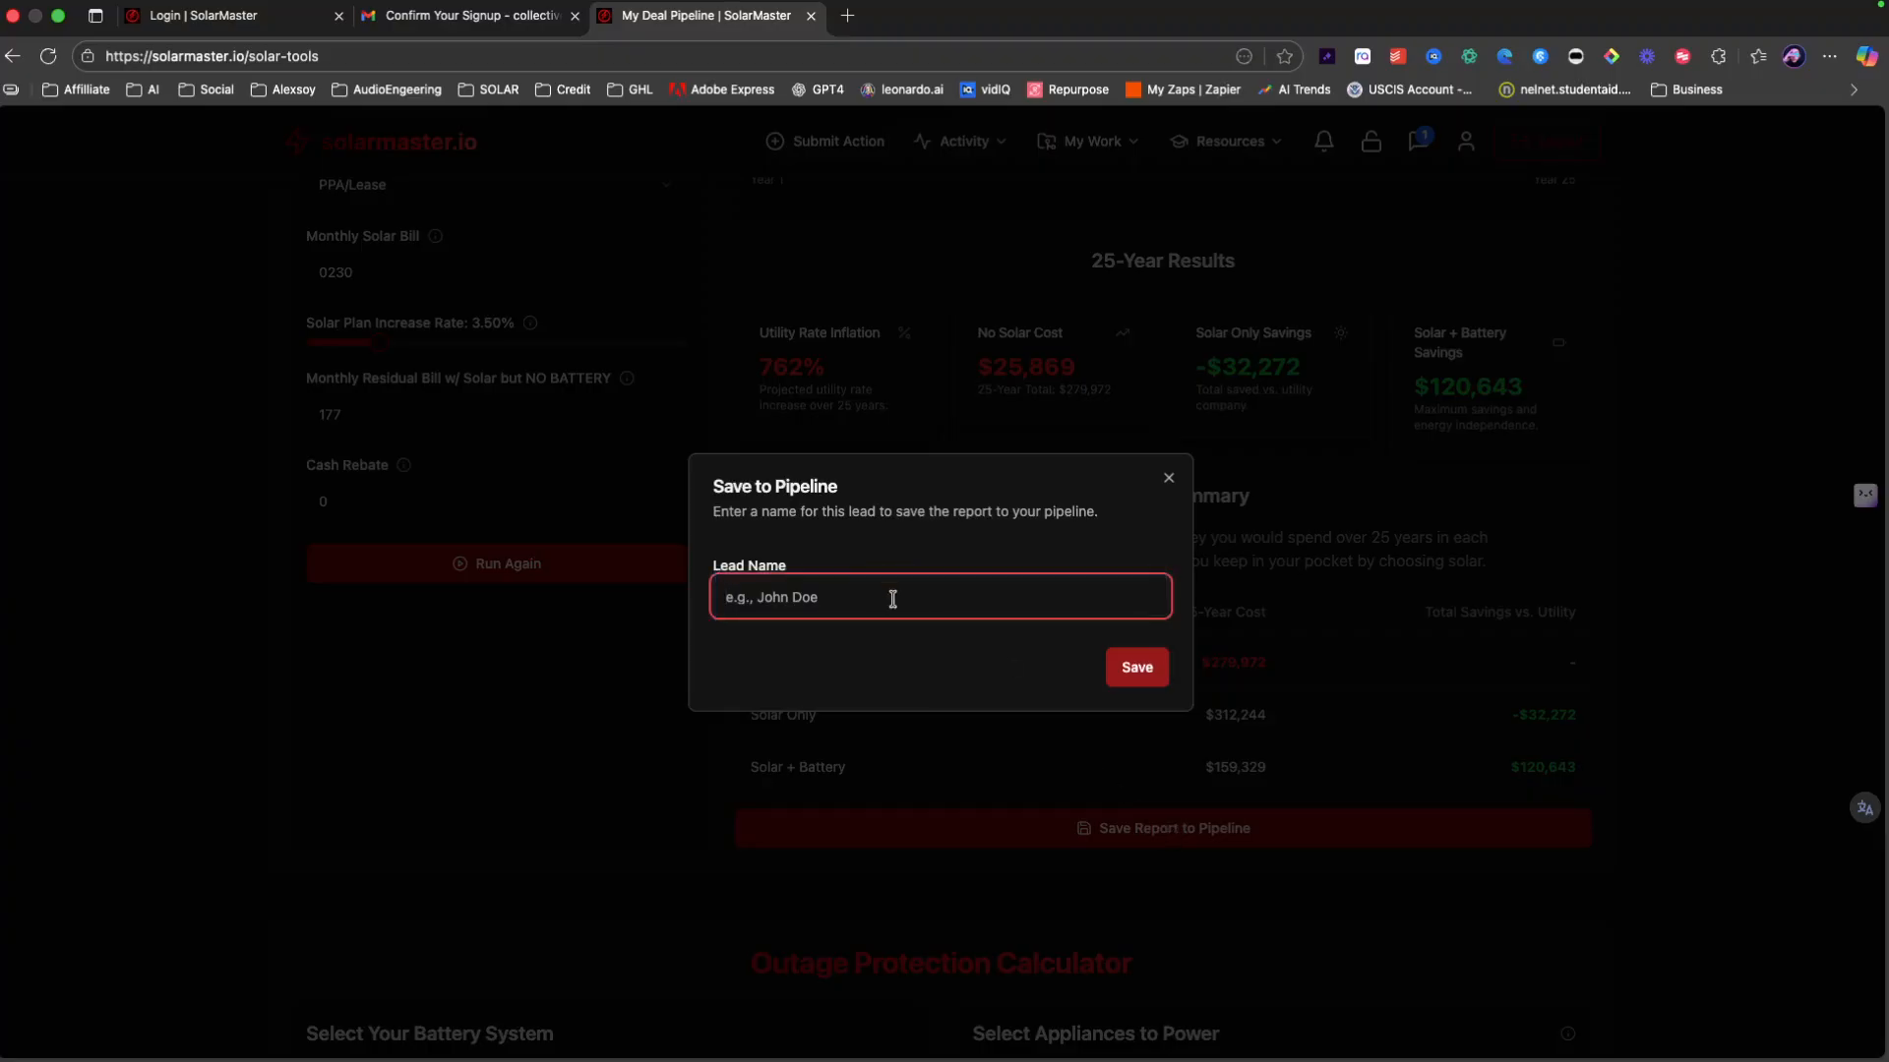
type("Joe")
left_click(1153, 667)
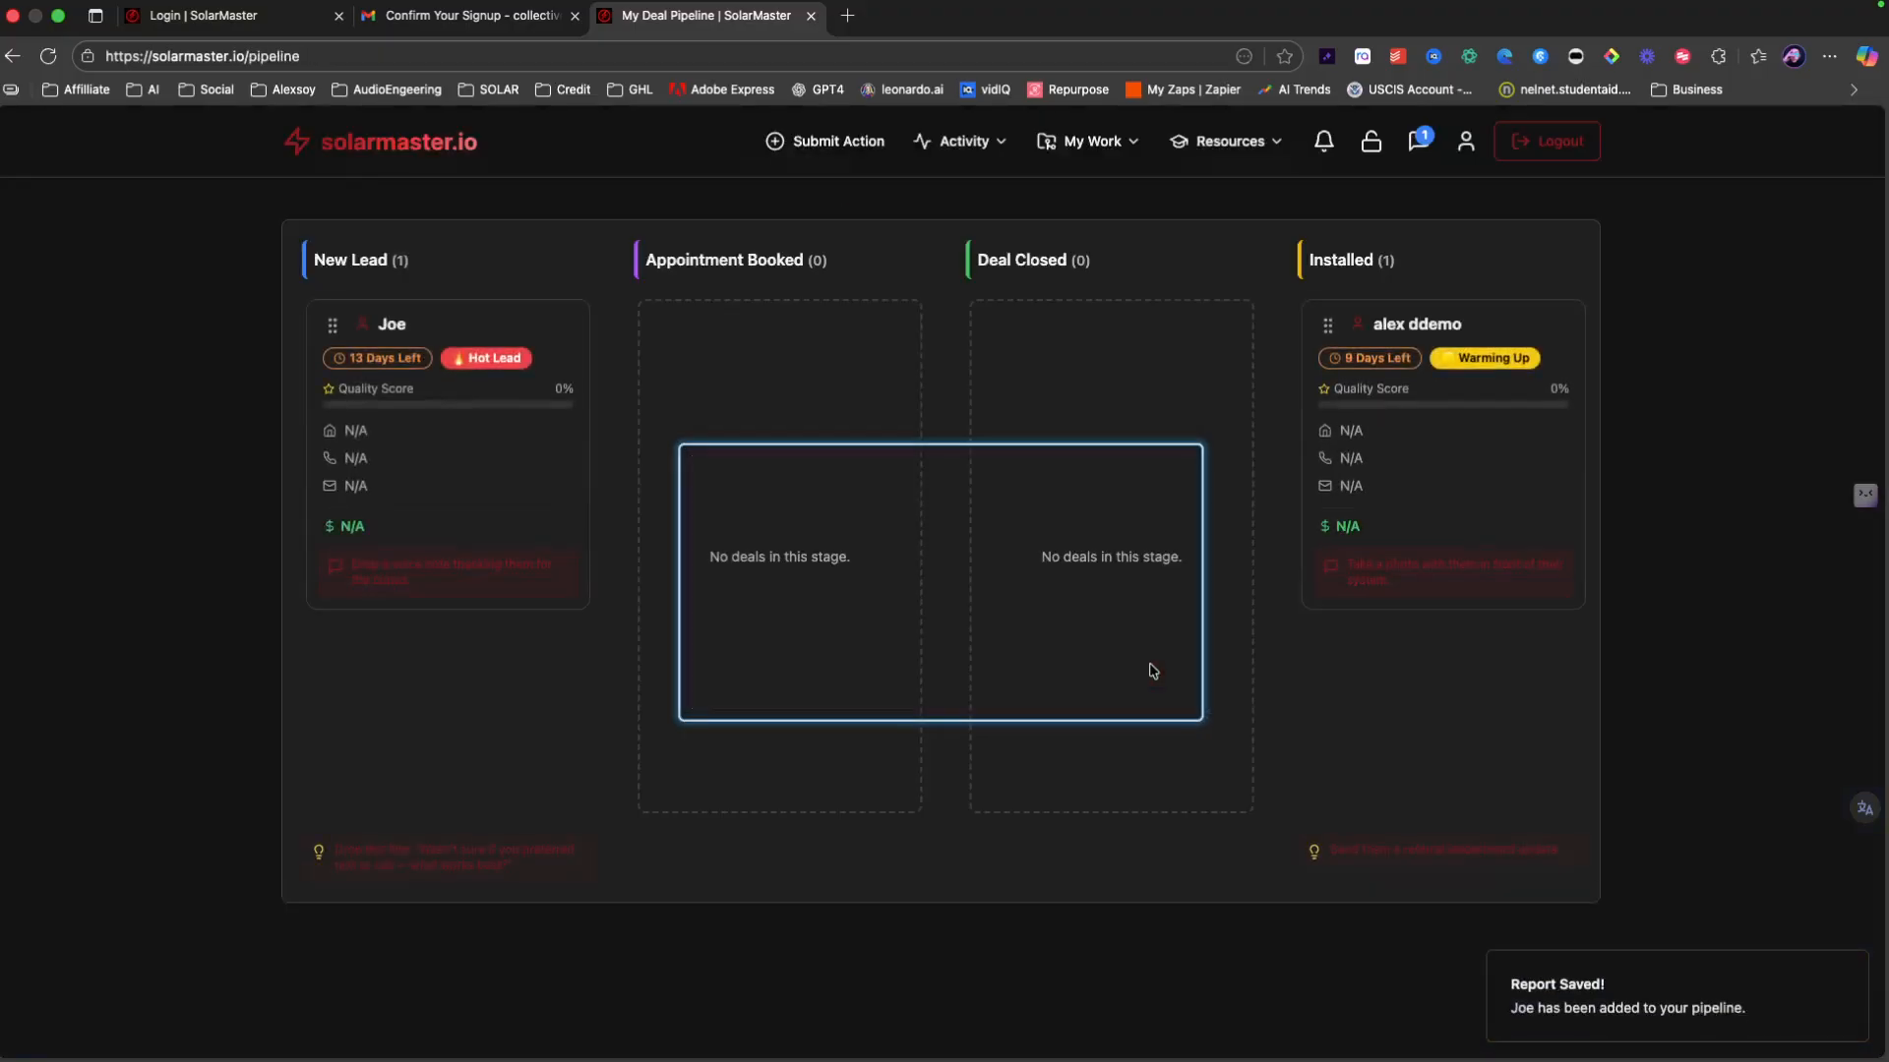
left_click(428, 337)
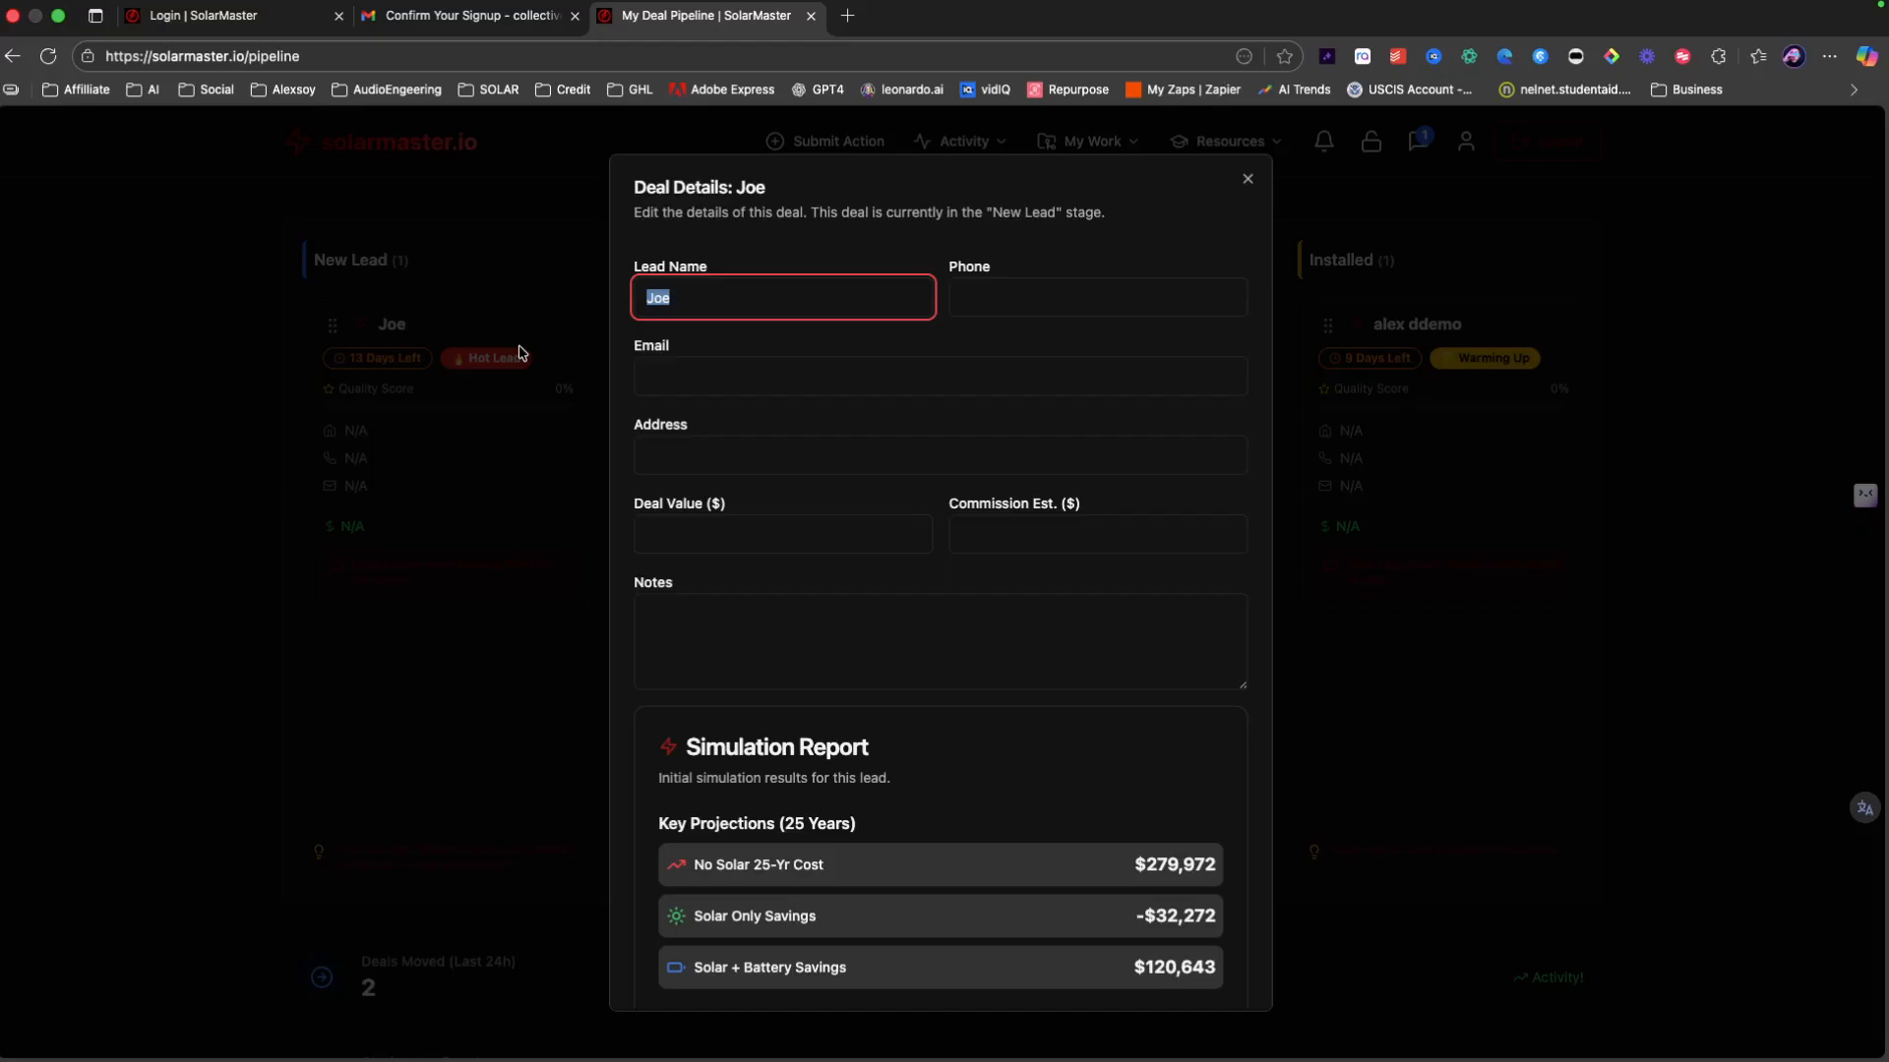
left_click(521, 352)
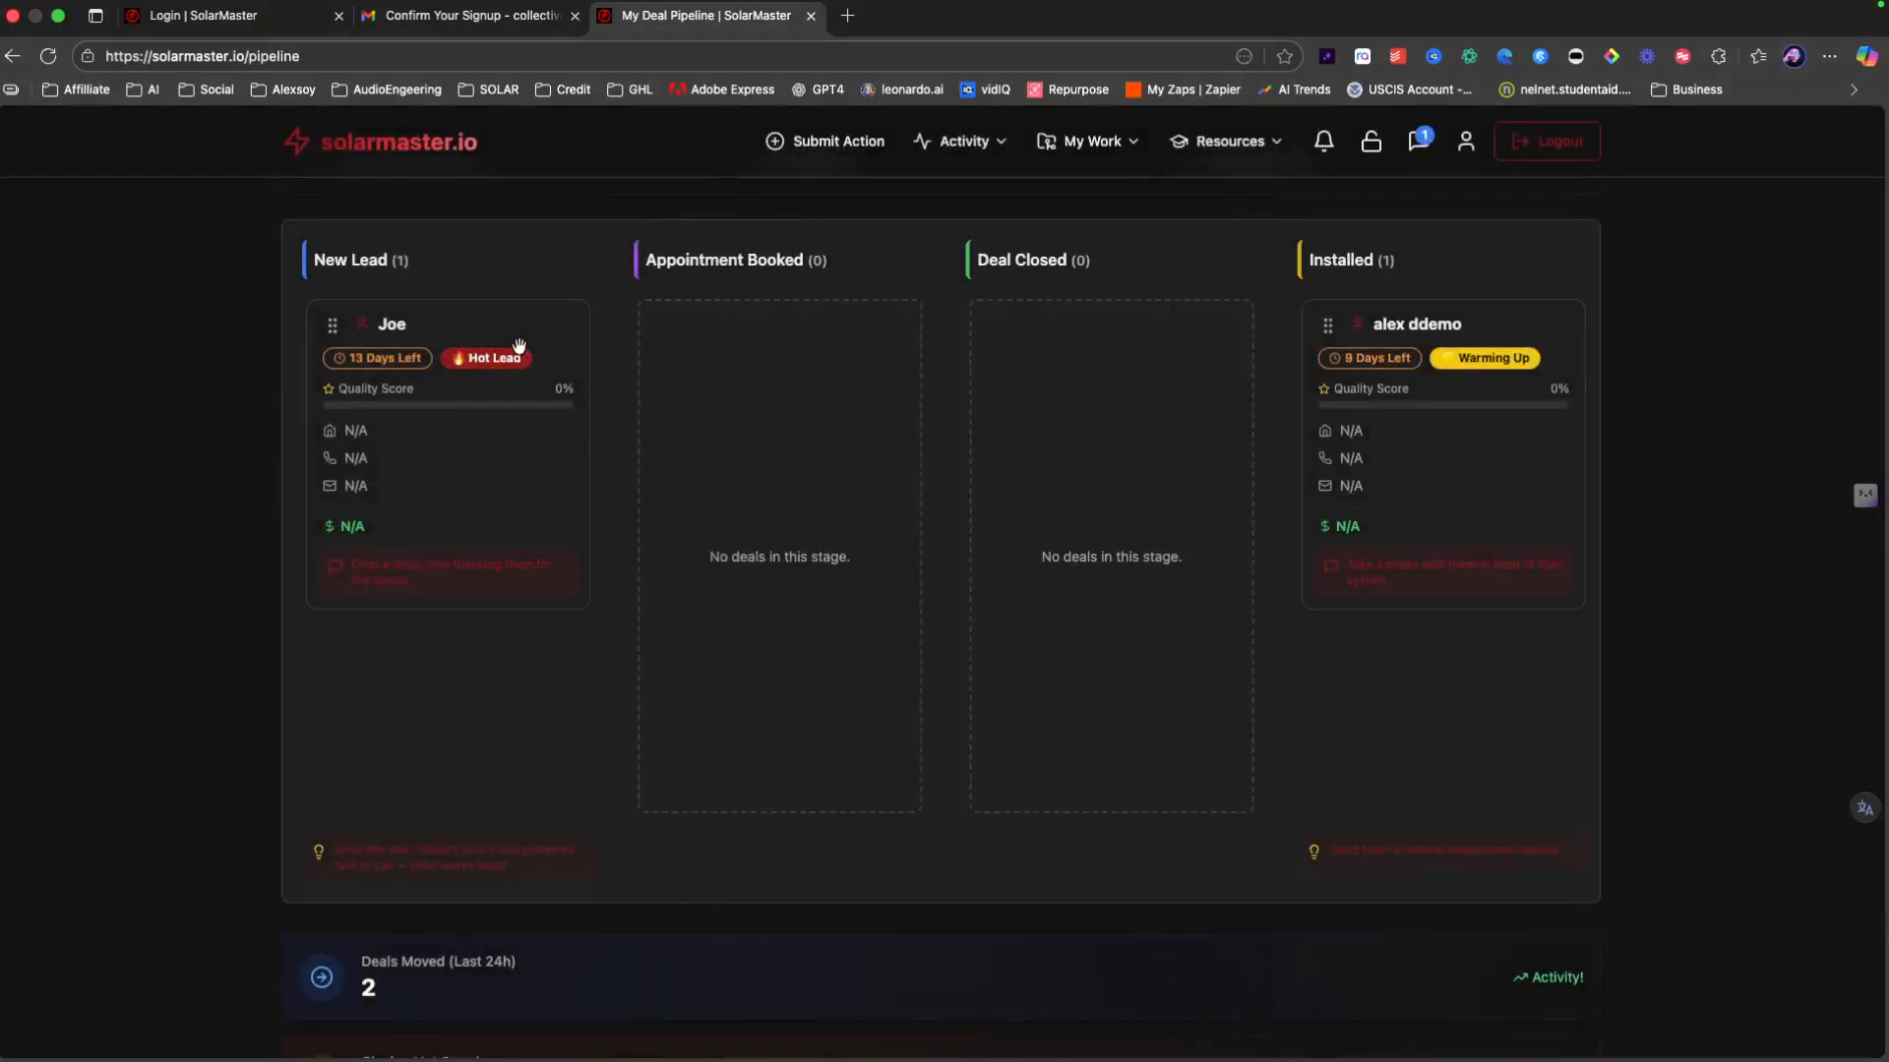
left_click(1086, 148)
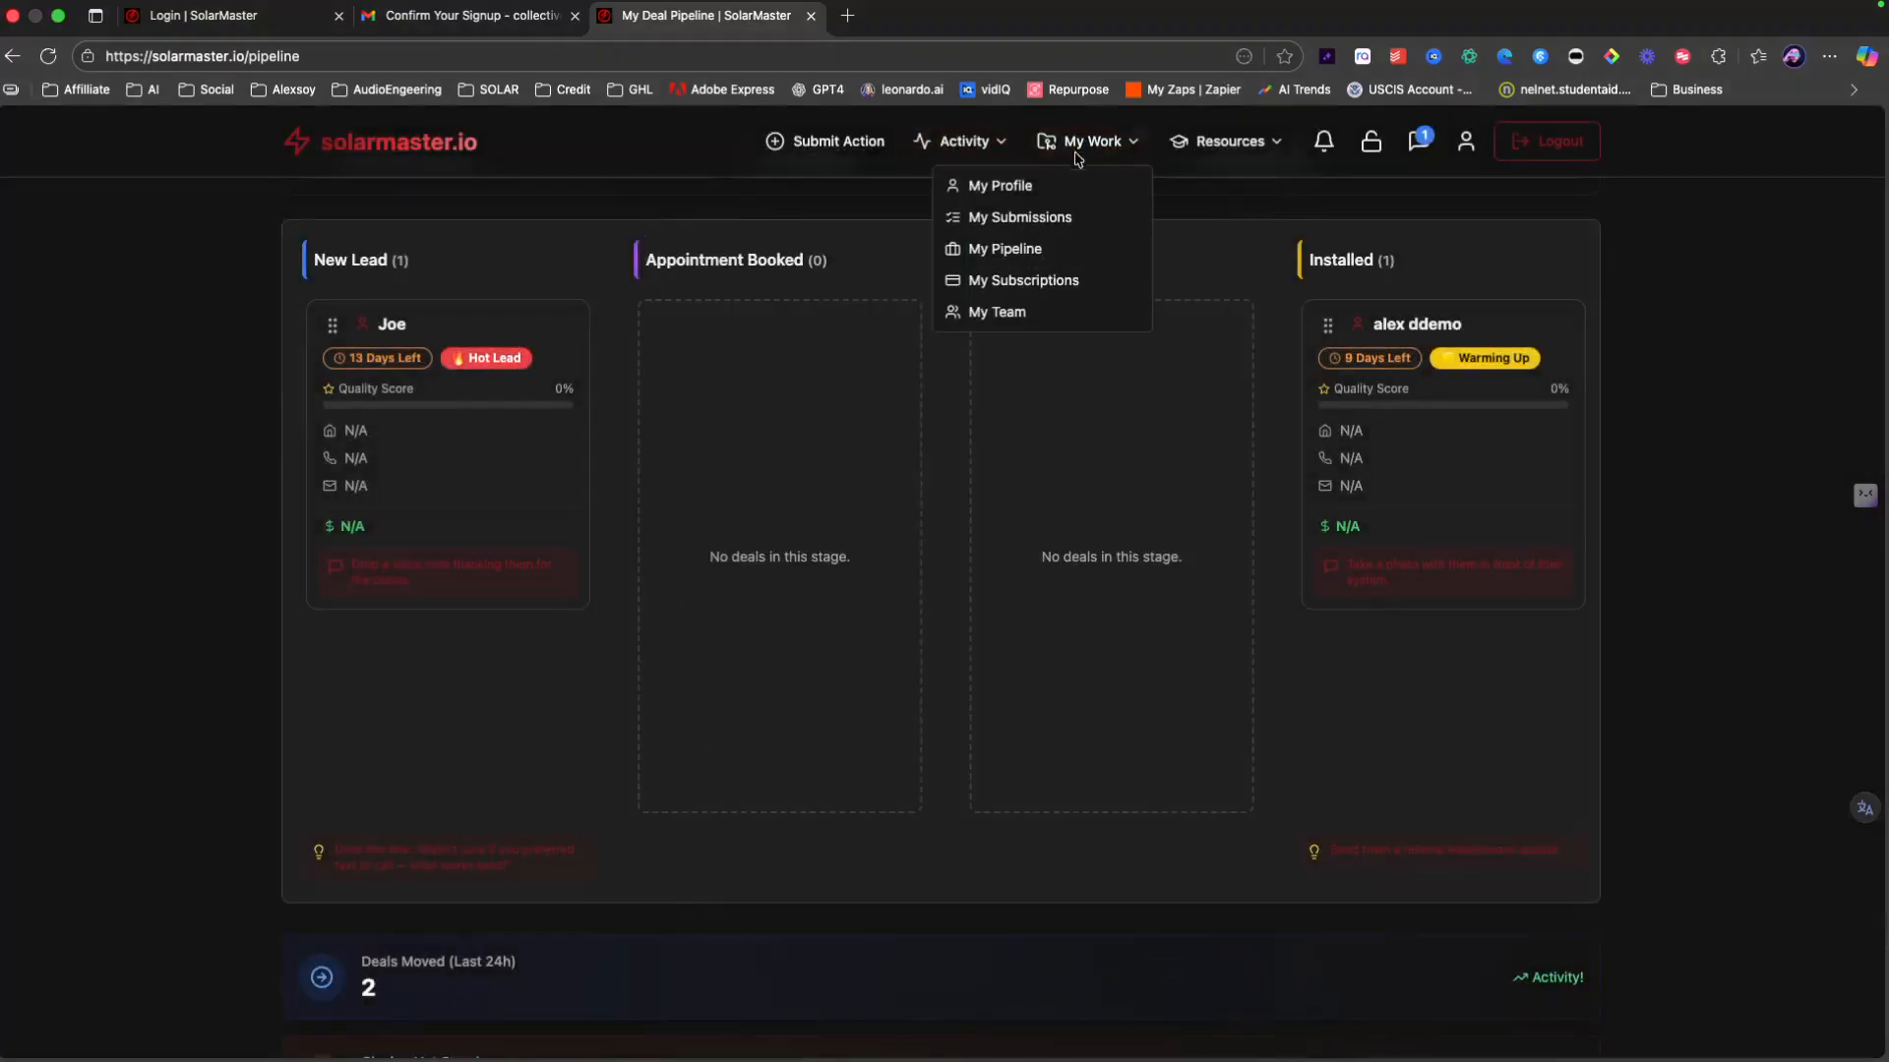
Step: Review the details of the pending 500 XP New Lead submission in My Submissions
left_click(984, 215)
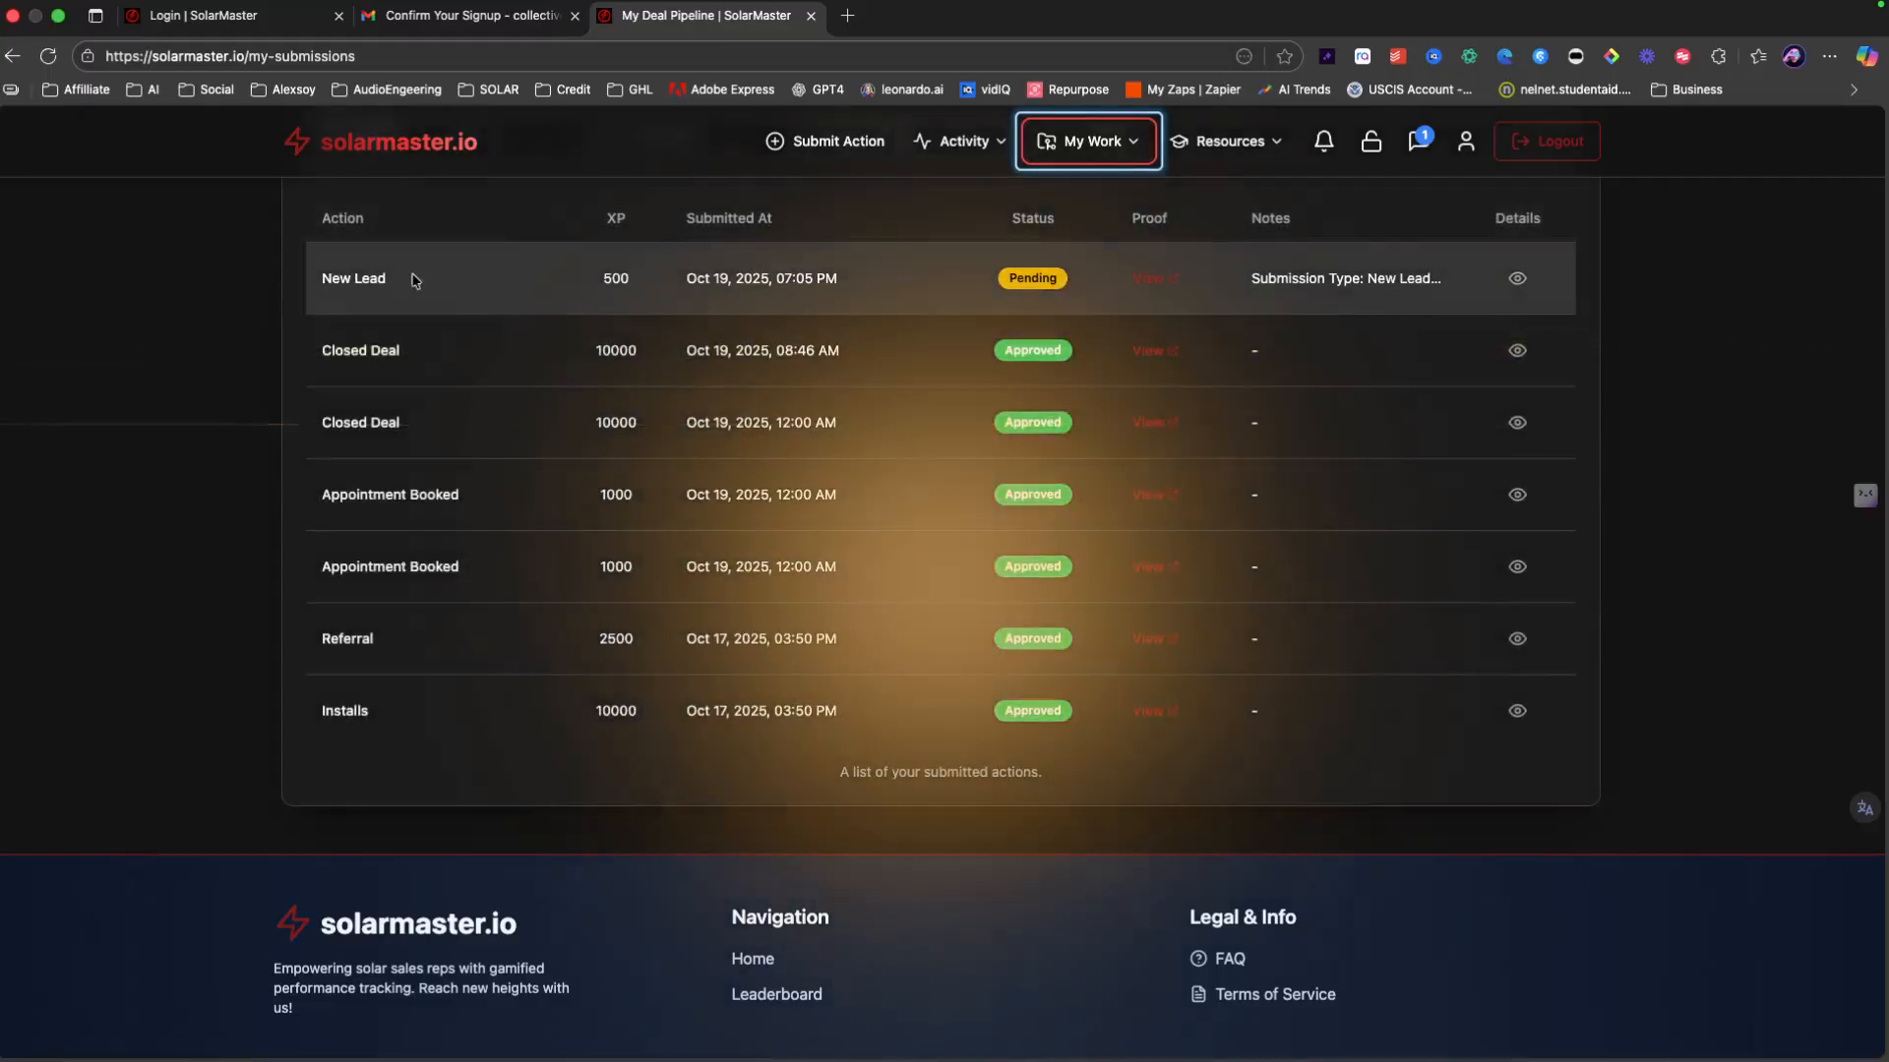
left_click(1517, 279)
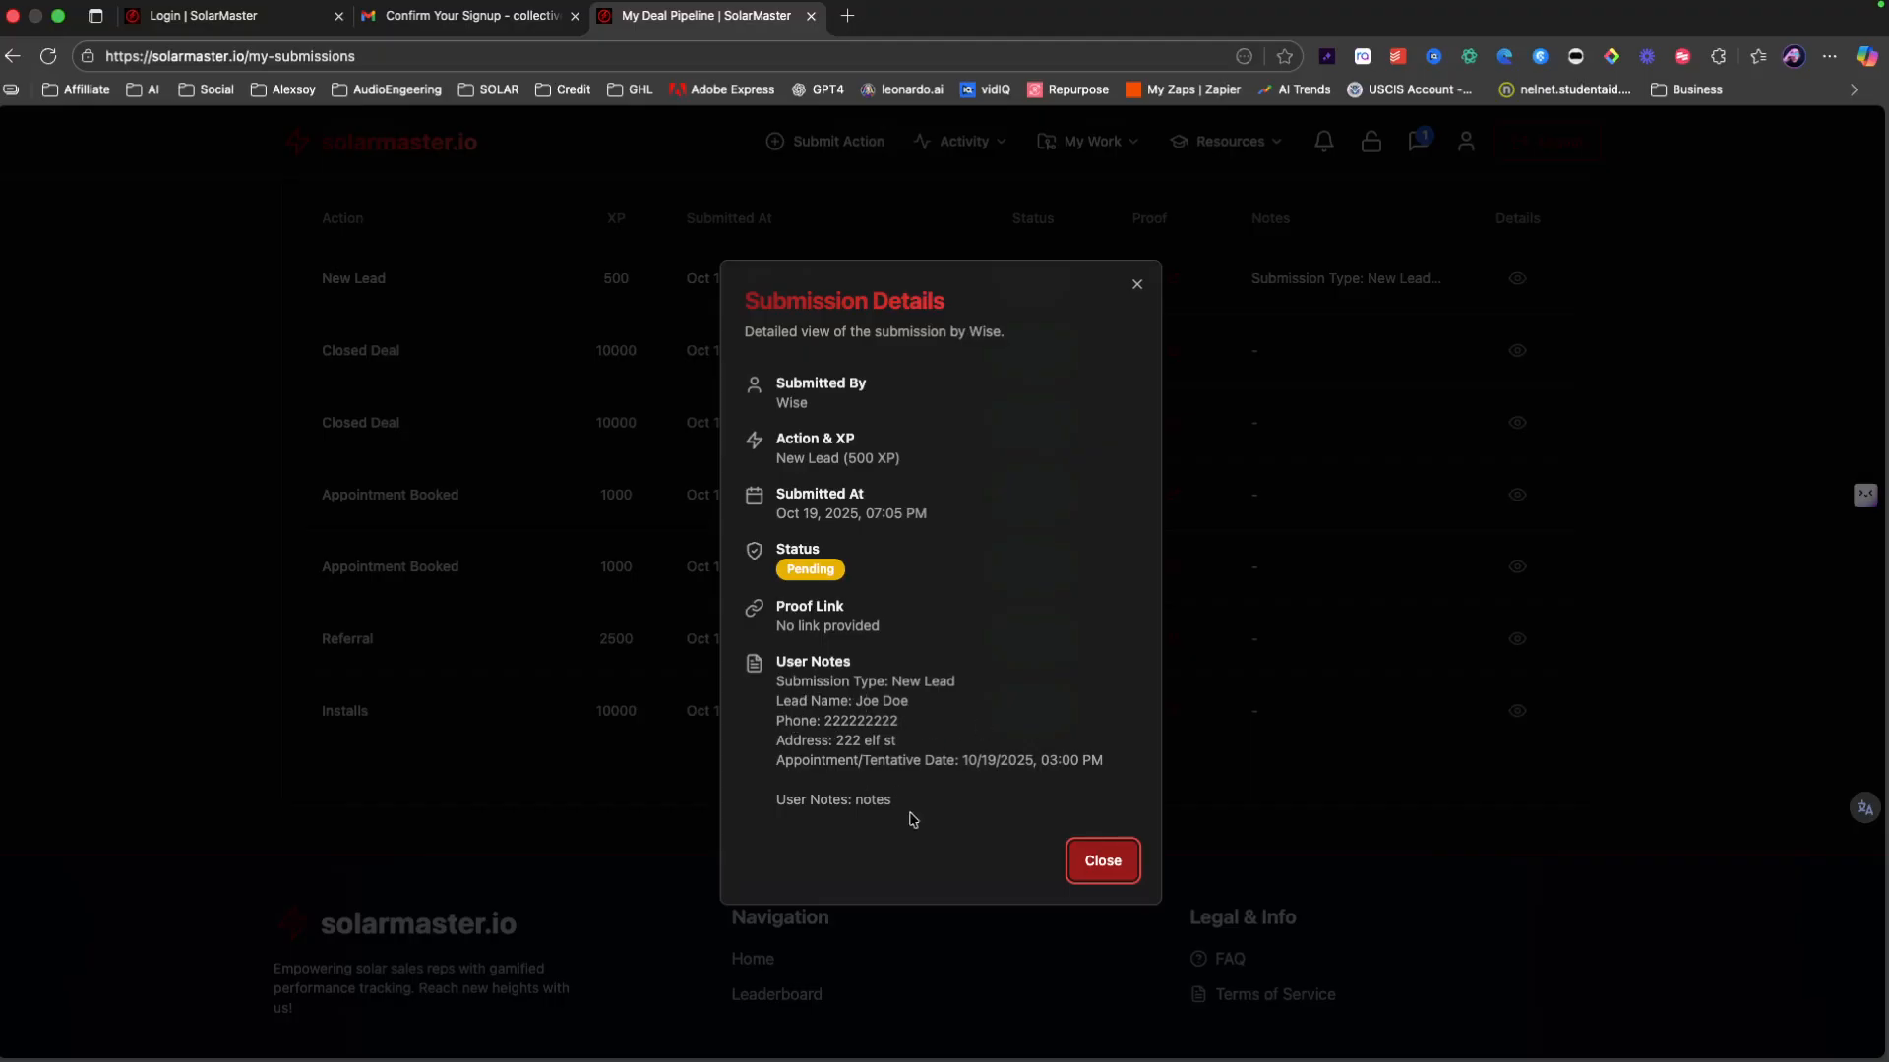
left_click(1102, 861)
scroll(787, 322, "up", 3)
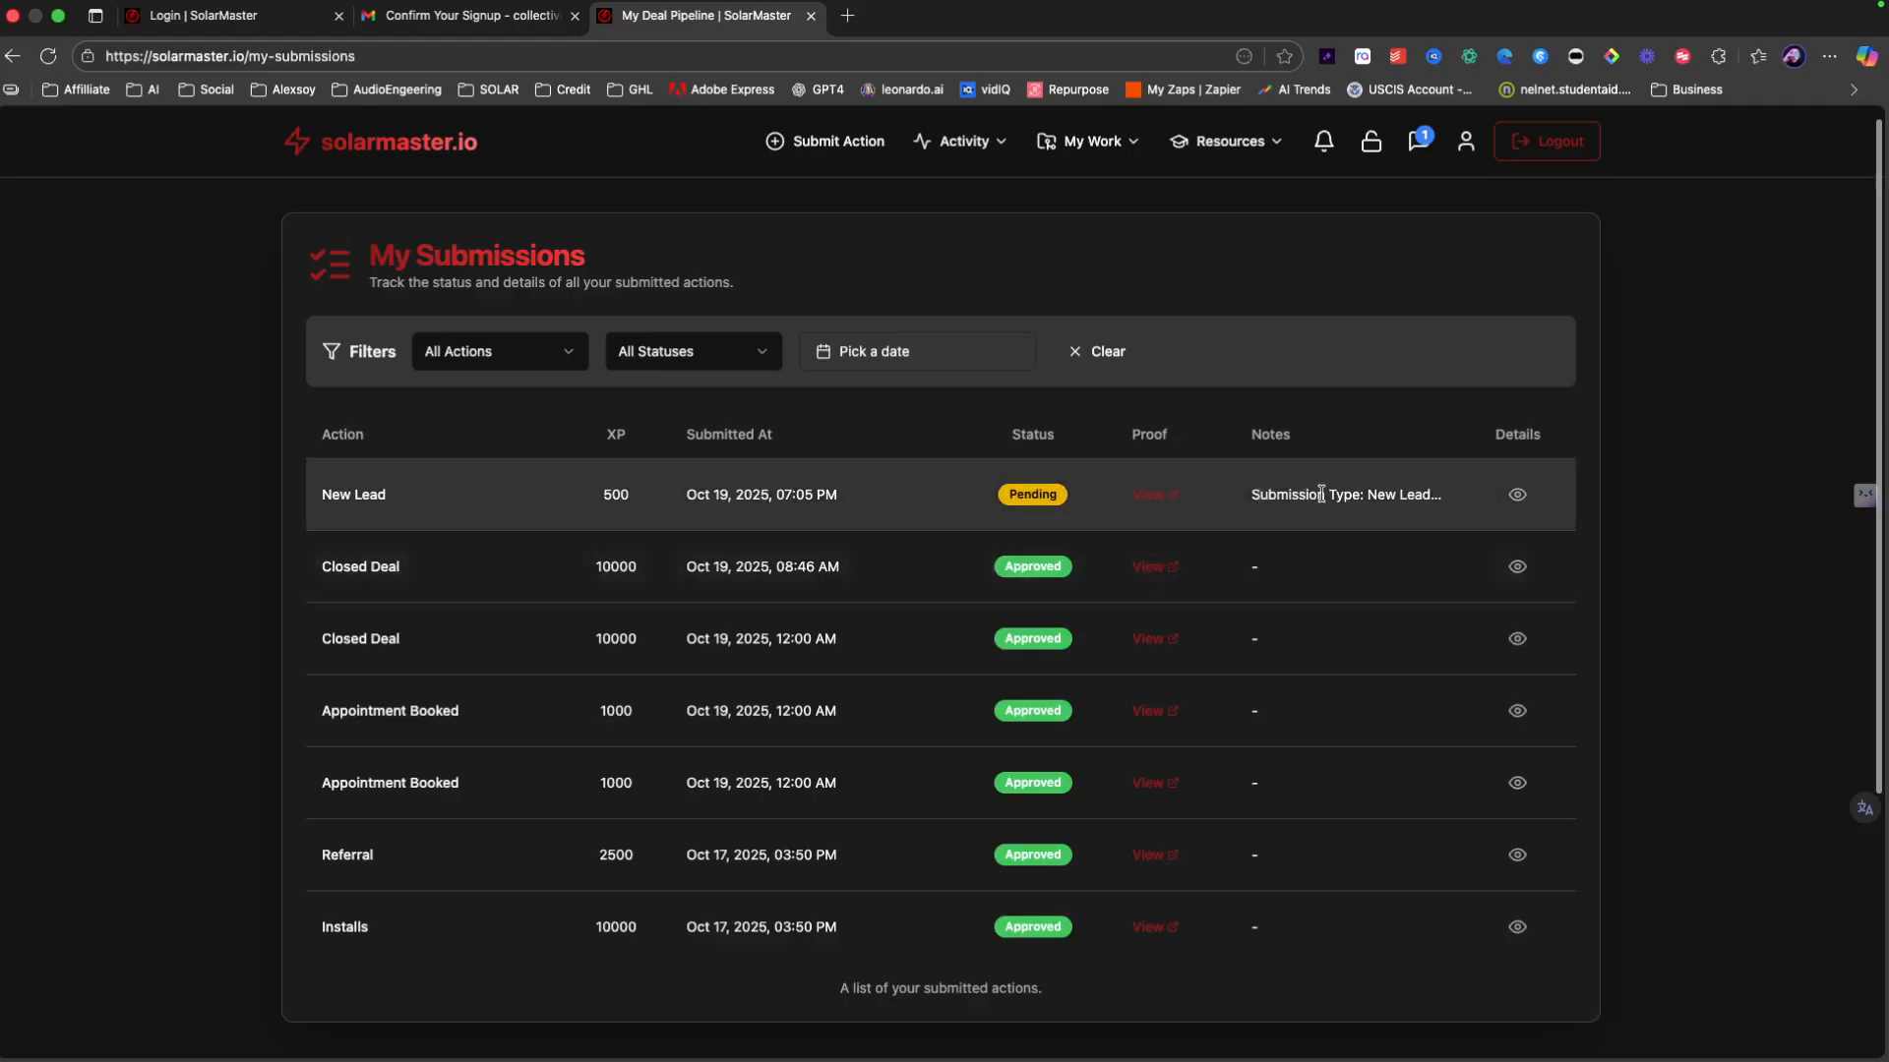
left_click(1503, 502)
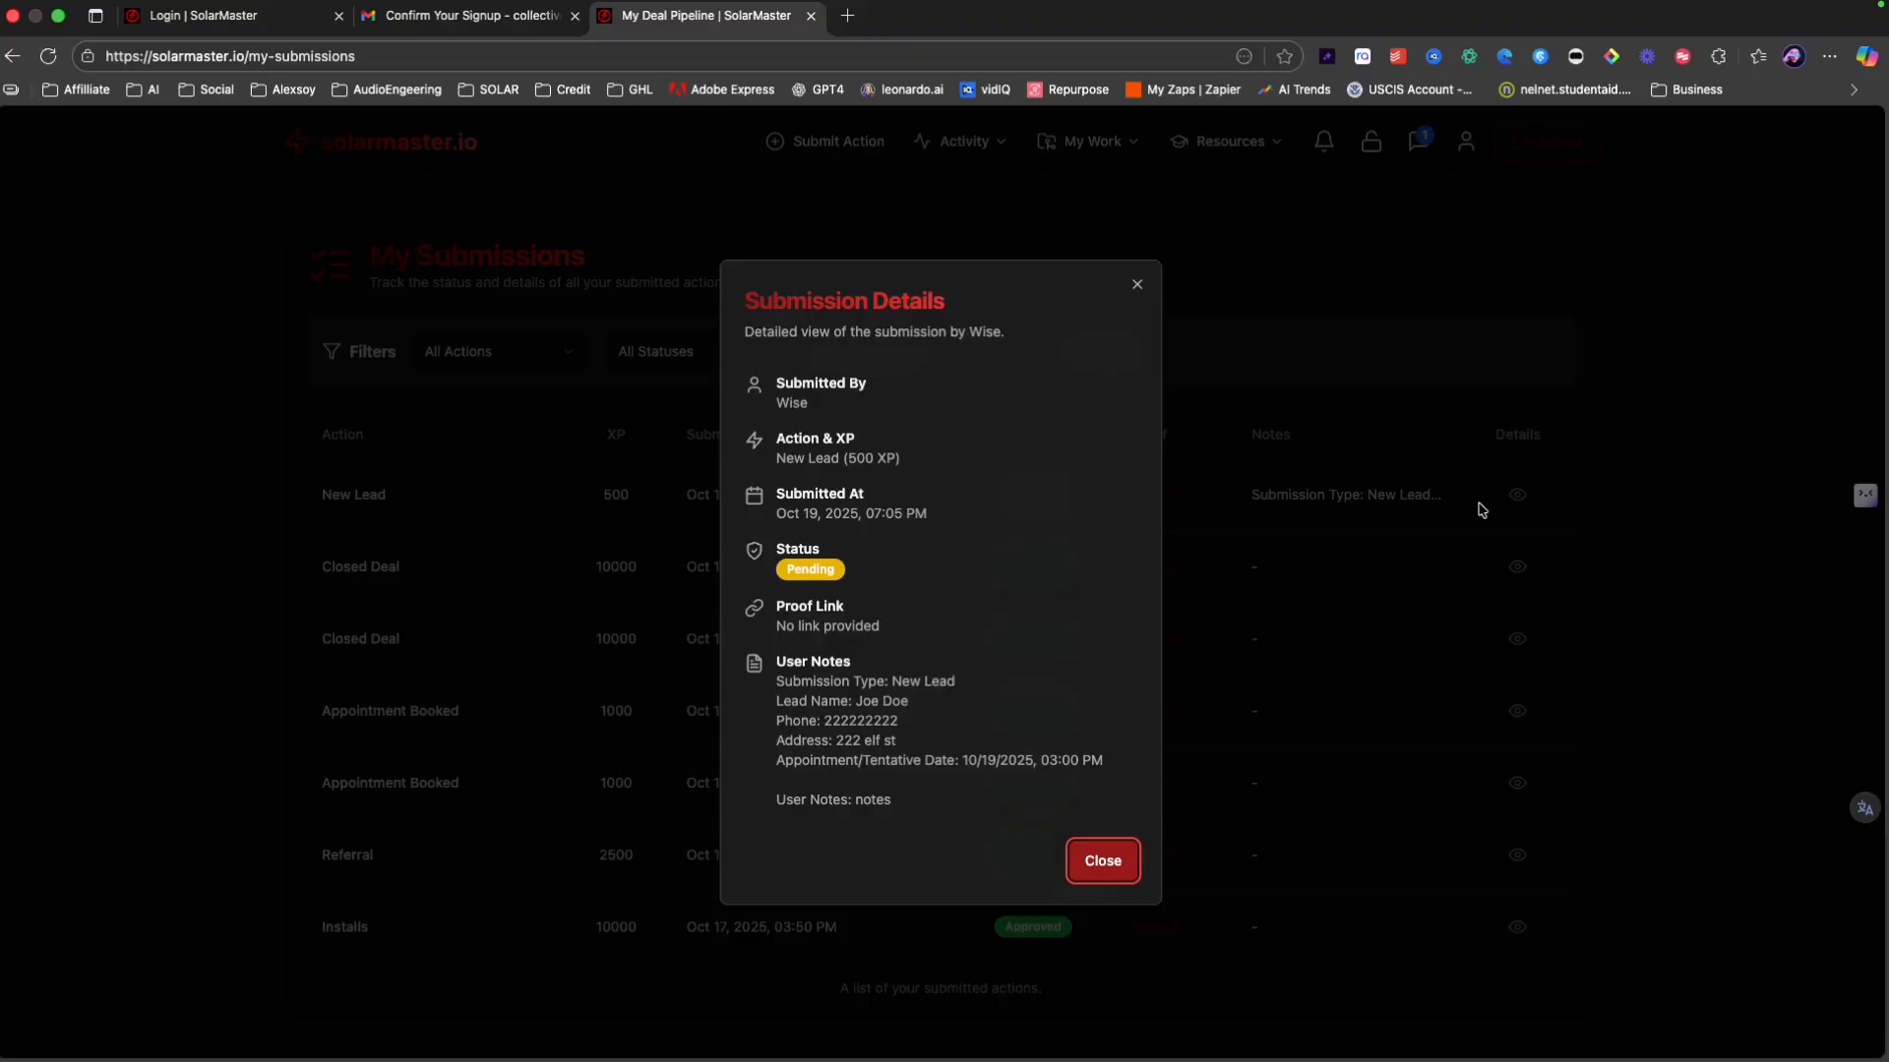
left_click(1482, 510)
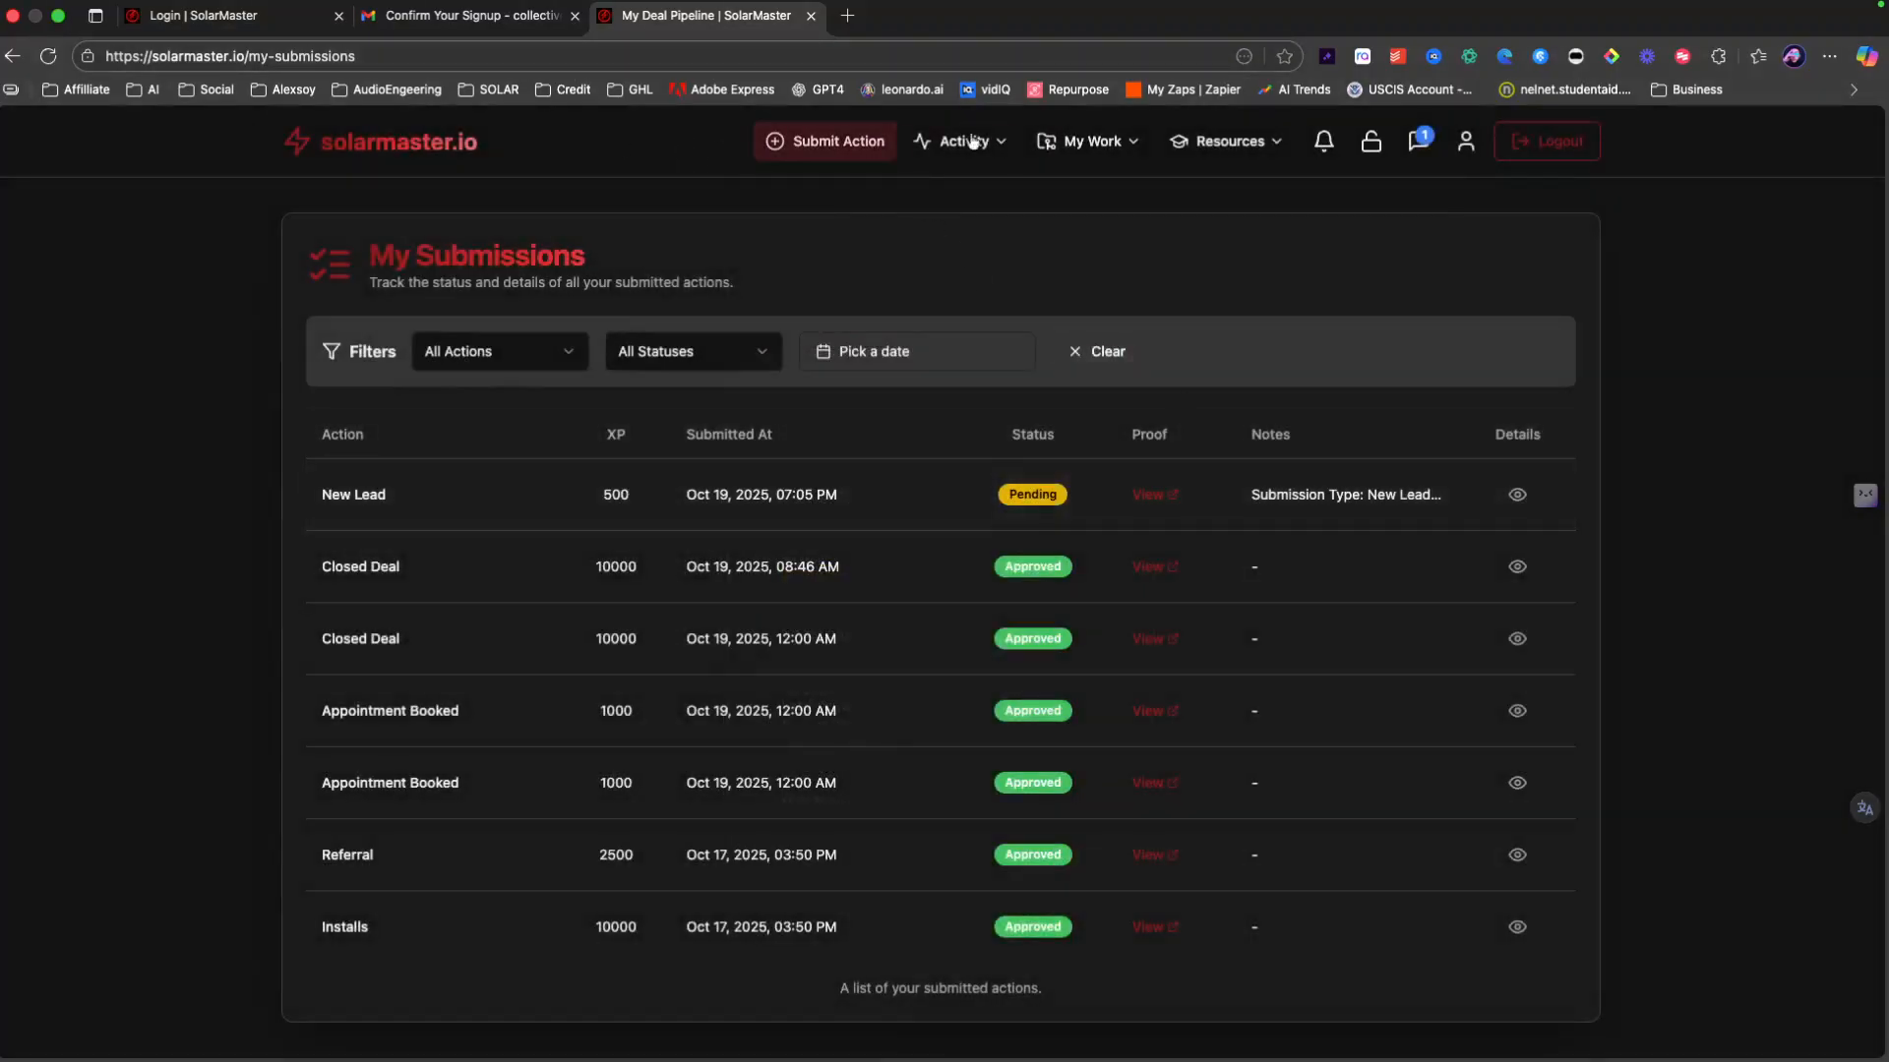
left_click(1067, 148)
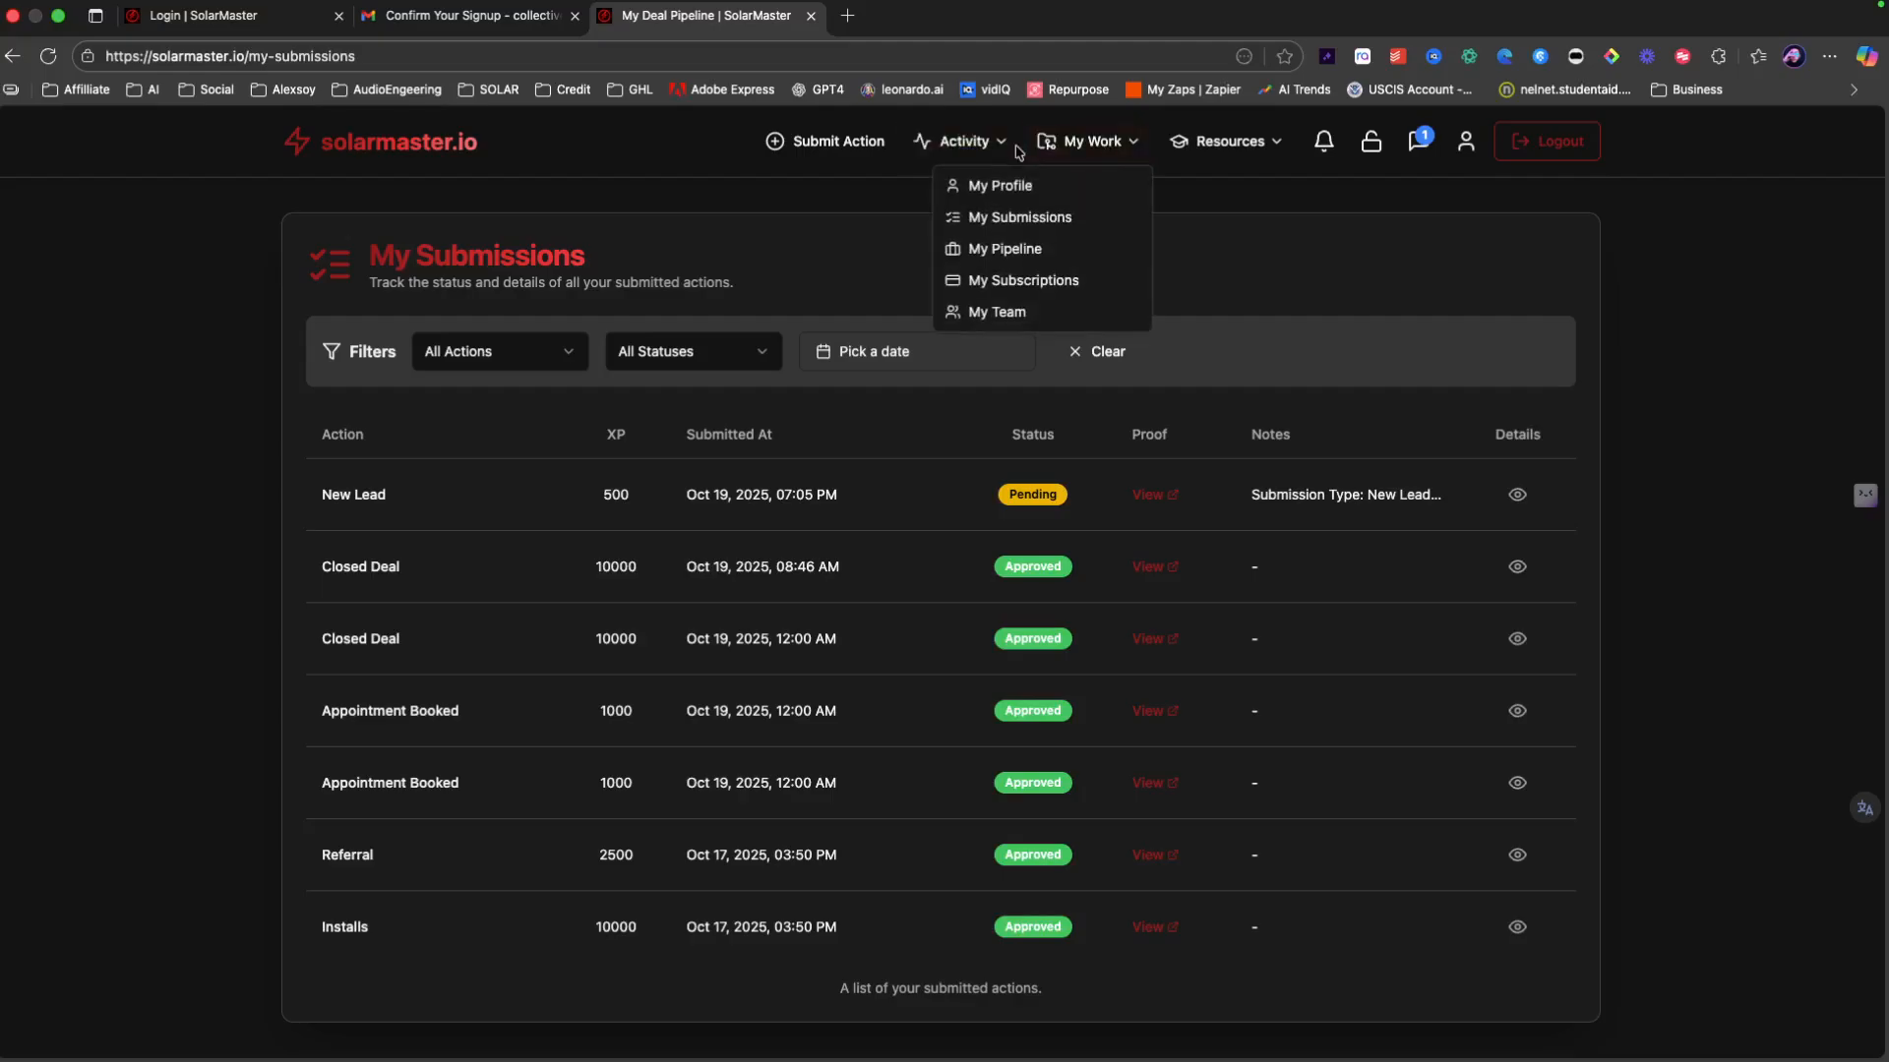
Step: Back in My Pipeline, autofill the new lead's email, phone and address from saved info
left_click(1013, 250)
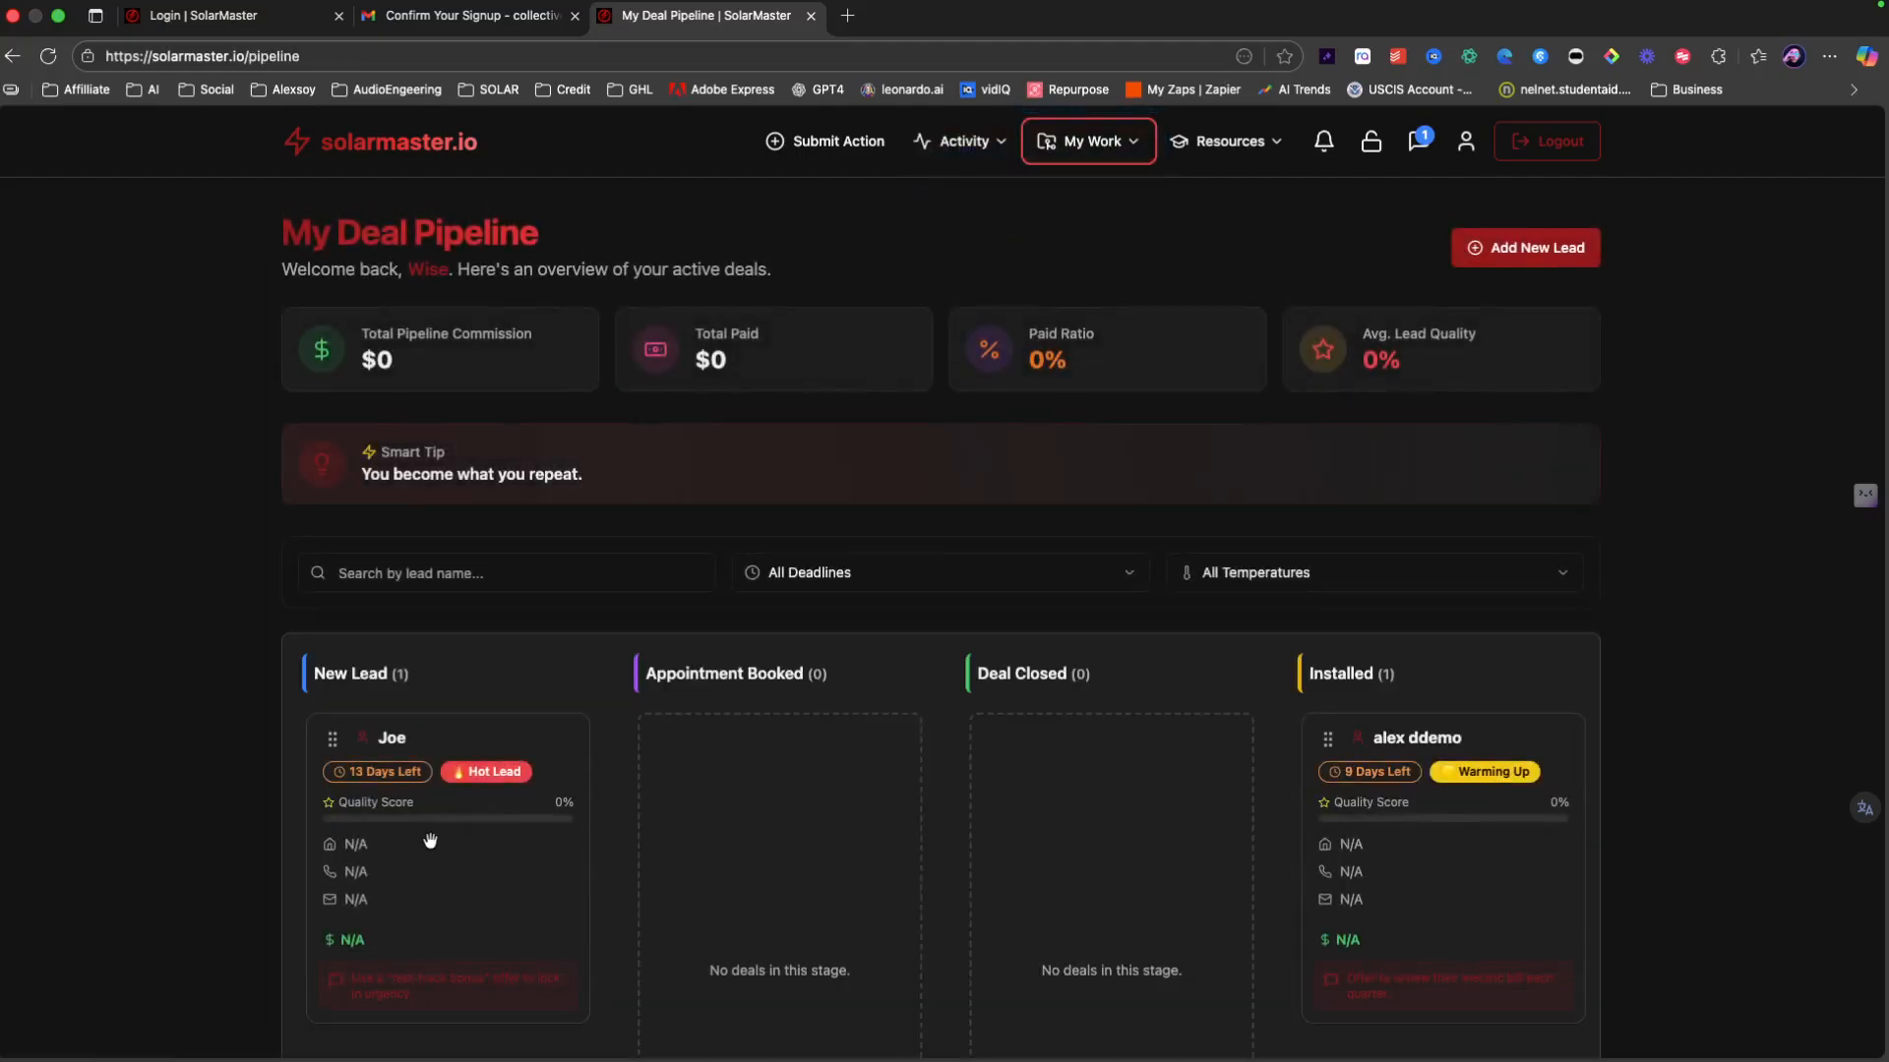
left_click(430, 841)
scroll(857, 588, "down", 5)
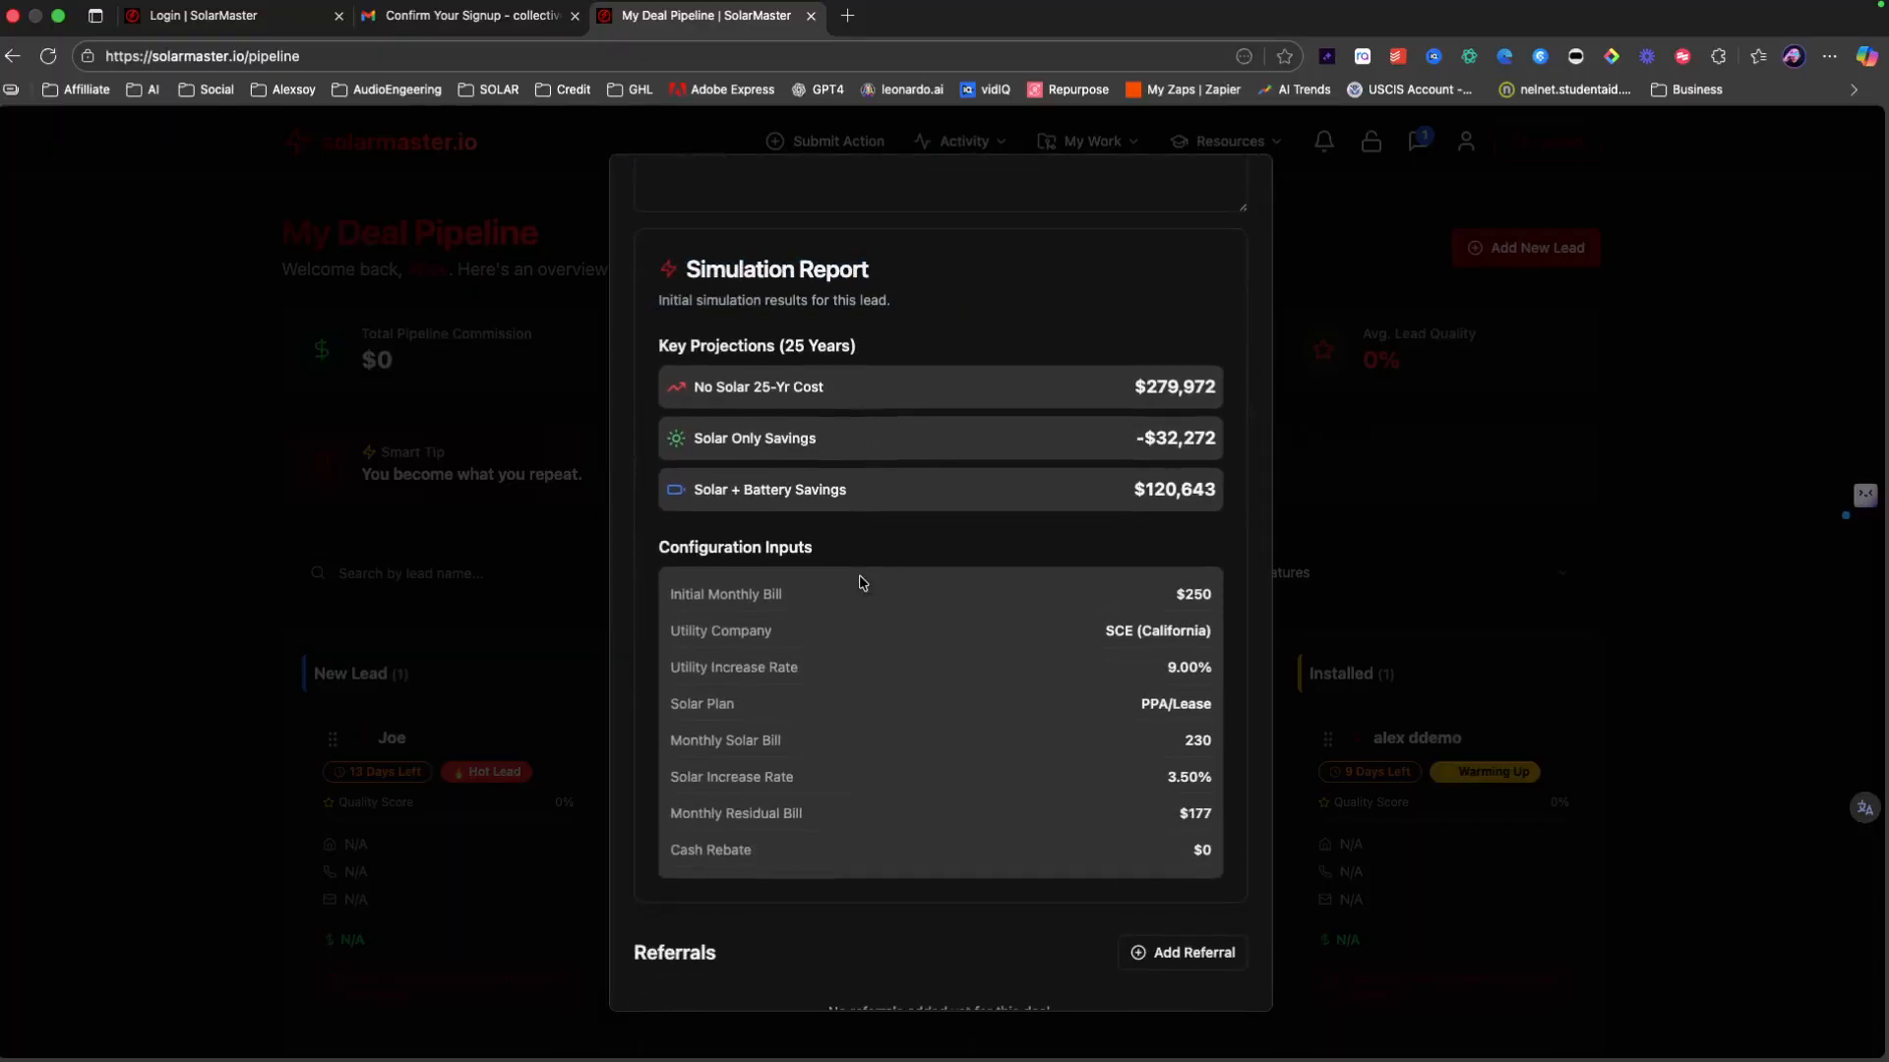
scroll(792, 584, "up", 5)
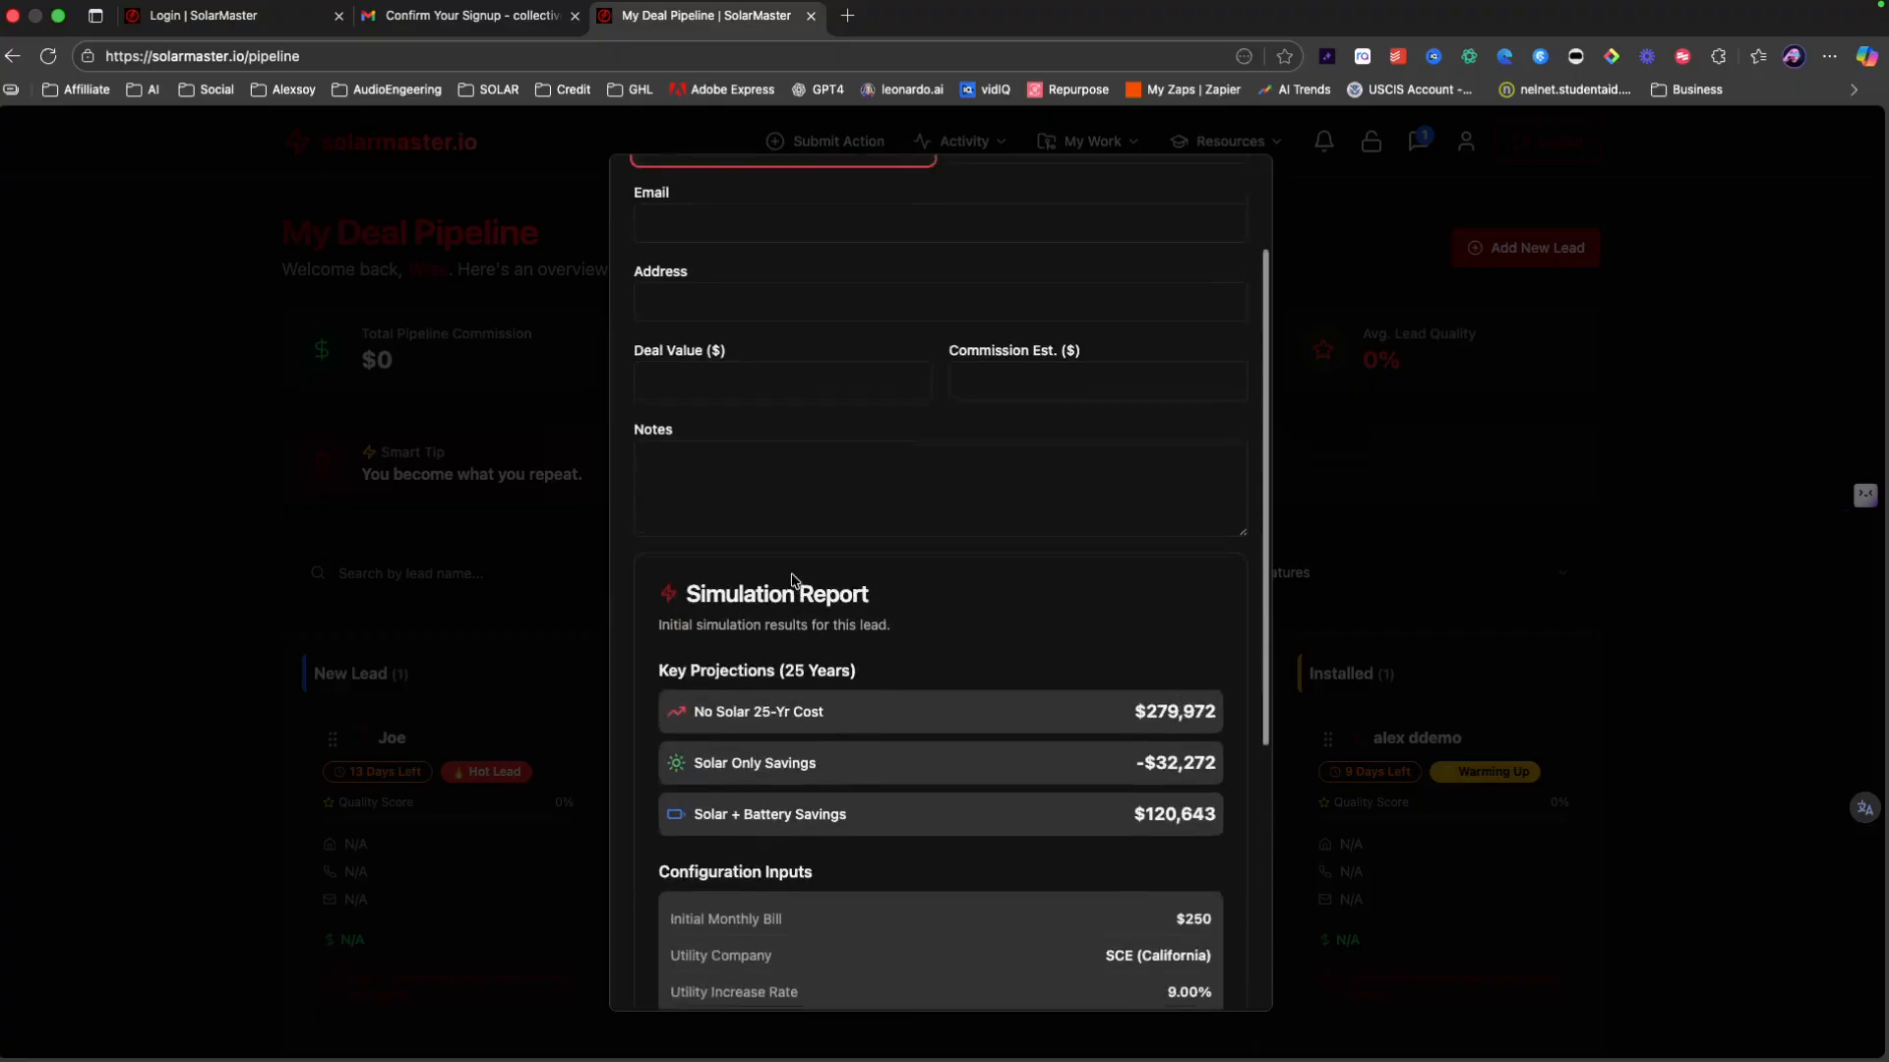
left_click(699, 378)
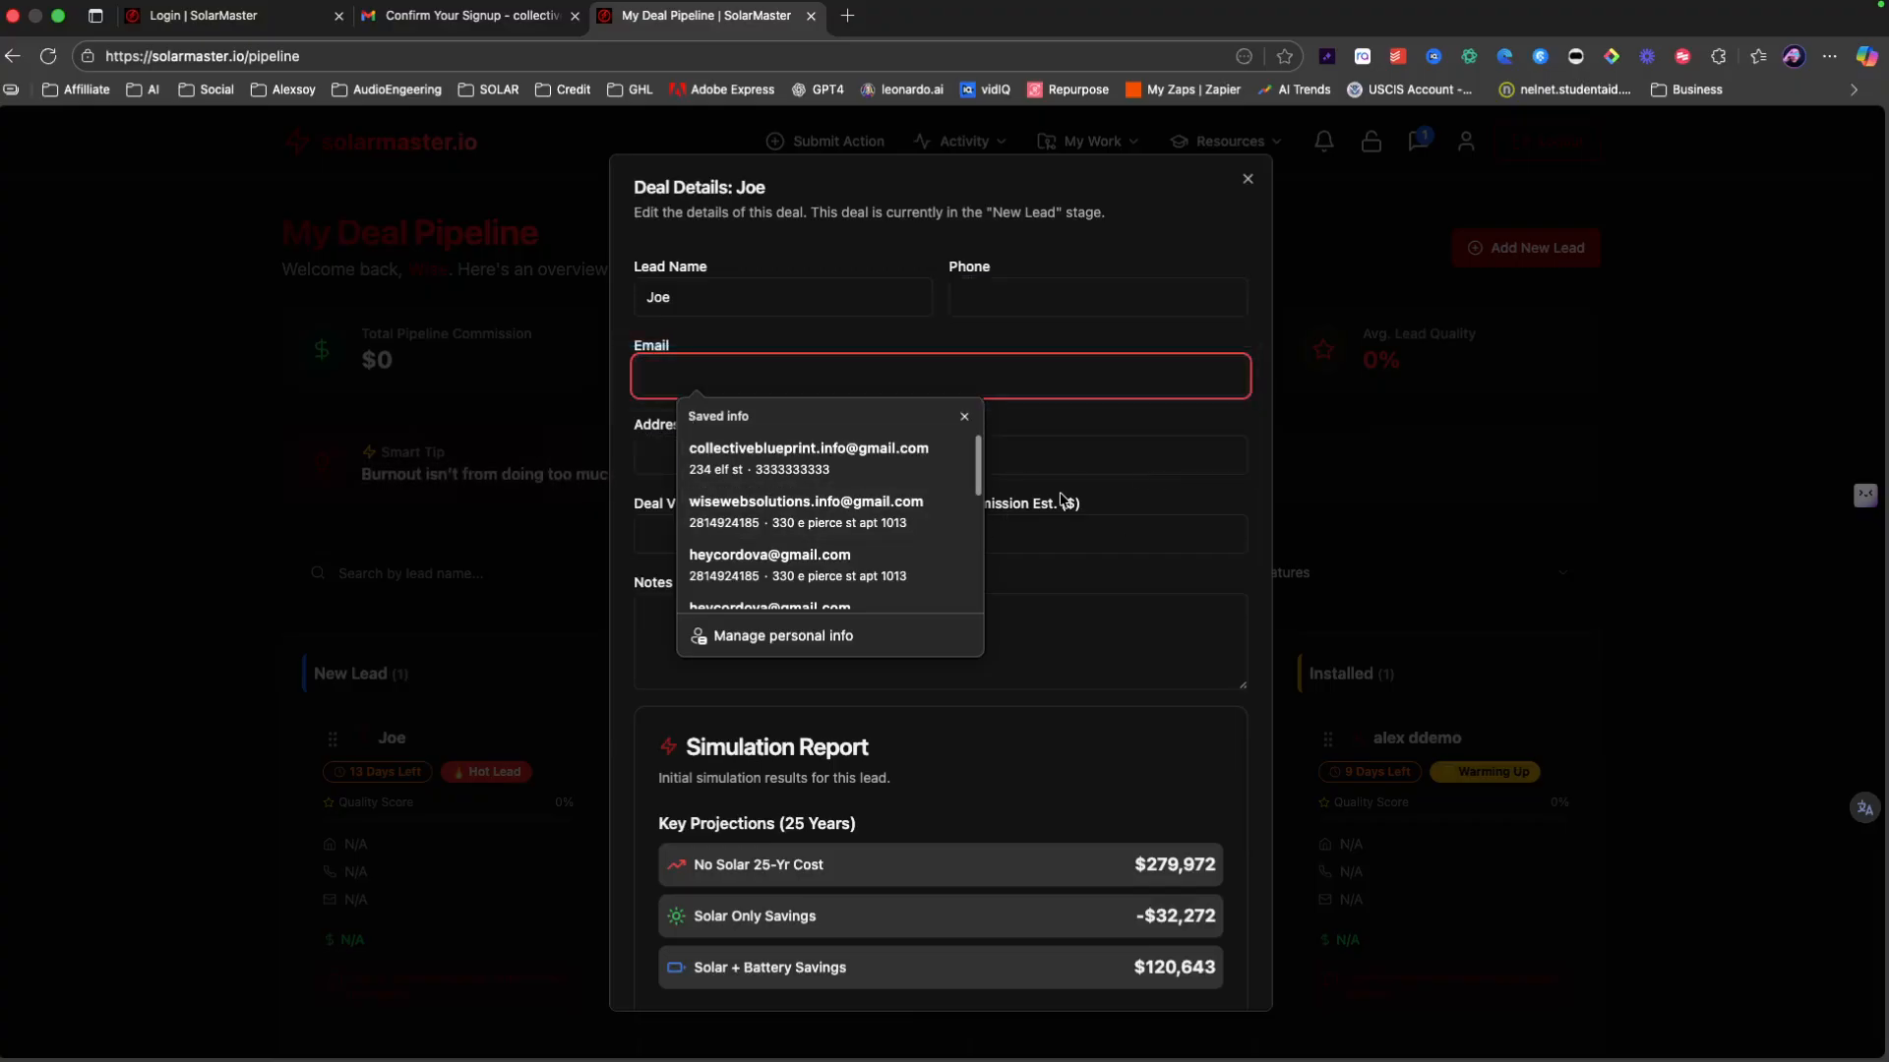
left_click(808, 458)
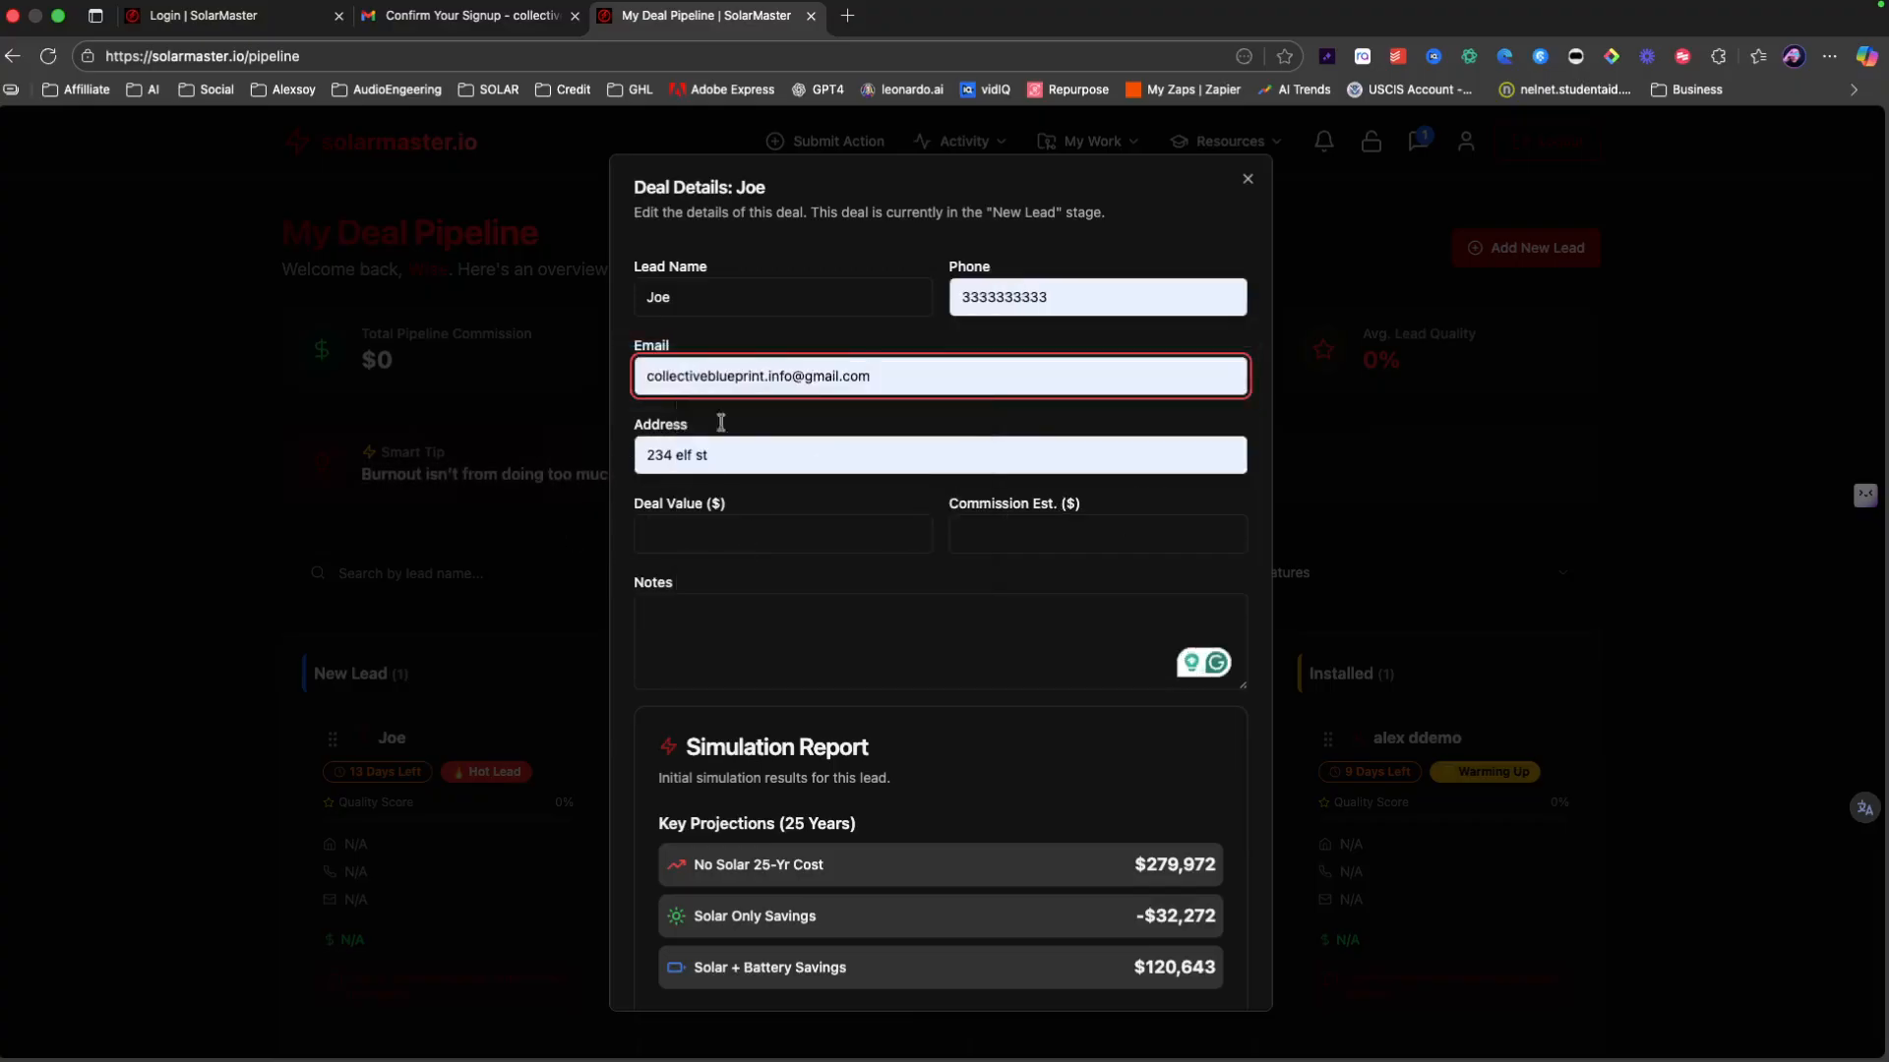
left_click(1360, 295)
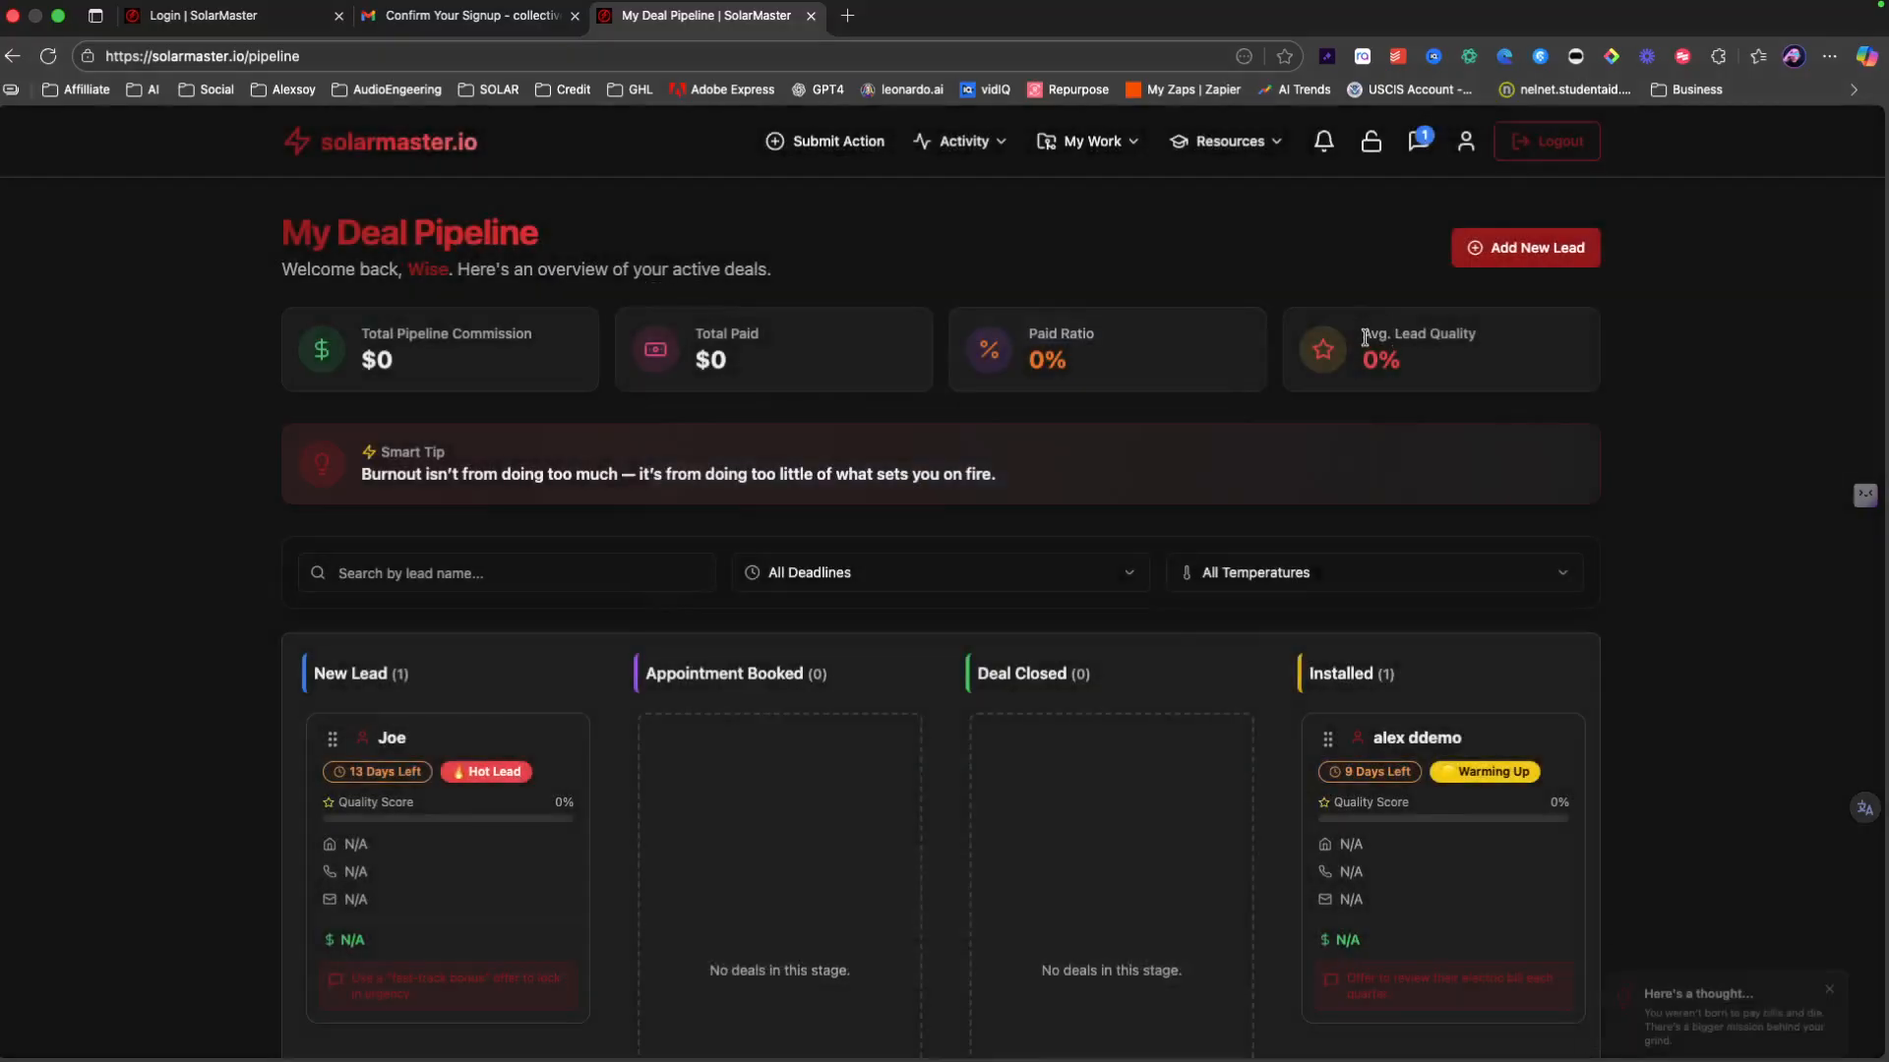
left_click_drag(1362, 333, 1482, 340)
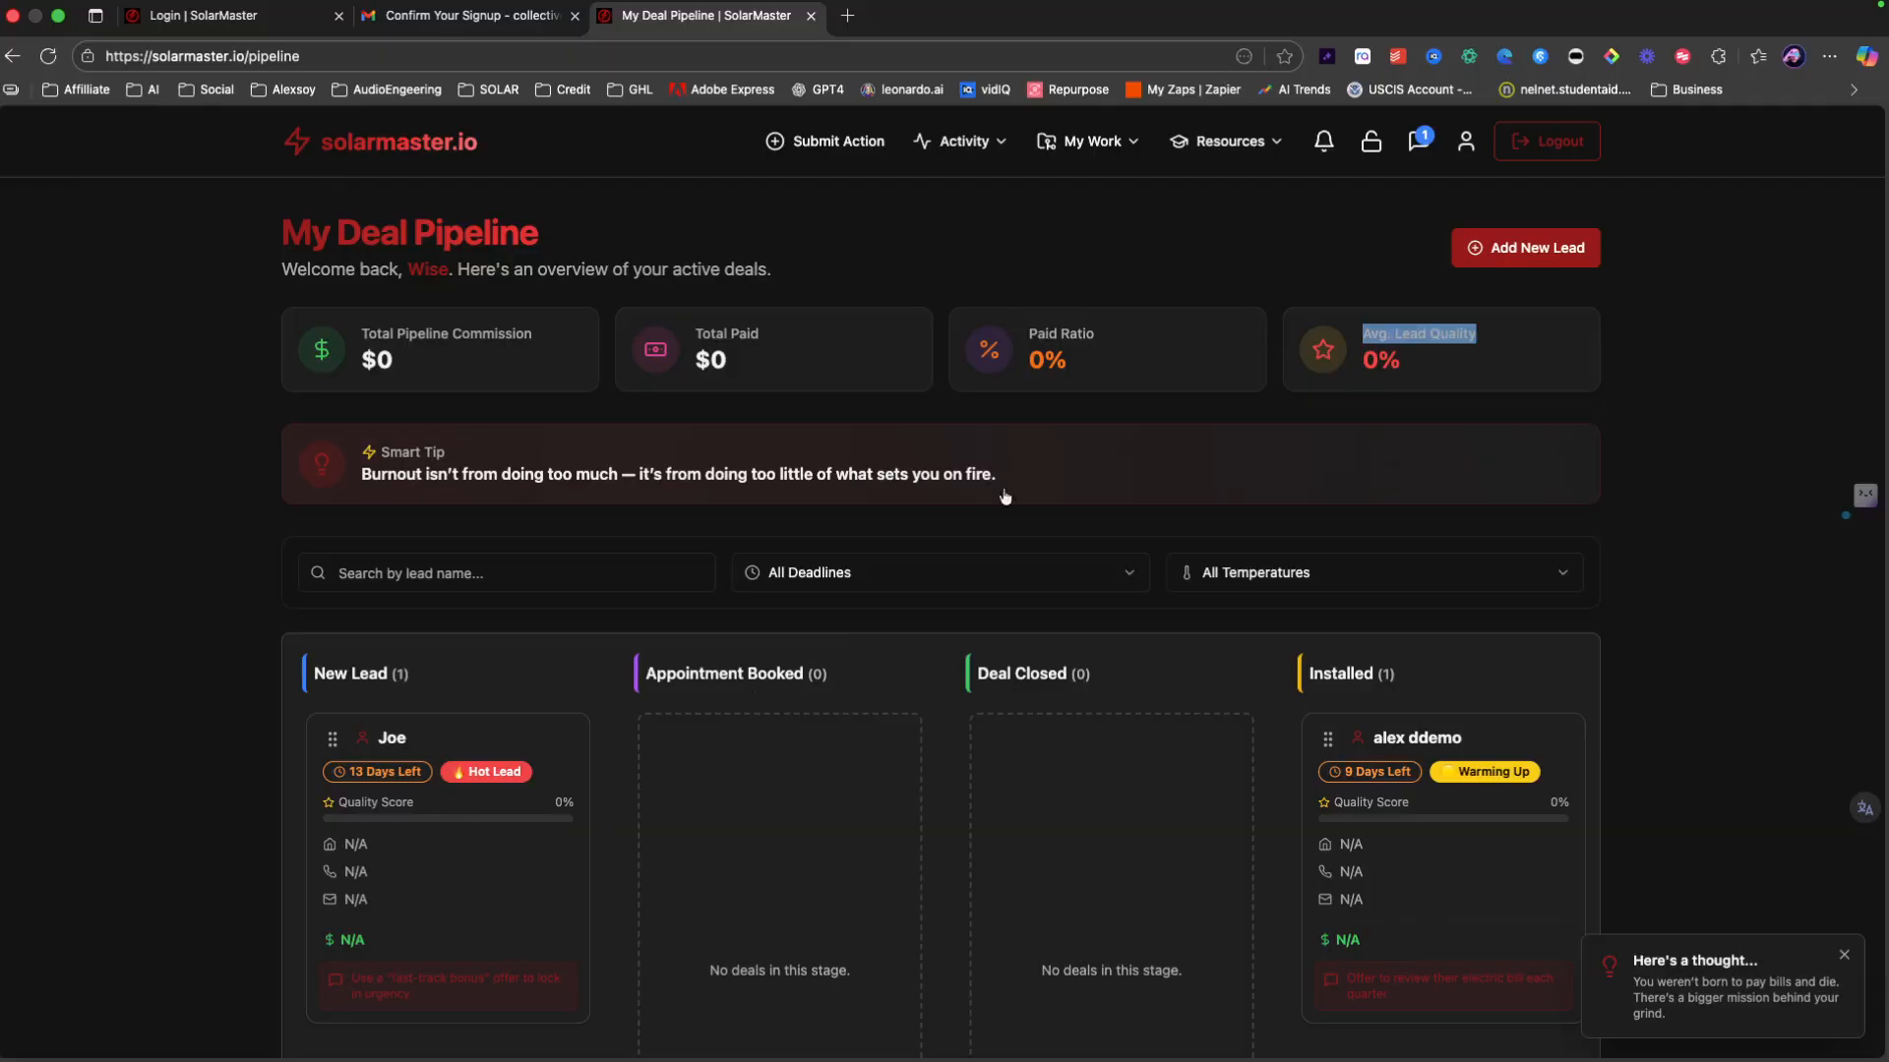
Step: Reopen the new lead's deal, autofill its email and enter a 4,000 commission estimate
left_click(405, 843)
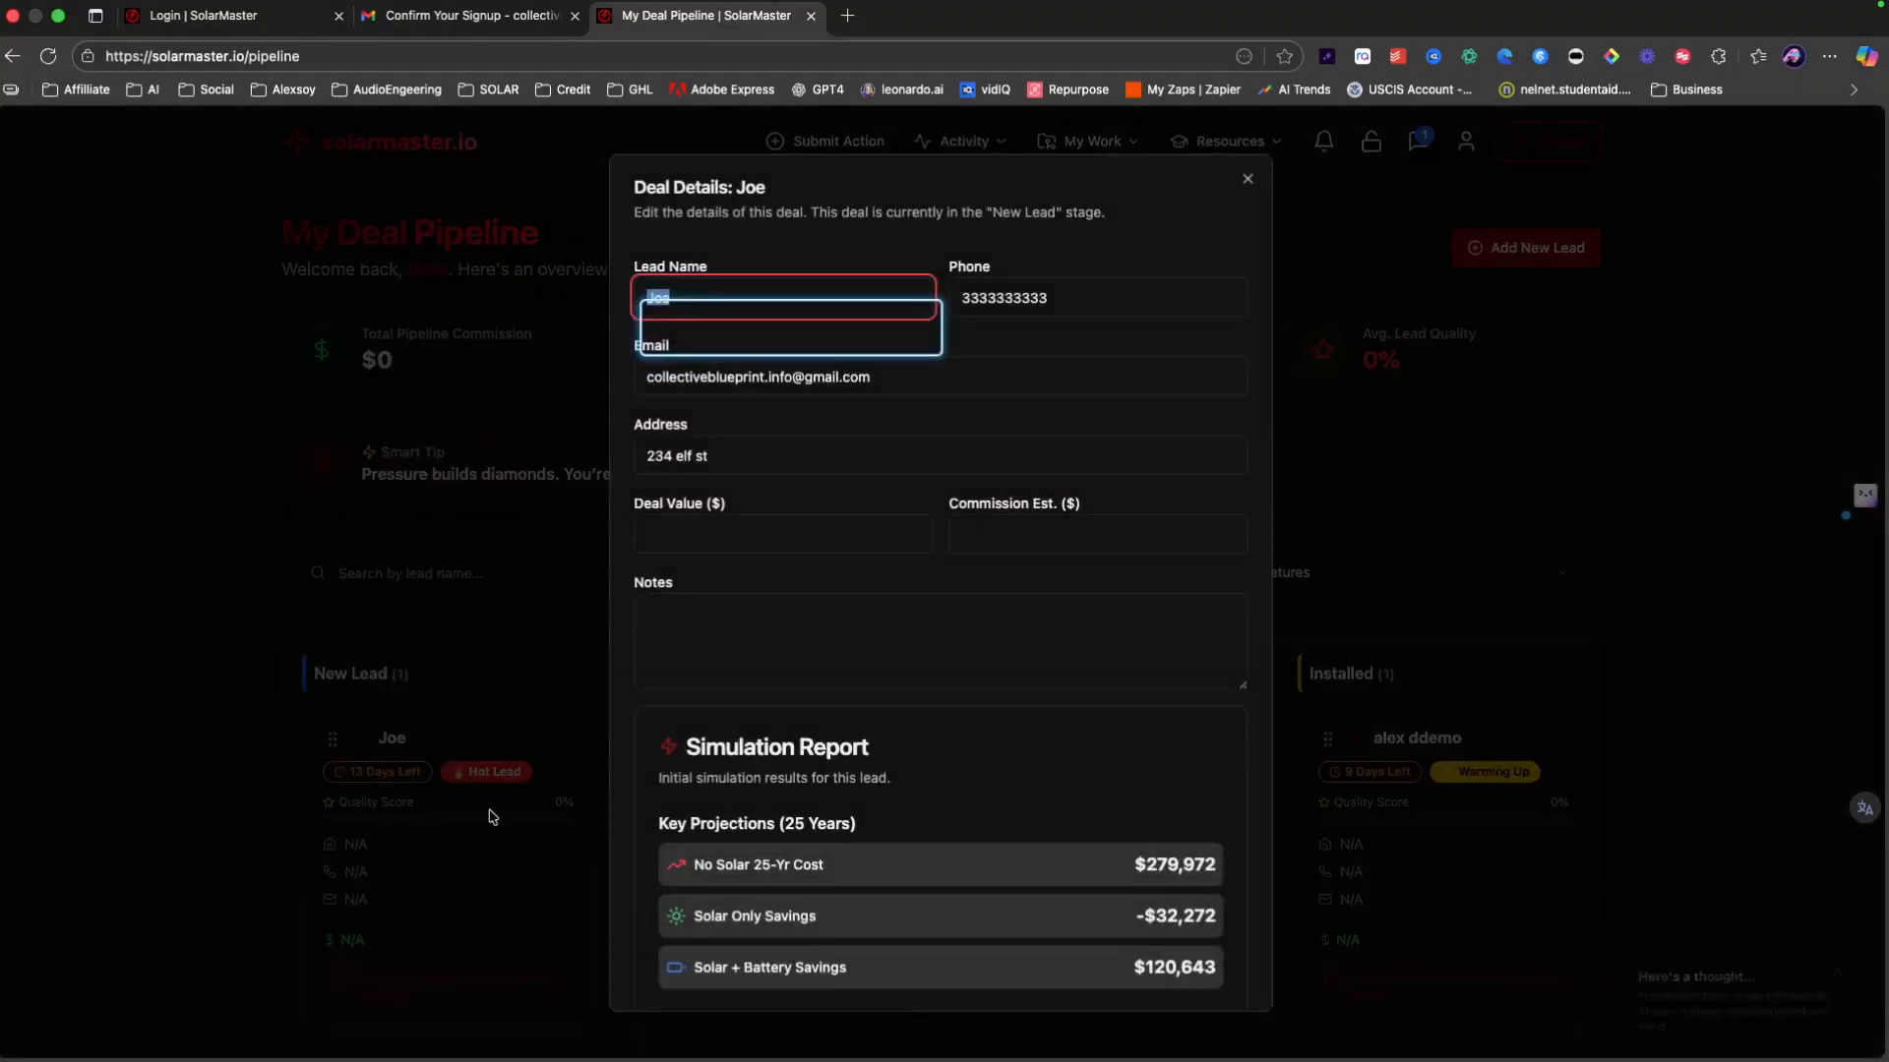
left_click(708, 297)
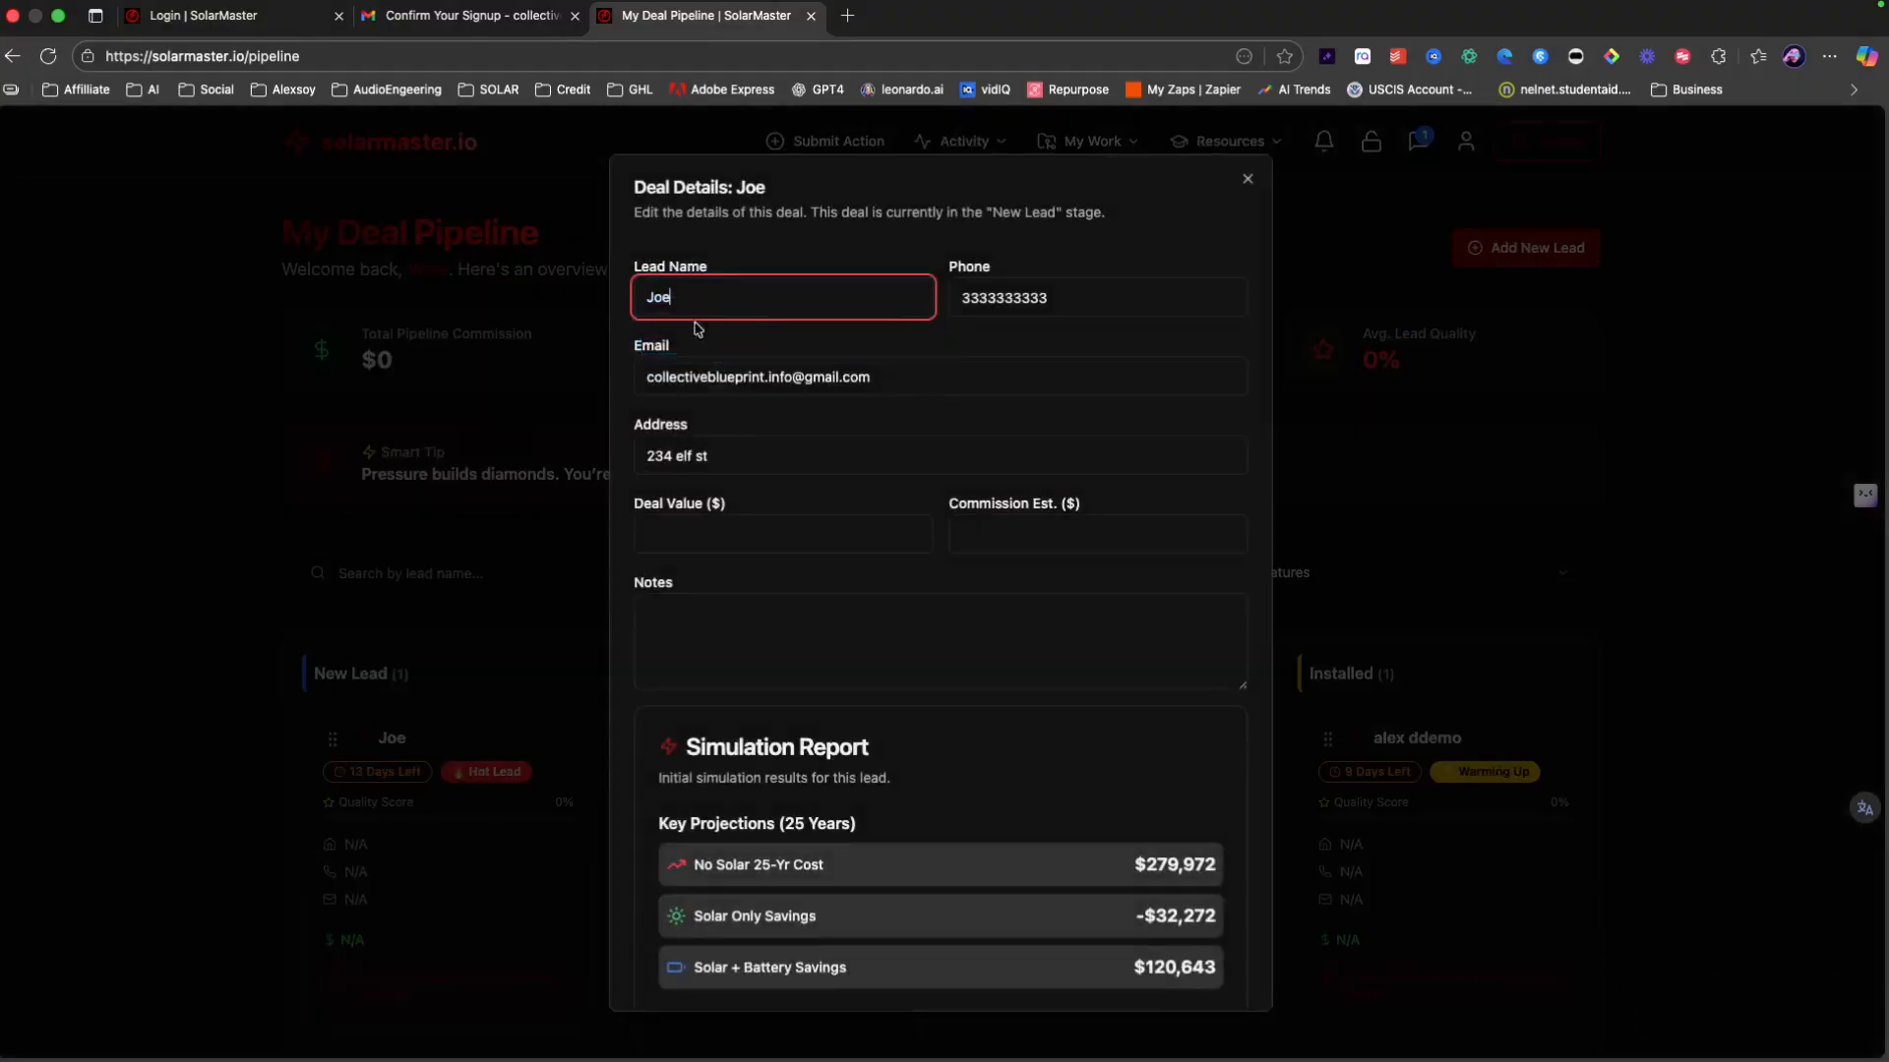
left_click(684, 386)
left_click(780, 443)
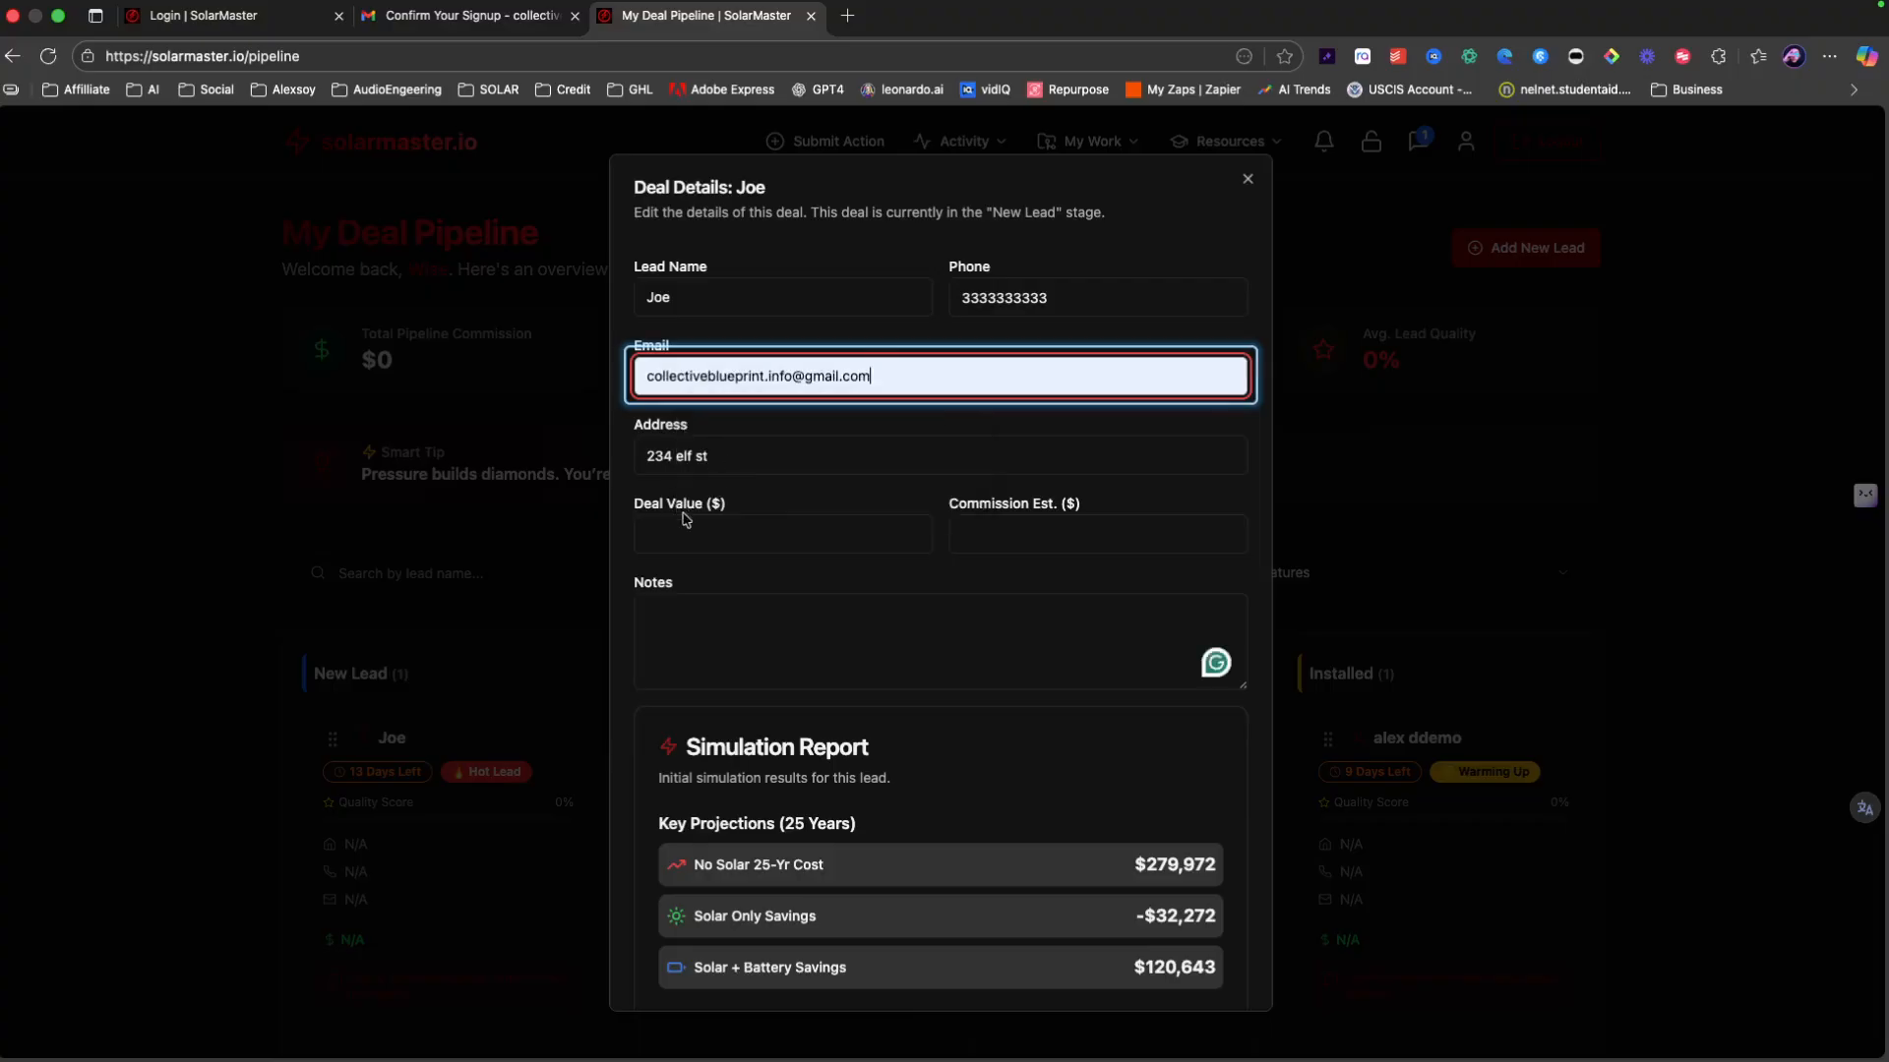
left_click(688, 532)
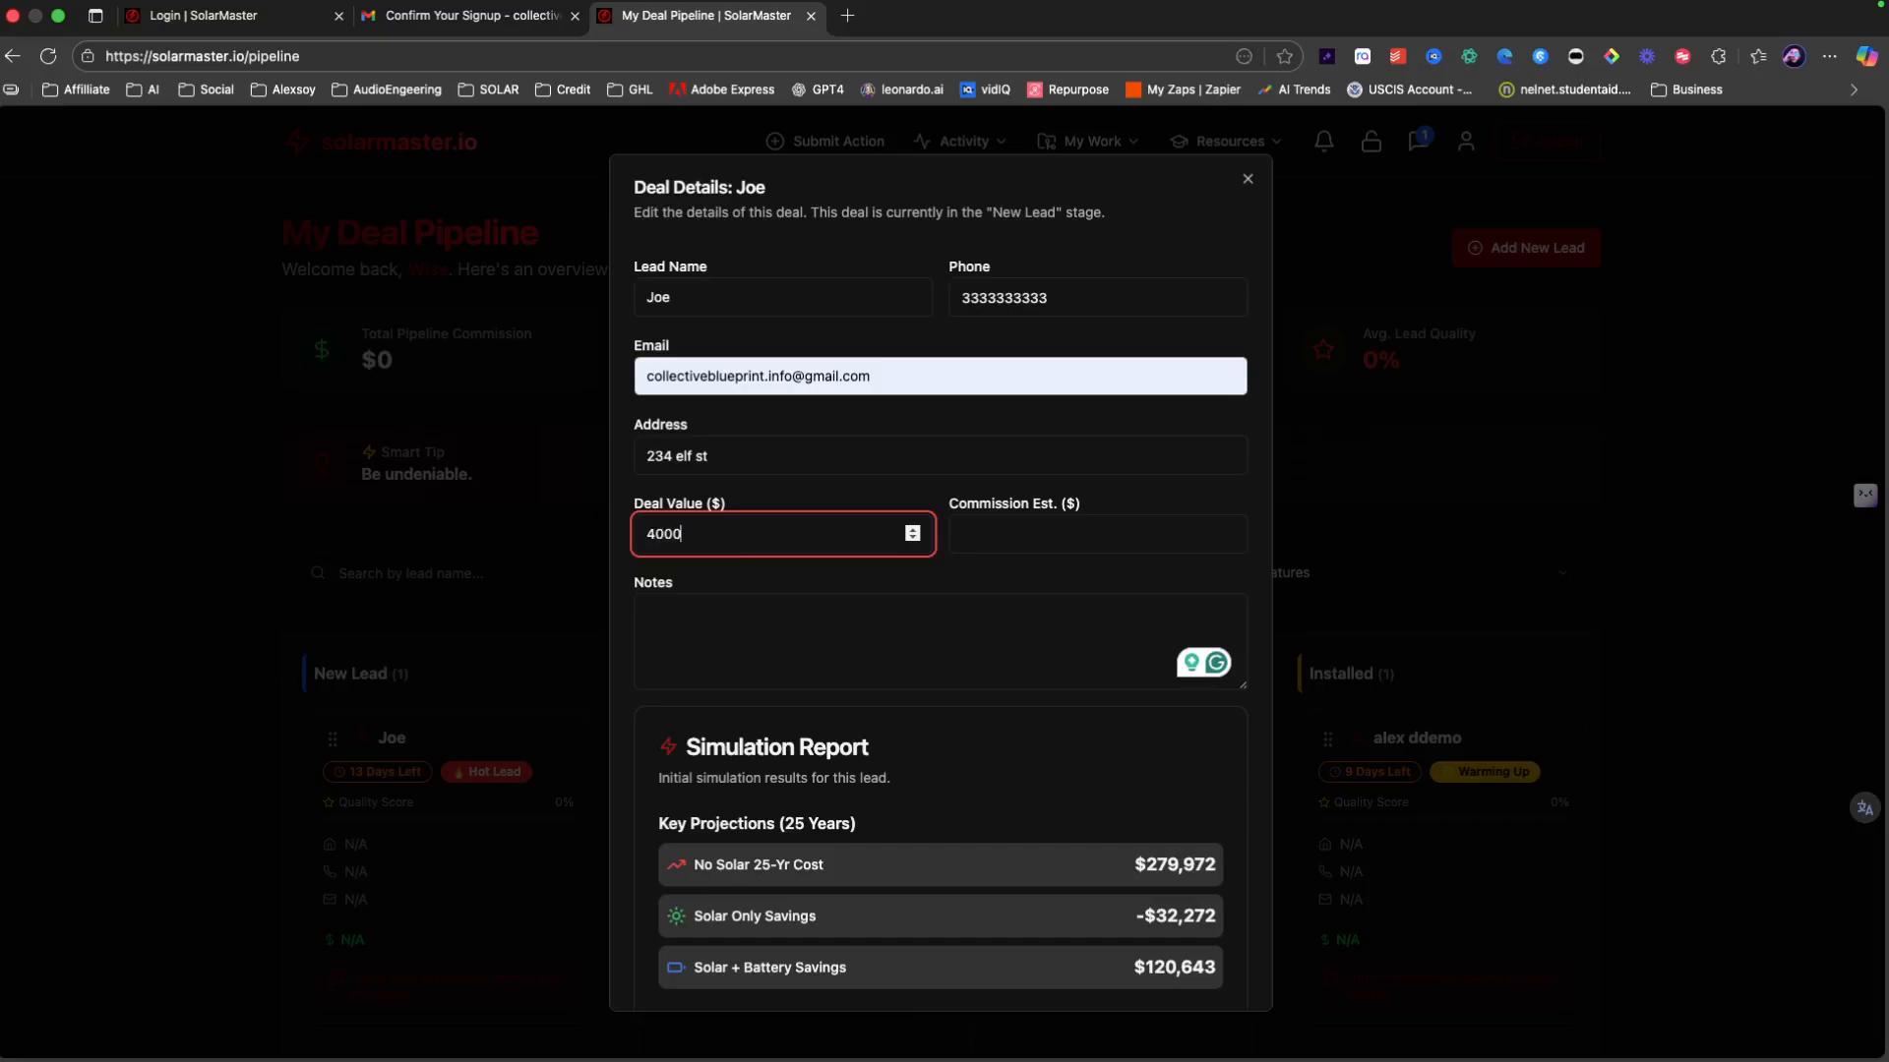
left_click(977, 531)
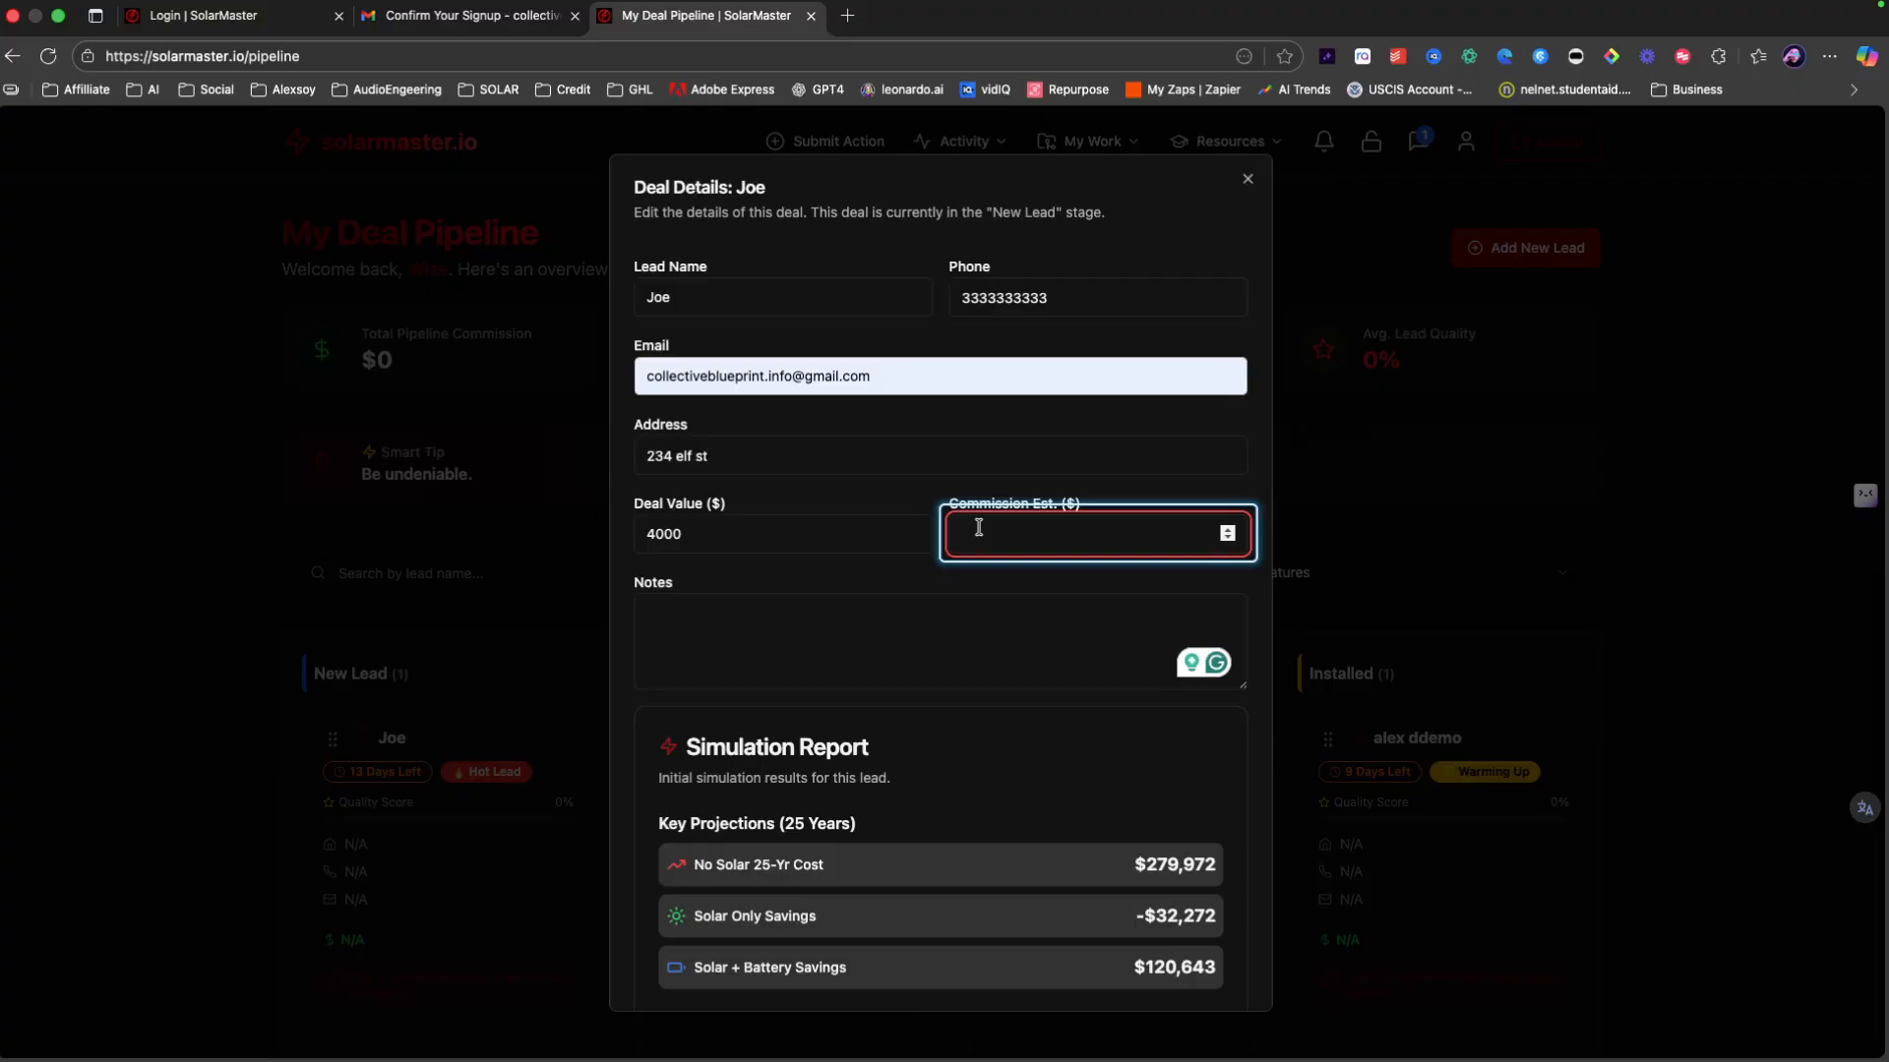
type("4000")
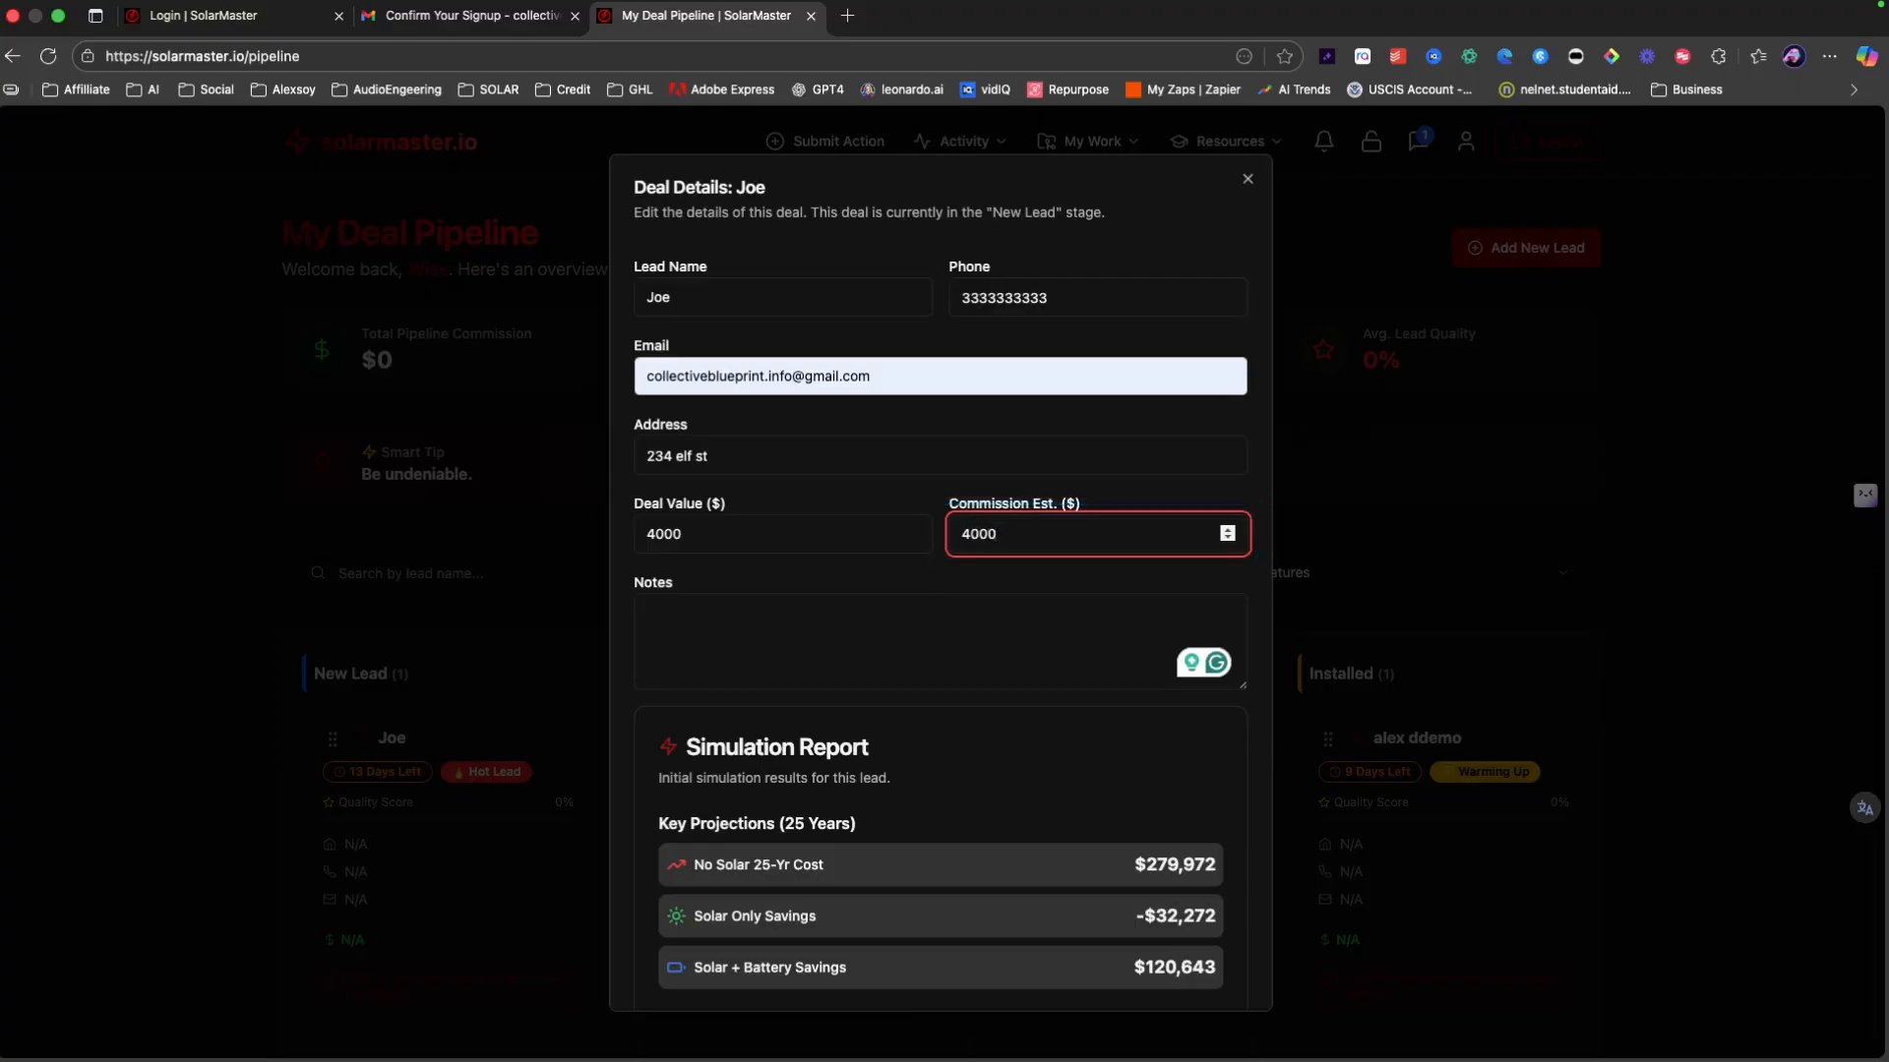
left_click(765, 544)
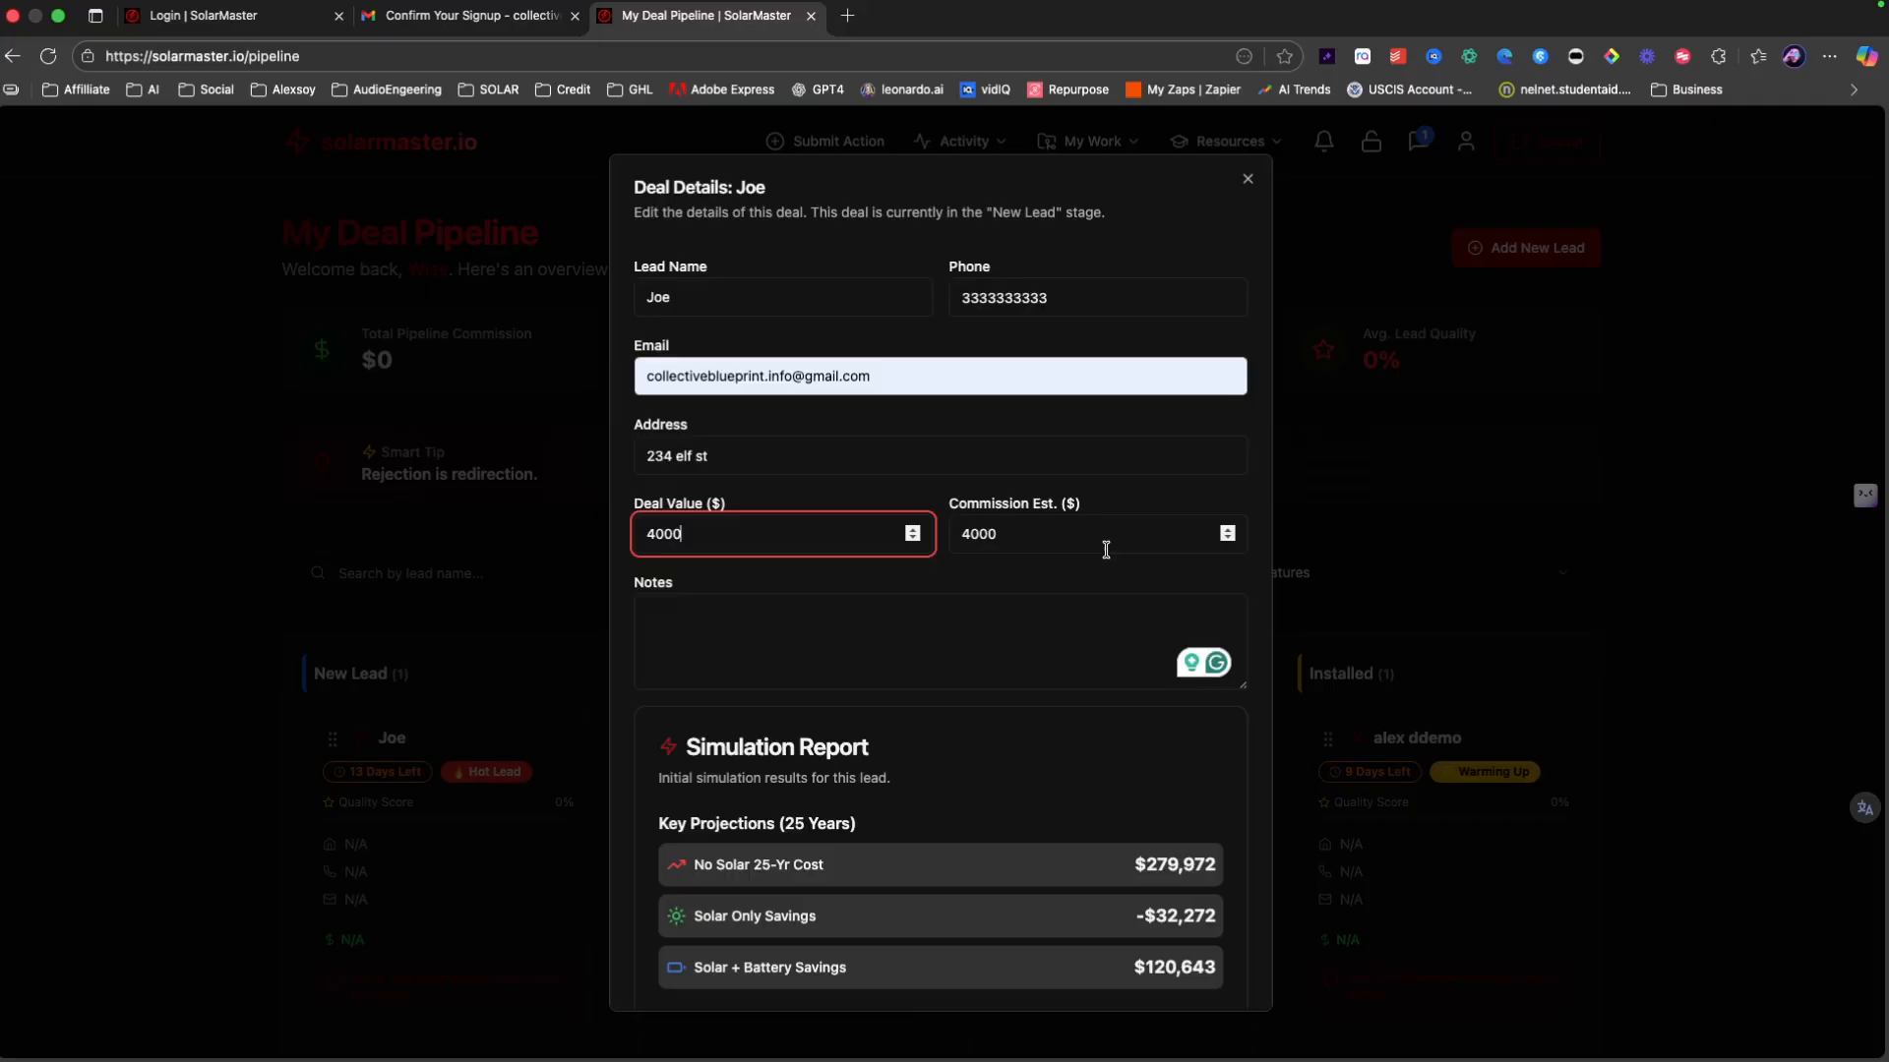
Step: Add the note 'new roof' to the deal and save the changes
left_click(839, 622)
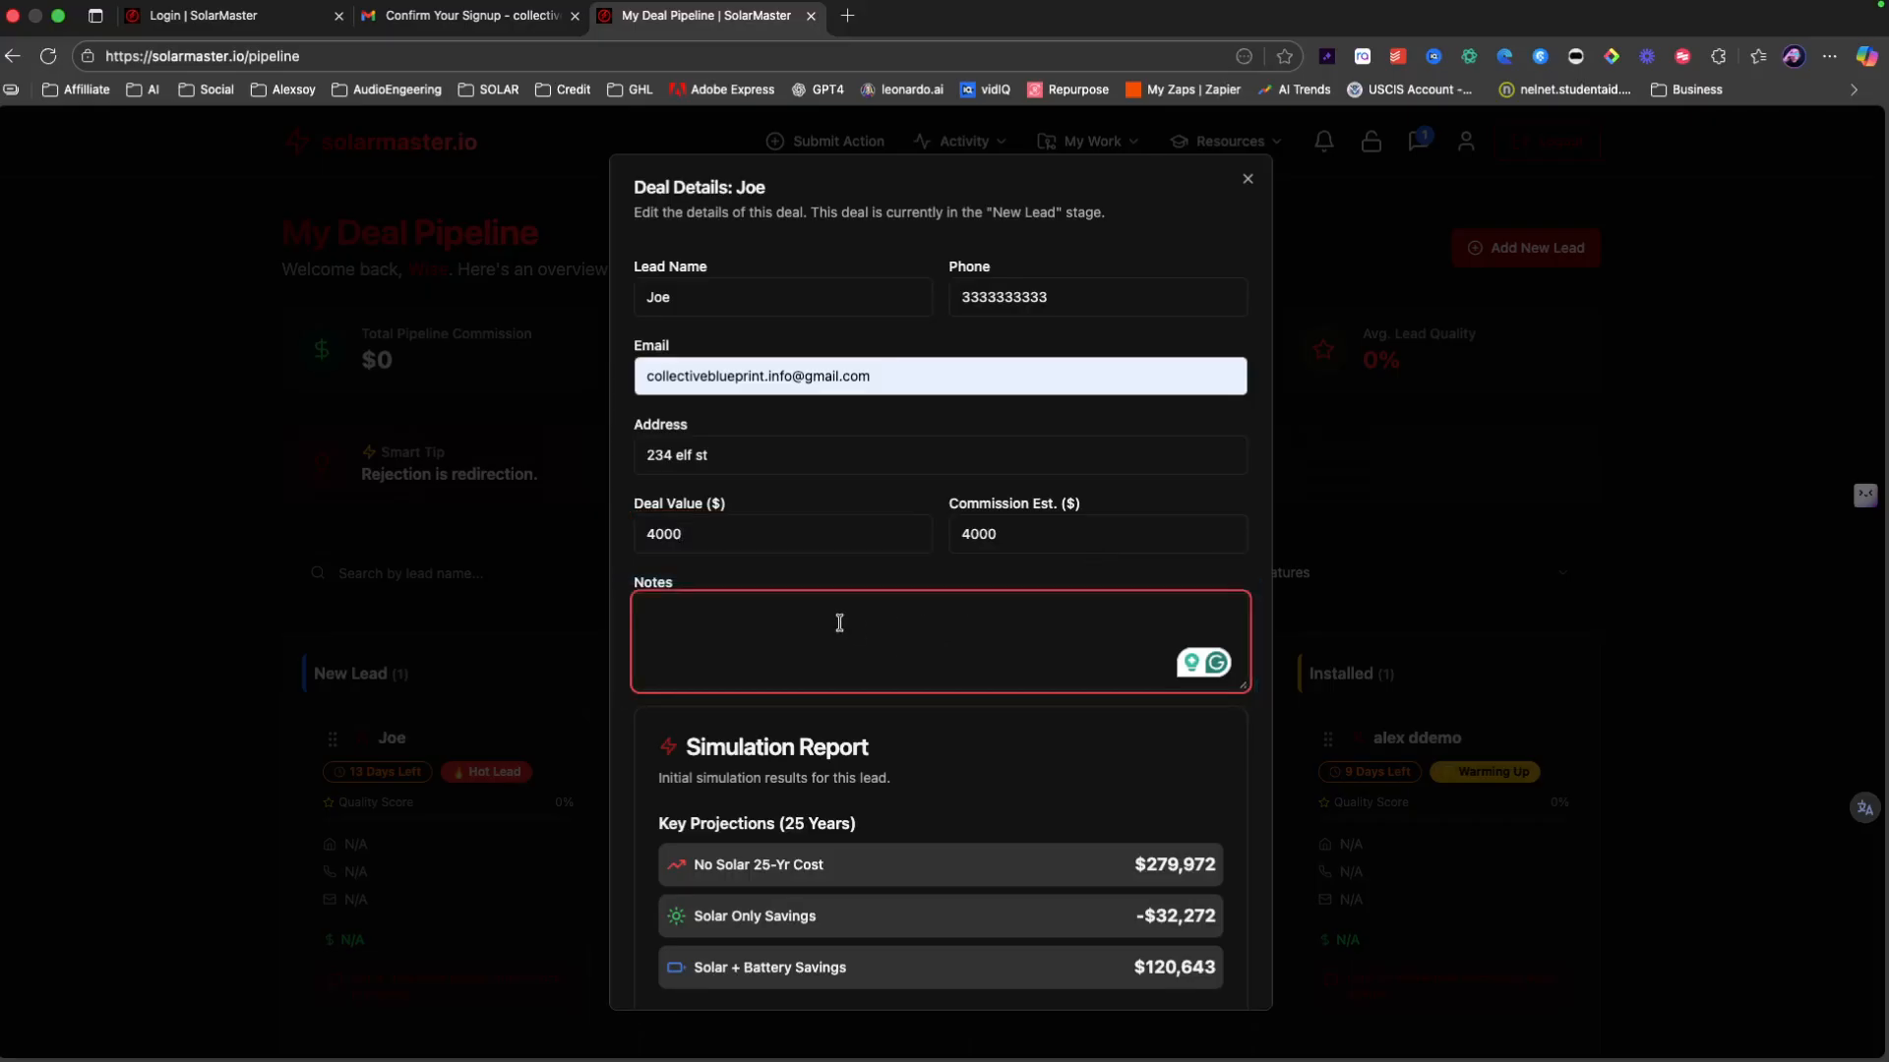
type("new ")
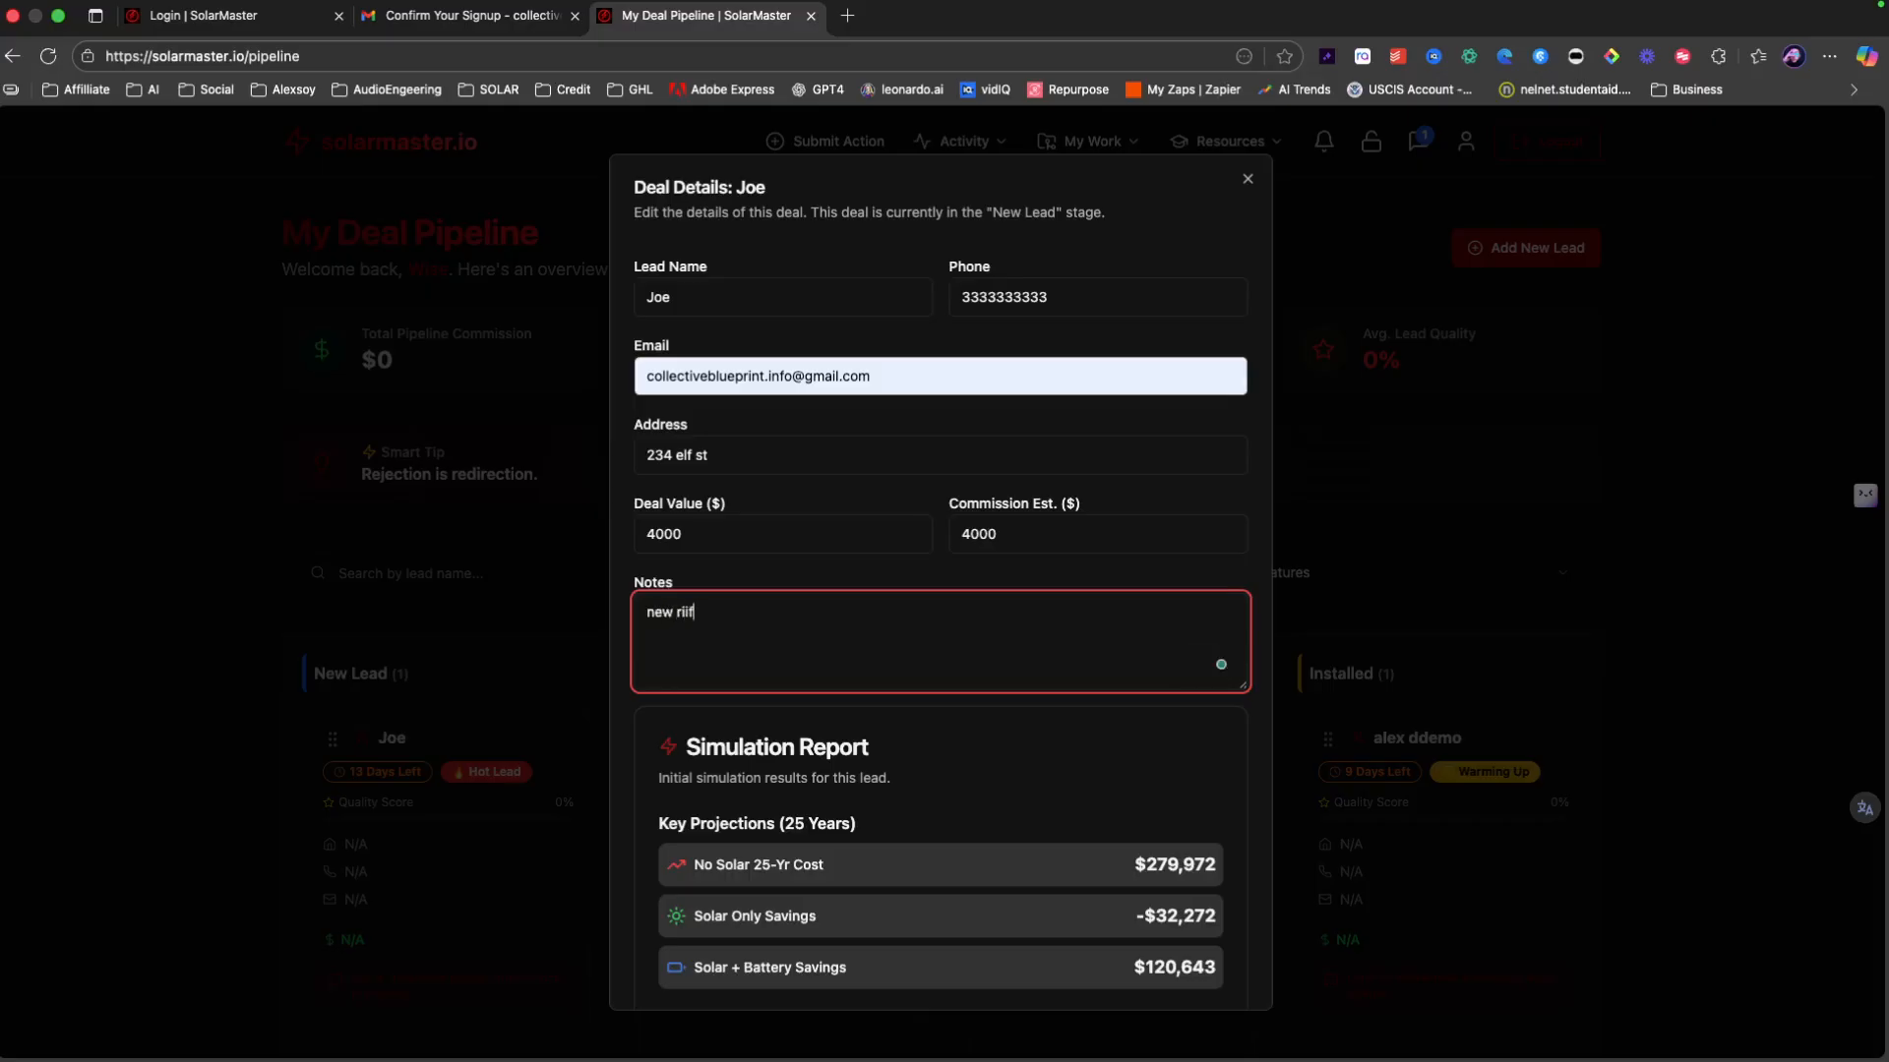
type("riif")
key("BackSpace")
key("BackSpace")
key("BackSpace")
type("oof")
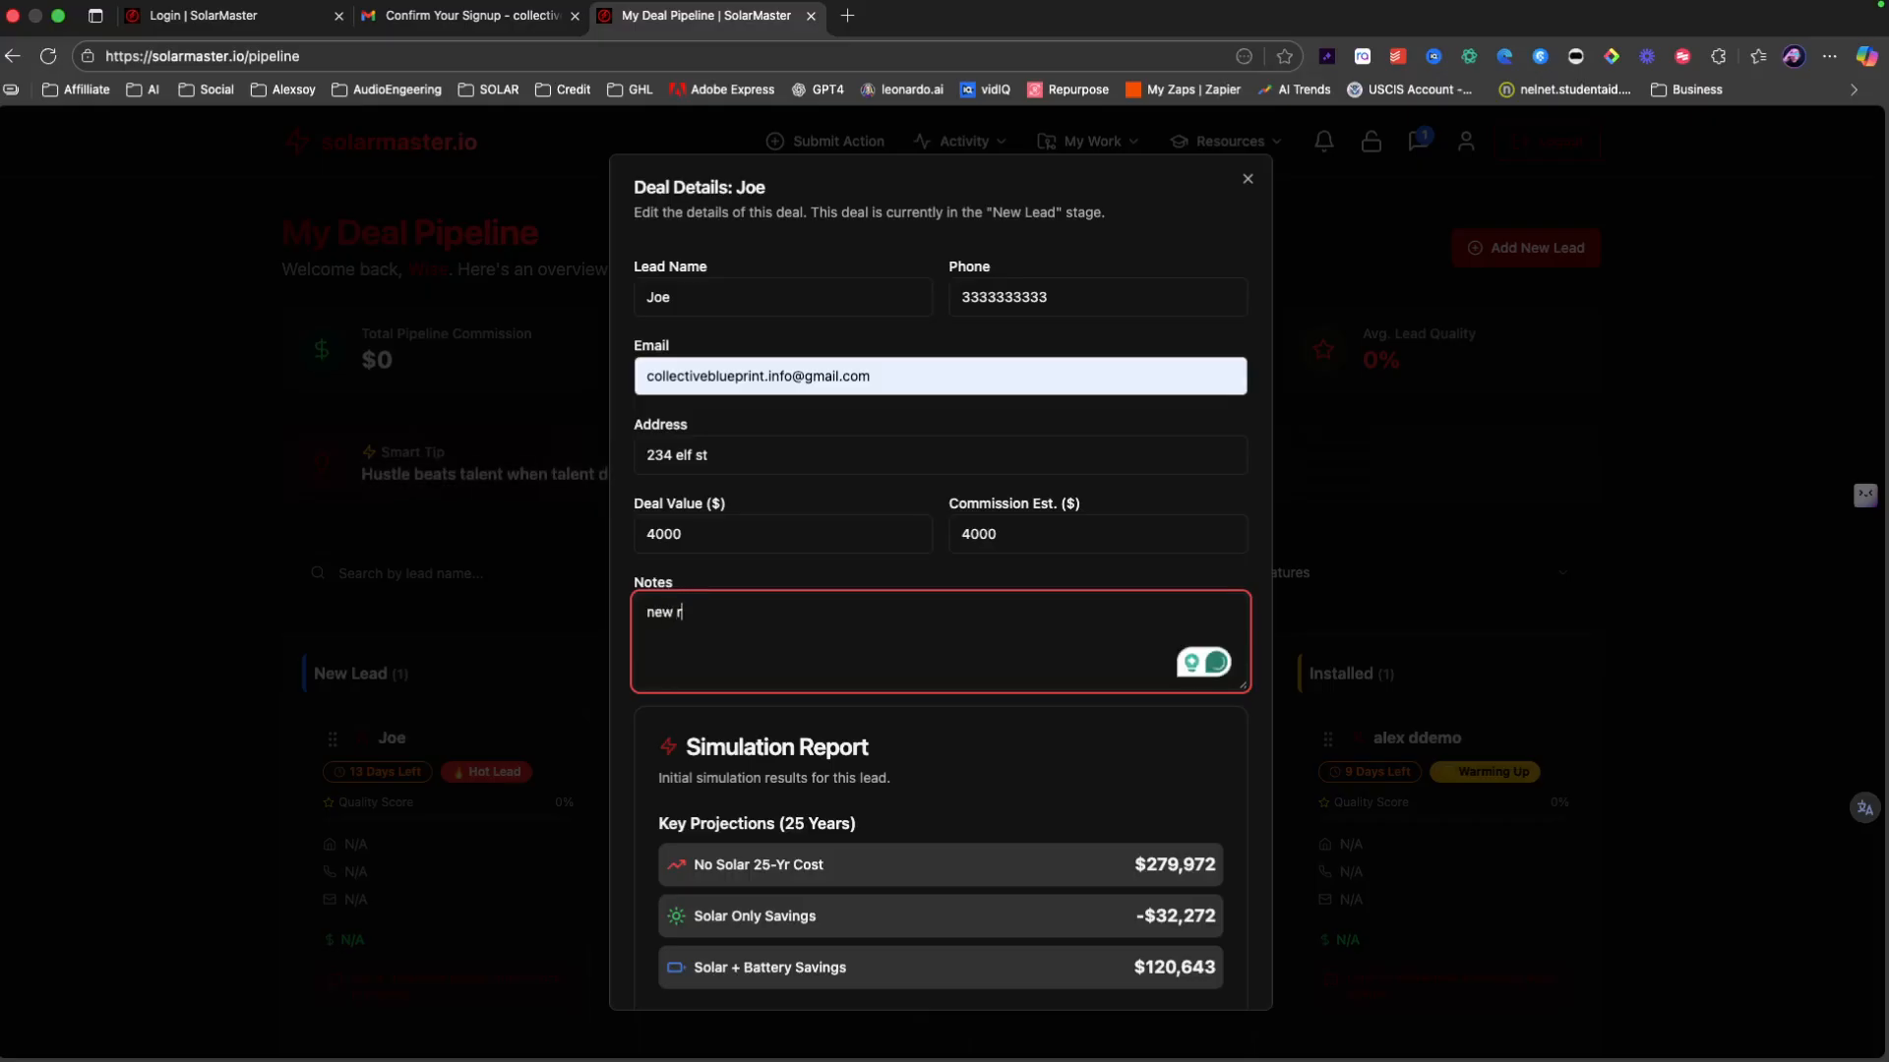
scroll(1092, 704, "down", 6)
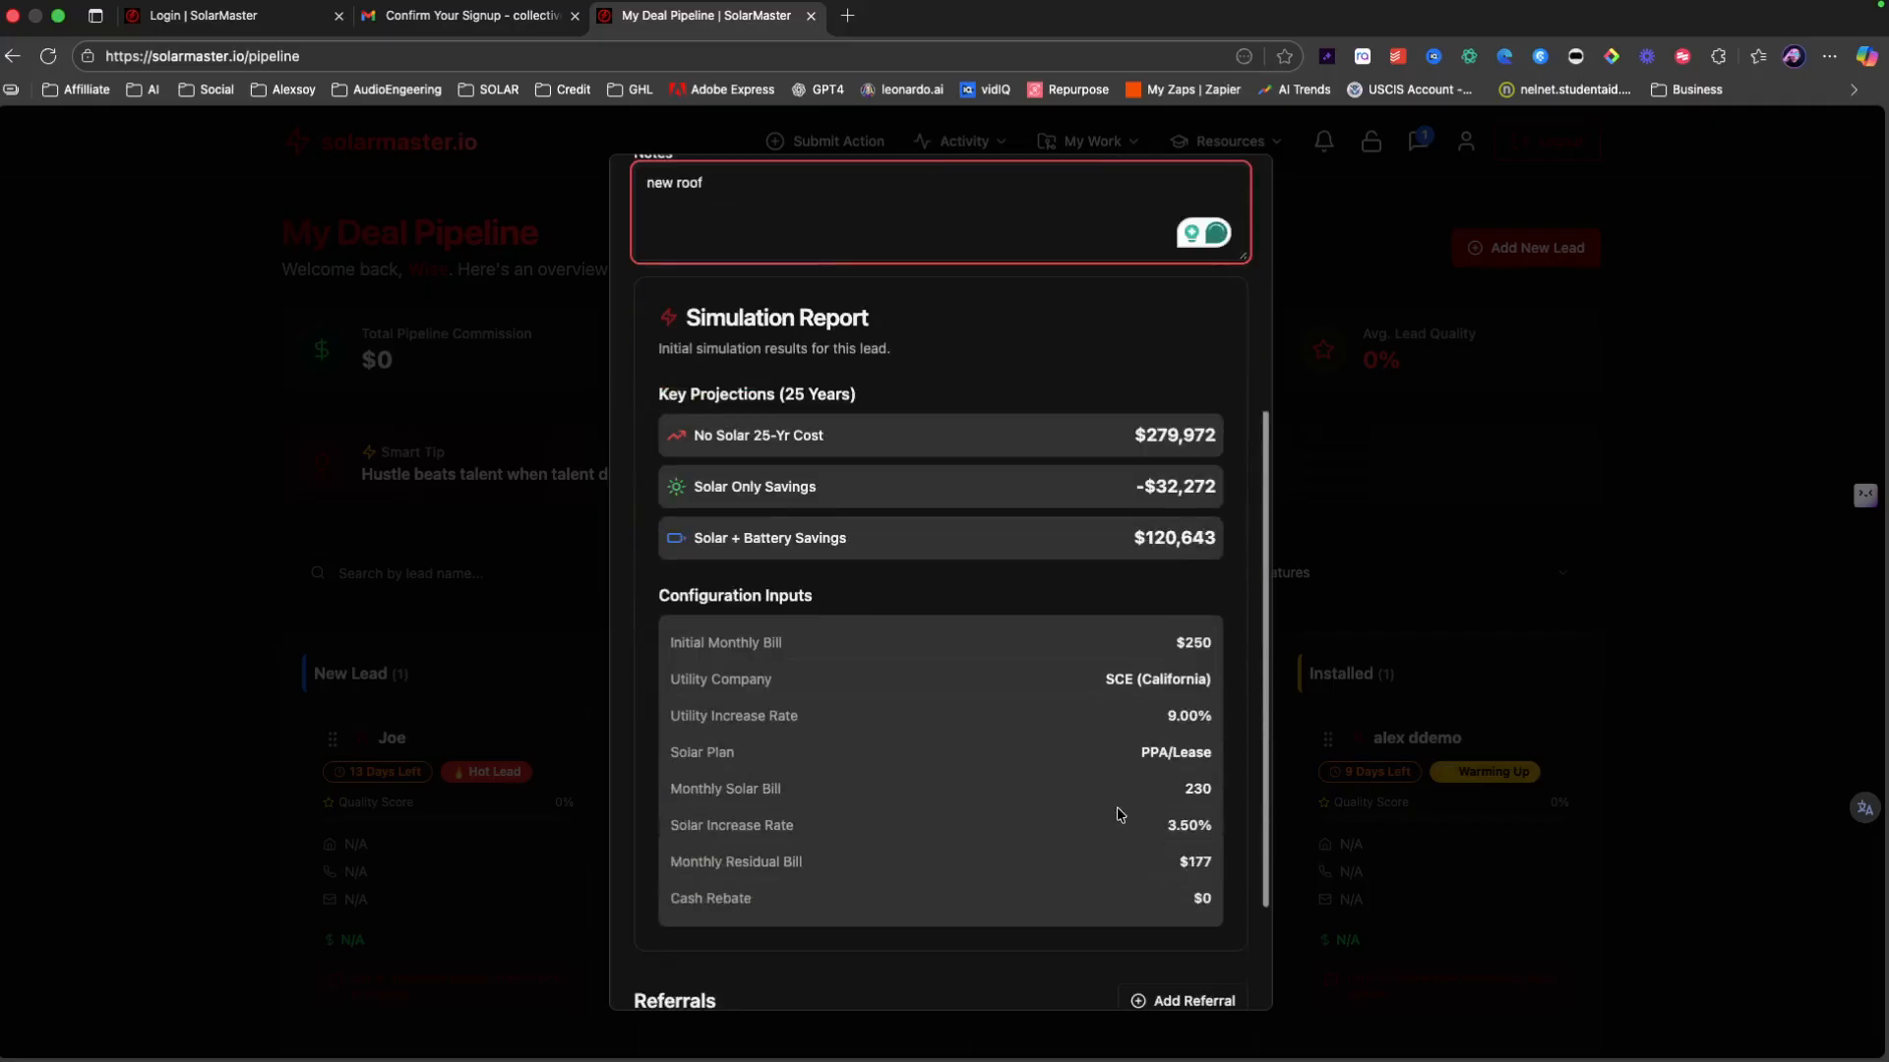
left_click(1185, 966)
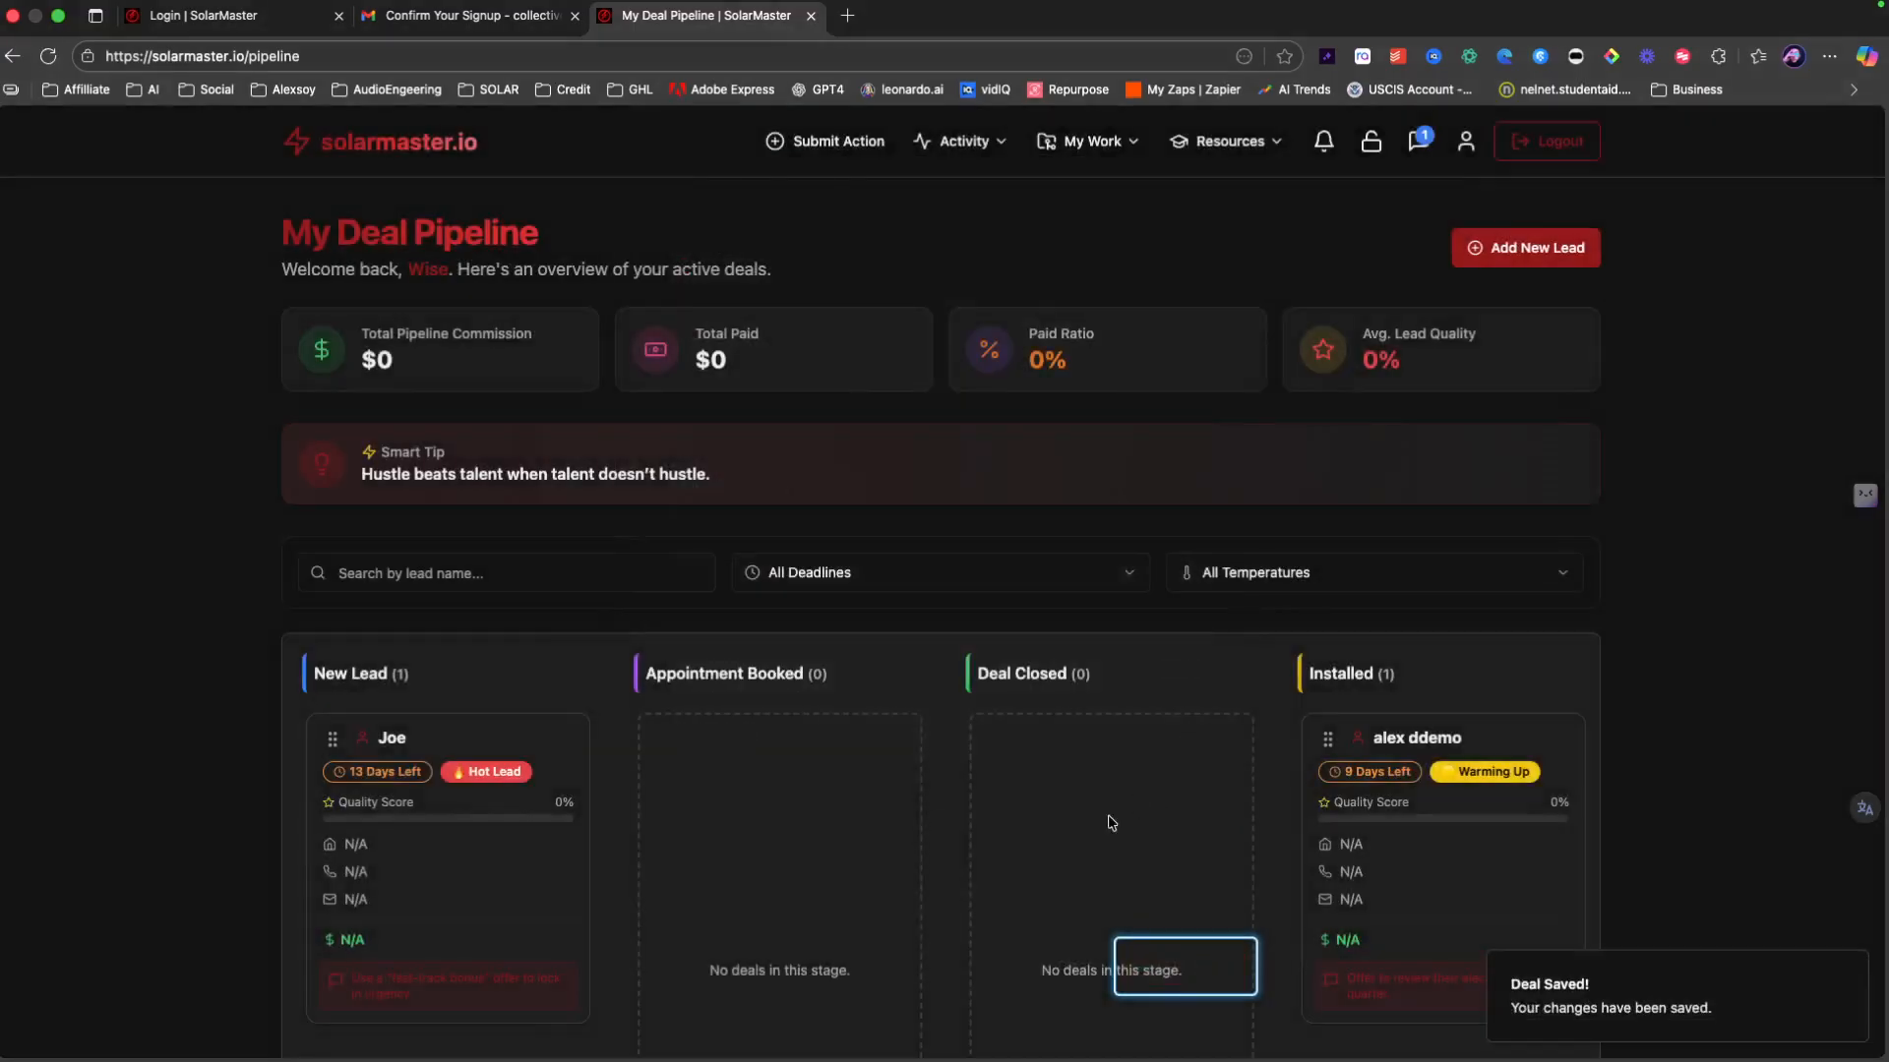
Step: Recheck the saved deal, then reload the pipeline so commission totals $4,000
left_click(437, 822)
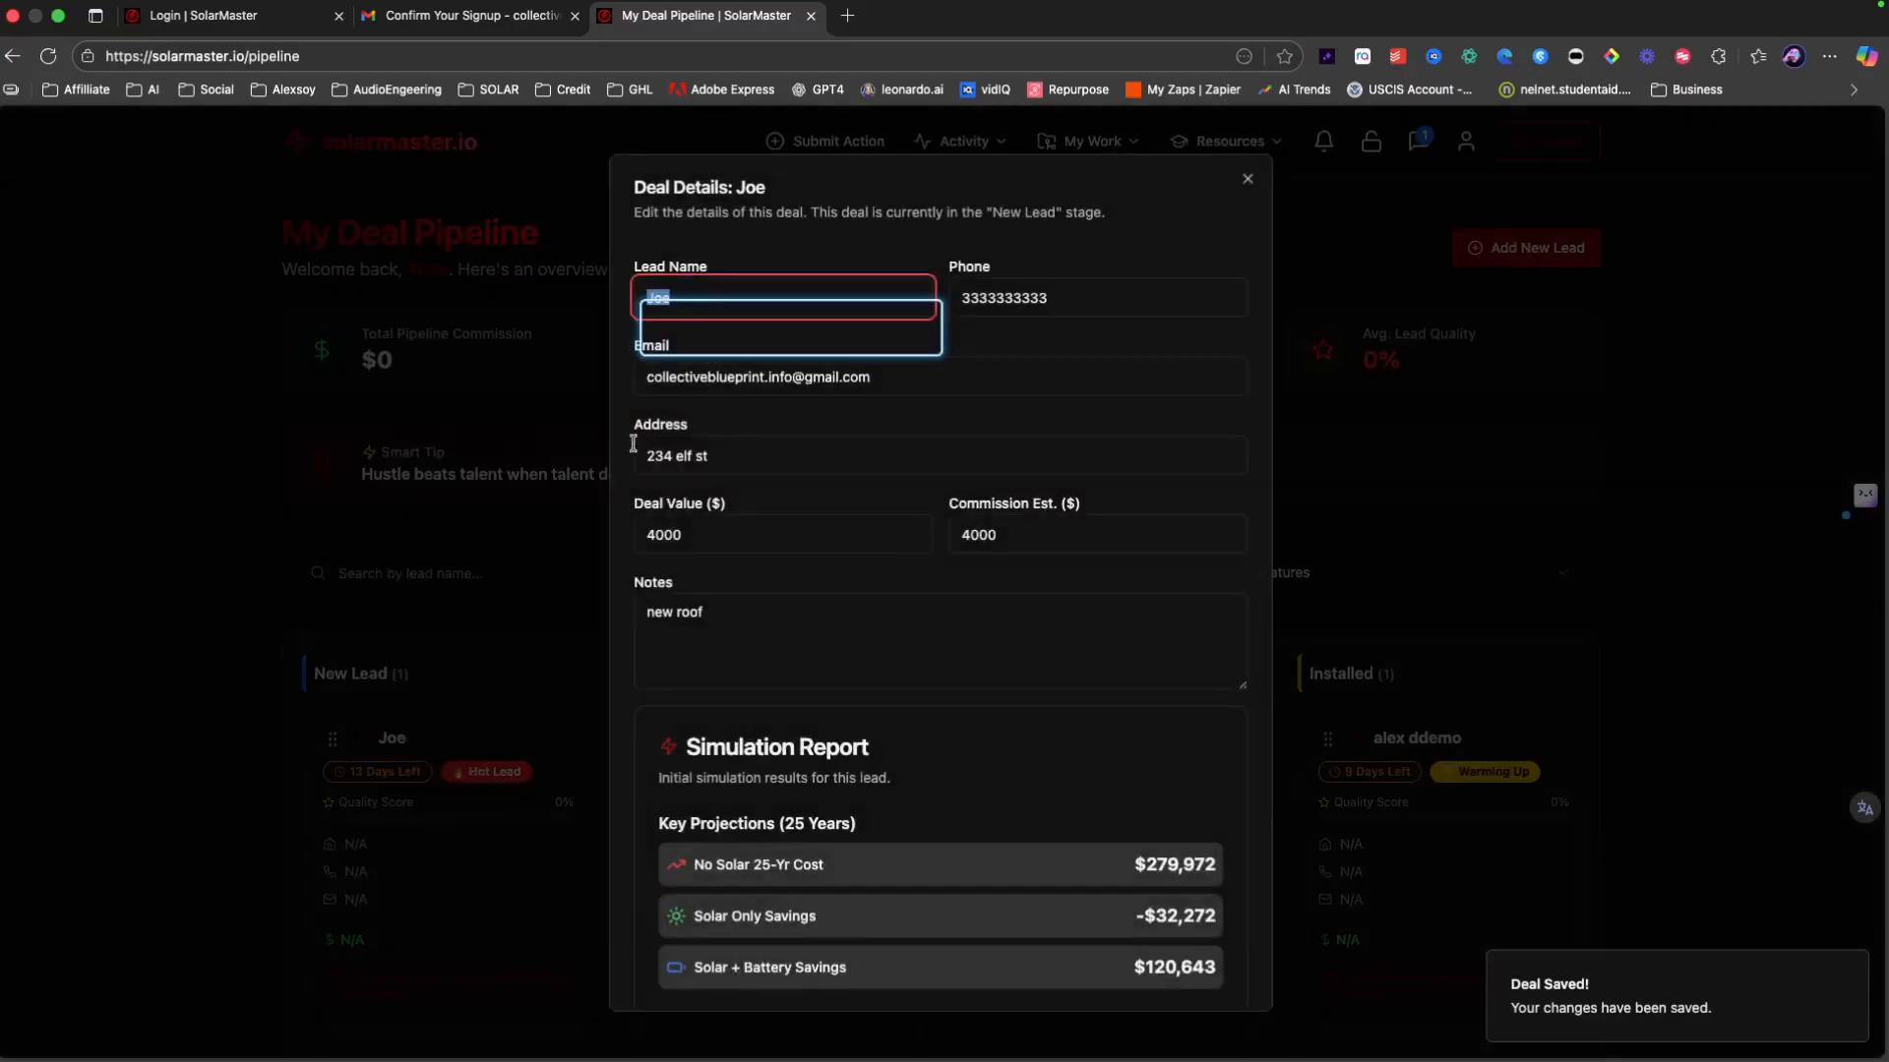
scroll(873, 628, "down", 2)
key("Escape")
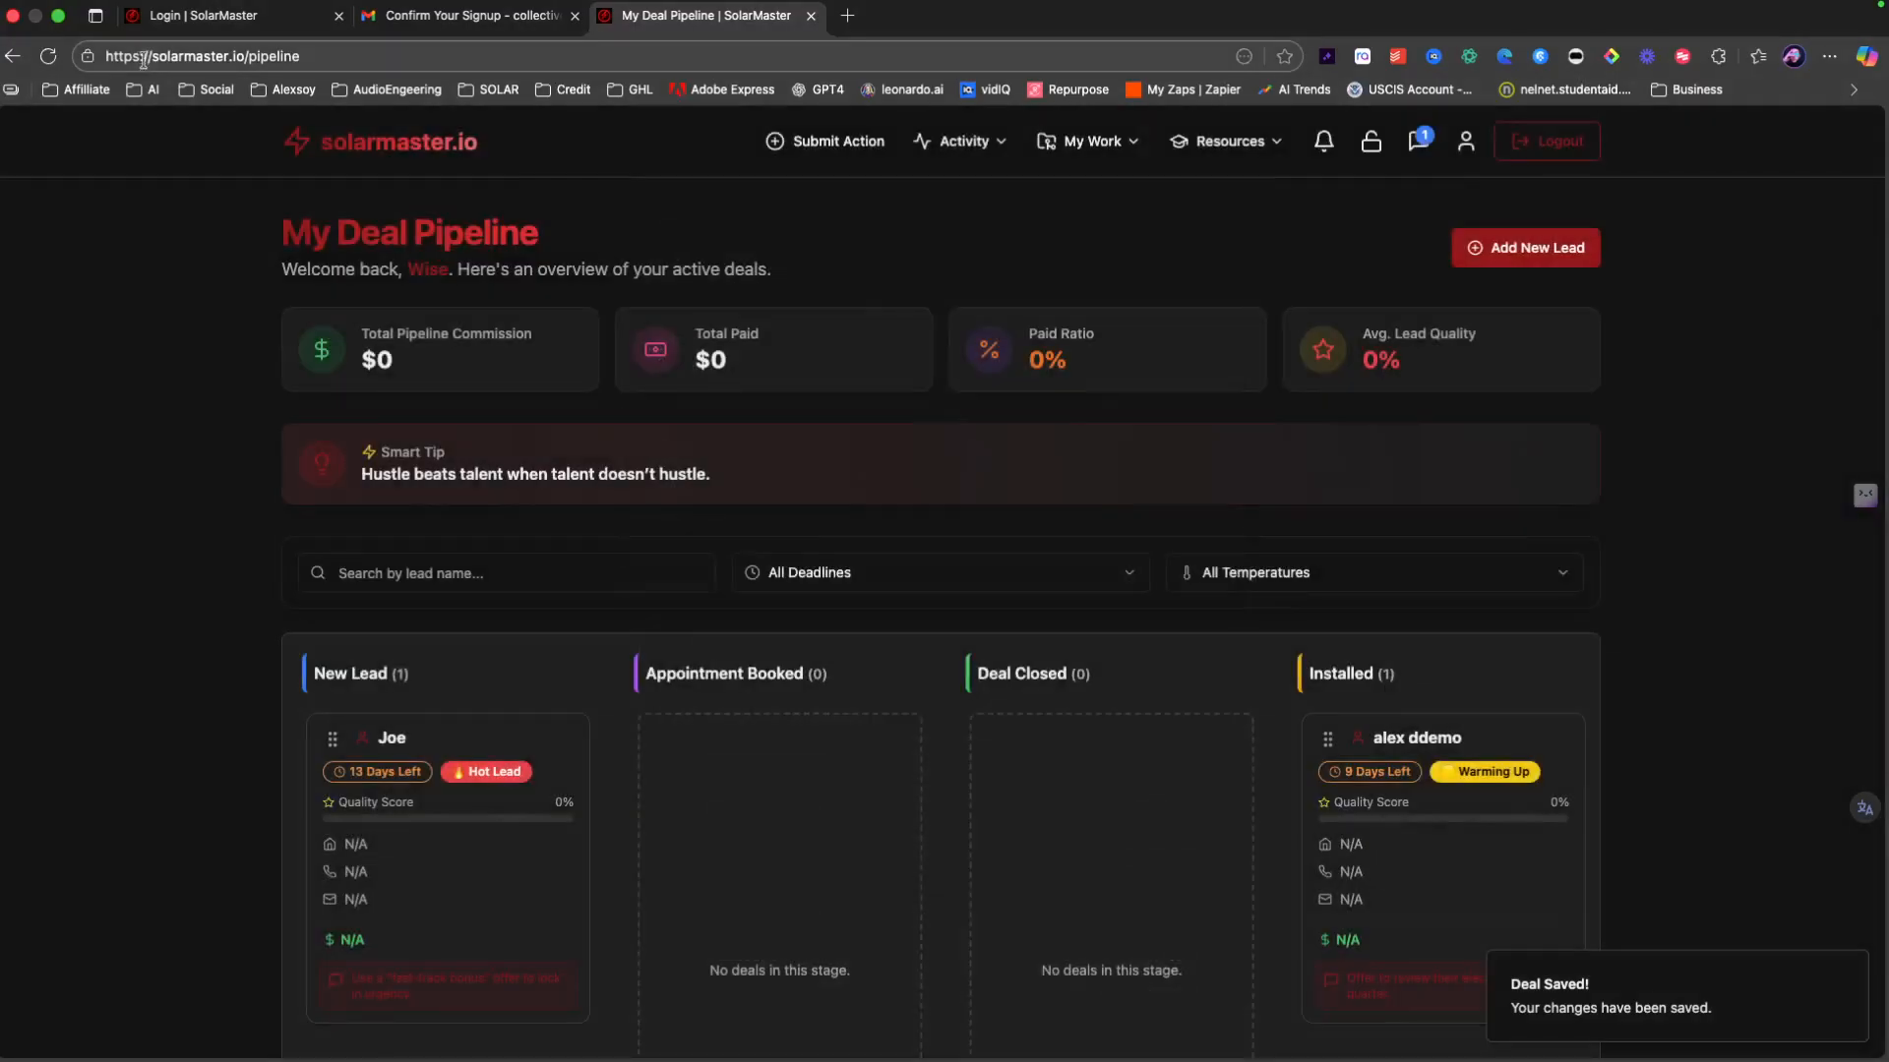
left_click(47, 56)
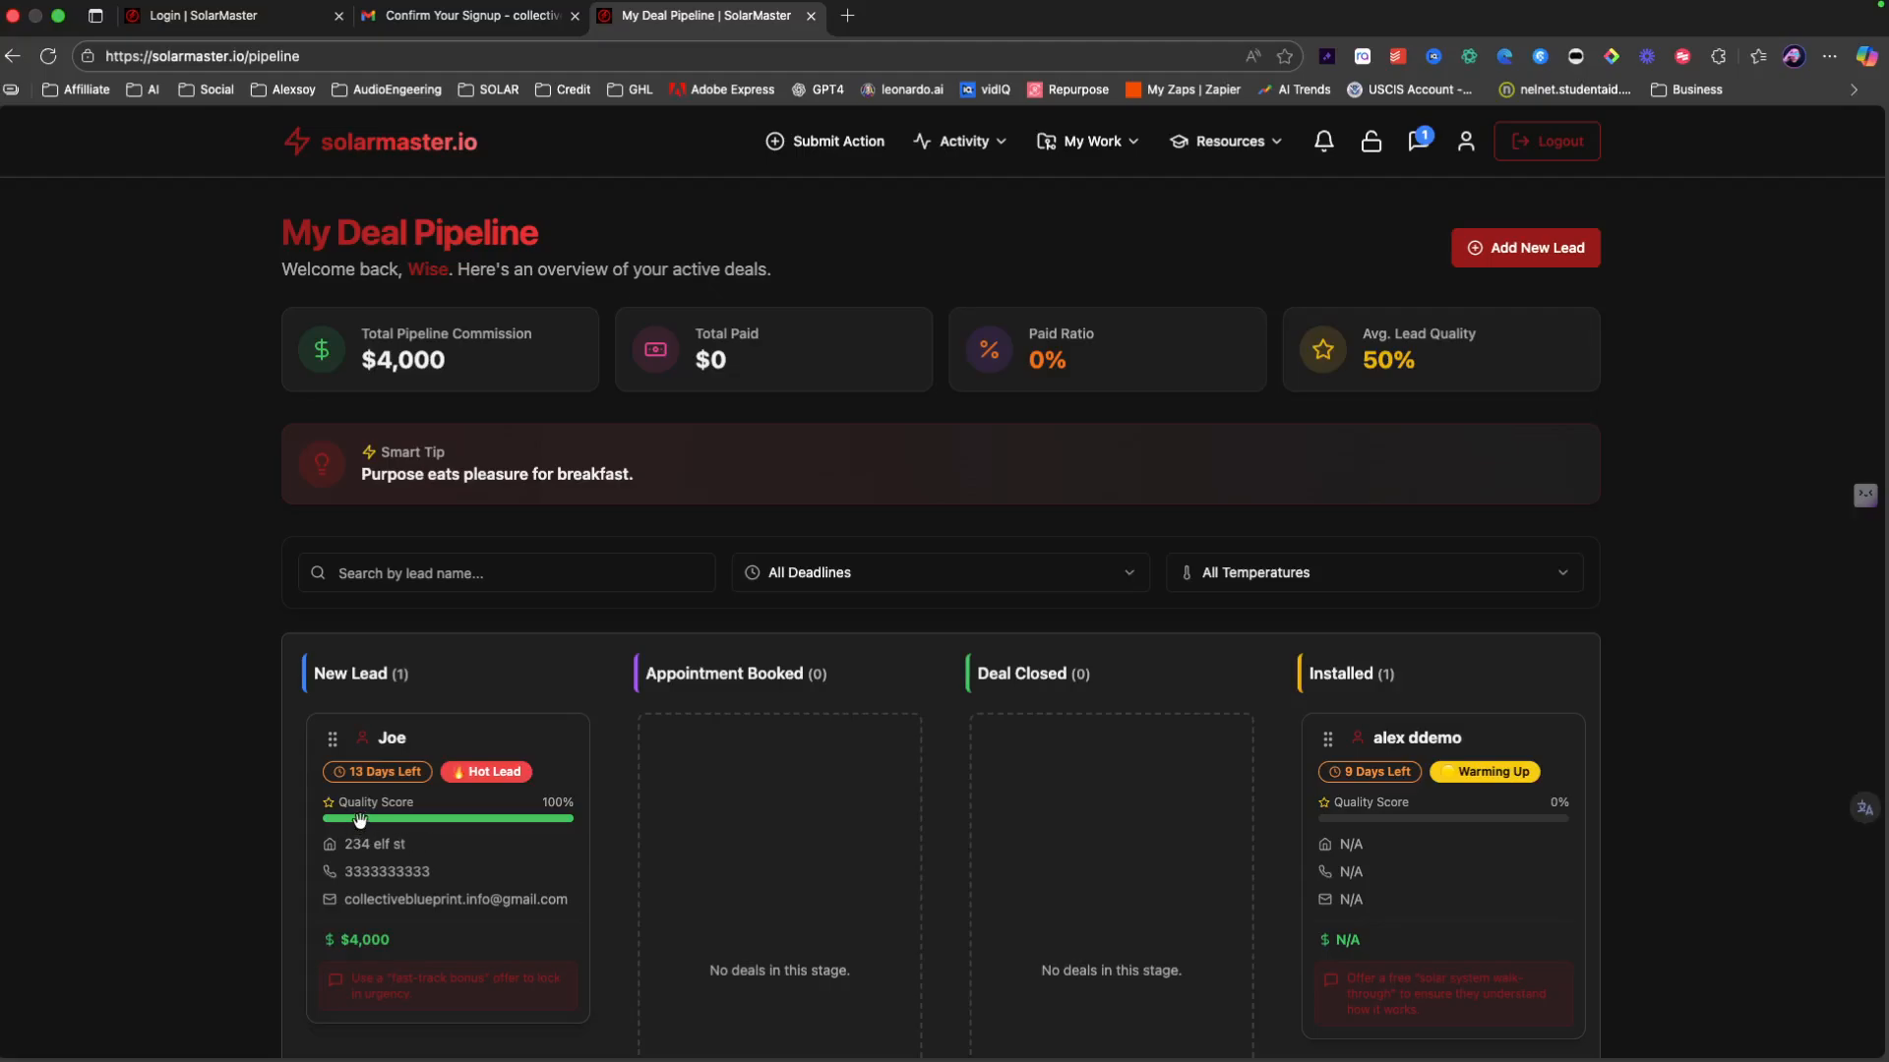
scroll(1453, 771, "down", 1)
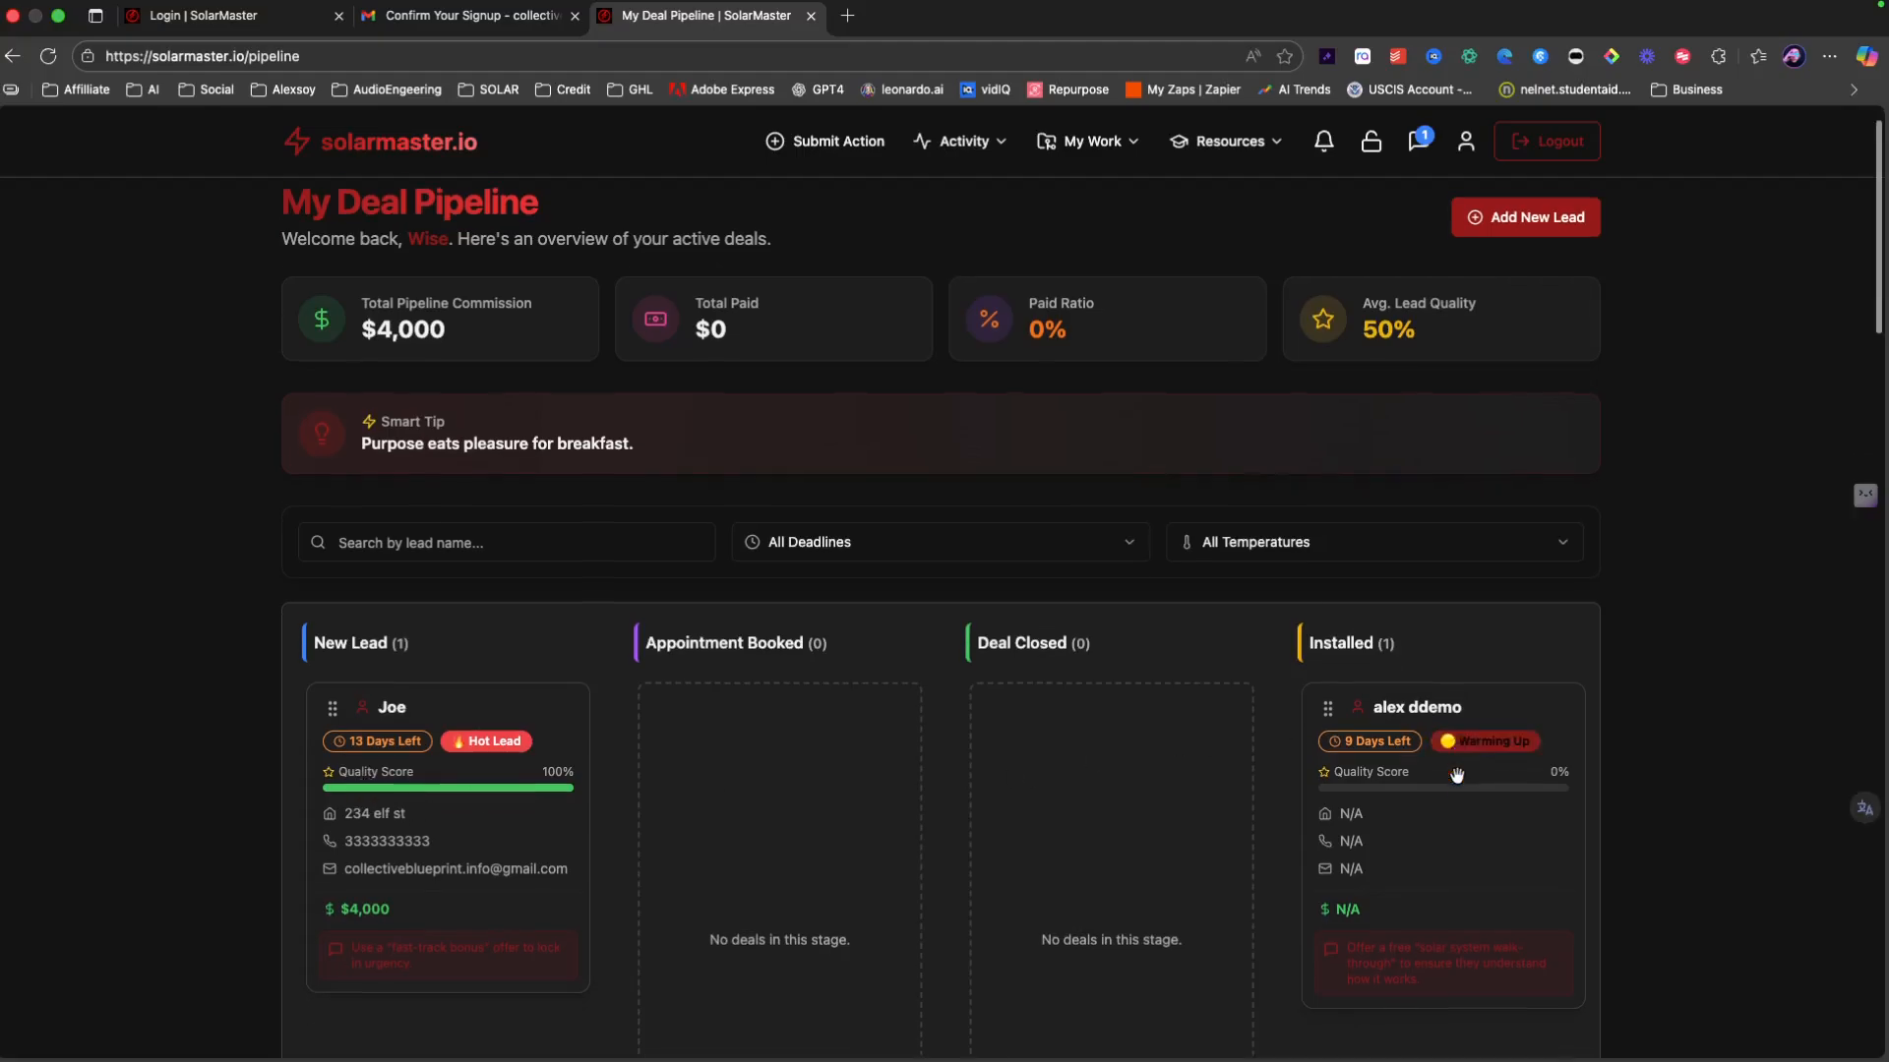
Step: Open the Installed deal and autofill its contact fields from saved info
left_click(1453, 780)
left_click(686, 300)
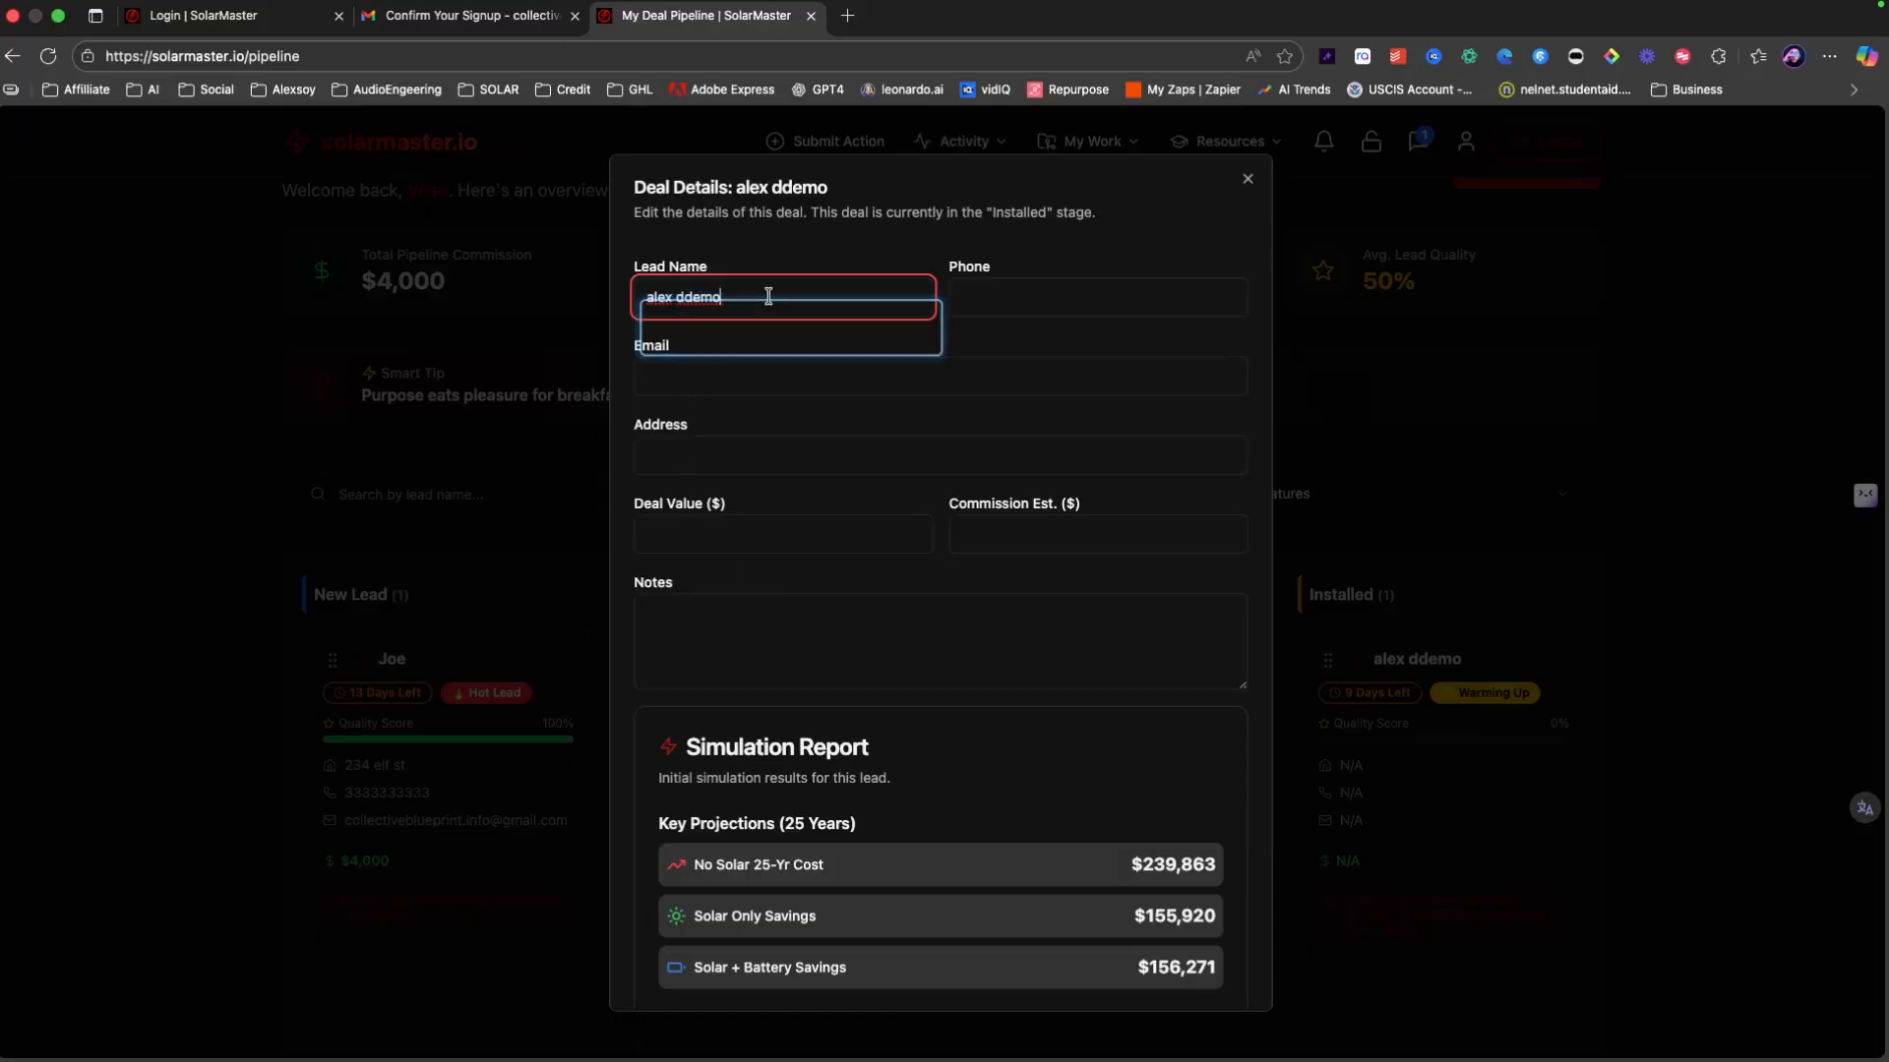
left_click(752, 377)
left_click(752, 475)
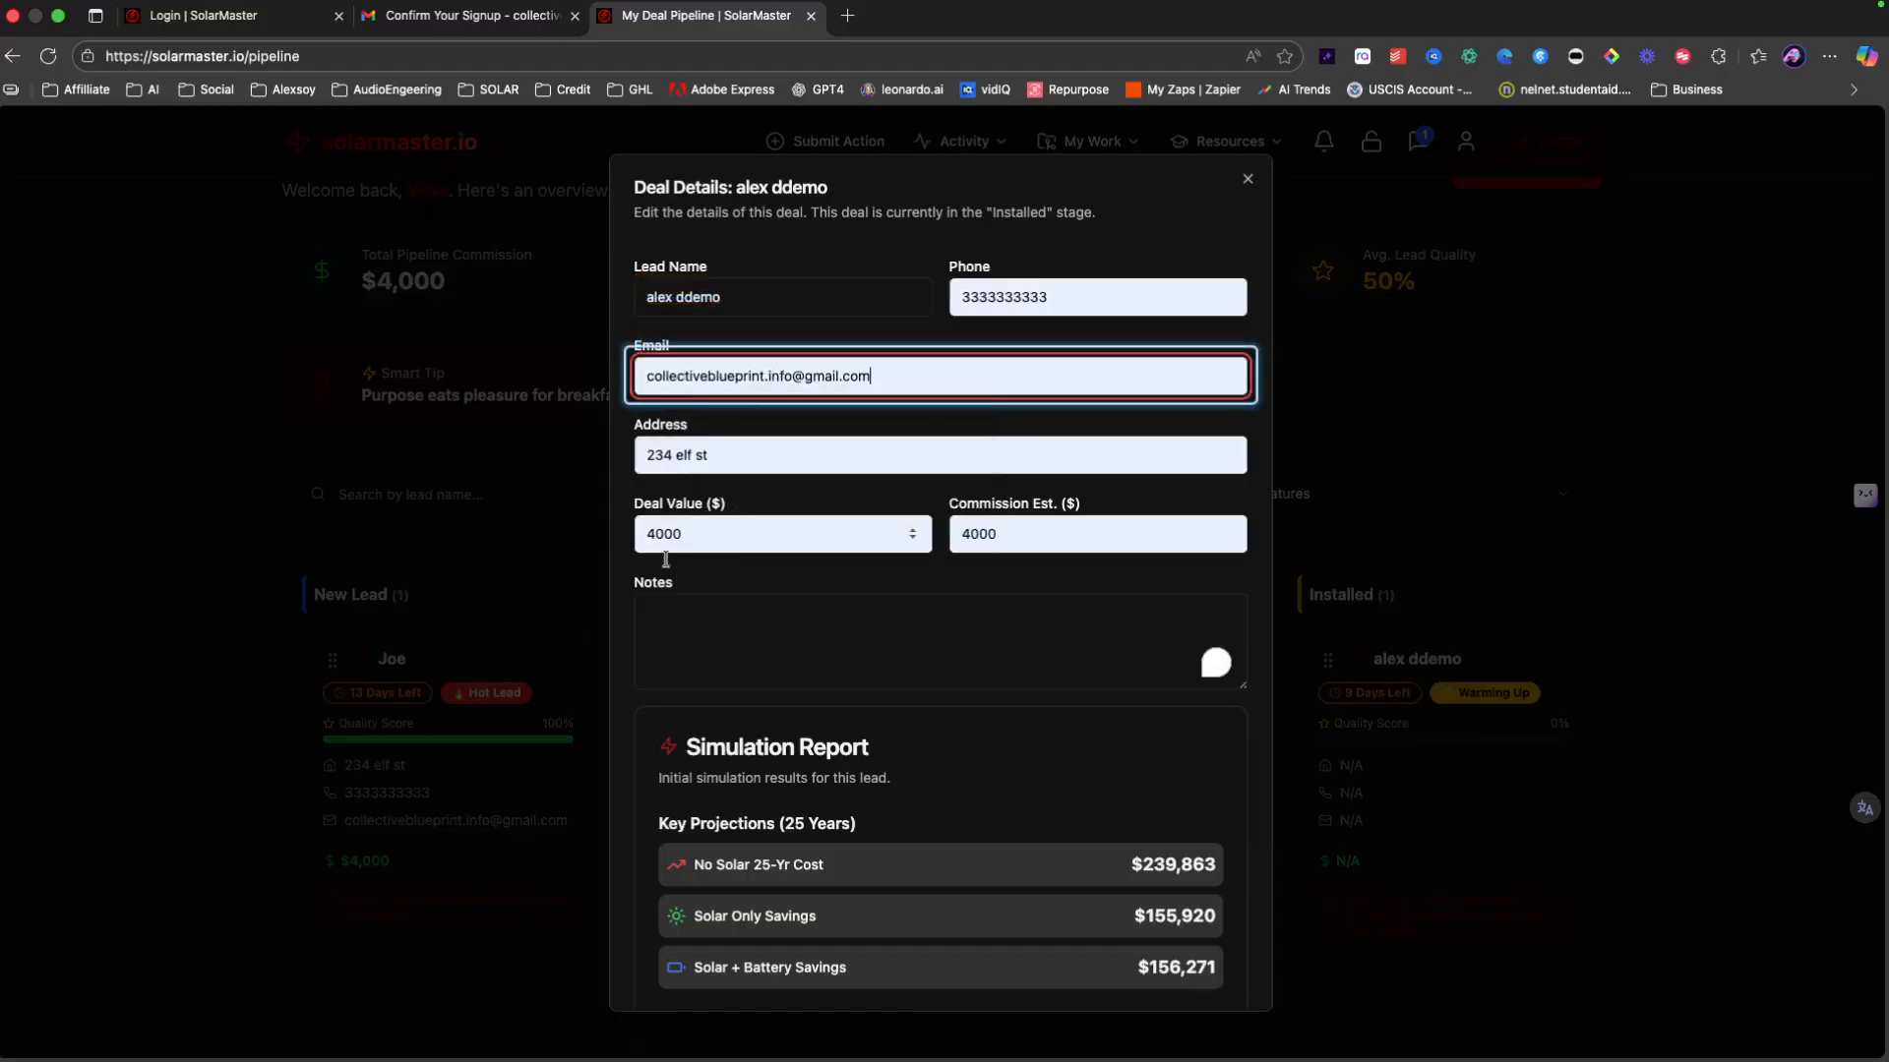
Step: Add the note 'dwewedw', save the deal, and reload to show $8,000 commission
left_click(686, 640)
type("dwewedw")
scroll(1002, 857, "down", 6)
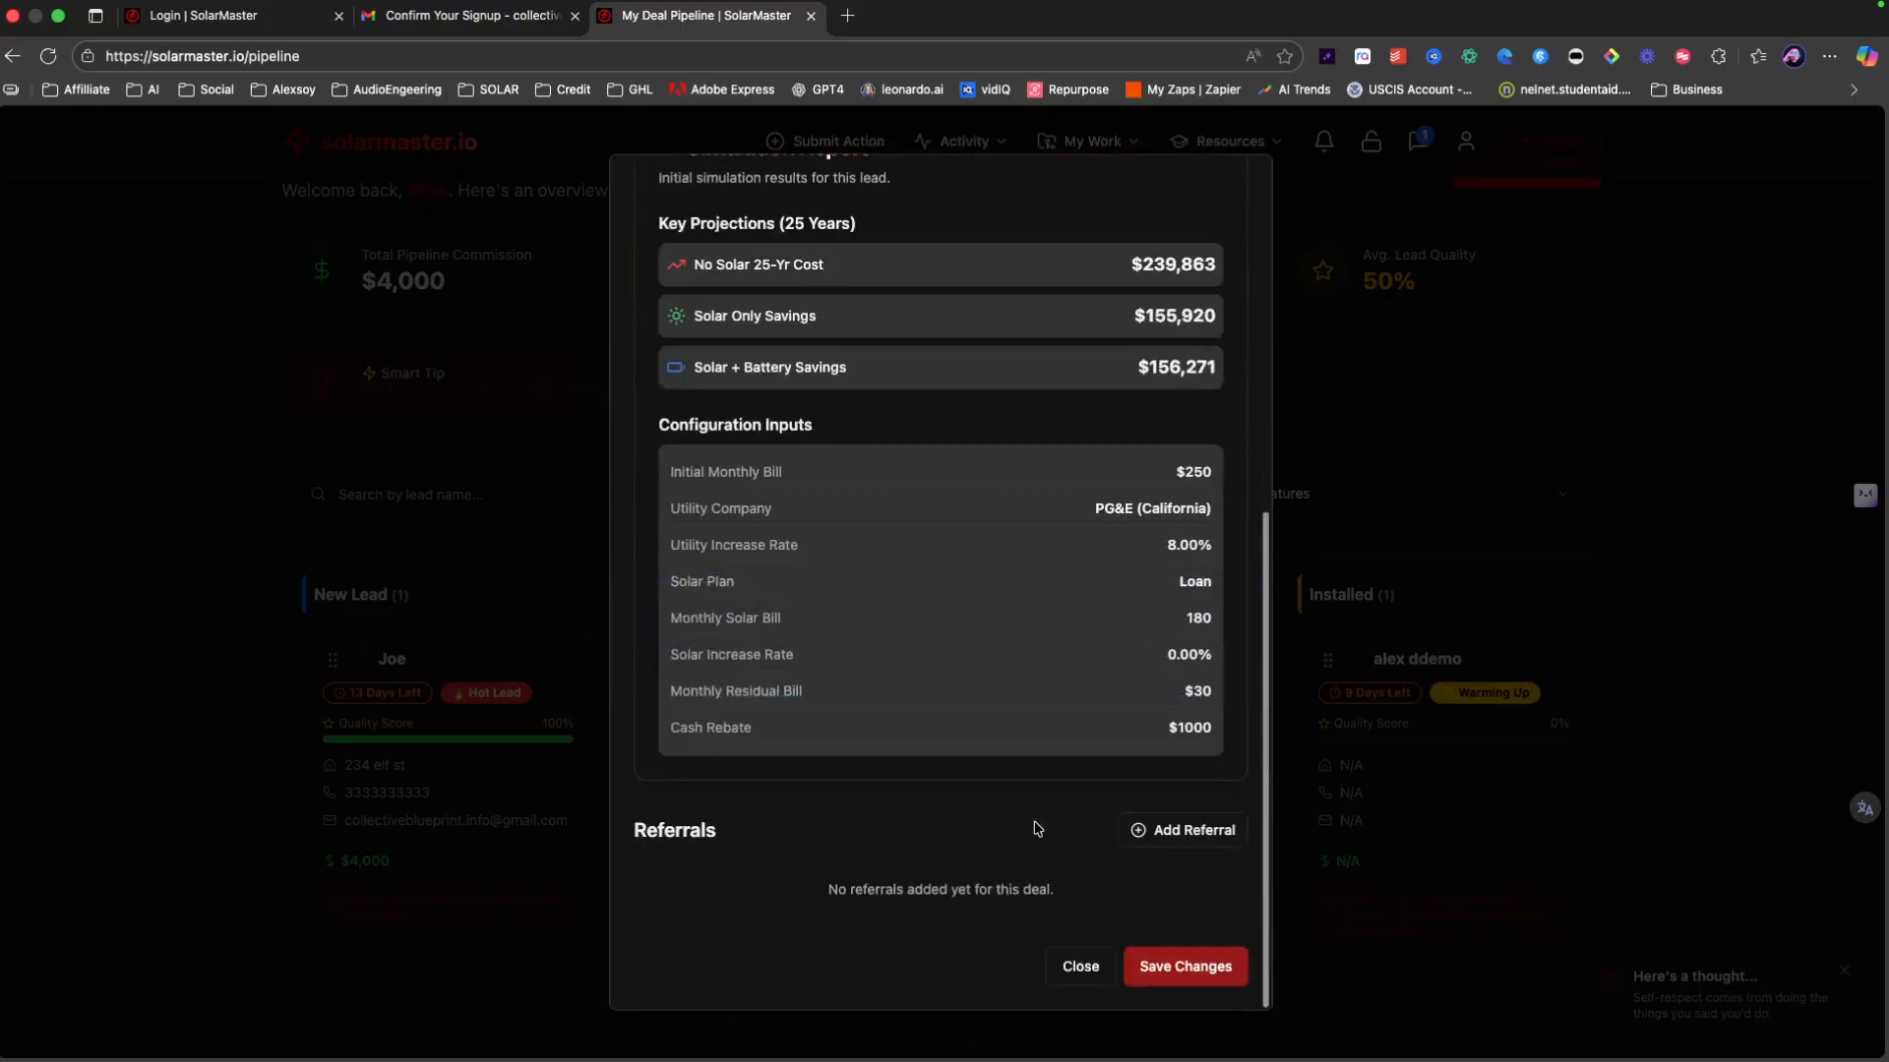
left_click(1193, 967)
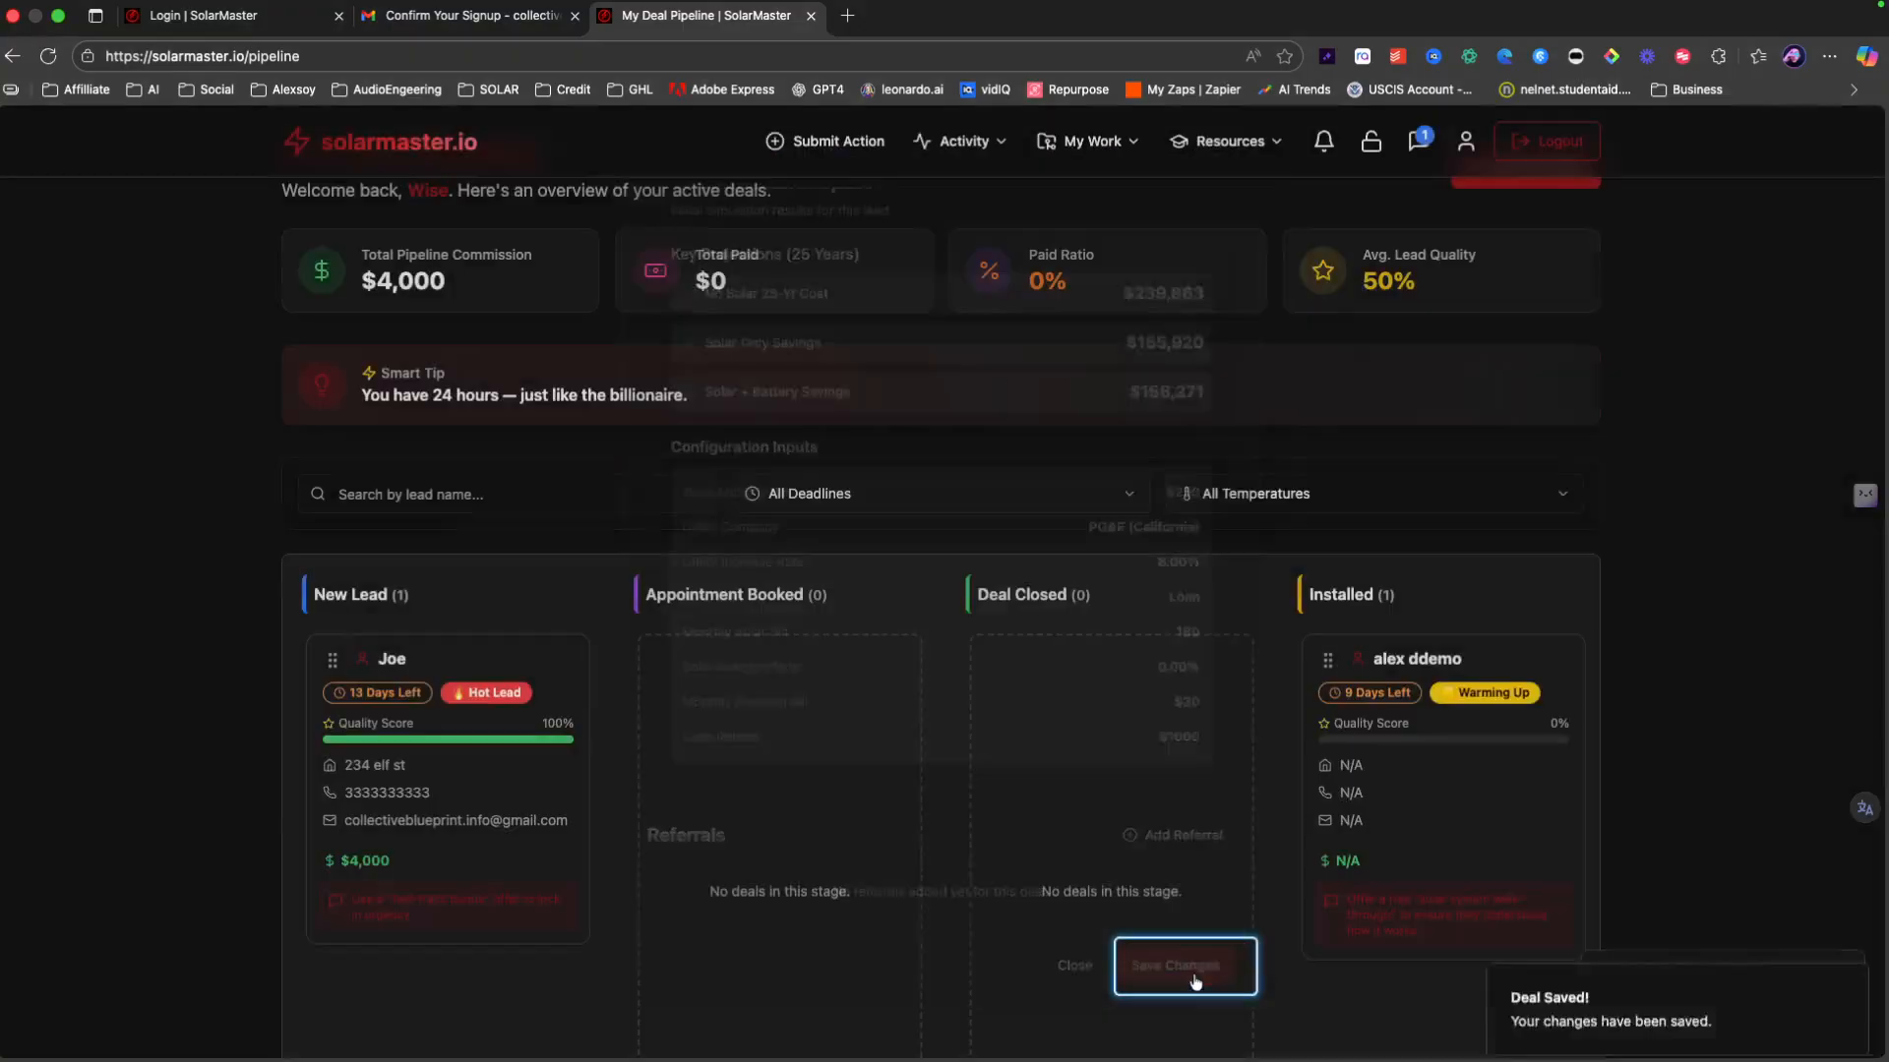
left_click(47, 56)
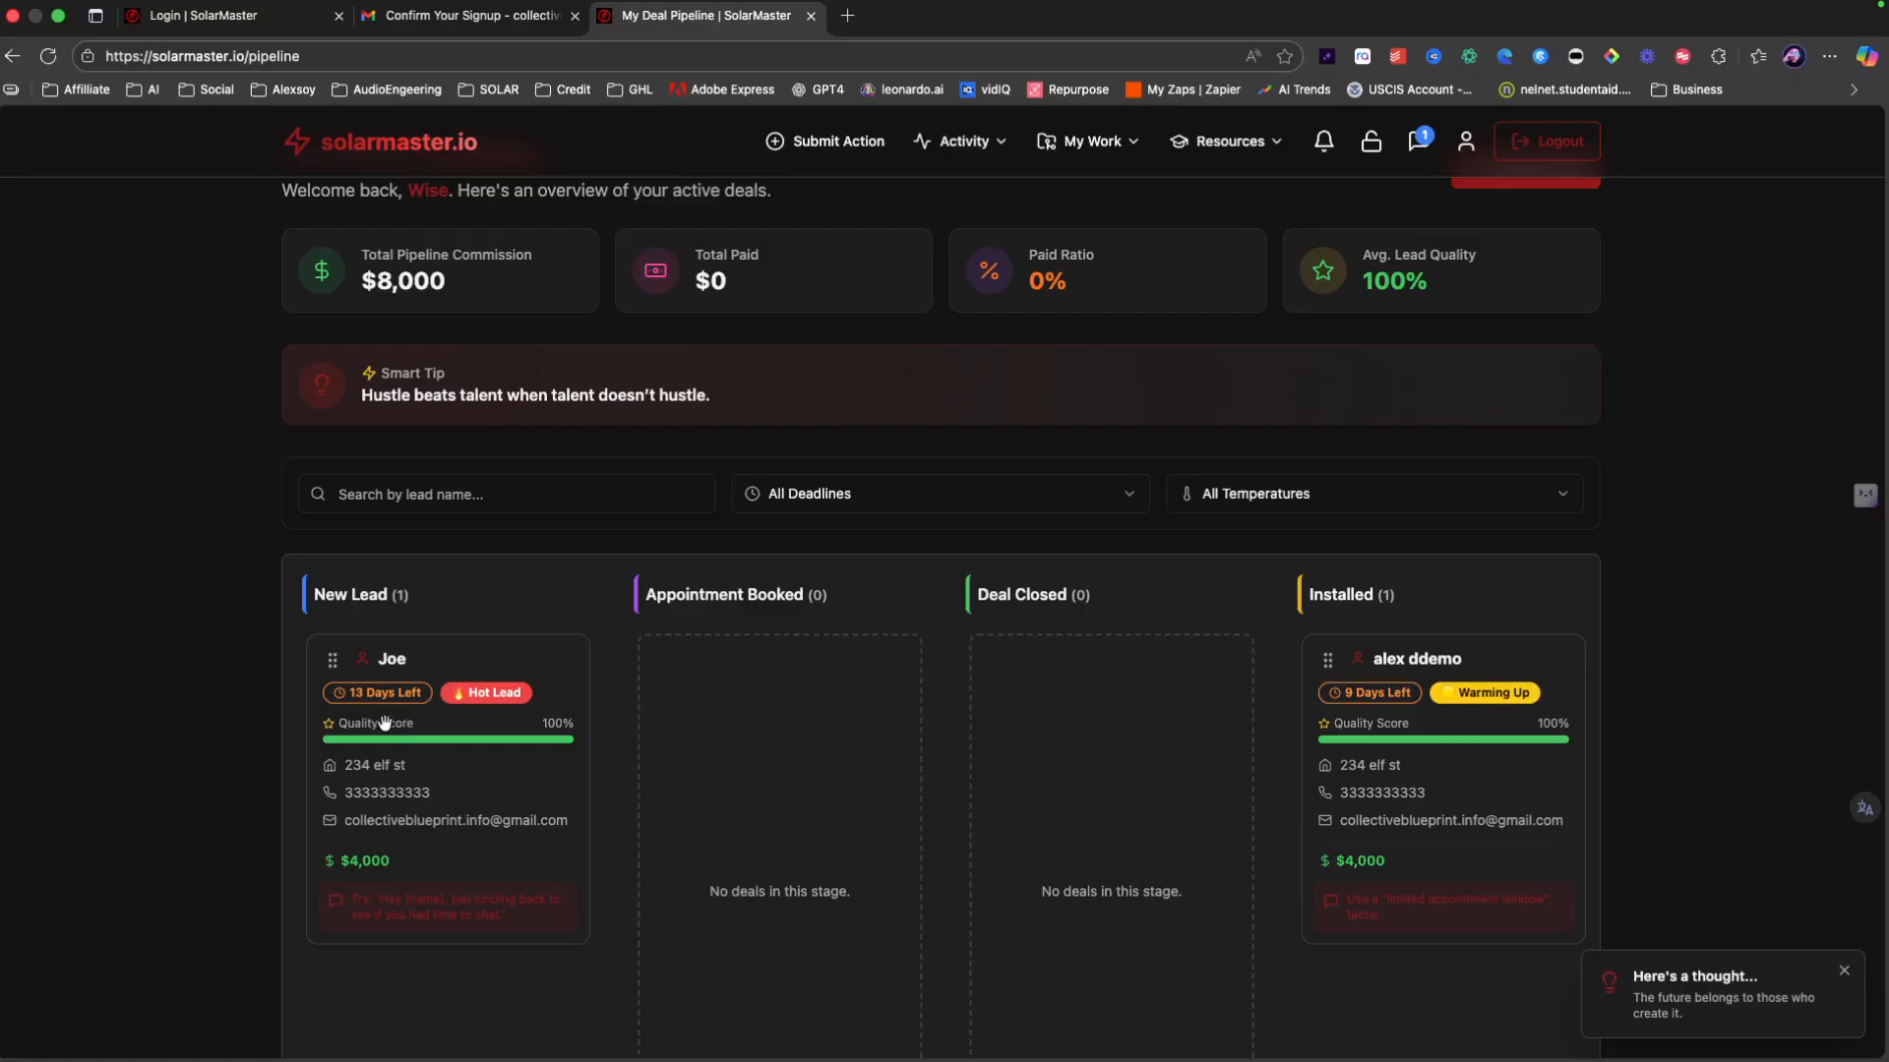
Step: Move the New Lead deal through Appointment Booked to Deal Closed, and the Installed deal to Paid
left_click_drag(384, 723, 717, 751)
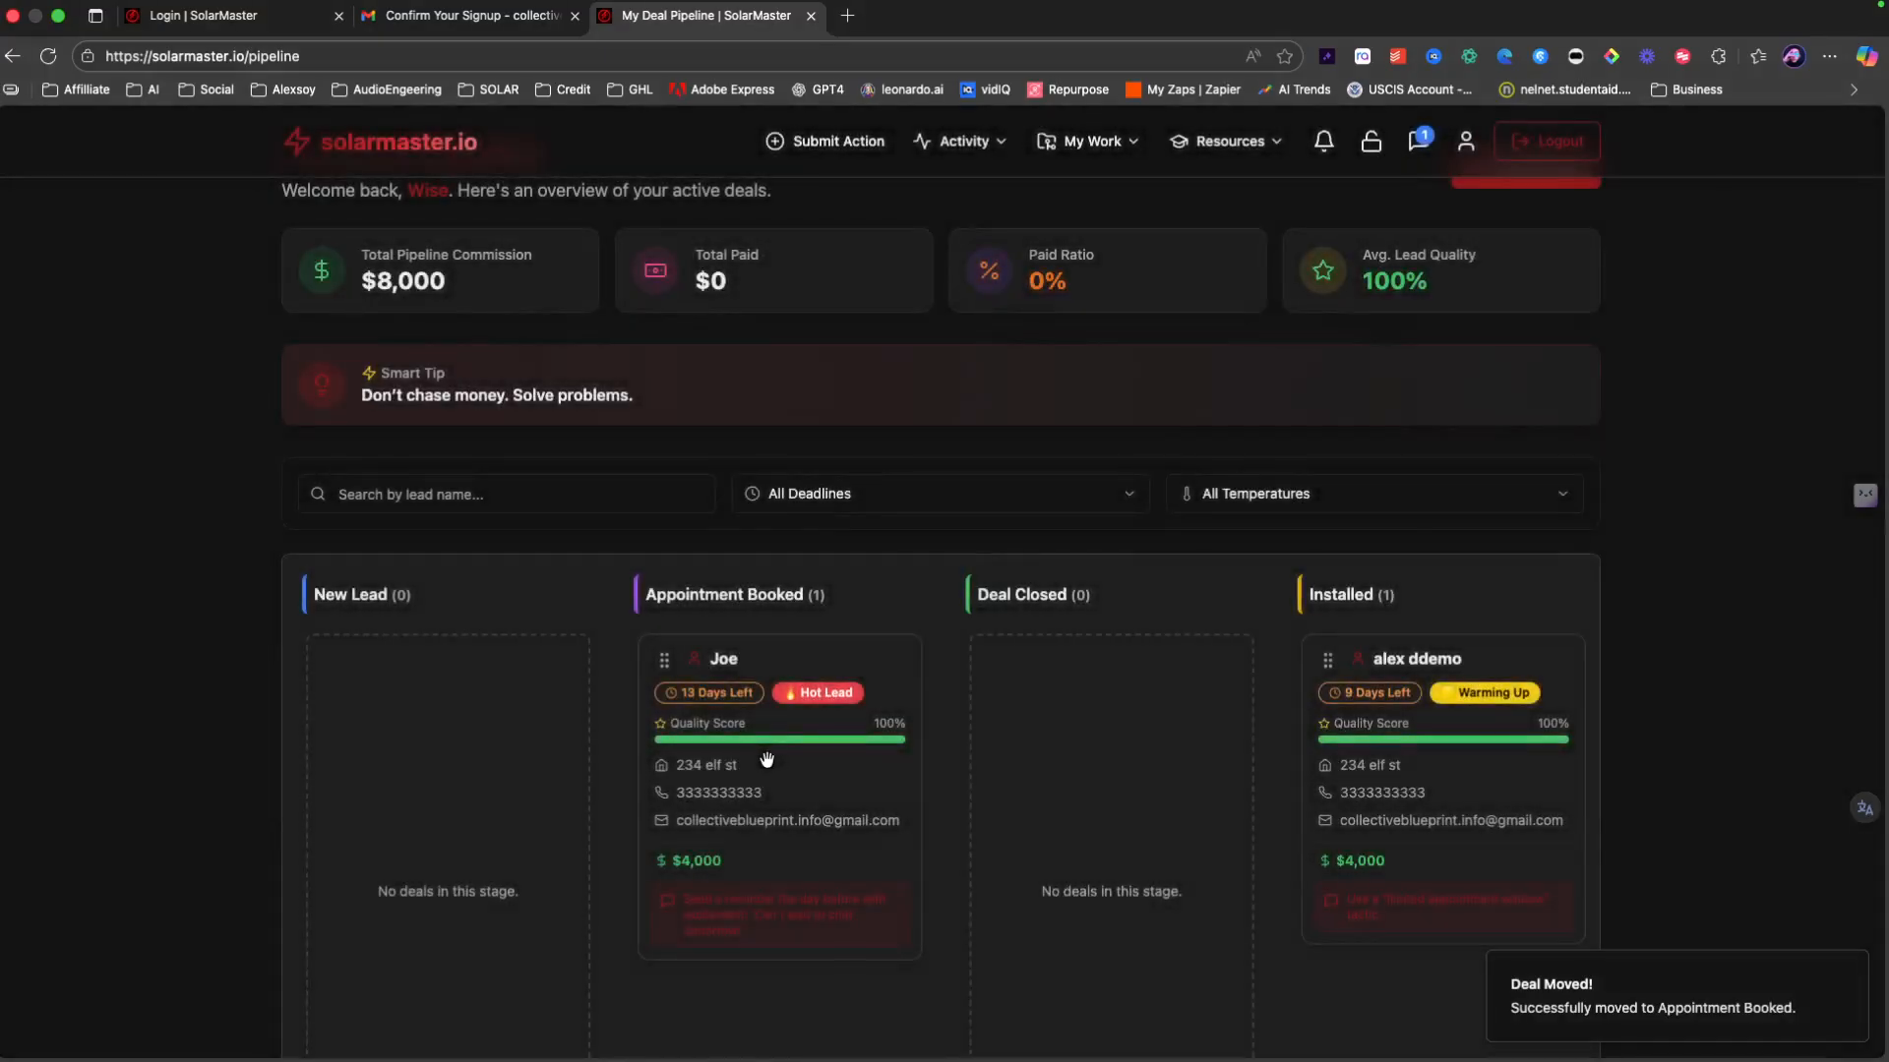
left_click_drag(765, 760, 1064, 775)
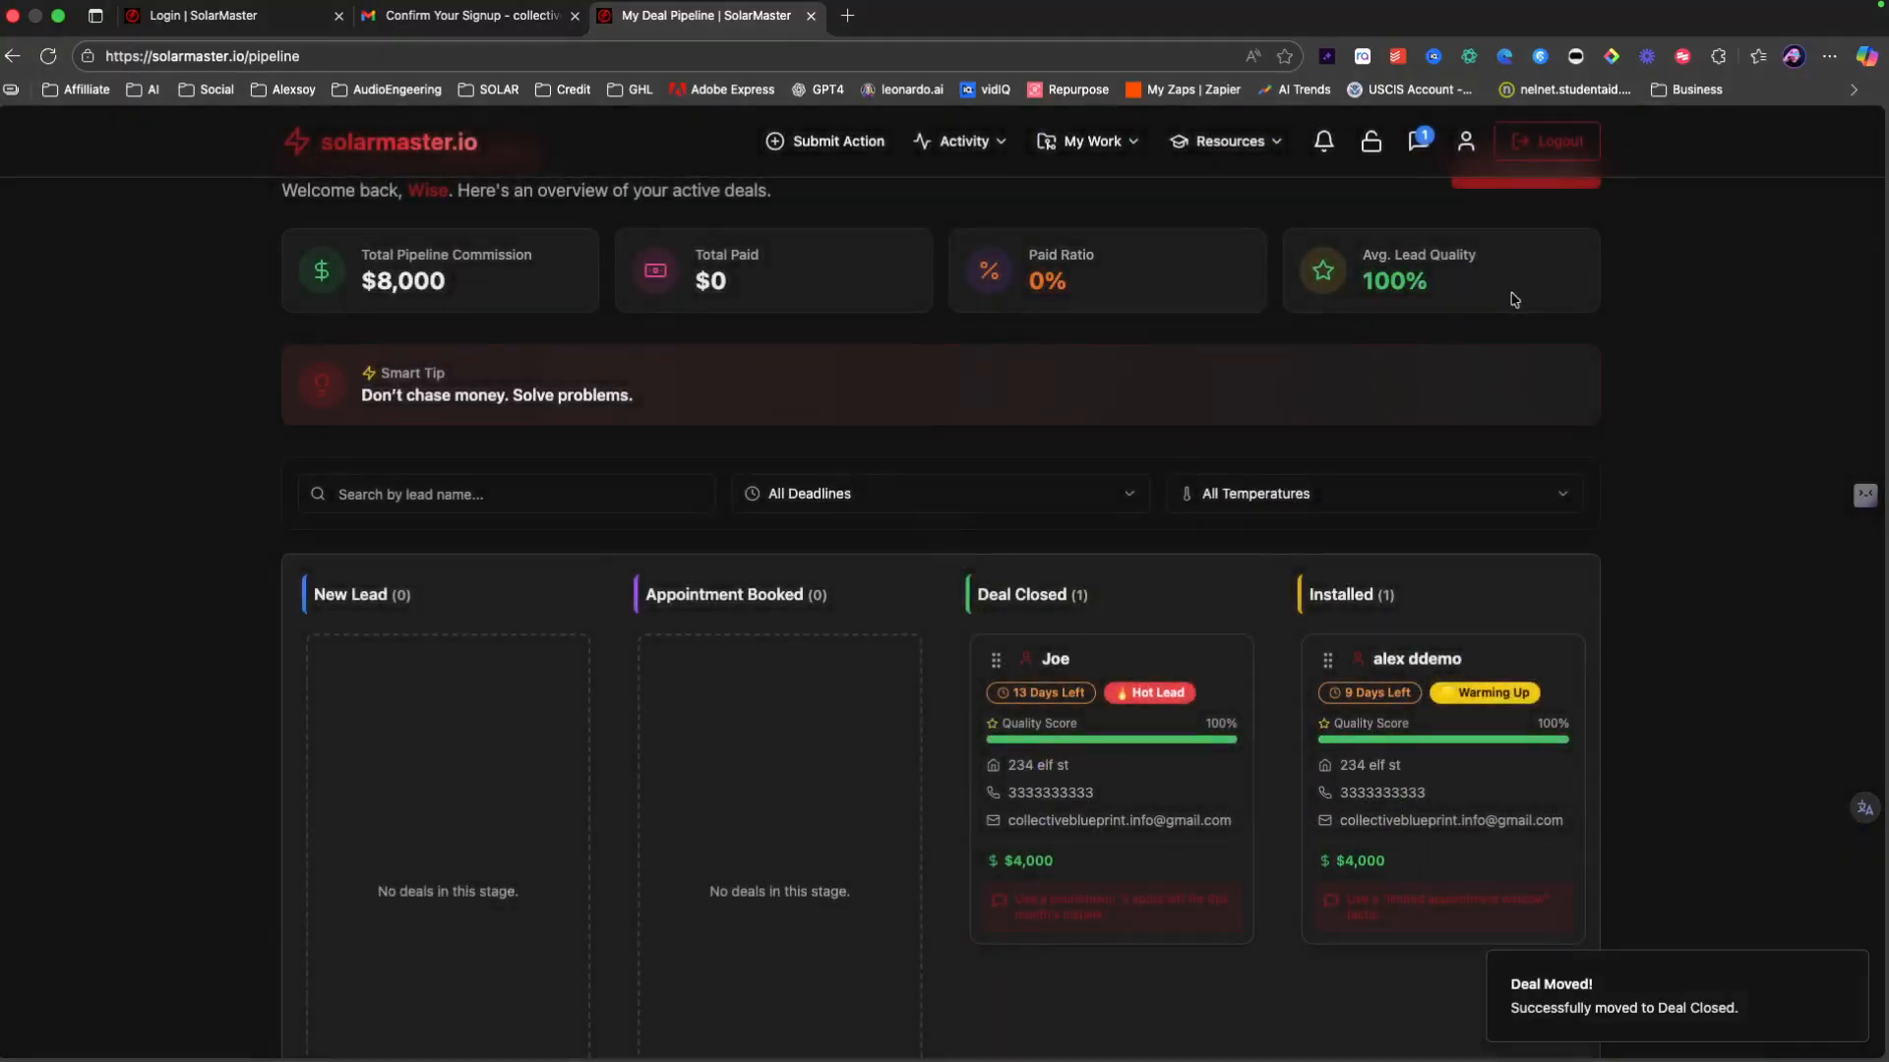
scroll(750, 384, "up", 2)
scroll(1126, 758, "down", 3)
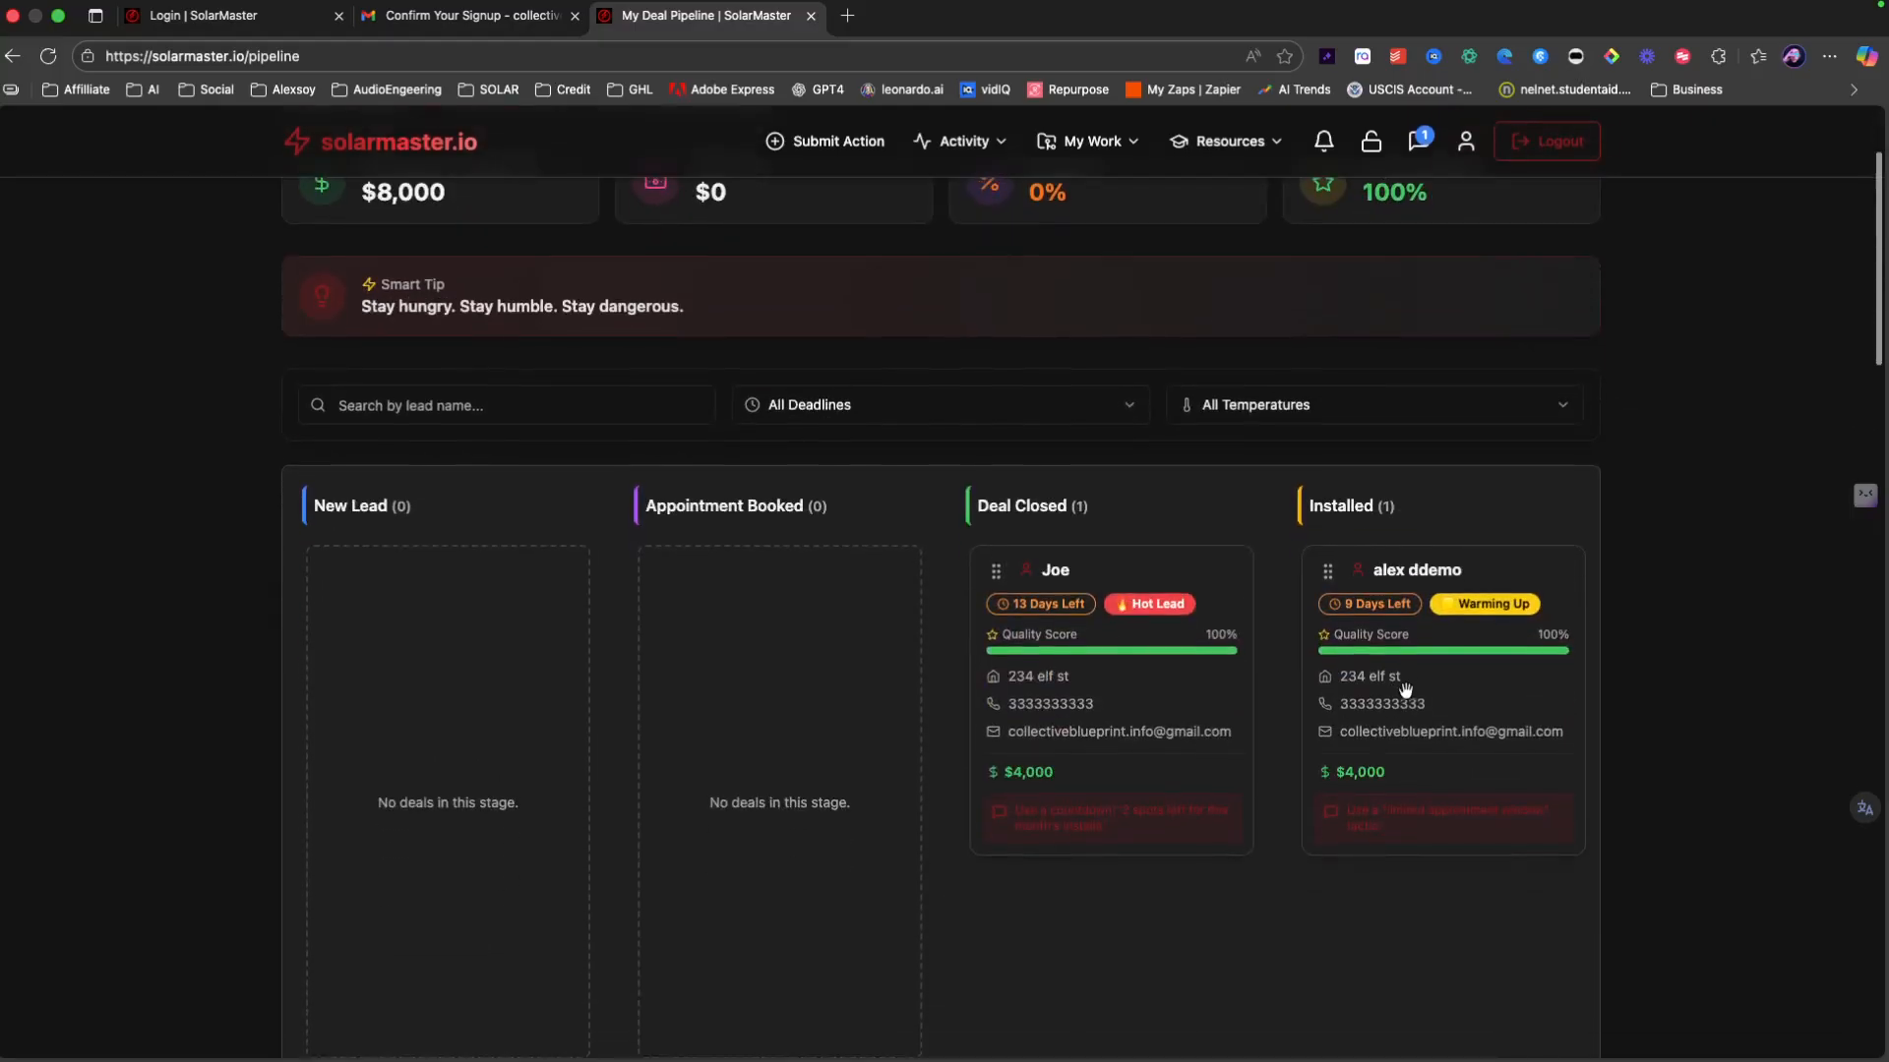
scroll(1417, 704, "right", 2)
scroll(1437, 708, "right", 3)
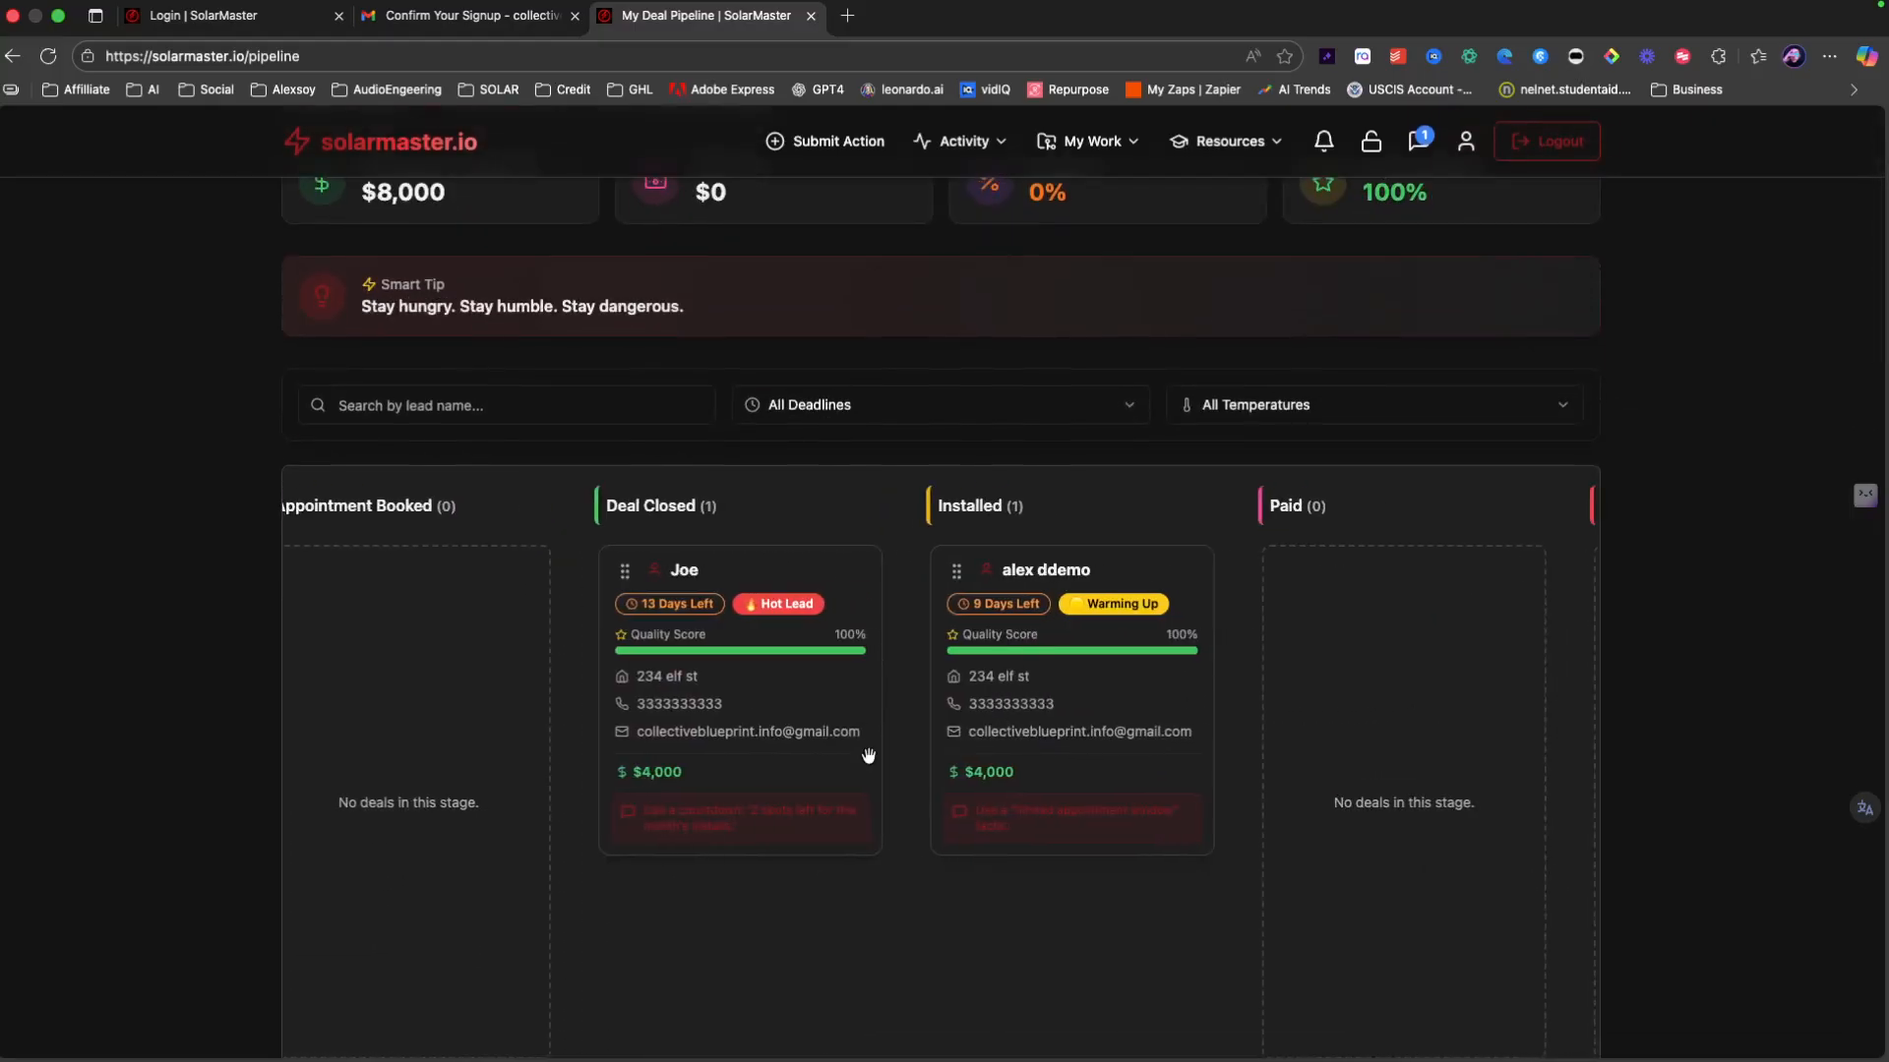
scroll(426, 278, "up", 2)
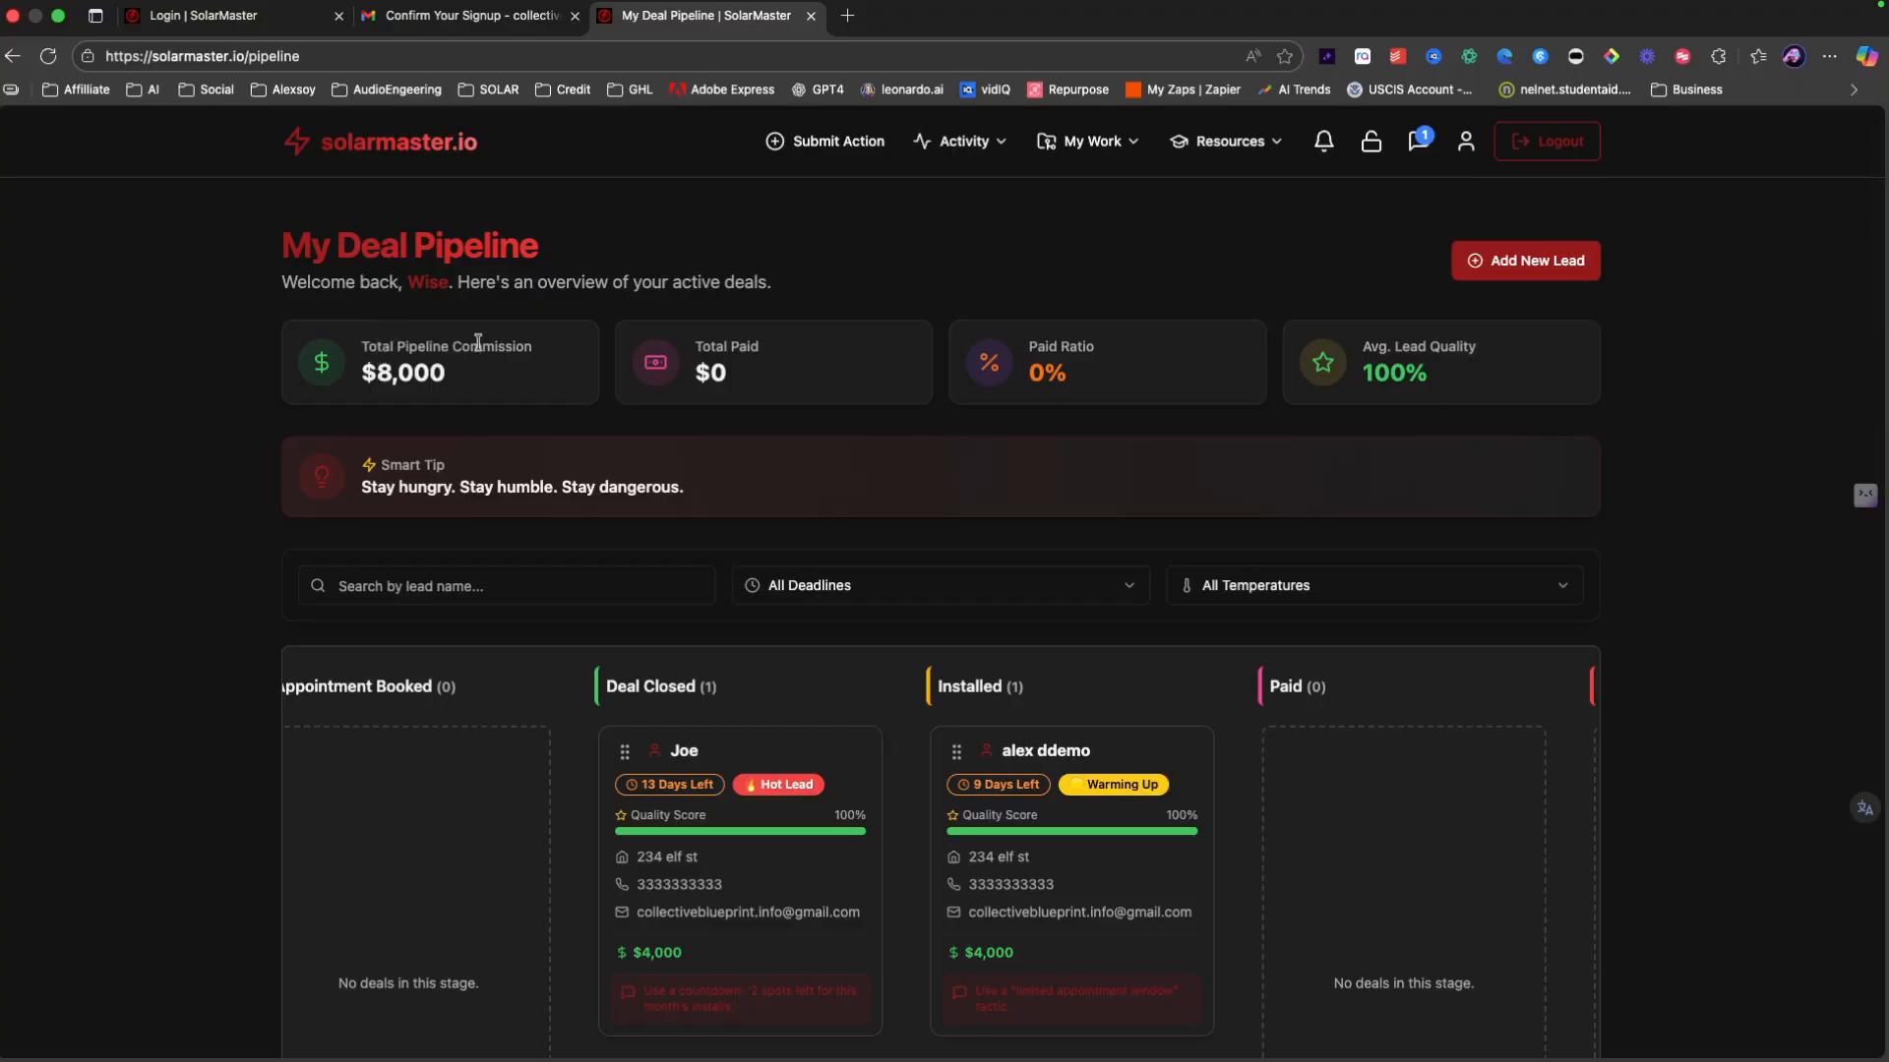
left_click_drag(1066, 901, 1367, 922)
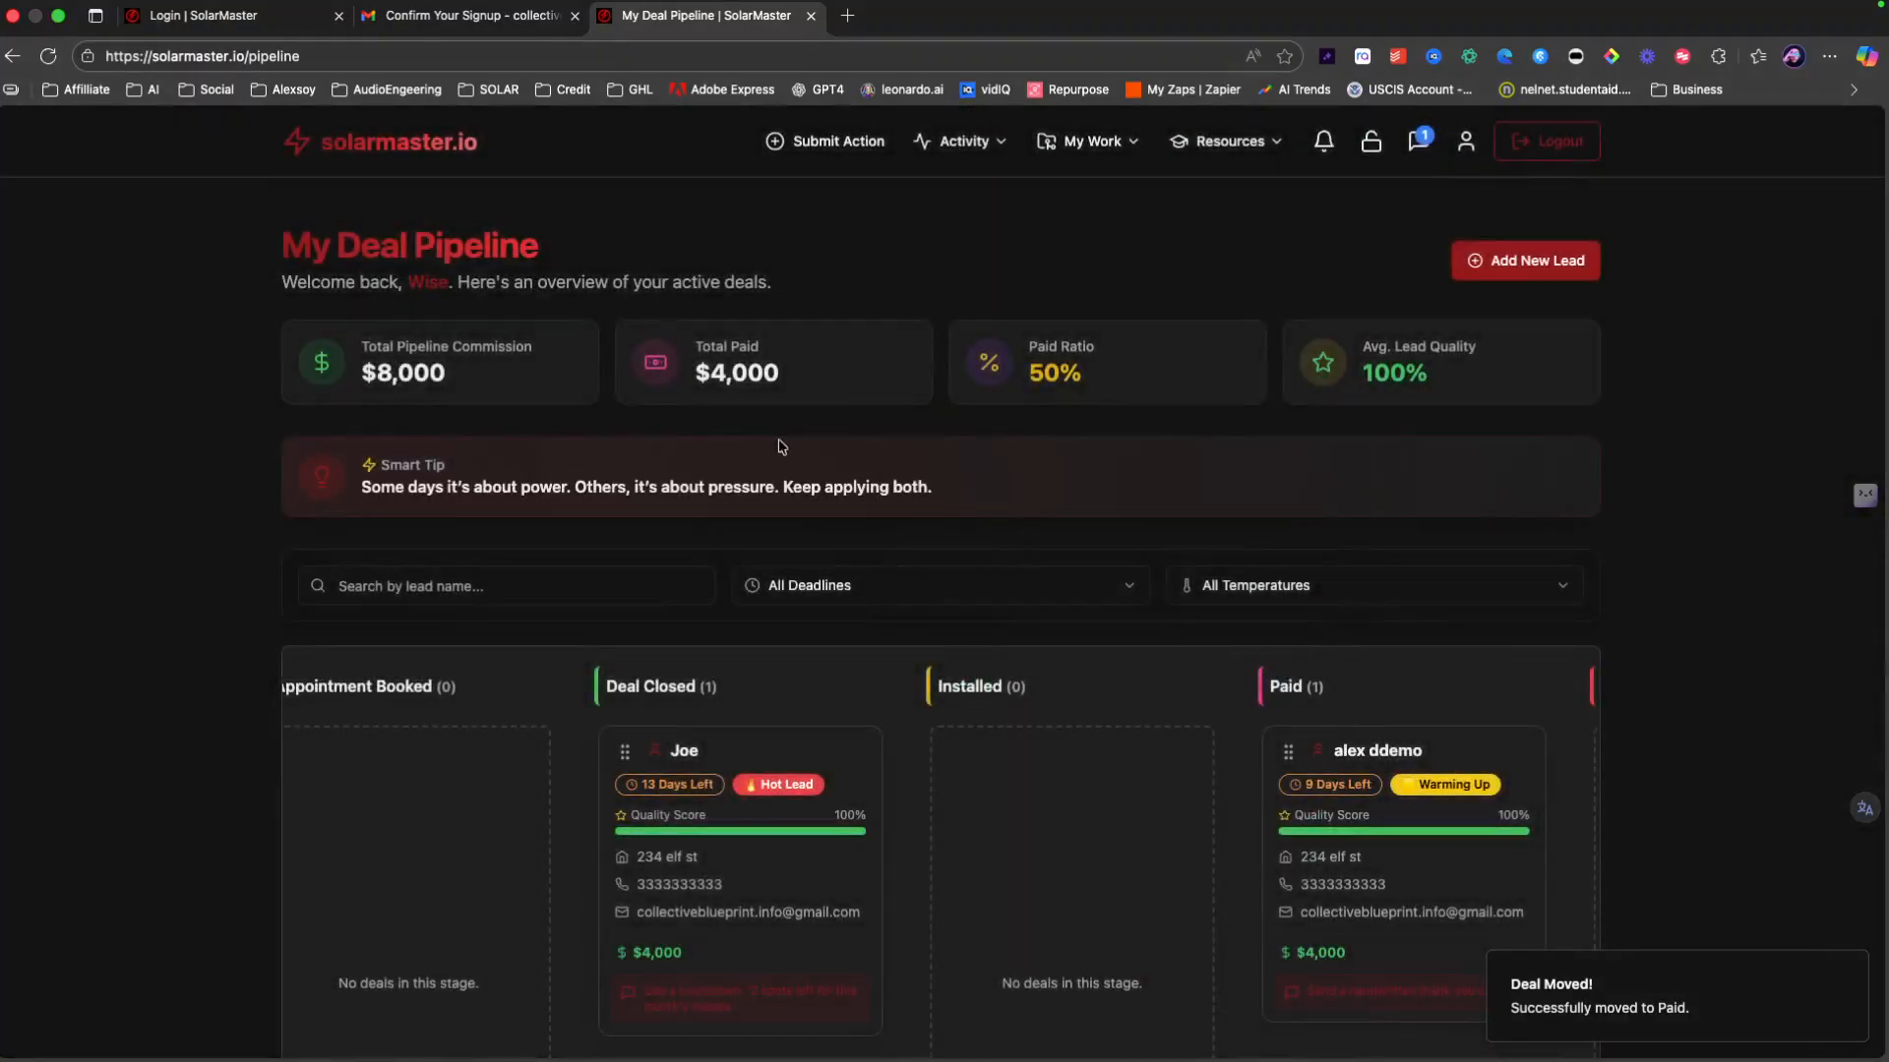
left_click_drag(661, 346, 880, 376)
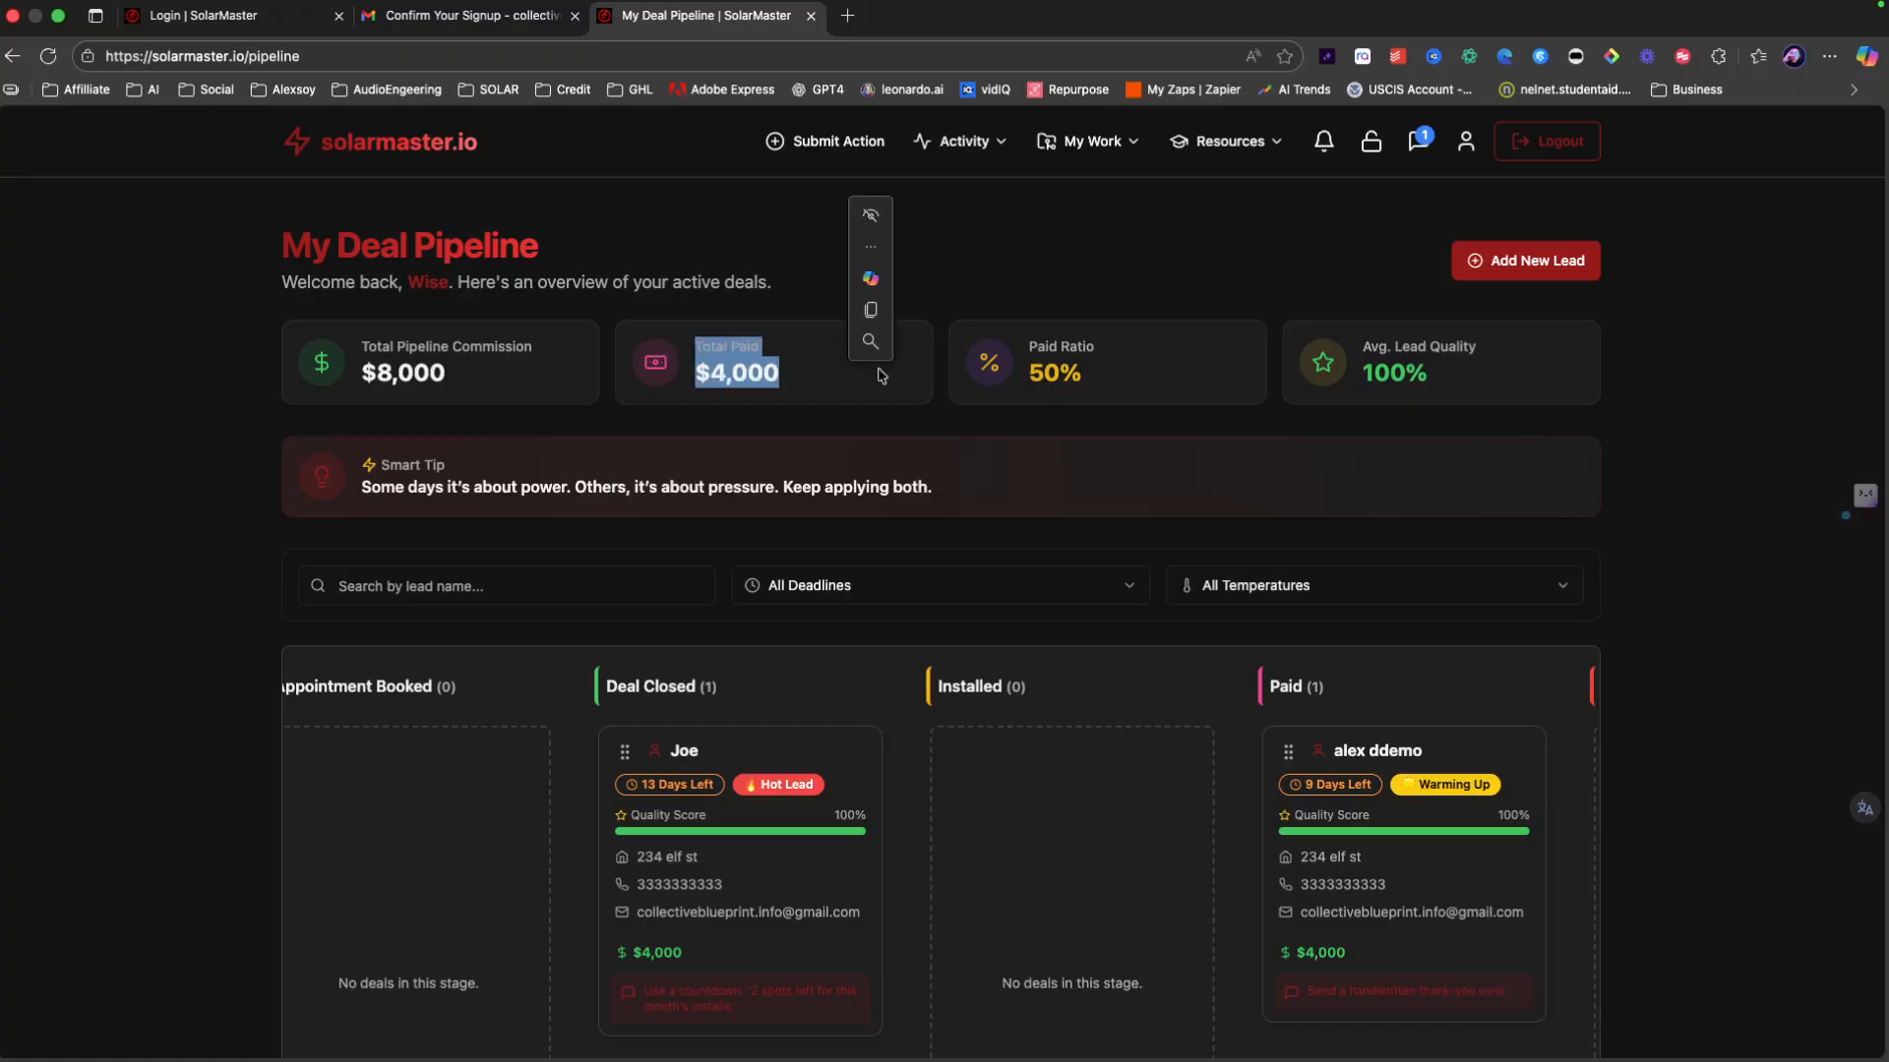
Step: Open the Submit Action form, defaulting to New Lead (500 XP) as the type
left_click(1070, 364)
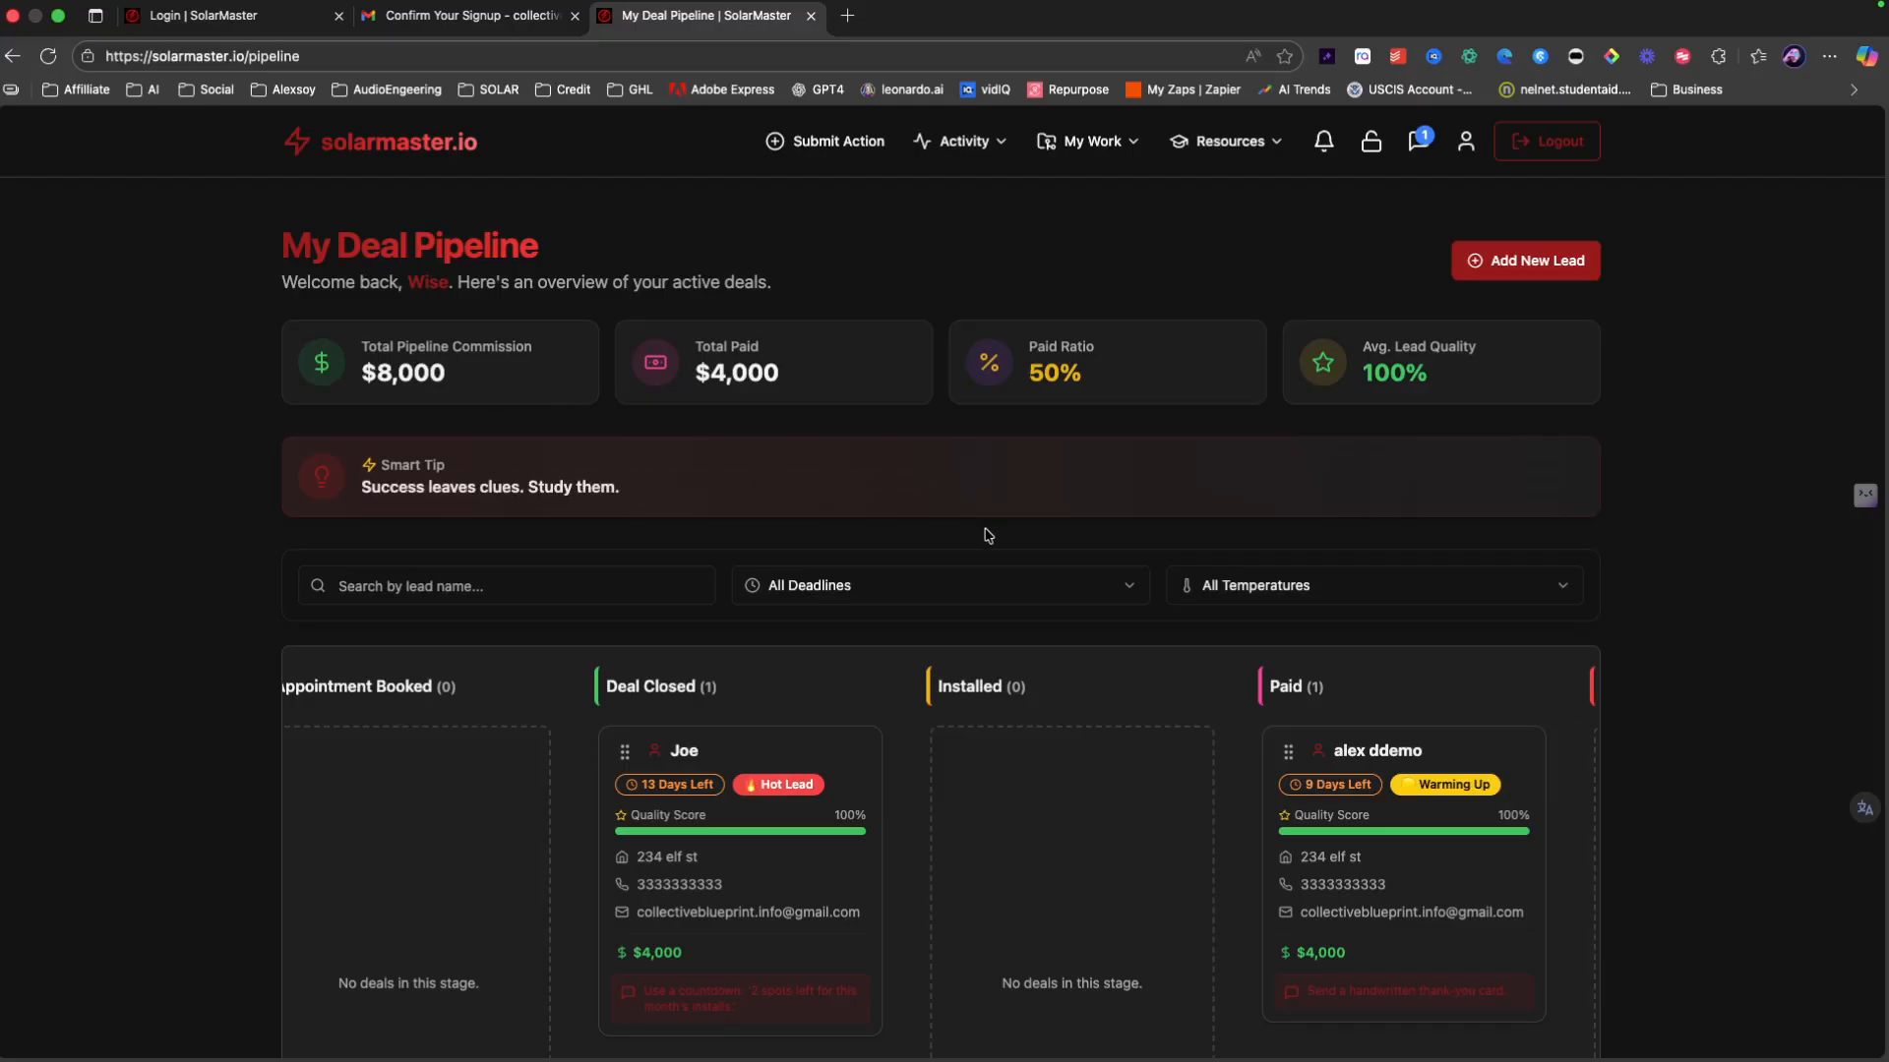
scroll(1100, 801, "right", 5)
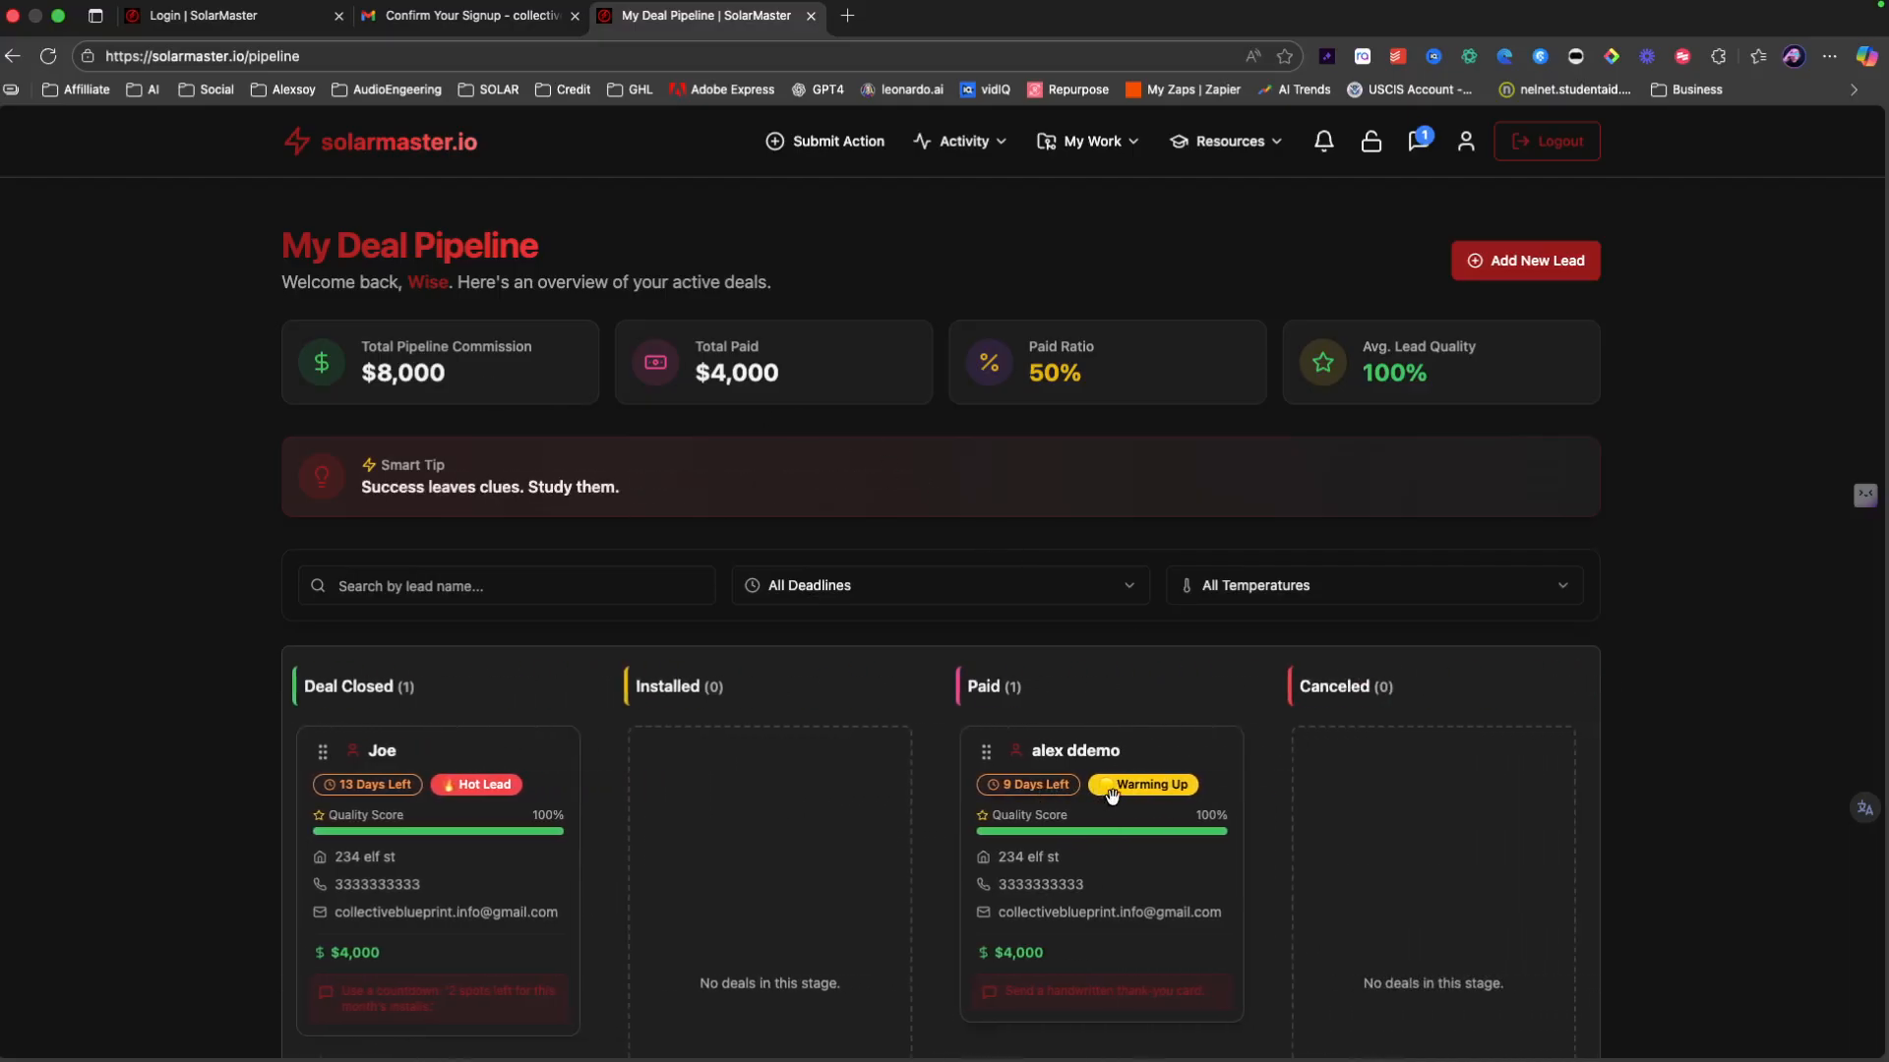
scroll(1327, 372, "left", 5)
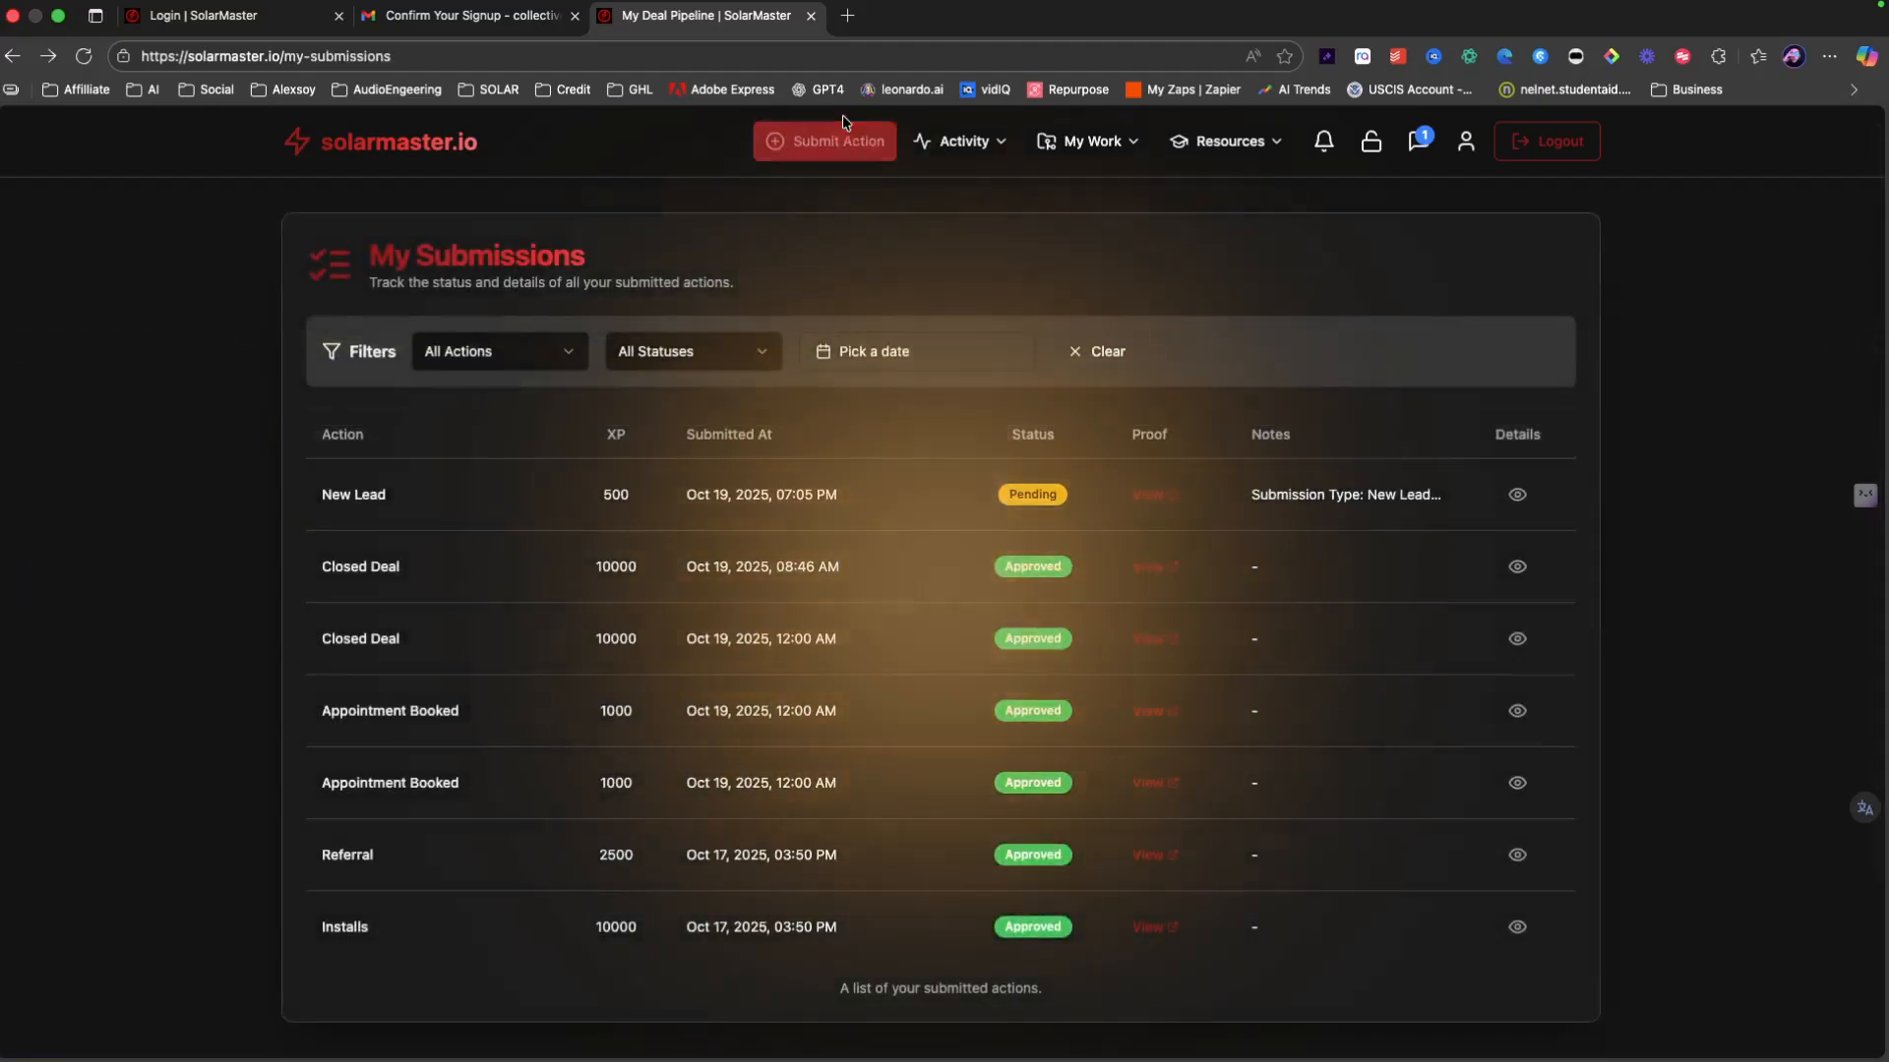
left_click(826, 141)
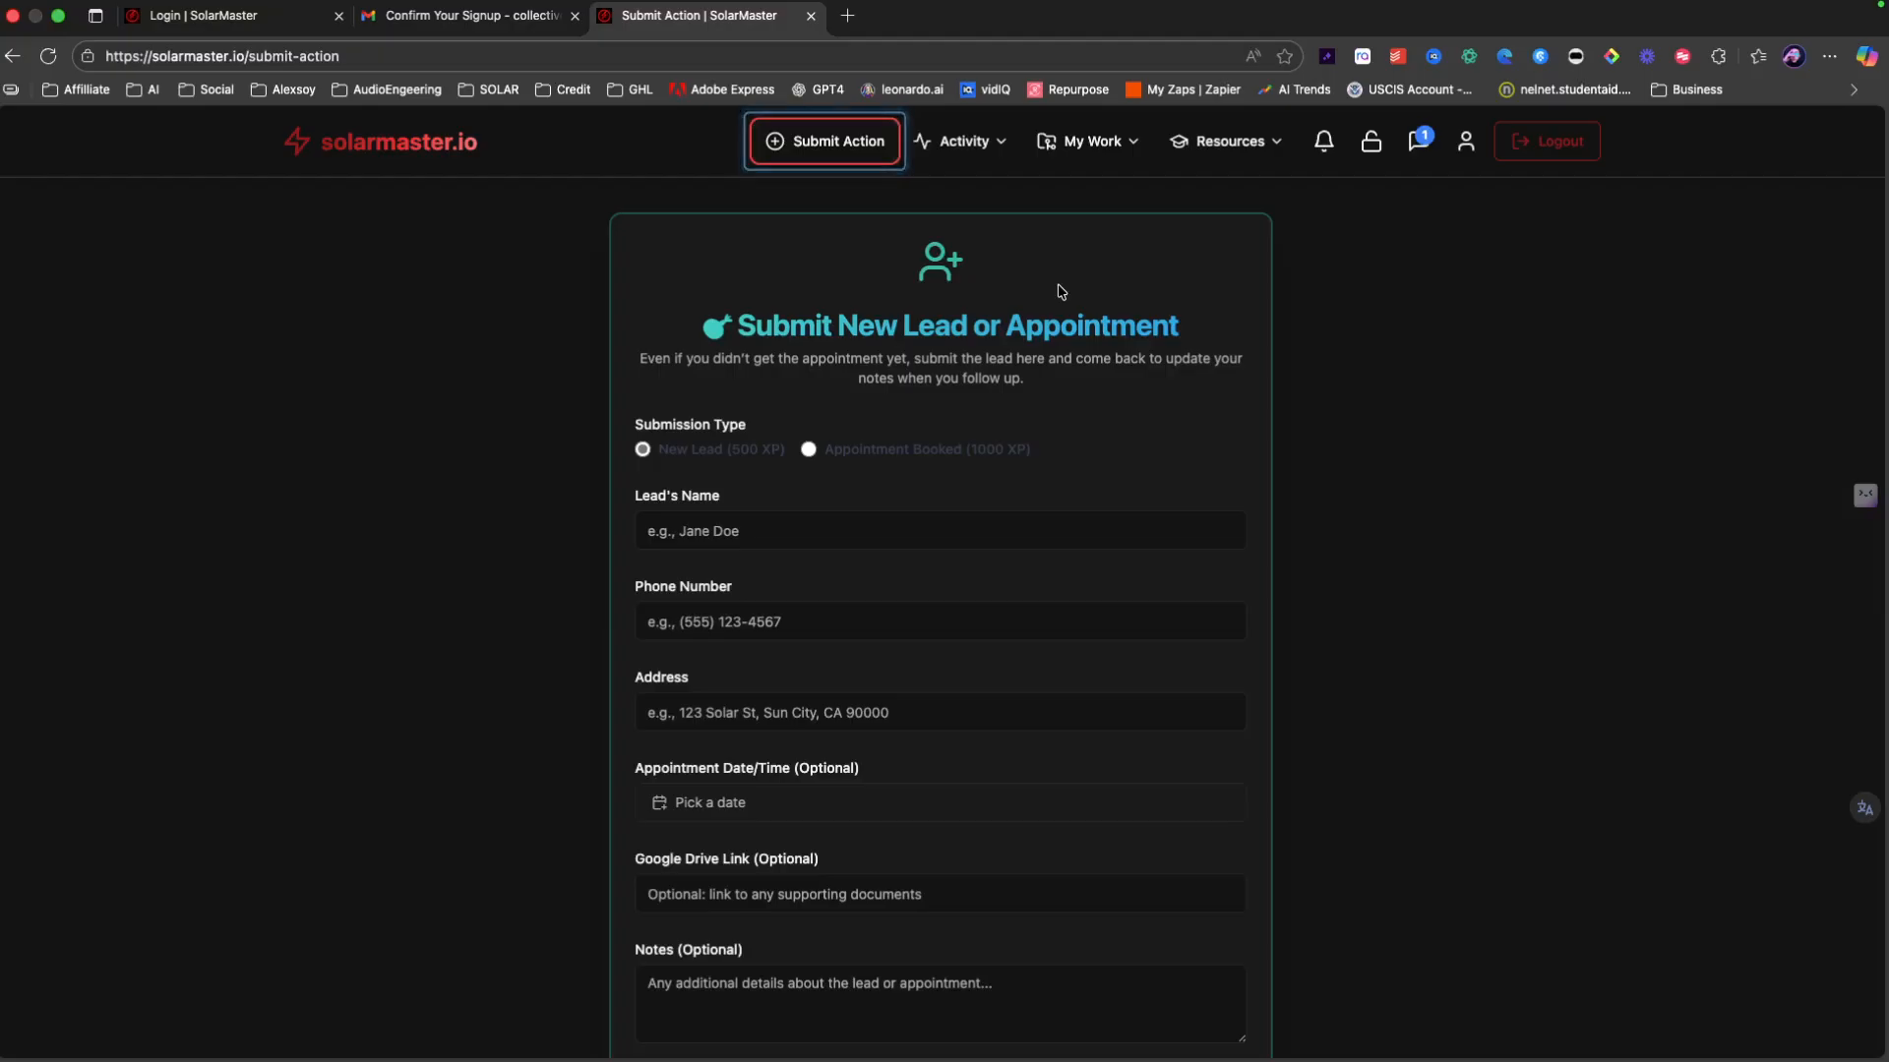